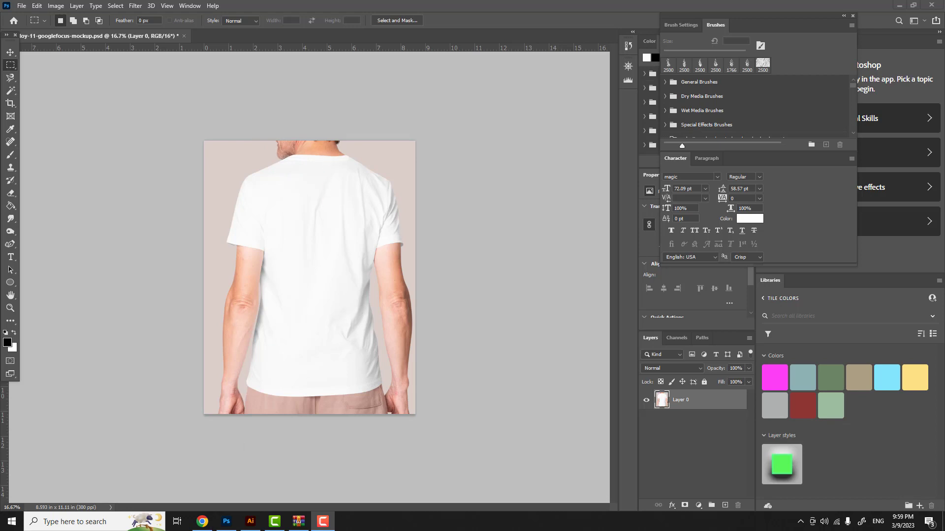
Switch to the browser showing the Freepik 'Men white t-shirt psd mockup for apparel' page.
{"action": "left_click", "coordinate": [202, 524]}
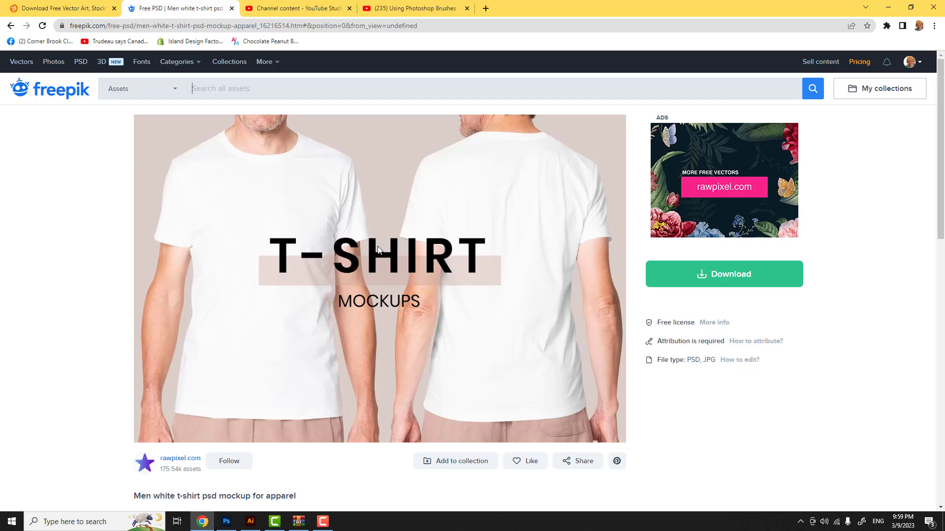
Bring Photoshop back to the front with the t-shirt back mockup showing Layer 0.
{"action": "left_click", "coordinate": [226, 523]}
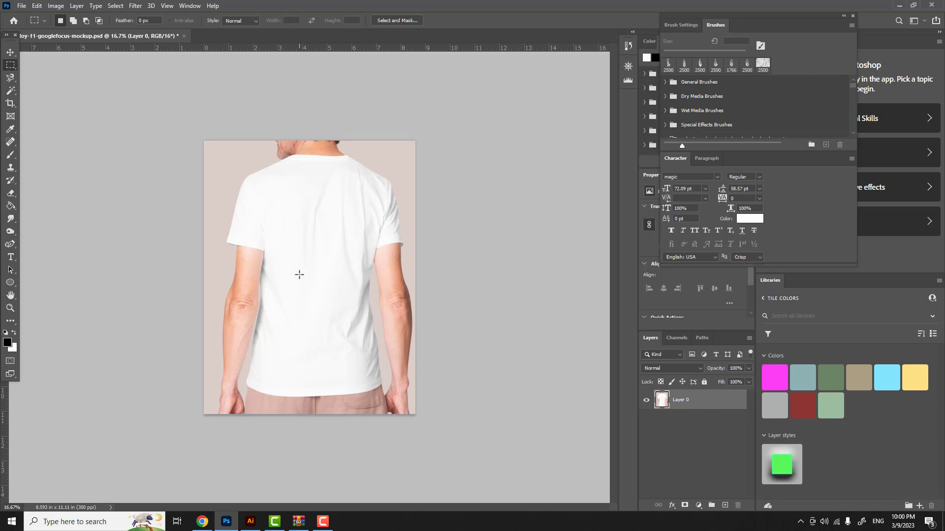
Duplicate Layer 0 as Layer 0 copy.
{"action": "right_click", "coordinate": [698, 402]}
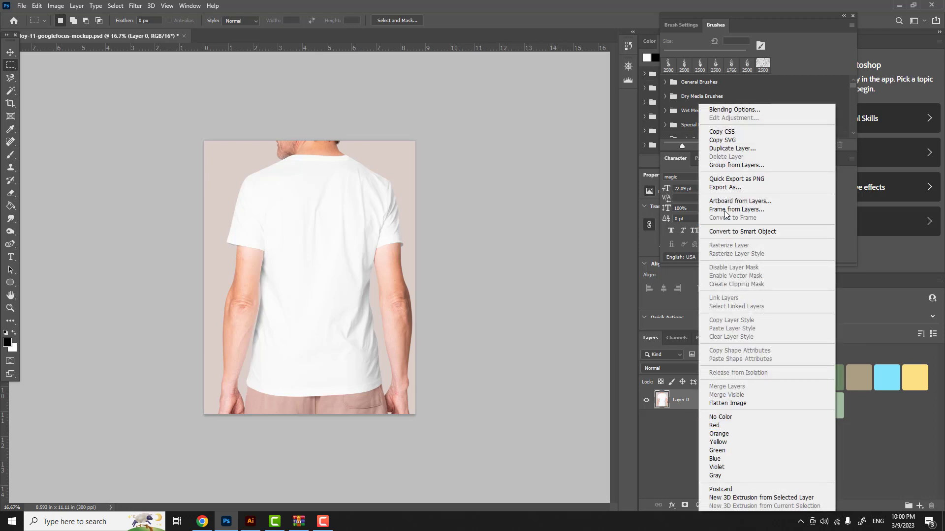
{"action": "left_click", "coordinate": [721, 148]}
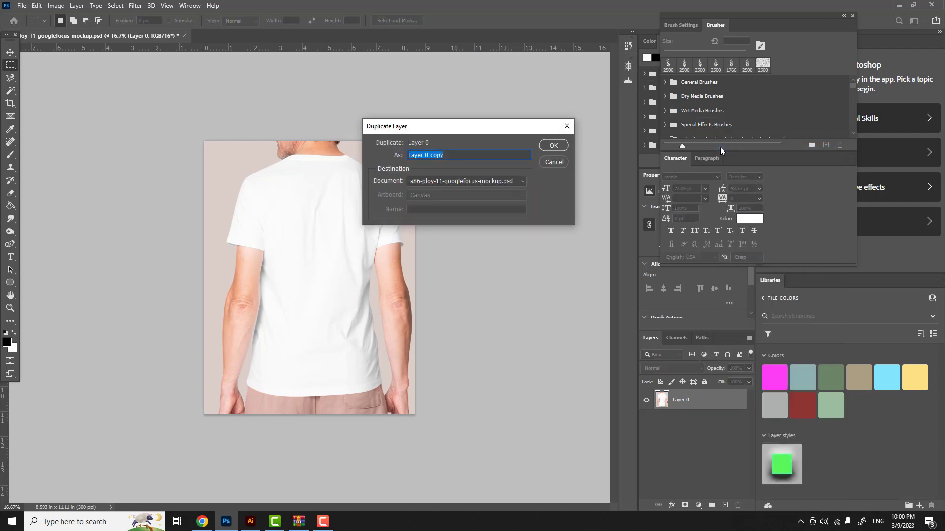
{"action": "left_click", "coordinate": [551, 145]}
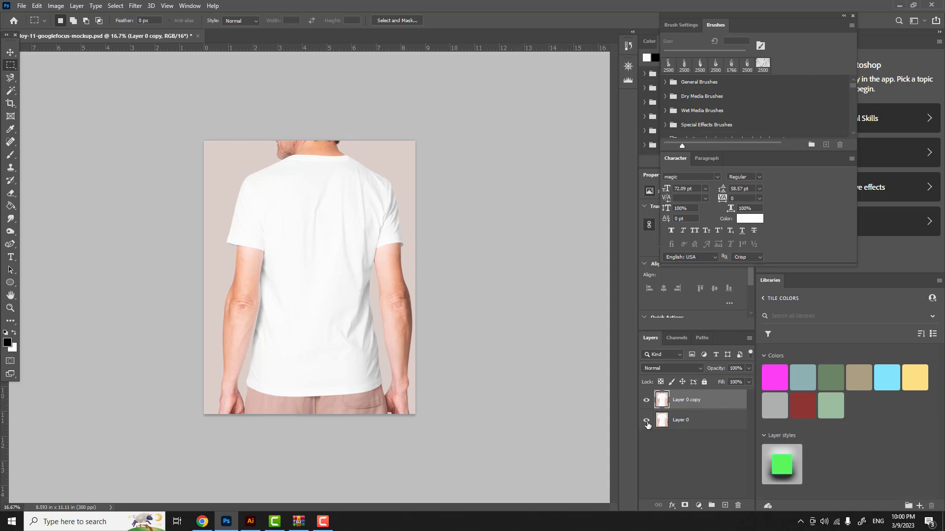
Lock Layer 0 completely, select Layer 0 copy, and show the RGB colour channels.
{"action": "left_click", "coordinate": [705, 424]}
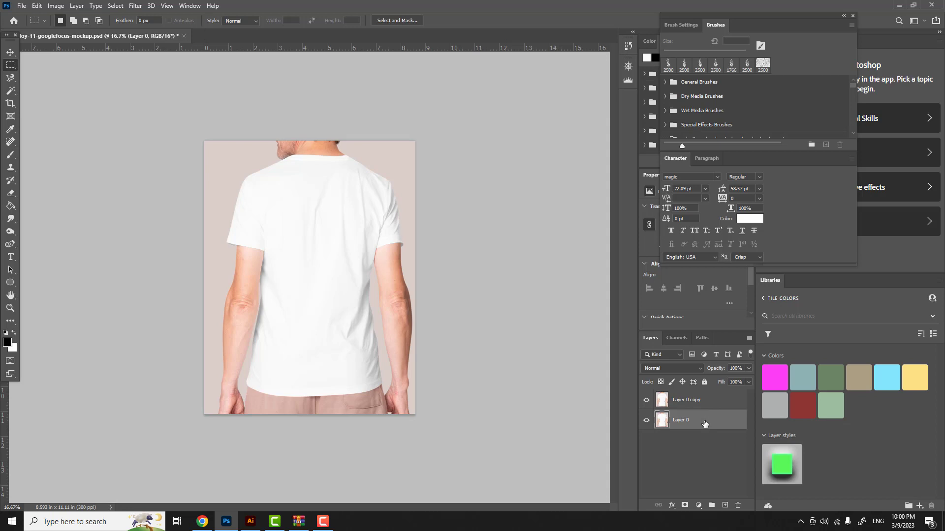
{"action": "left_click", "coordinate": [704, 382]}
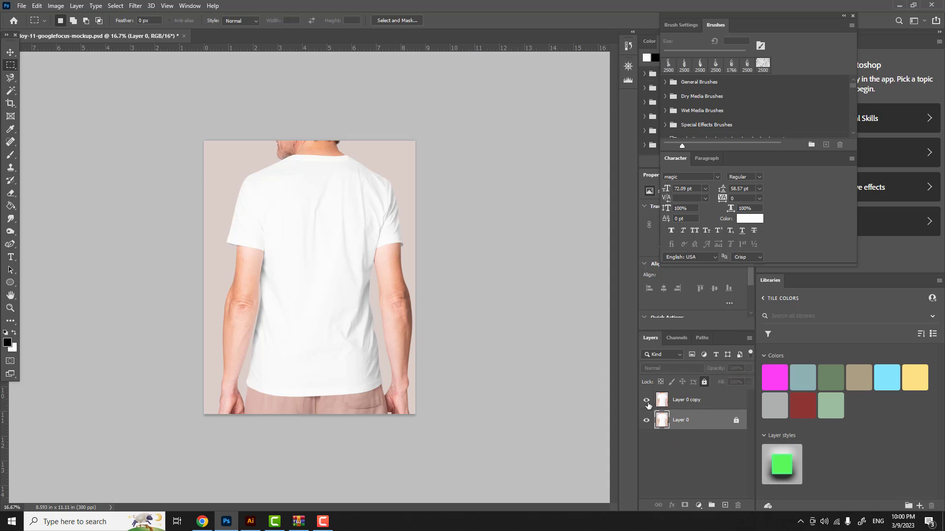
{"action": "left_click", "coordinate": [708, 403]}
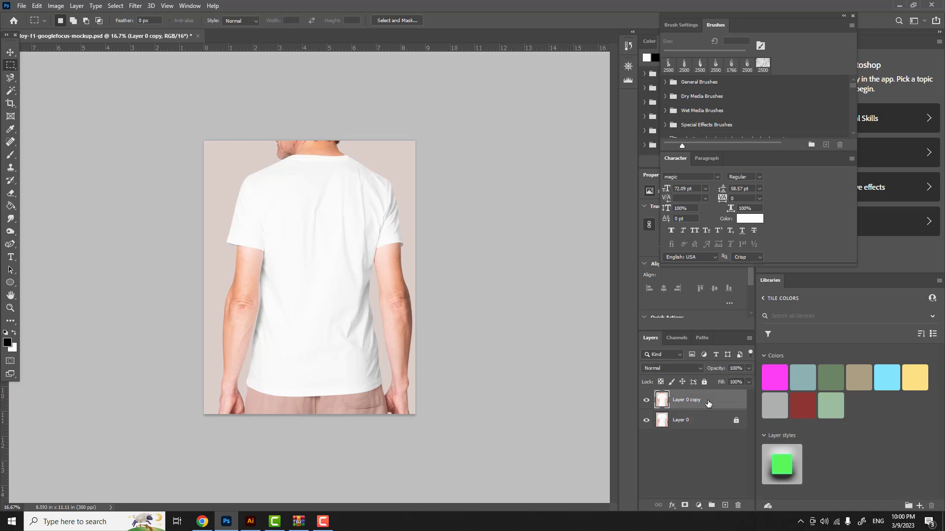
{"action": "left_click", "coordinate": [675, 338]}
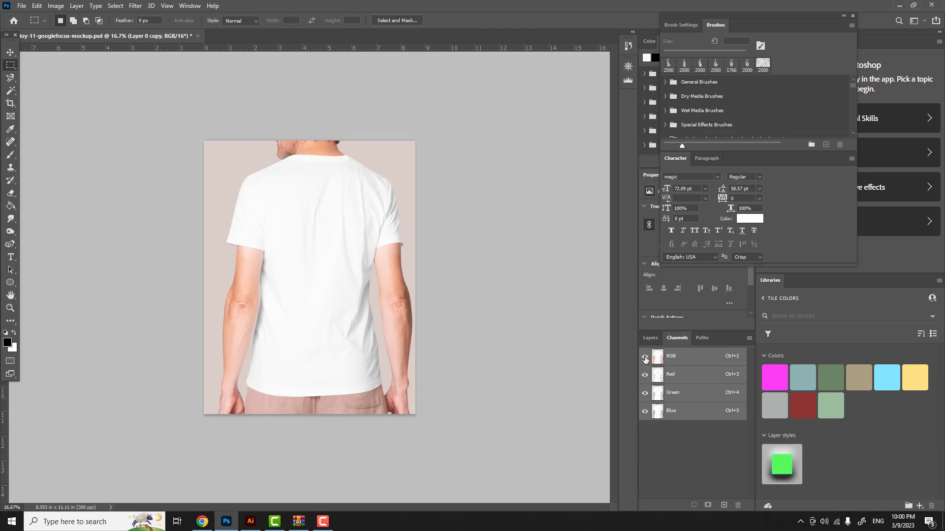
Compare the Red, Green and Blue channels by toggling their visibility and trying to reorder them.
{"action": "left_click", "coordinate": [645, 375]}
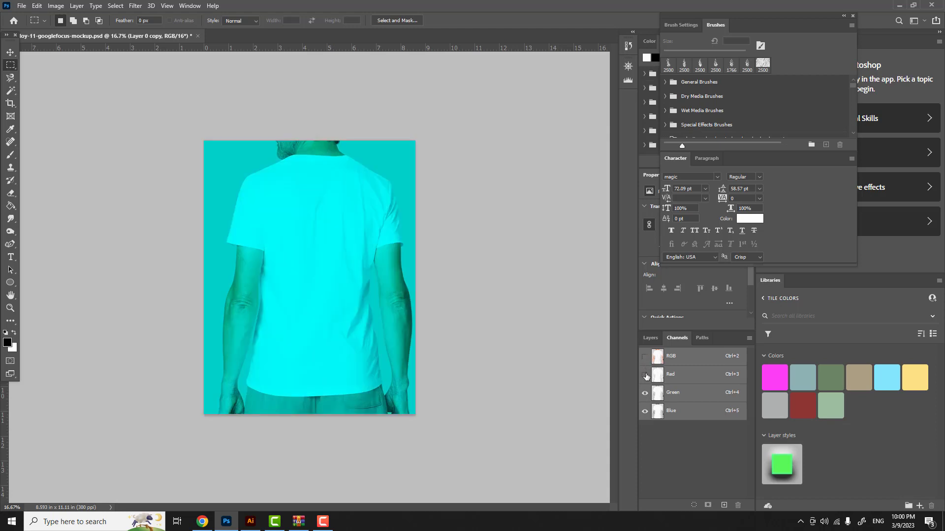
{"action": "left_click", "coordinate": [645, 375]}
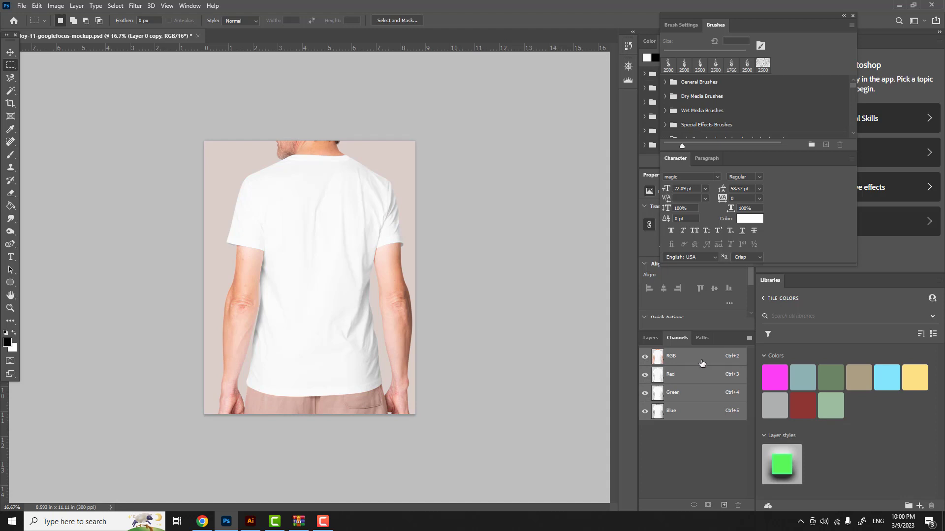
{"action": "left_click", "coordinate": [645, 376]}
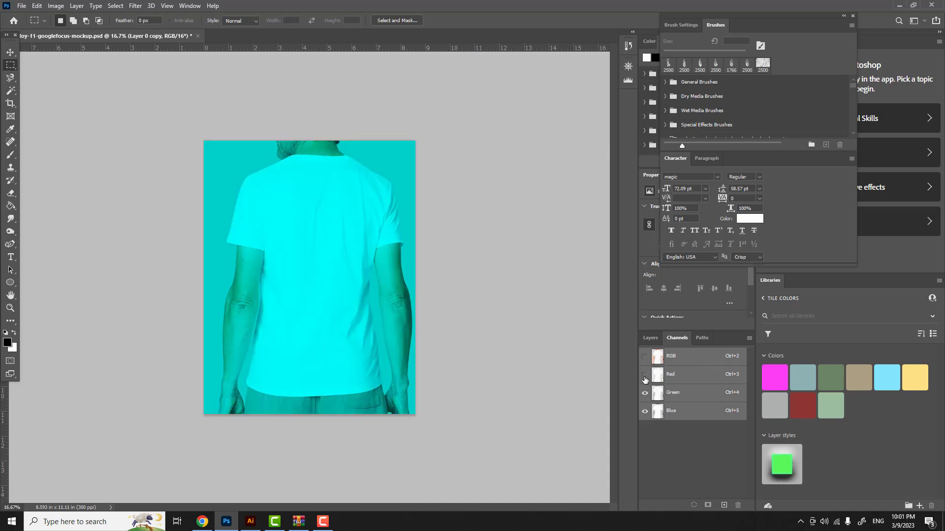
{"action": "left_click", "coordinate": [645, 393]}
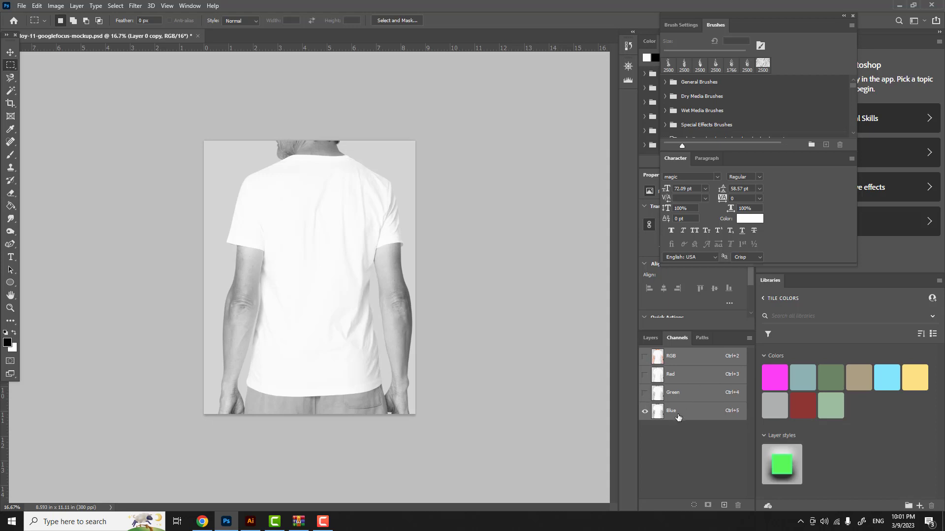
{"action": "left_click_drag", "start_coordinate": [678, 417], "coordinate": [681, 353]}
{"action": "left_click", "coordinate": [644, 358]}
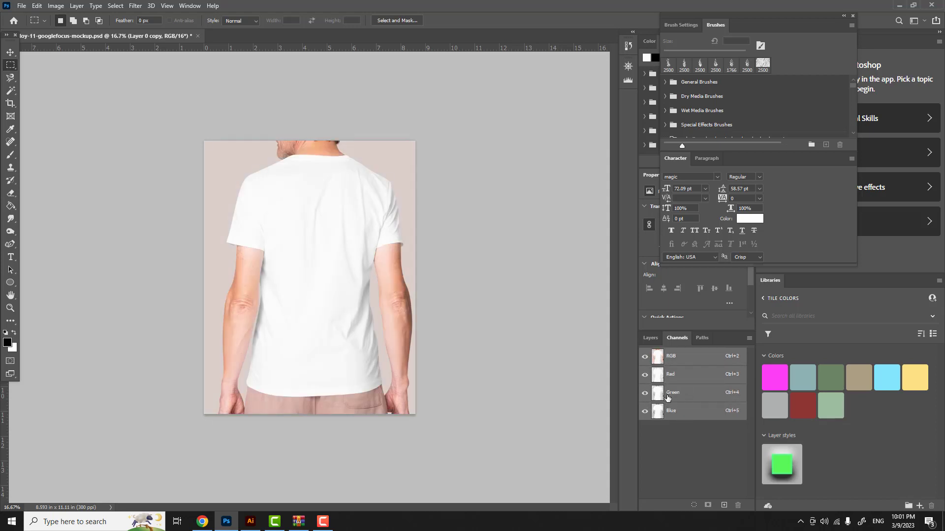
{"action": "left_click_drag", "start_coordinate": [674, 377], "coordinate": [674, 353]}
Leave only the Red channel visible for a greyscale shirt, then return to the layers.
{"action": "left_click", "coordinate": [644, 376]}
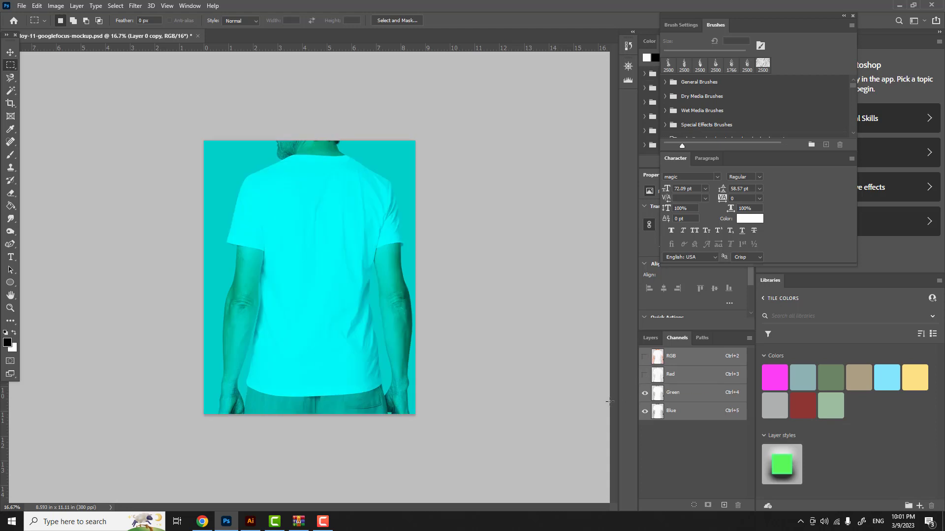
{"action": "left_click", "coordinate": [645, 392]}
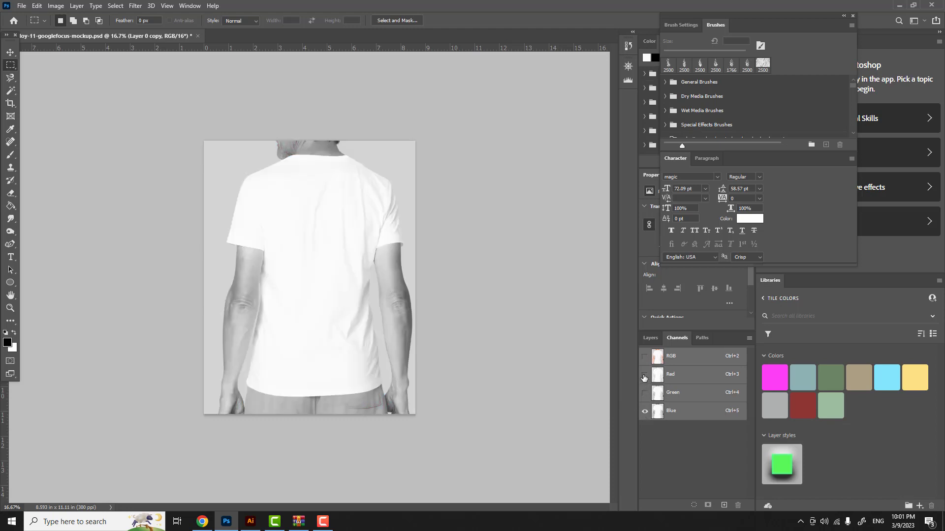
{"action": "left_click", "coordinate": [645, 374]}
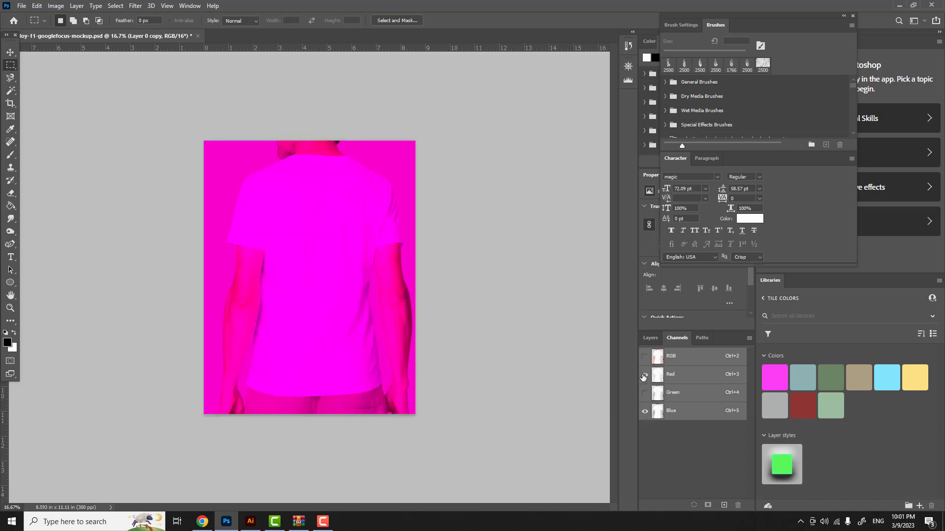
{"action": "left_click", "coordinate": [645, 410]}
{"action": "left_click", "coordinate": [644, 410]}
{"action": "left_click", "coordinate": [644, 393]}
{"action": "left_click", "coordinate": [646, 412]}
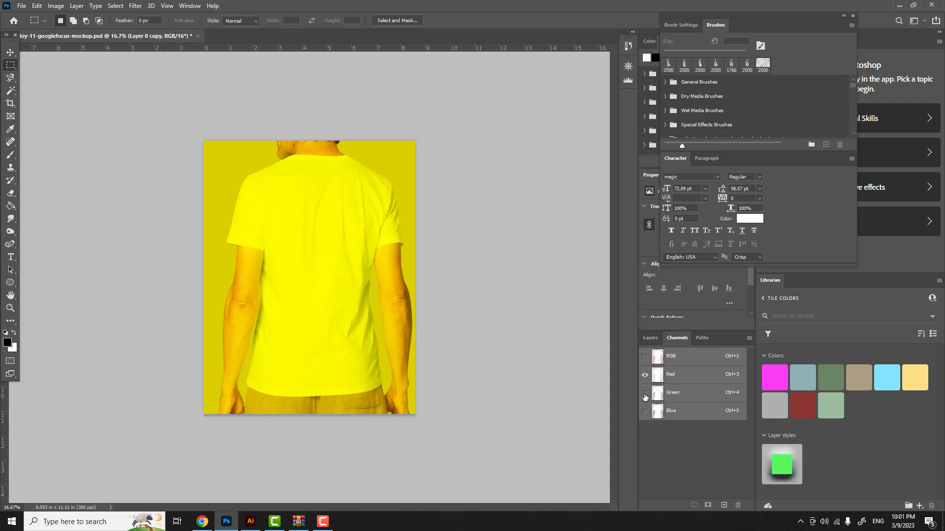
{"action": "left_click", "coordinate": [645, 393]}
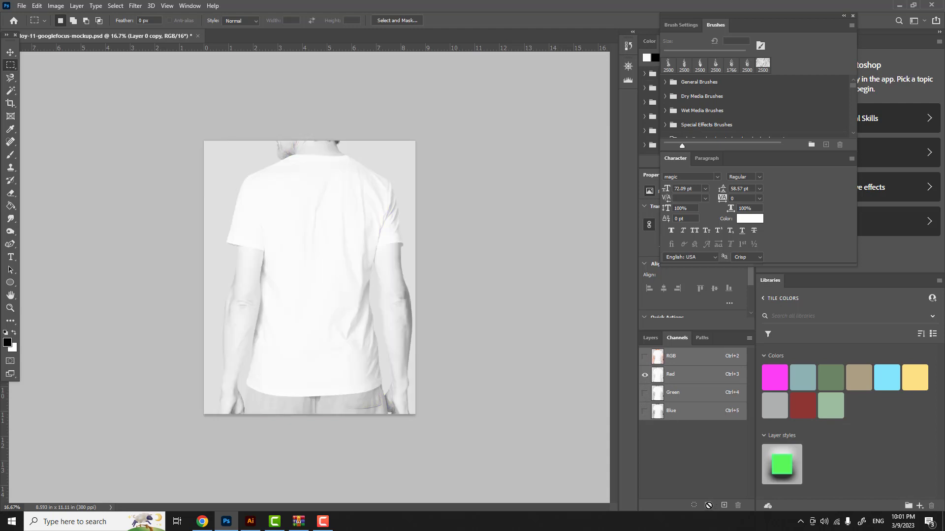
{"action": "left_click", "coordinate": [649, 338]}
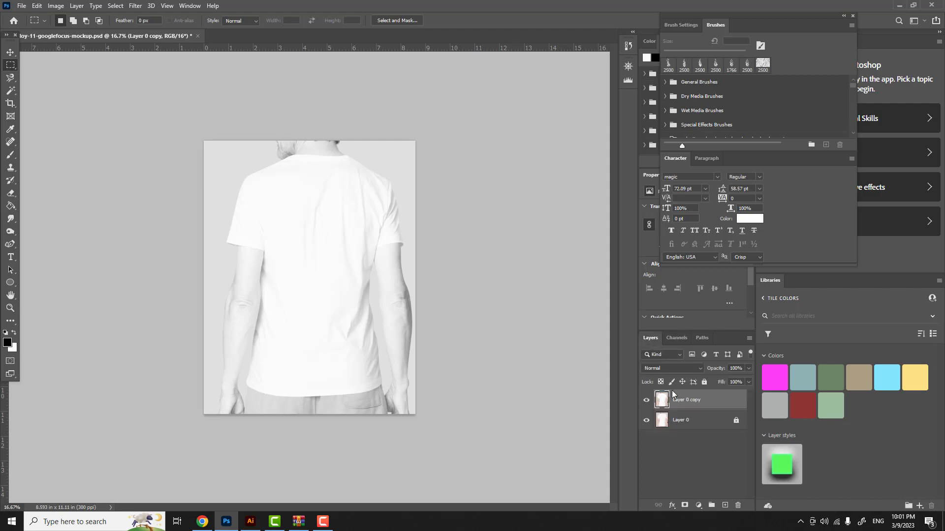
Add a Brightness/Contrast adjustment layer above Layer 0 copy and drag the Brushes/Character panels aside.
{"action": "left_click", "coordinate": [699, 506]}
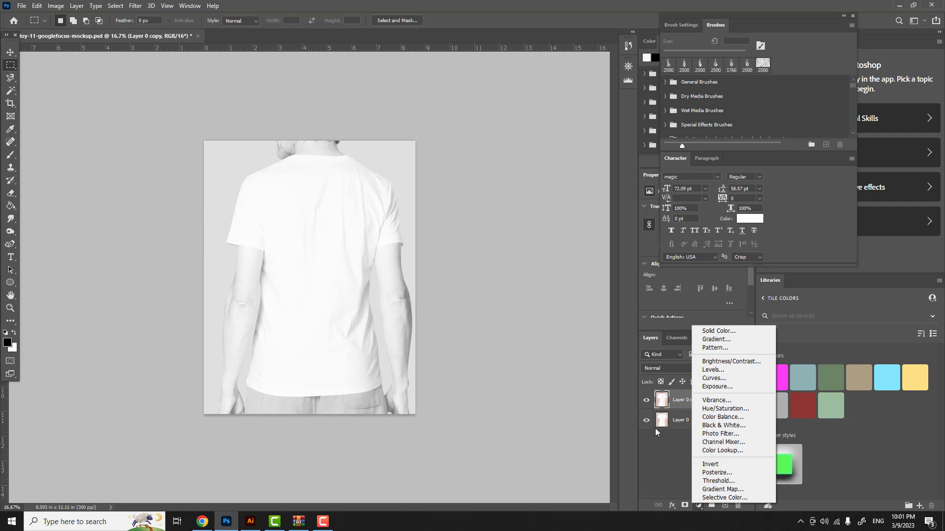
{"action": "left_click", "coordinate": [706, 364]}
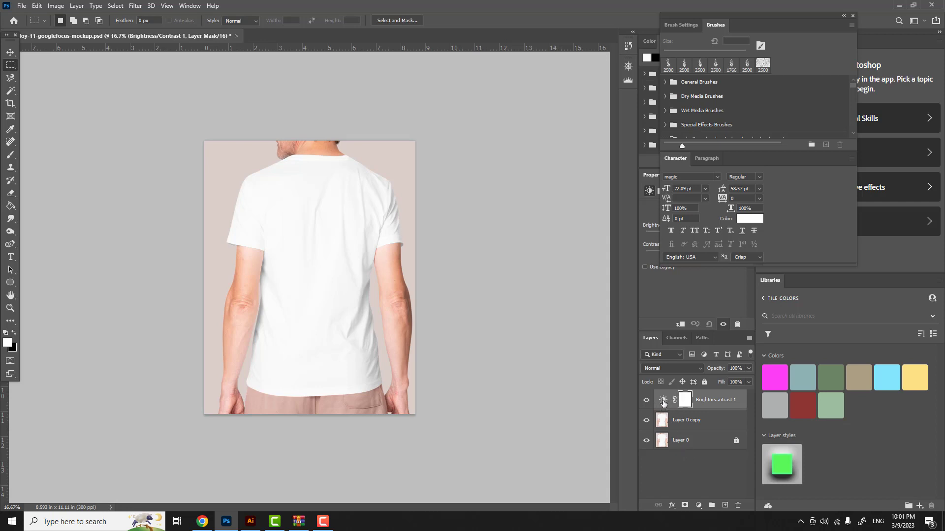
{"action": "left_click", "coordinate": [662, 400]}
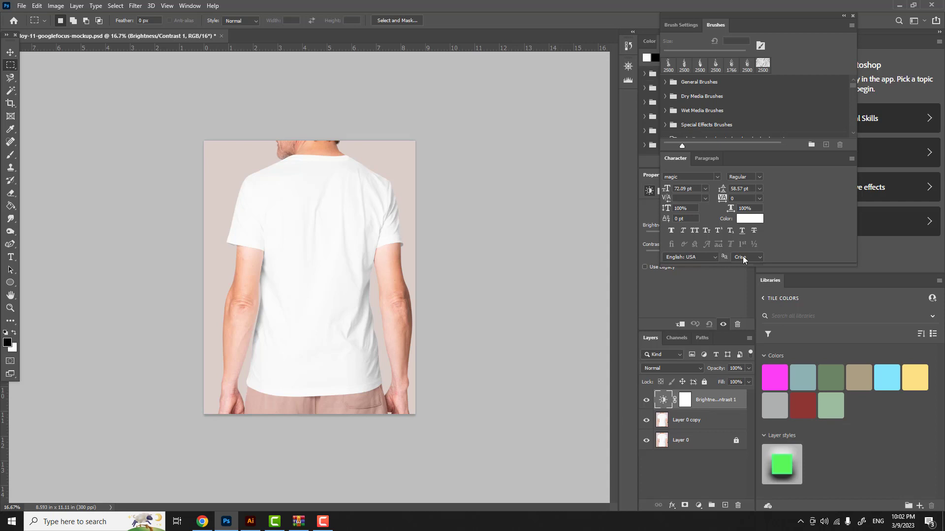
{"action": "mouse_move", "coordinate": [741, 15]}
{"action": "left_mouse_down"}
{"action": "mouse_move", "coordinate": [716, 50]}
{"action": "mouse_move", "coordinate": [489, 206]}
{"action": "mouse_move", "coordinate": [521, 205]}
{"action": "mouse_move", "coordinate": [550, 234]}
{"action": "mouse_move", "coordinate": [784, 124]}
{"action": "mouse_move", "coordinate": [832, 57]}
{"action": "mouse_move", "coordinate": [772, 94]}
{"action": "mouse_move", "coordinate": [648, 104]}
{"action": "left_mouse_up"}
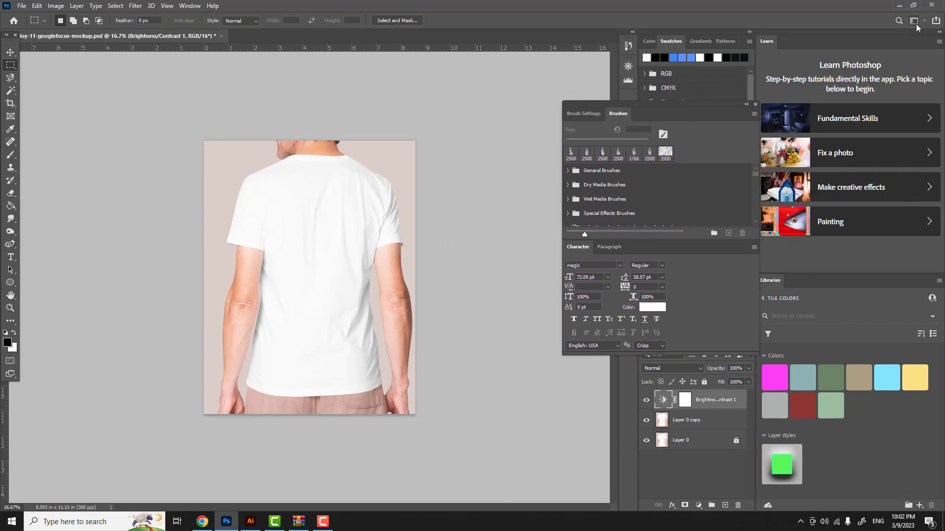
Close the floating Brushes/Character panels and float the Properties and Layers panels over the canvas.
{"action": "left_click", "coordinate": [939, 34]}
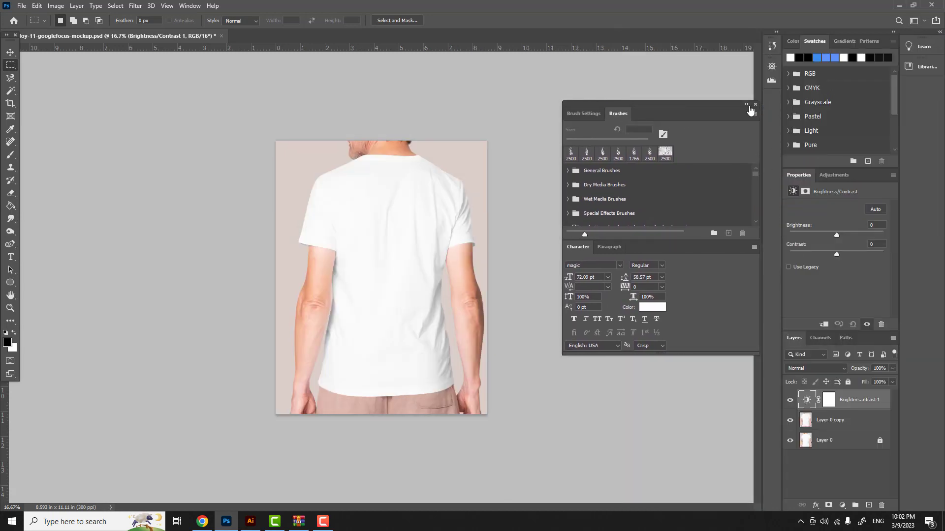
{"action": "left_click", "coordinate": [756, 105]}
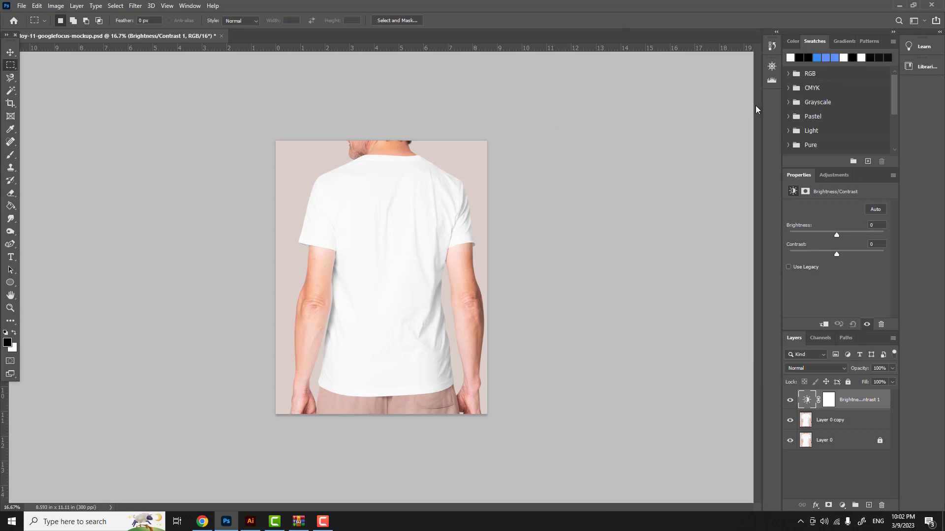
{"action": "left_click_drag", "start_coordinate": [860, 178], "coordinate": [690, 141]}
{"action": "left_click", "coordinate": [893, 33]}
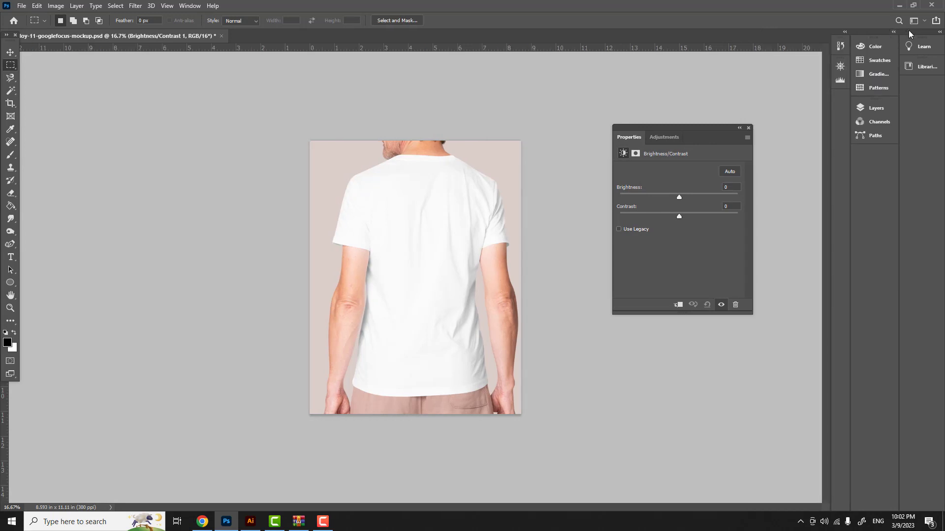
{"action": "left_click", "coordinate": [876, 108]}
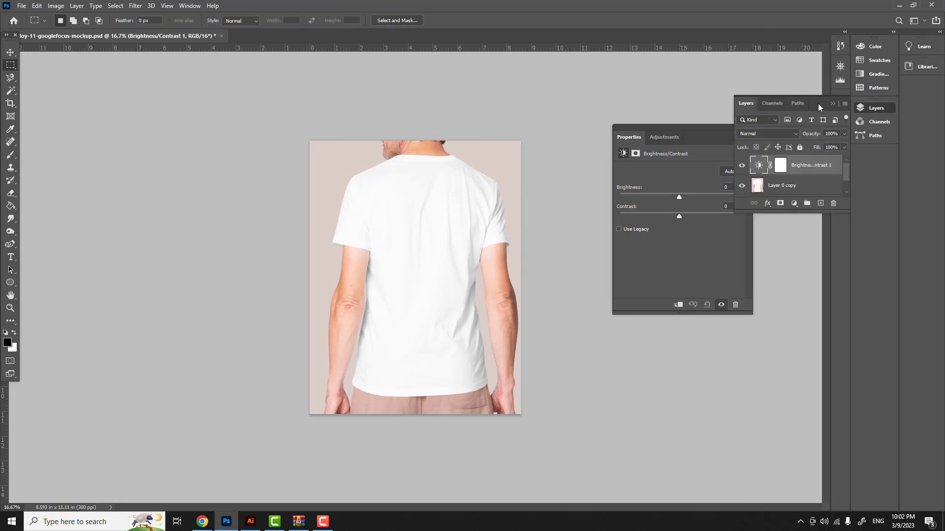
{"action": "left_click_drag", "start_coordinate": [818, 103], "coordinate": [741, 328]}
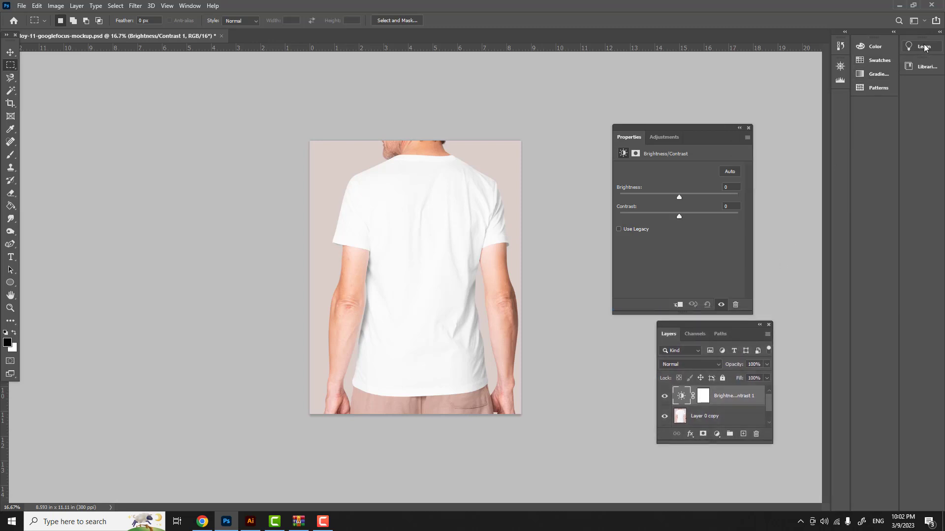
Collapse the Learn and Libraries dock to icons to widen the canvas and move Properties up-right.
{"action": "left_click", "coordinate": [939, 34]}
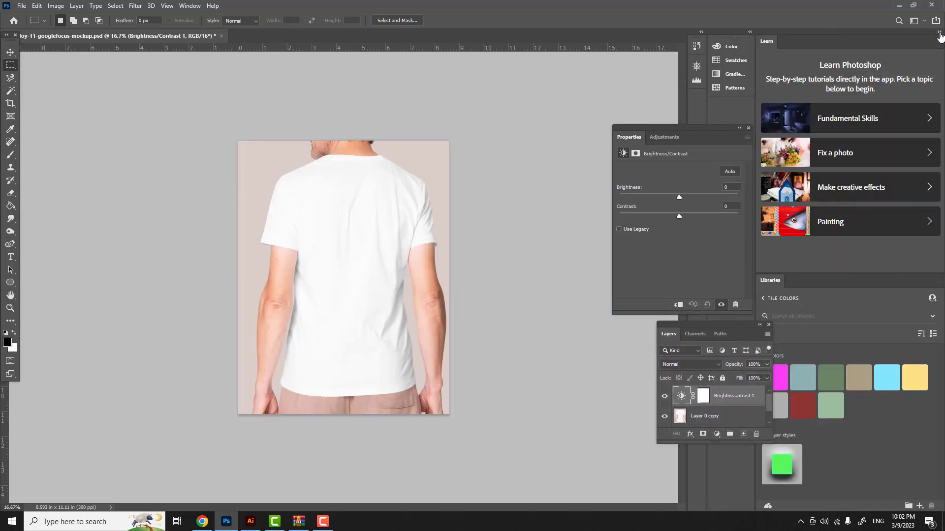
{"action": "left_click", "coordinate": [940, 34]}
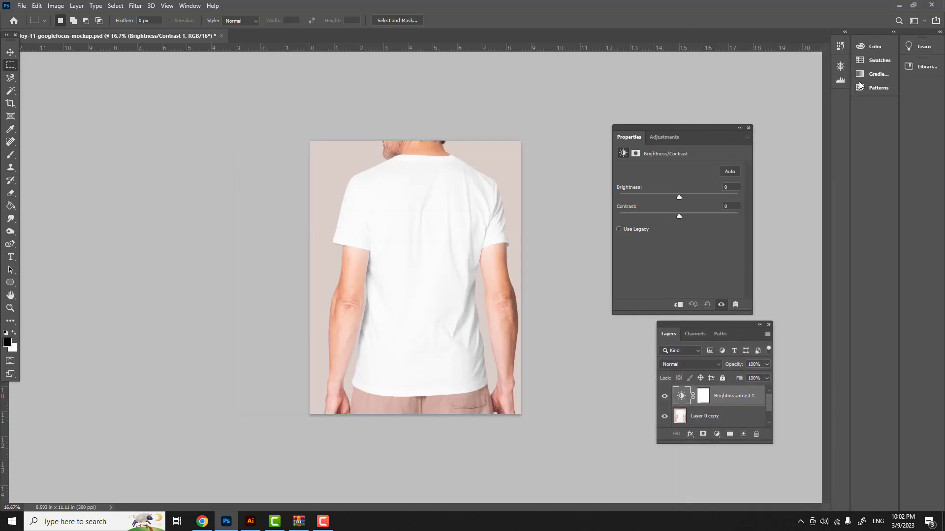
{"action": "left_click_drag", "start_coordinate": [898, 122], "coordinate": [931, 120]}
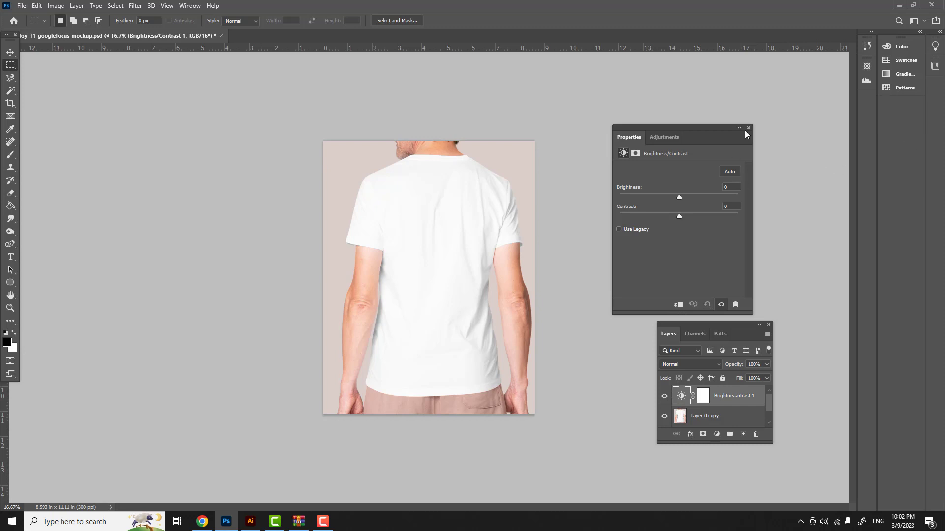
{"action": "left_click_drag", "start_coordinate": [695, 131], "coordinate": [702, 107]}
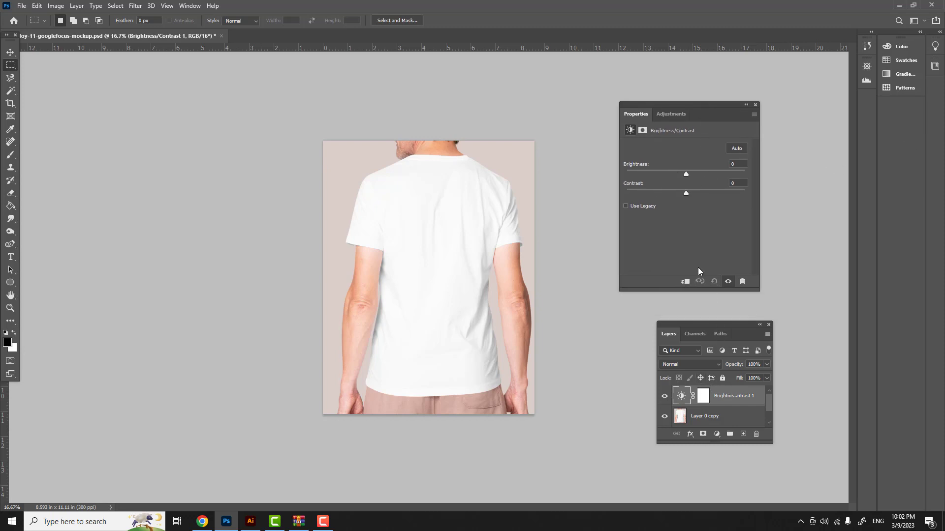
{"action": "scroll", "coordinate": [712, 367], "scroll_direction": "down", "scroll_amount": 3}
Set the Brightness/Contrast 1 layer's blend mode to Color Burn.
{"action": "scroll", "coordinate": [712, 370], "scroll_direction": "down", "scroll_amount": 1}
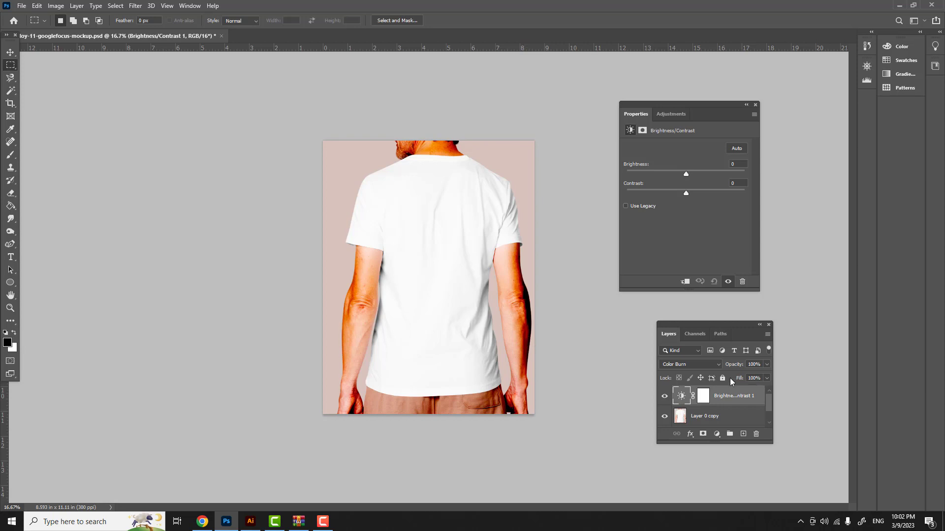
{"action": "left_click", "coordinate": [718, 365]}
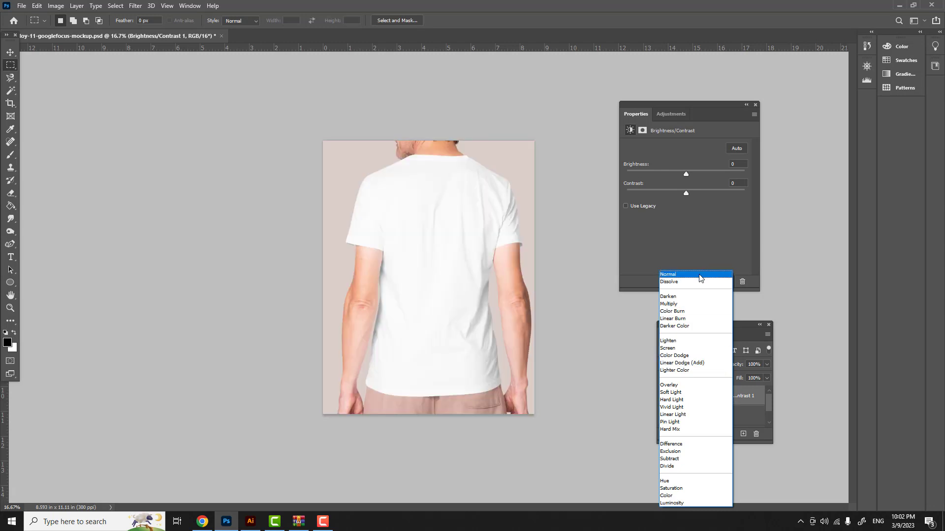
{"action": "left_click", "coordinate": [632, 320]}
{"action": "left_click", "coordinate": [707, 365]}
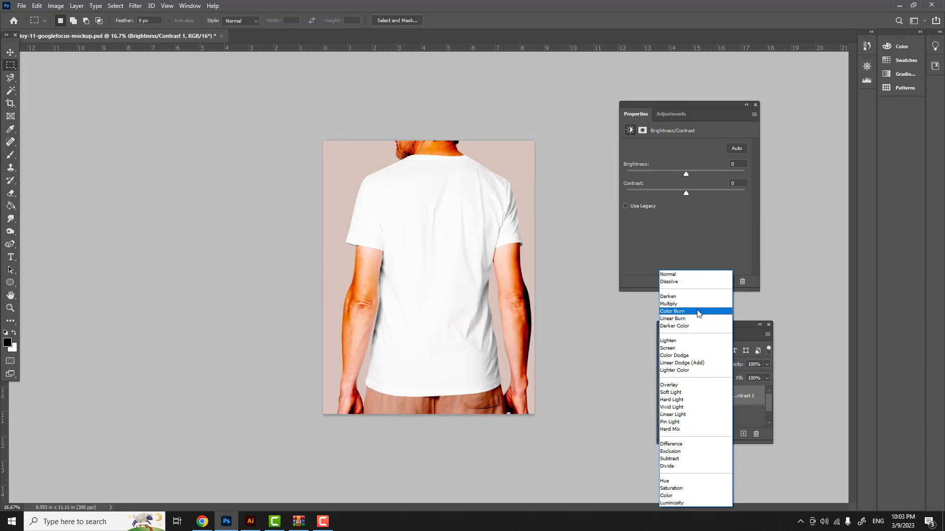
{"action": "left_click", "coordinate": [699, 312]}
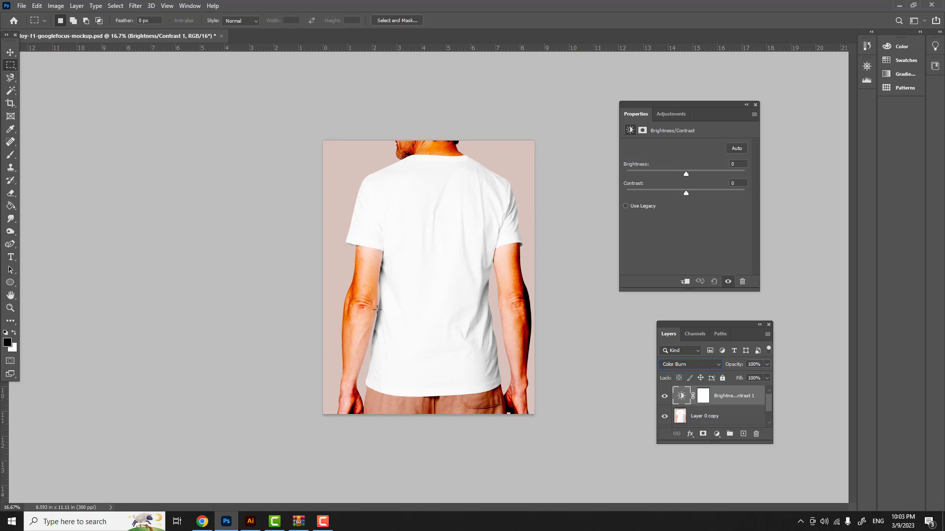
Choose the Magnetic Lasso, zoom to 66.7%, and start the outline at the left sleeve corner.
{"action": "left_click", "coordinate": [10, 78]}
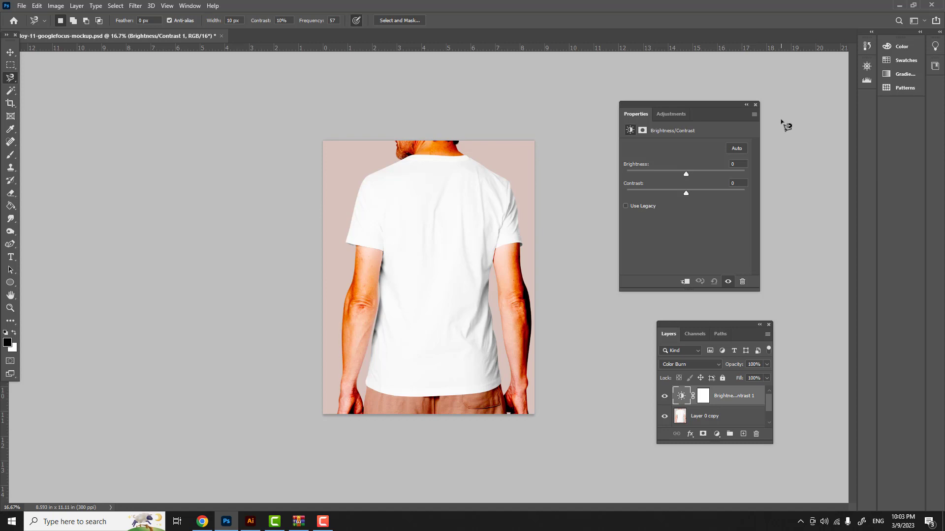
{"action": "key", "text": "ctrl+plus"}
{"action": "key", "text": "ctrl+plus"}
{"action": "key", "text": "ctrl+plus"}
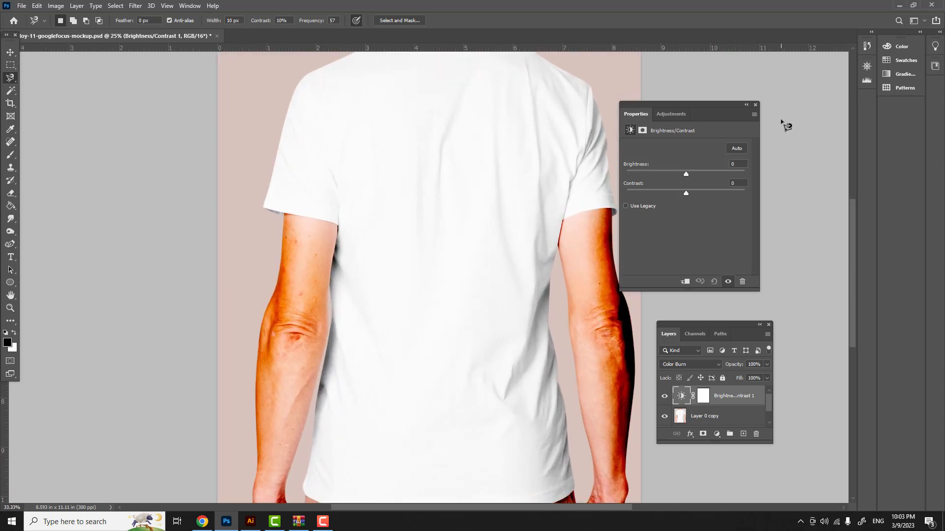
{"action": "key", "text": "ctrl+plus"}
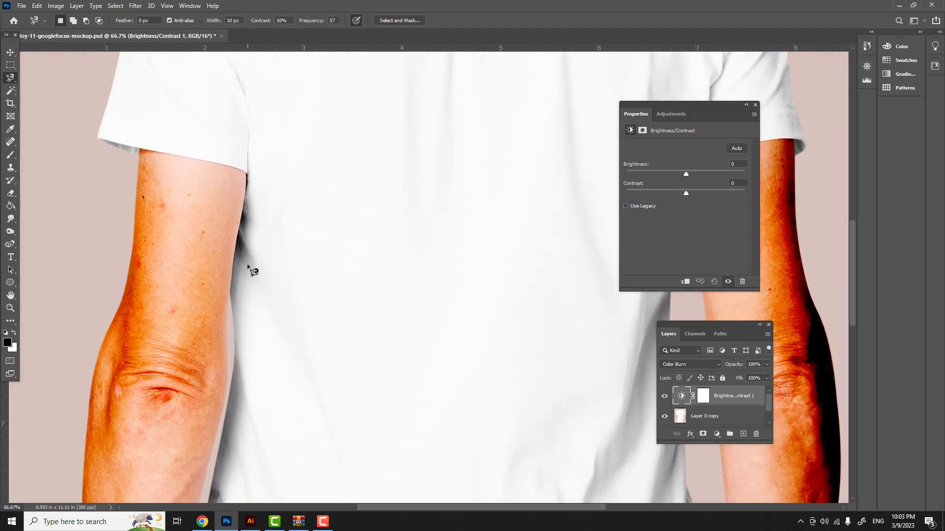
{"action": "key", "text": "ctrl+z"}
{"action": "scroll", "coordinate": [249, 271], "scroll_direction": "down", "scroll_amount": 4}
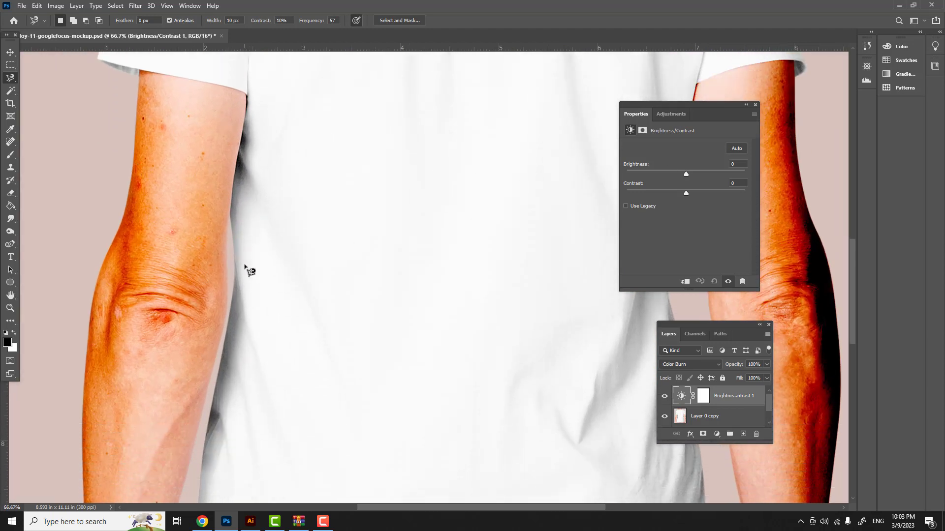
{"action": "scroll", "coordinate": [248, 220], "scroll_direction": "up", "scroll_amount": 2}
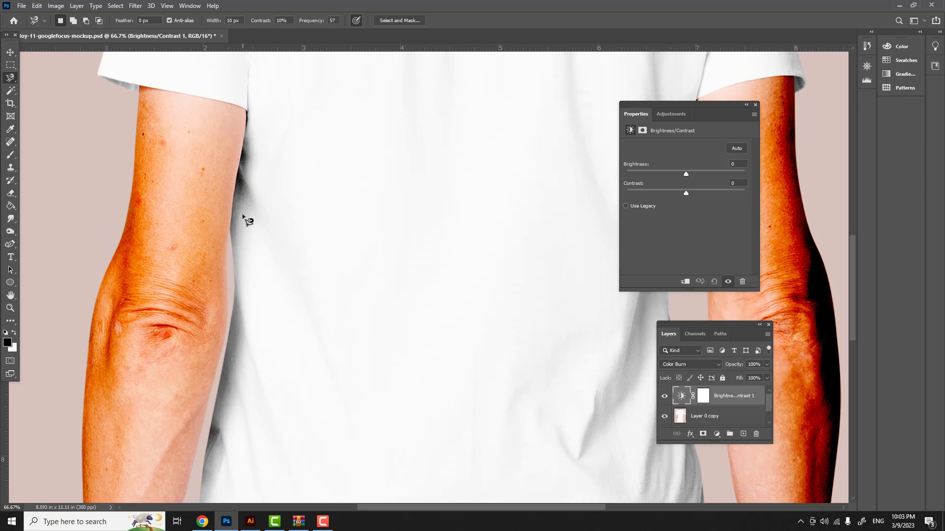
{"action": "left_click", "coordinate": [246, 111]}
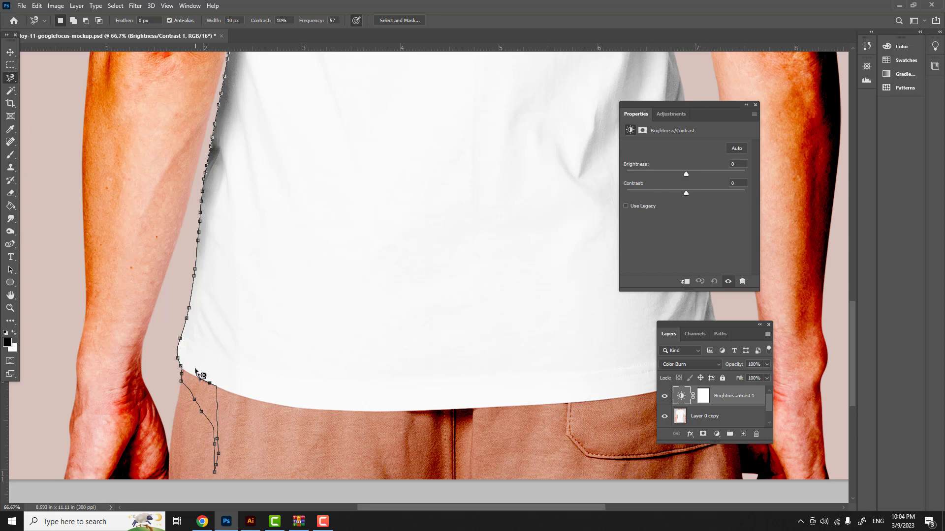
Delete stray Magnetic Lasso anchors at the wrist while tracing along the hem to the right hand.
{"action": "key", "text": "BackSpace"}
{"action": "key", "text": "BackSpace"}
{"action": "key", "text": "BackSpace"}
{"action": "key", "text": "BackSpace"}
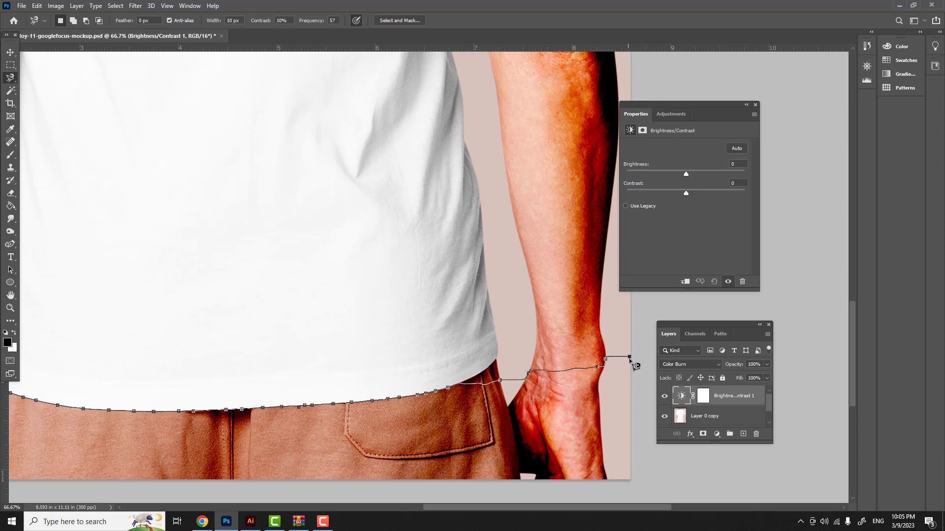
{"action": "key", "text": "BackSpace"}
{"action": "key", "text": "BackSpace"}
{"action": "key", "text": "BackSpace"}
{"action": "key", "text": "BackSpace"}
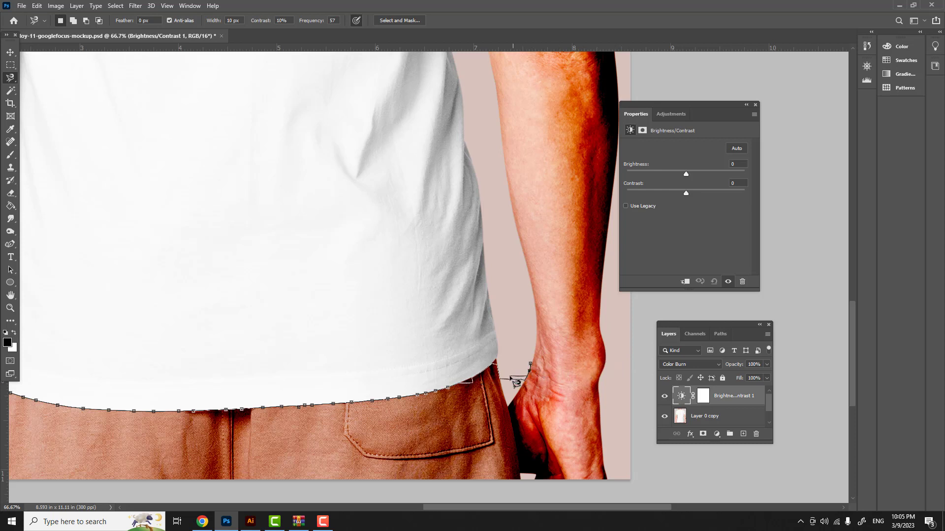
{"action": "key", "text": "BackSpace"}
{"action": "key", "text": "BackSpace"}
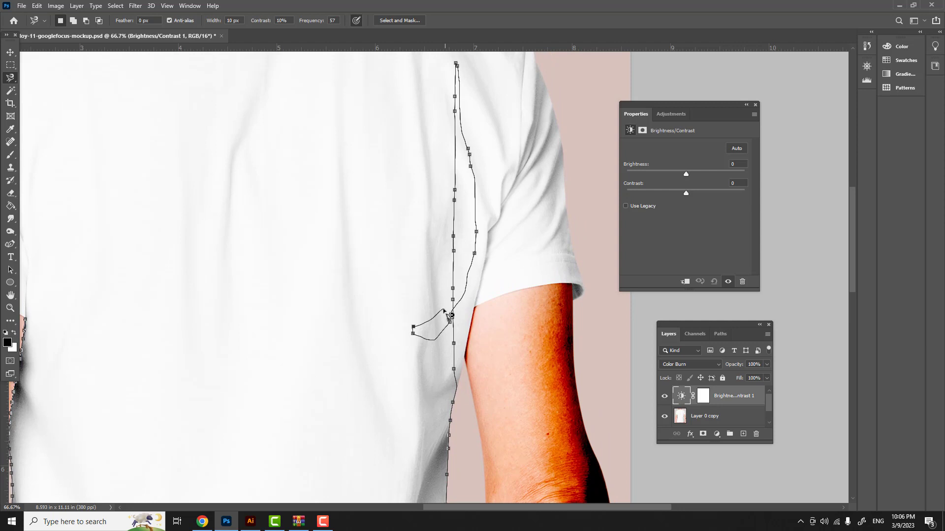
Delete the stray loop and misplaced Magnetic Lasso anchors near the right cuff.
{"action": "key", "text": "BackSpace"}
{"action": "key", "text": "BackSpace"}
{"action": "key", "text": "BackSpace"}
{"action": "key", "text": "BackSpace"}
{"action": "key", "text": "BackSpace"}
{"action": "key", "text": "BackSpace"}
{"action": "key", "text": "BackSpace"}
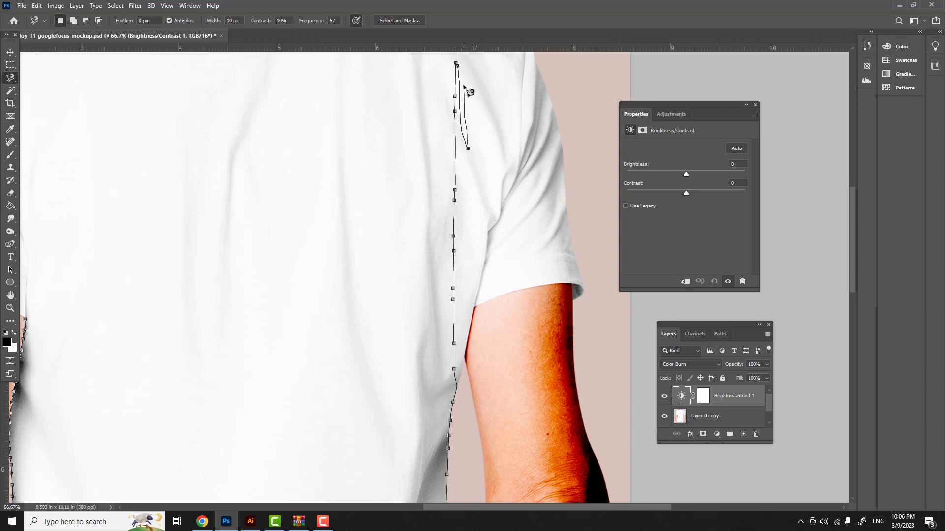
{"action": "key", "text": "BackSpace"}
{"action": "key", "text": "BackSpace"}
{"action": "key", "text": "BackSpace"}
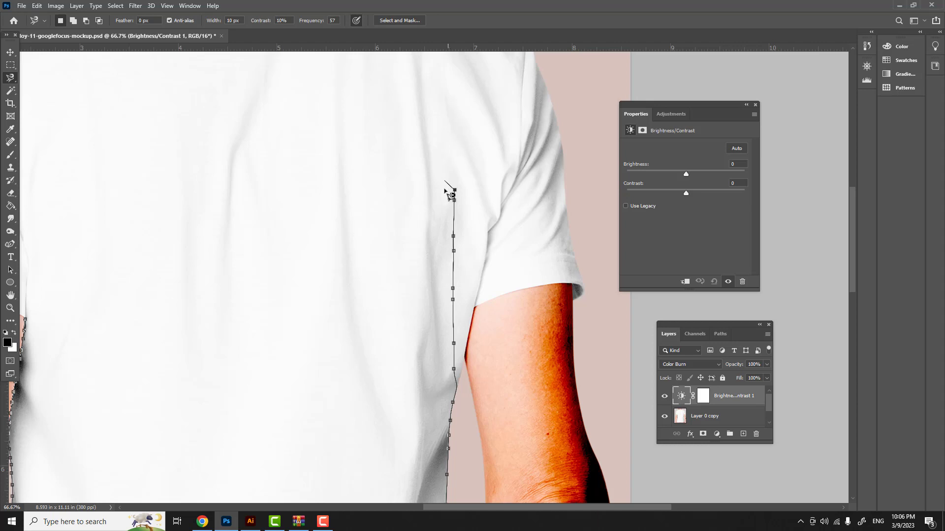
{"action": "key", "text": "BackSpace"}
{"action": "key", "text": "BackSpace"}
{"action": "key", "text": "BackSpace"}
{"action": "key", "text": "BackSpace"}
{"action": "key", "text": "BackSpace"}
{"action": "key", "text": "BackSpace"}
{"action": "key", "text": "BackSpace"}
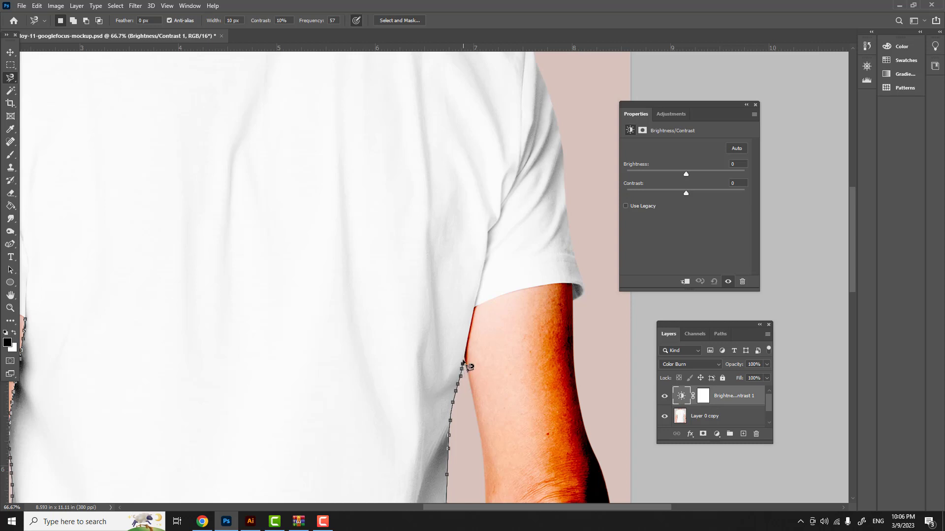
Trace up the right arm, anchoring at the sleeve corner and along the sleeve's outer edge.
{"action": "mouse_move", "coordinate": [462, 358]}
{"action": "left_mouse_down"}
{"action": "mouse_move", "coordinate": [474, 310]}
{"action": "mouse_move", "coordinate": [556, 284]}
{"action": "mouse_move", "coordinate": [579, 291]}
{"action": "left_mouse_up"}
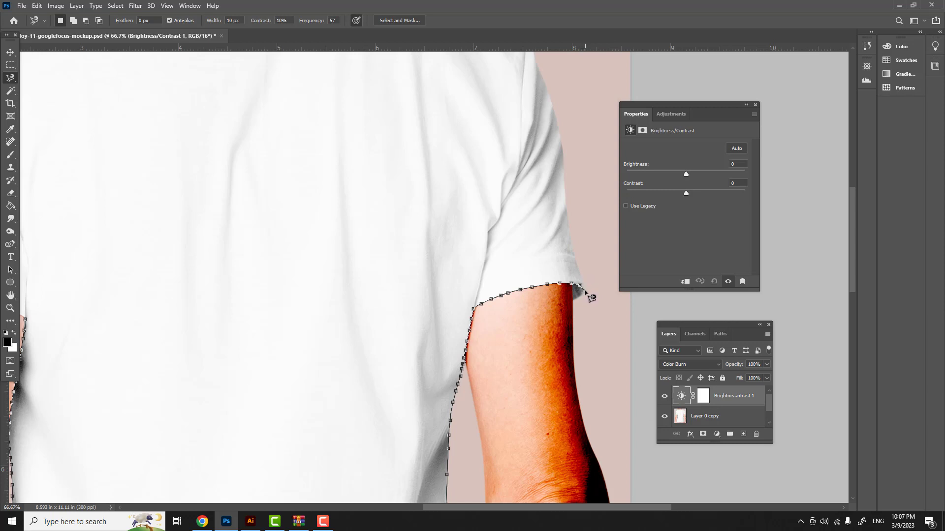
{"action": "left_click", "coordinate": [585, 291]}
{"action": "left_click", "coordinate": [596, 218]}
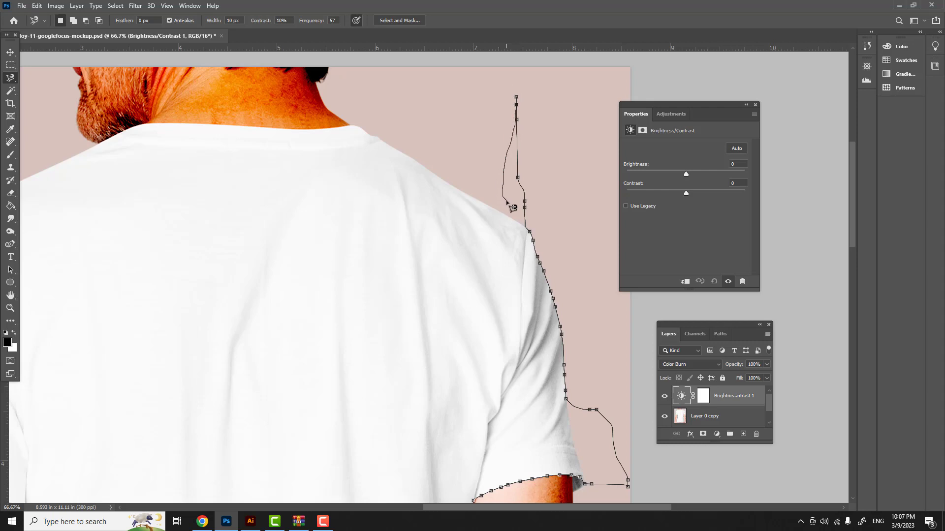
Remove stray lasso anchors at the left shoulder and sleeve, then close the outline at the start point.
{"action": "key", "text": "BackSpace"}
{"action": "key", "text": "BackSpace"}
{"action": "key", "text": "BackSpace"}
{"action": "key", "text": "BackSpace"}
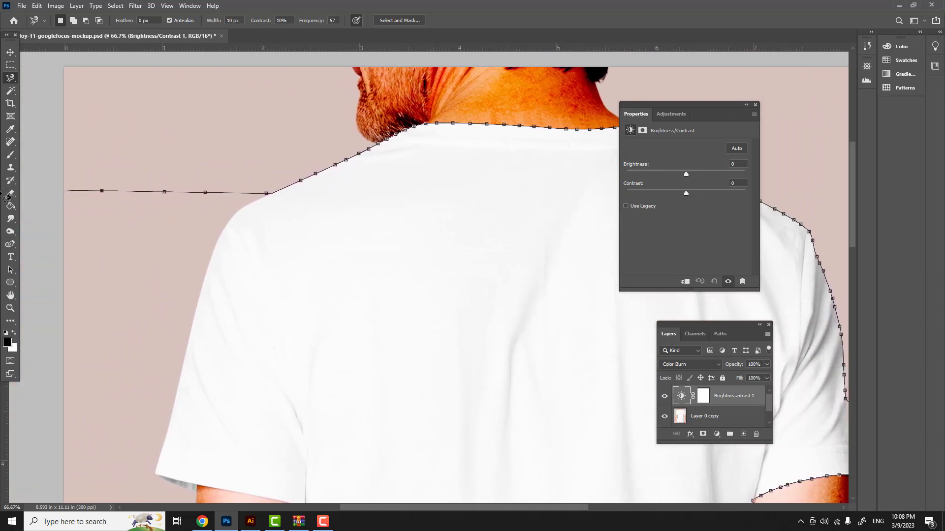
{"action": "key", "text": "BackSpace"}
{"action": "key", "text": "BackSpace"}
{"action": "key", "text": "BackSpace"}
{"action": "key", "text": "BackSpace"}
{"action": "key", "text": "BackSpace"}
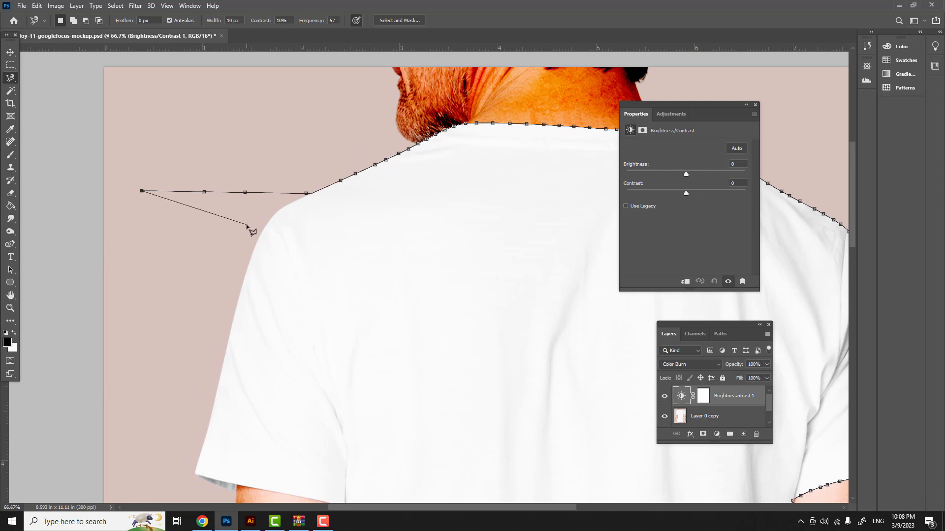
{"action": "key", "text": "BackSpace"}
{"action": "key", "text": "BackSpace"}
{"action": "key", "text": "BackSpace"}
{"action": "key", "text": "BackSpace"}
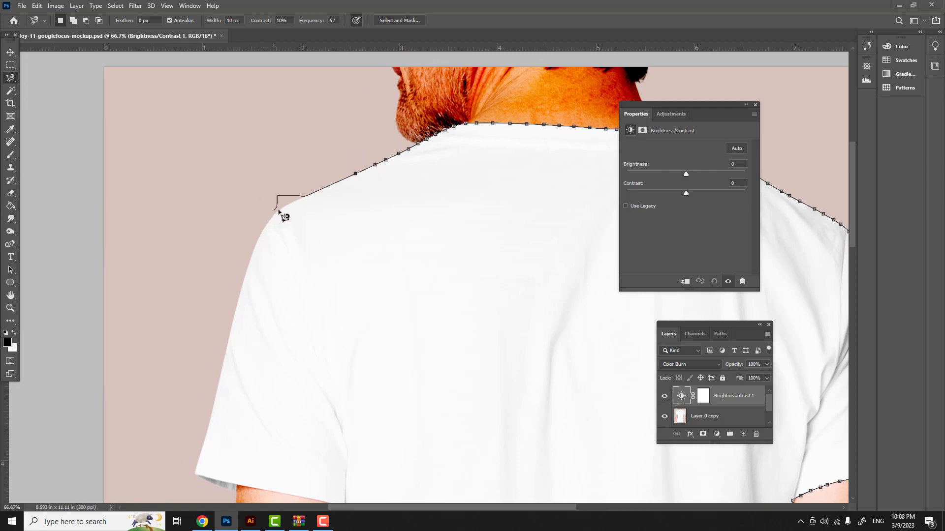
{"action": "key", "text": "BackSpace"}
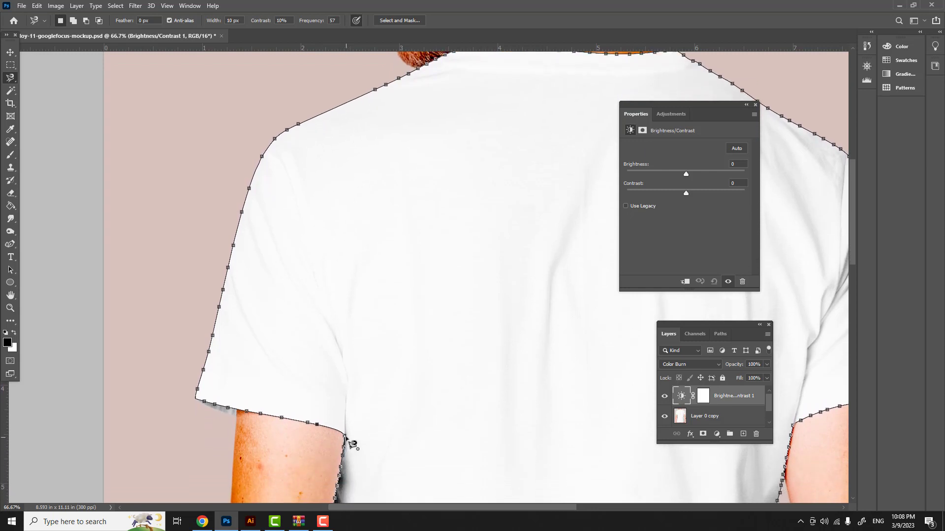
{"action": "key", "text": "BackSpace"}
{"action": "key", "text": "BackSpace"}
{"action": "key", "text": "BackSpace"}
{"action": "left_click", "coordinate": [348, 442]}
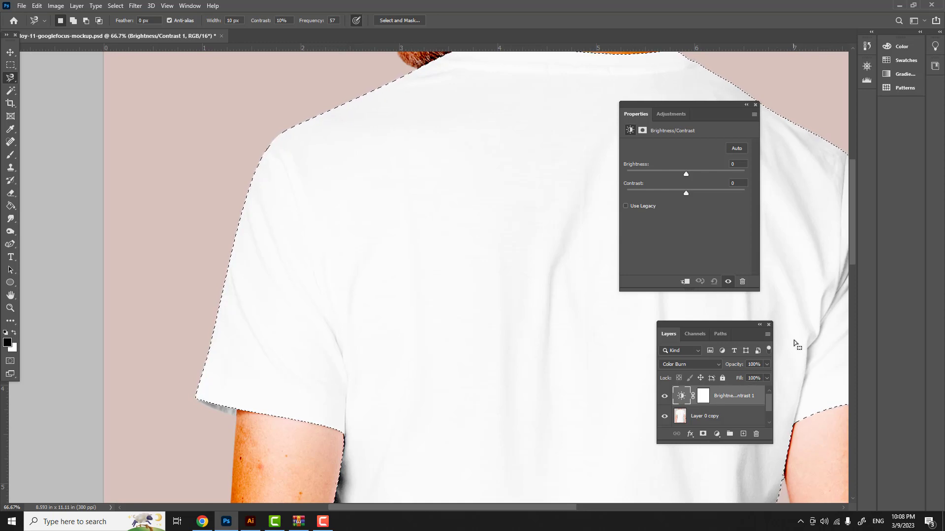
Zoom out to see the whole selection and delete the Brightness/Contrast 1 adjustment layer.
{"action": "key", "text": "ctrl+minus"}
{"action": "key", "text": "ctrl+minus"}
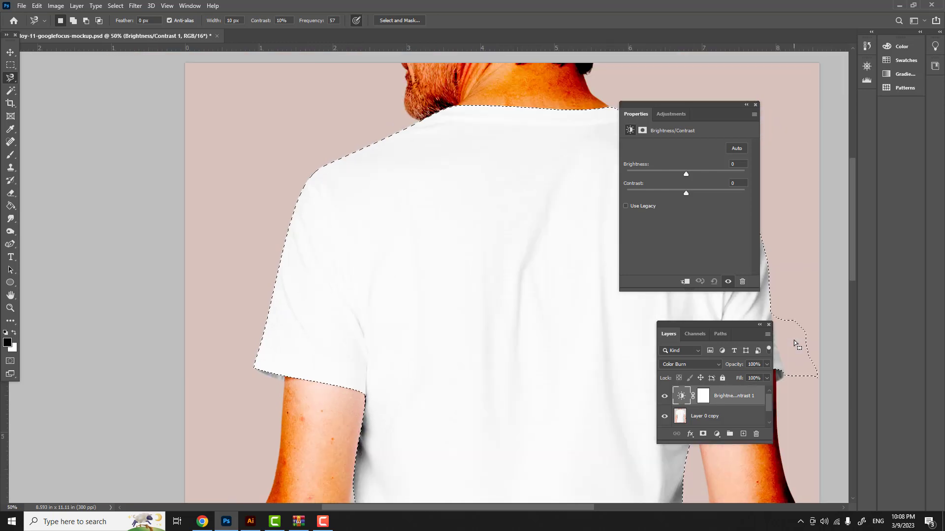
{"action": "key", "text": "ctrl+minus"}
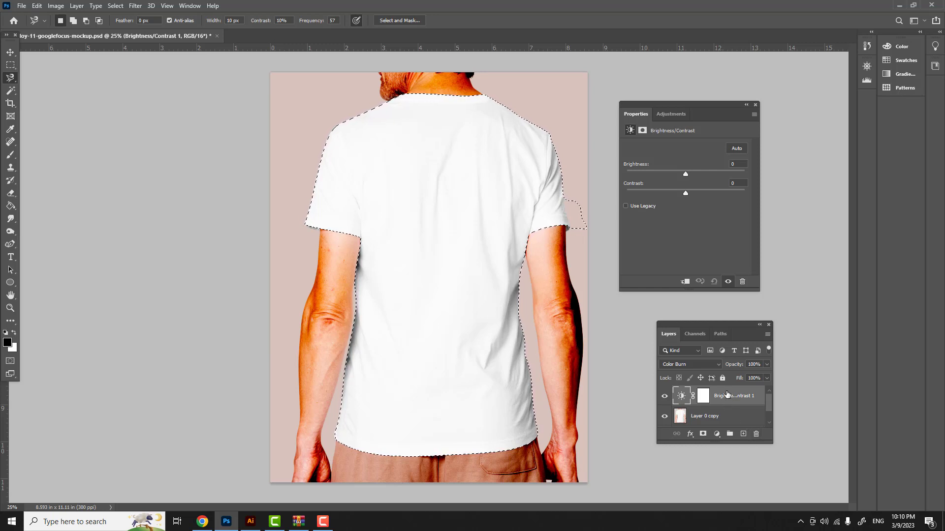
{"action": "left_click", "coordinate": [756, 435]}
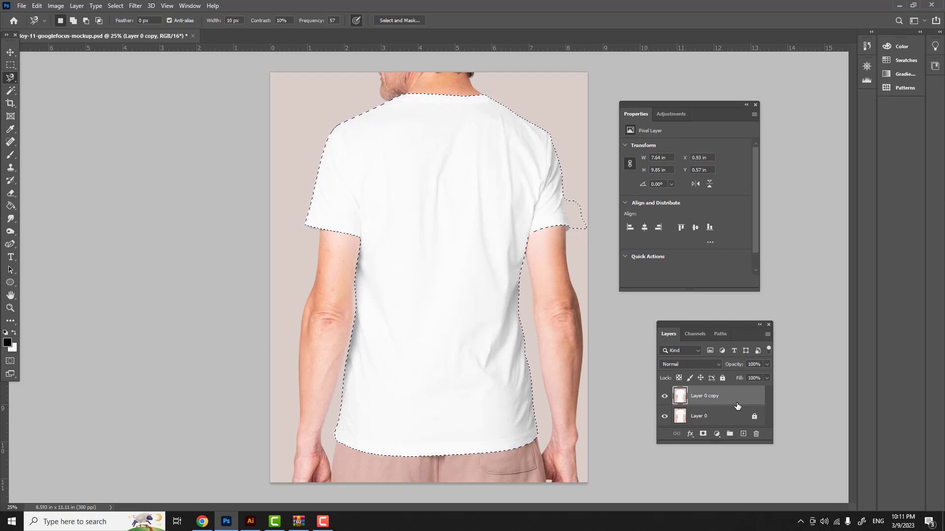
Copy the selected shirt onto a new Layer 1 and check the cut-out with Layer 0 hidden.
{"action": "key", "text": "ctrl+j"}
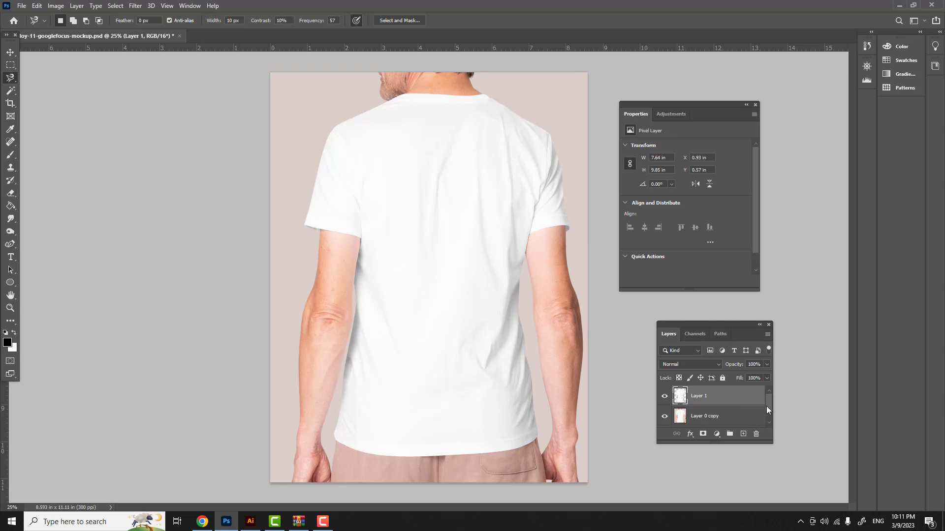
{"action": "left_click_drag", "start_coordinate": [766, 406], "coordinate": [766, 417]}
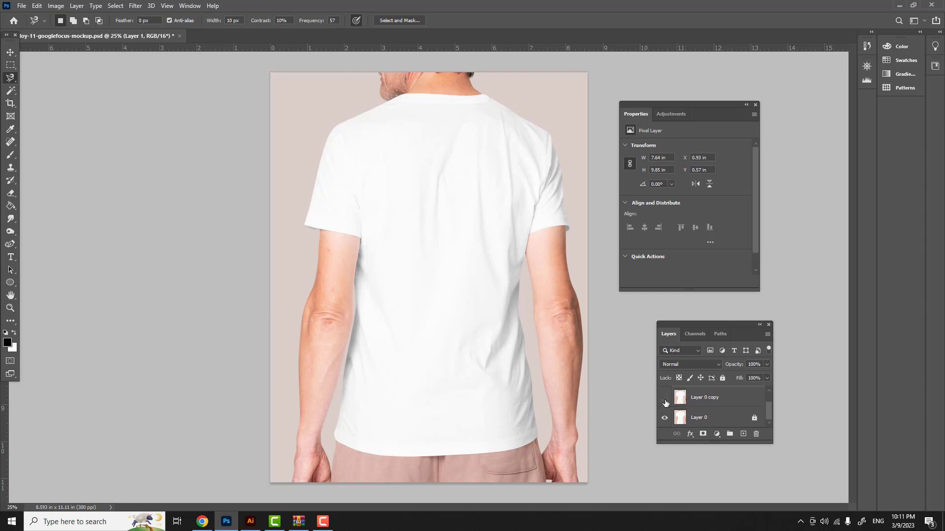
{"action": "left_click", "coordinate": [664, 417]}
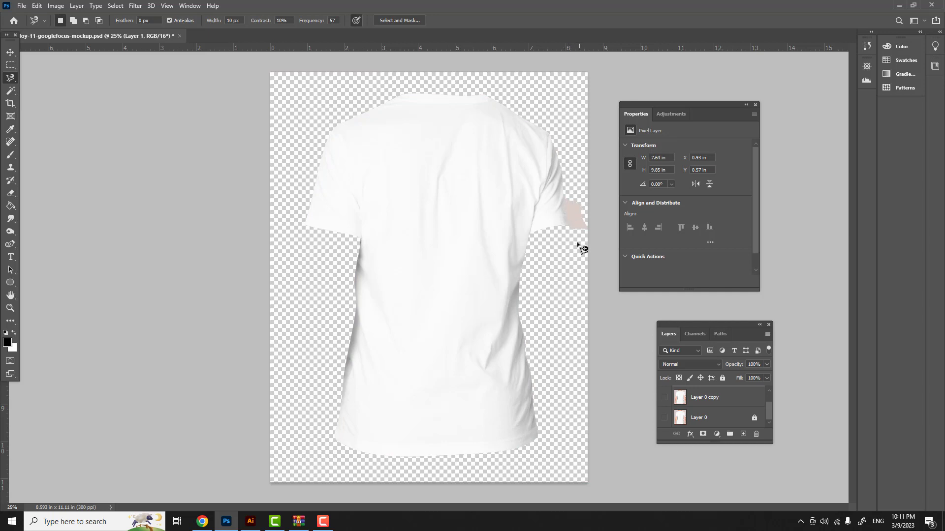
{"action": "left_click", "coordinate": [664, 418], "text": "alt"}
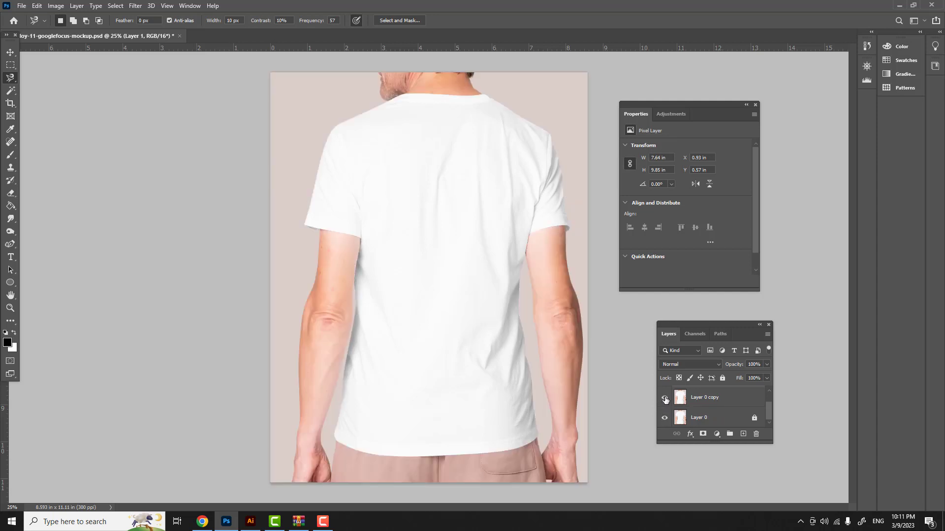
Delete Layer 0 copy and hide the original Layer 0 photo.
{"action": "left_click", "coordinate": [664, 399]}
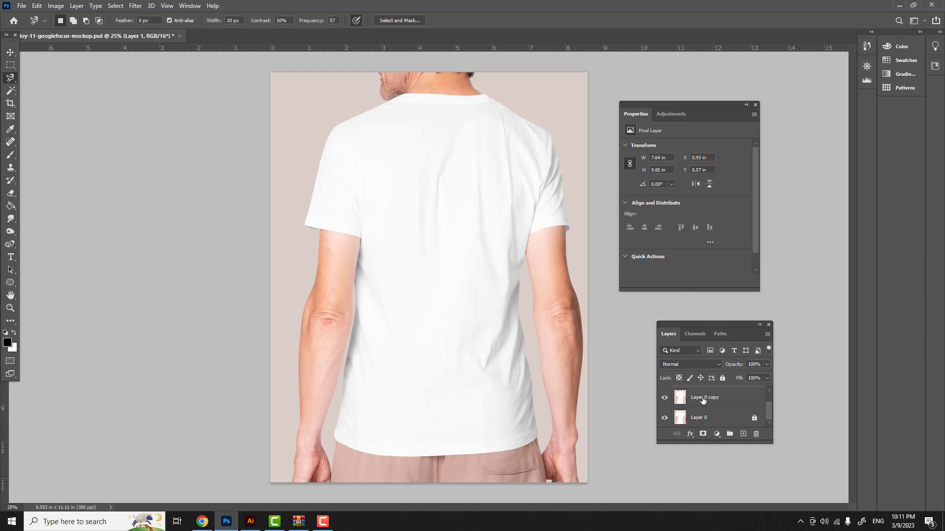
{"action": "left_click", "coordinate": [727, 402]}
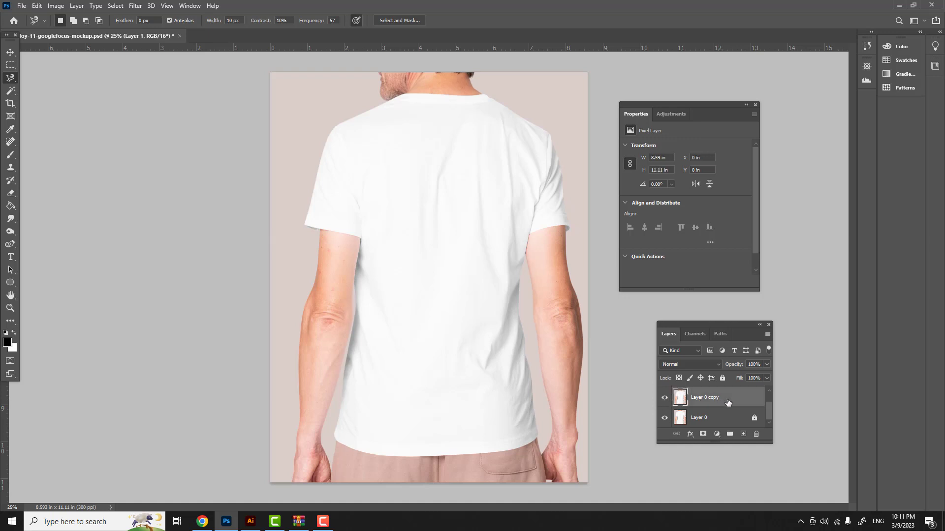
{"action": "left_click", "coordinate": [755, 434]}
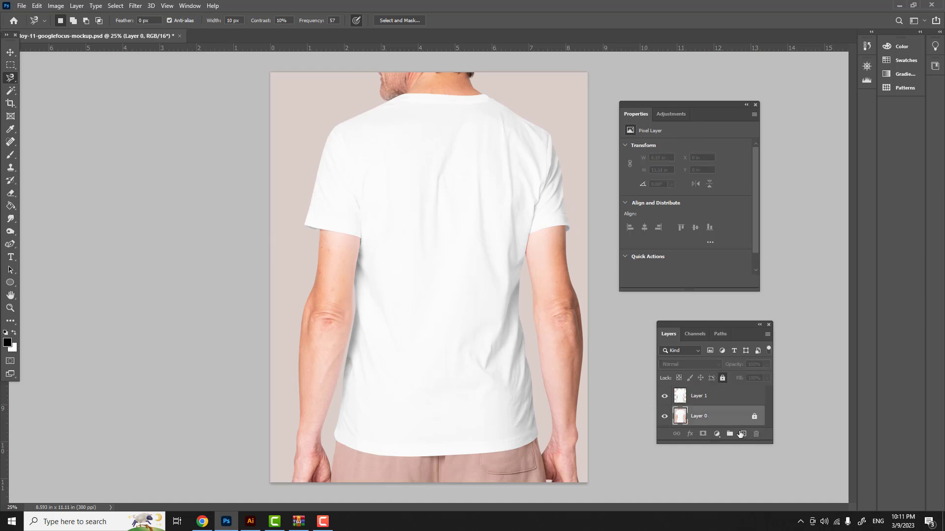
{"action": "left_click", "coordinate": [664, 418]}
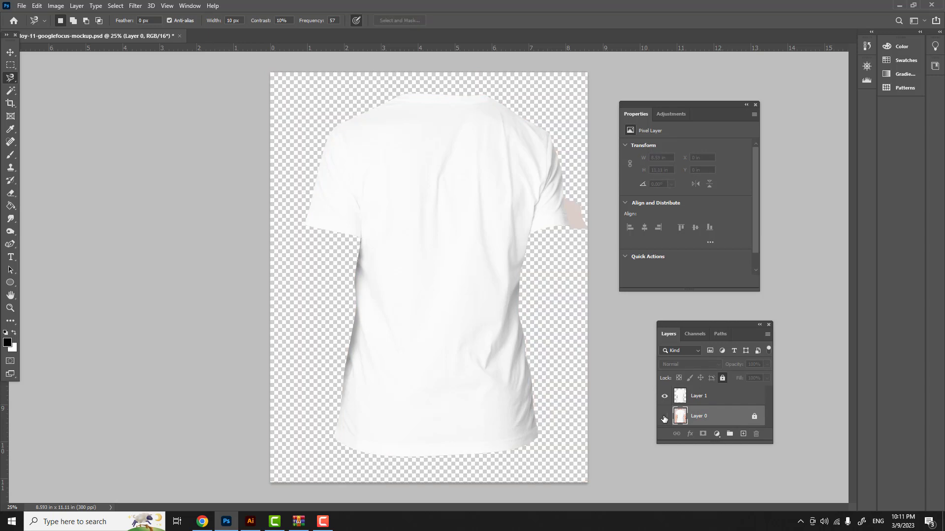
Zoom in on the right sleeve's pink patch with the Pen tool selected, at 100% view.
{"action": "key", "text": "ctrl+plus"}
{"action": "key", "text": "ctrl+plus"}
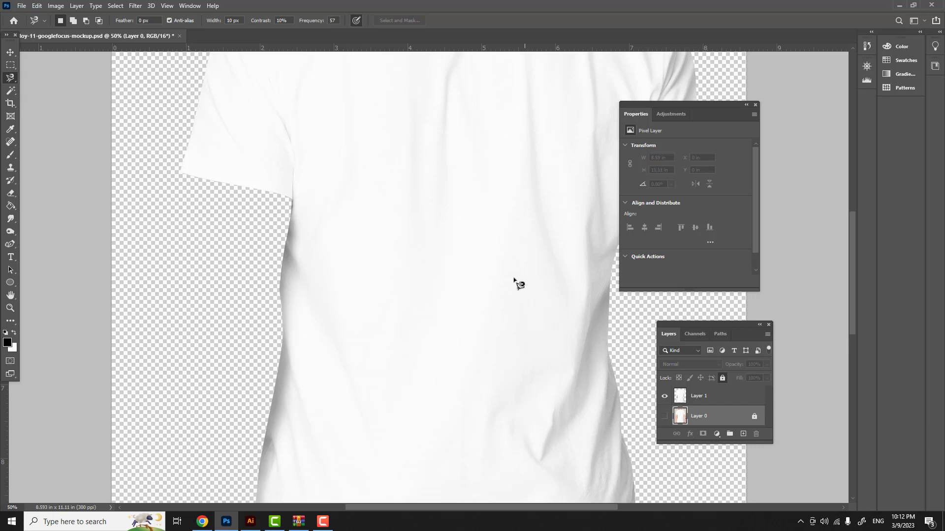
{"action": "scroll", "coordinate": [435, 259], "scroll_direction": "right", "scroll_amount": 5}
{"action": "scroll", "coordinate": [435, 260], "scroll_direction": "right", "scroll_amount": 5}
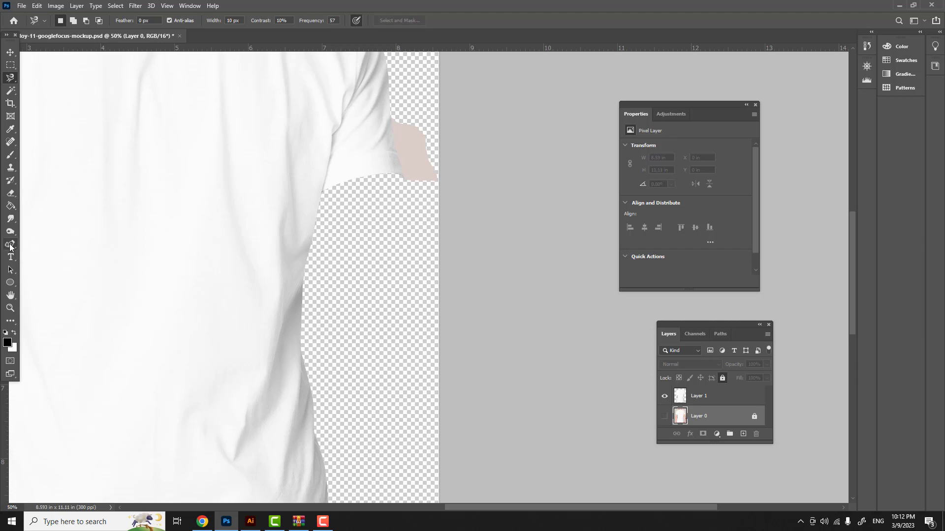
{"action": "left_click", "coordinate": [10, 245]}
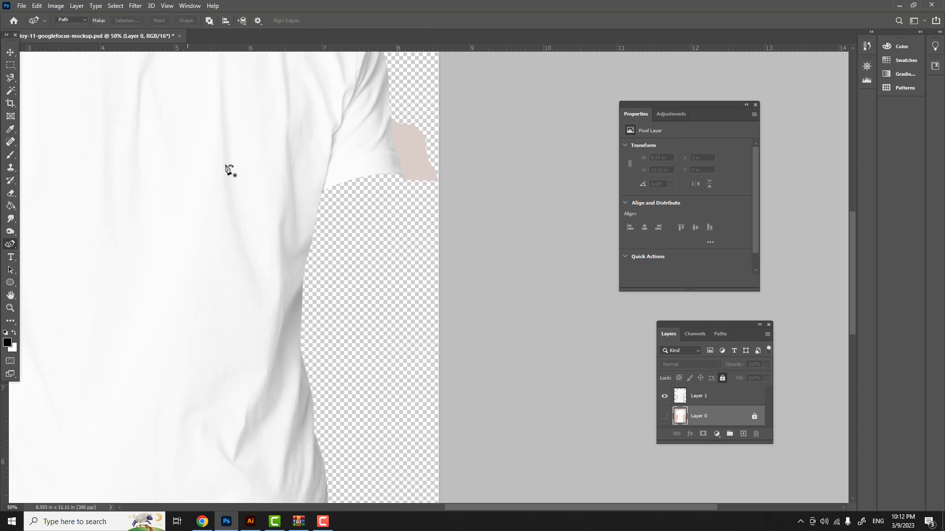
{"action": "scroll", "coordinate": [401, 112], "scroll_direction": "up", "scroll_amount": 4}
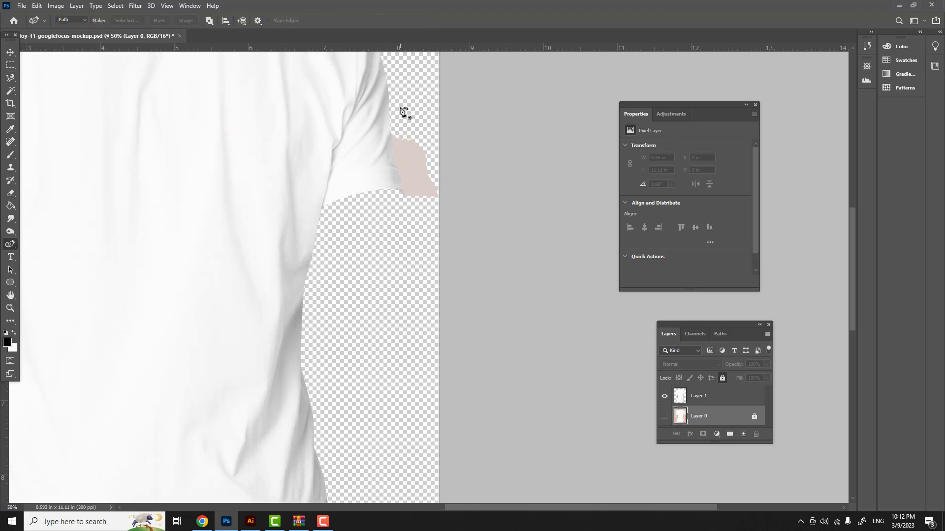
{"action": "scroll", "coordinate": [402, 111], "scroll_direction": "up", "scroll_amount": 1}
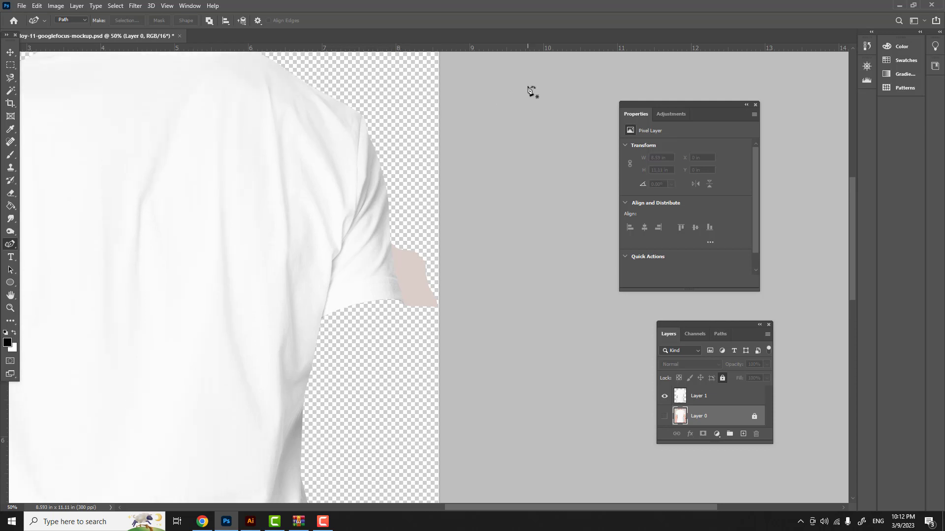
{"action": "key", "text": "ctrl+plus"}
{"action": "key", "text": "ctrl+plus"}
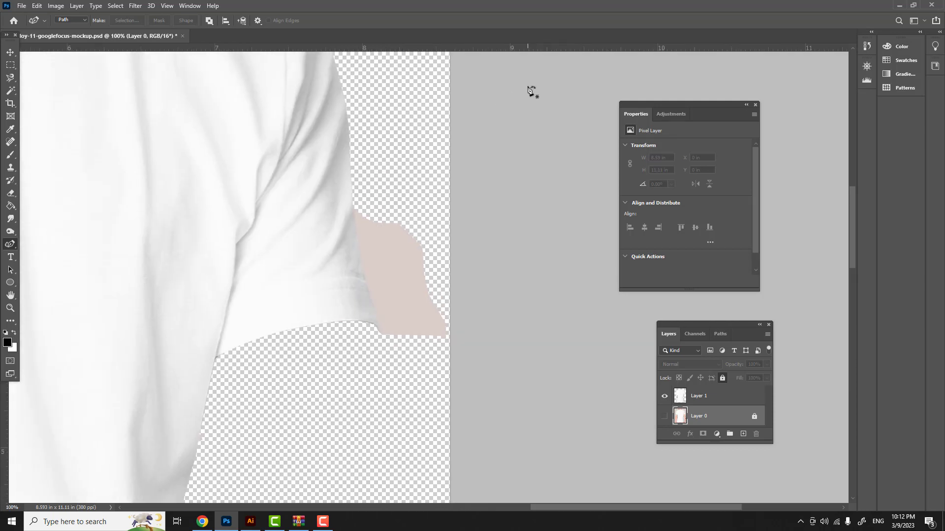
Draw a closed Pen path down the right sleeve edge and around the leftover pink patch.
{"action": "left_click", "coordinate": [363, 192]}
{"action": "left_click", "coordinate": [362, 264]}
{"action": "left_click", "coordinate": [372, 300]}
{"action": "left_click", "coordinate": [376, 319]}
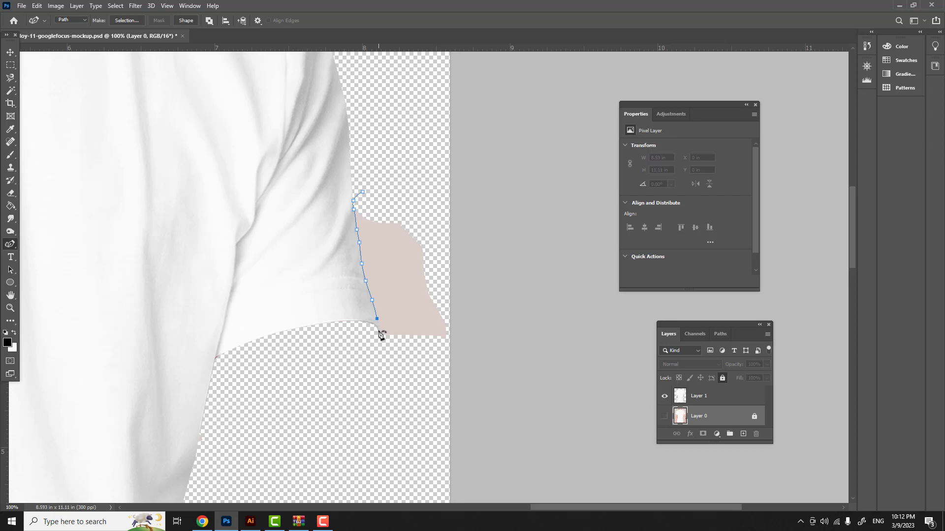
{"action": "left_click", "coordinate": [379, 331]}
{"action": "left_click", "coordinate": [408, 359]}
{"action": "left_click", "coordinate": [456, 346]}
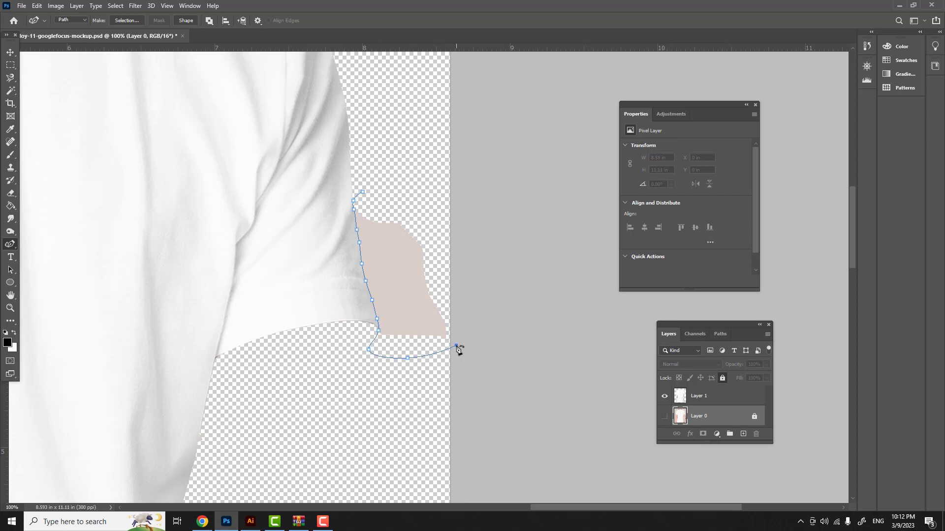
{"action": "left_click", "coordinate": [471, 257]}
{"action": "left_click", "coordinate": [426, 217]}
{"action": "left_click", "coordinate": [363, 193]}
Convert the pen path into a selection with a 1-pixel feather radius.
{"action": "right_click", "coordinate": [362, 194]}
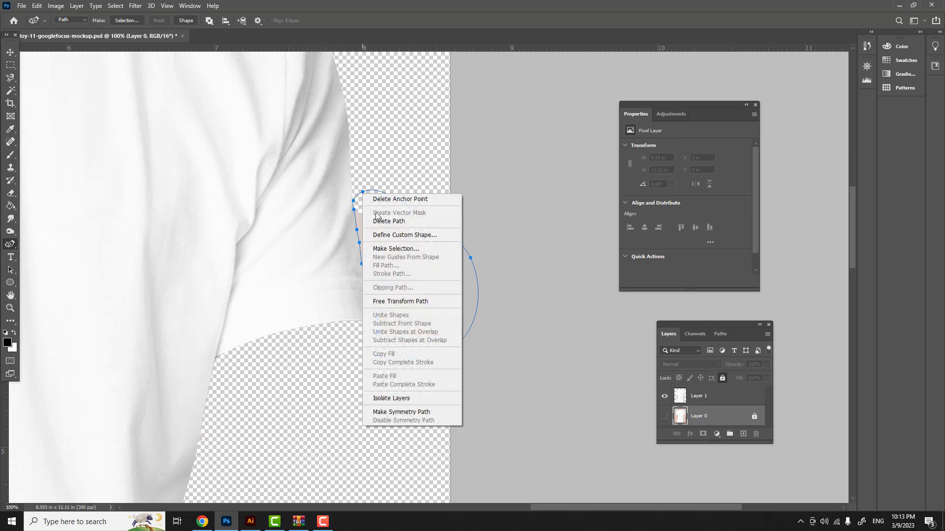
{"action": "left_click", "coordinate": [390, 251]}
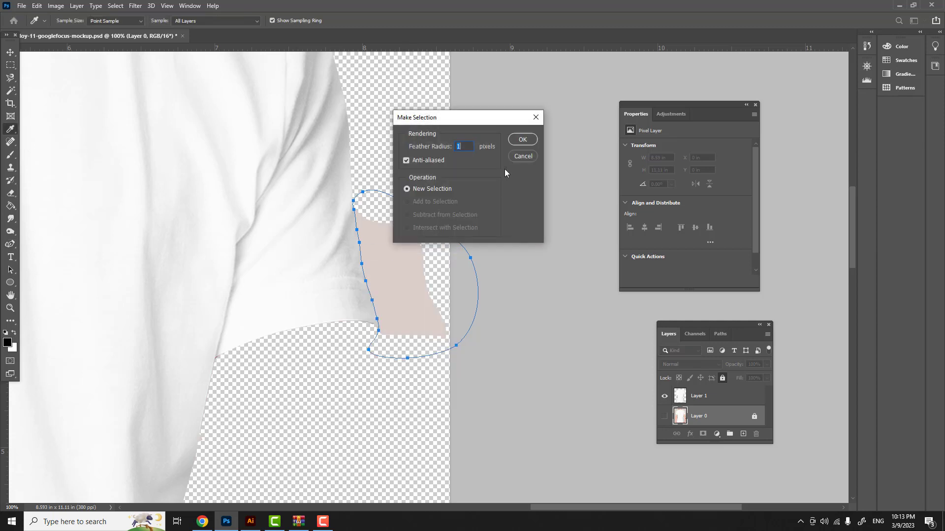
{"action": "left_click", "coordinate": [520, 143]}
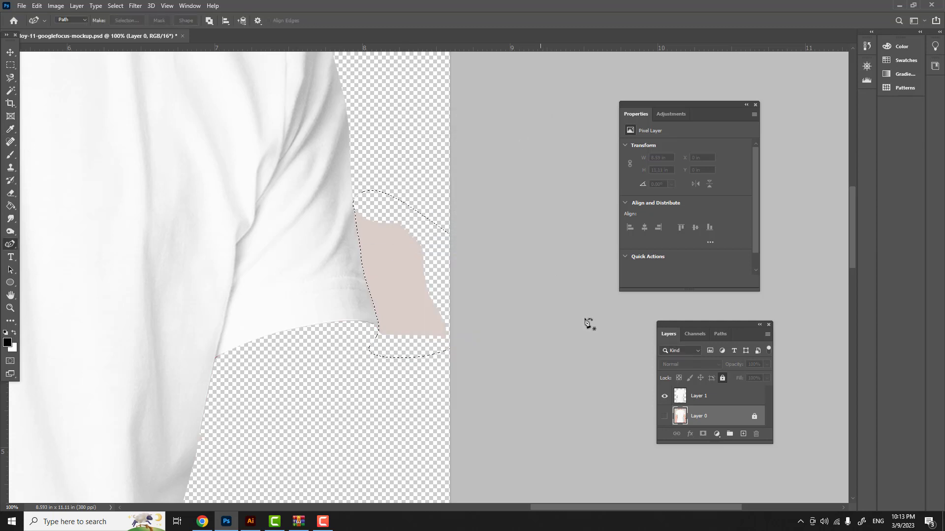
Delete the selected pink patch from Layer 1 and deselect.
{"action": "left_click", "coordinate": [717, 400]}
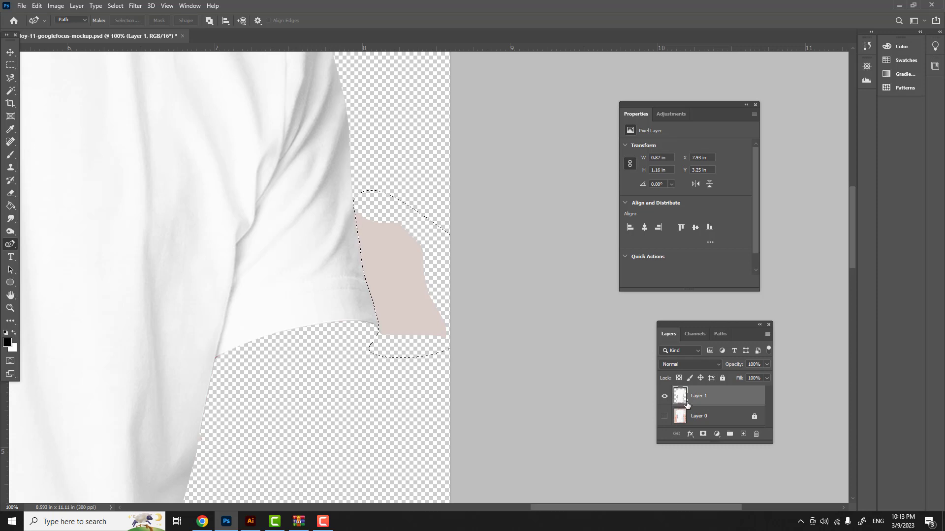
{"action": "key", "text": "Delete"}
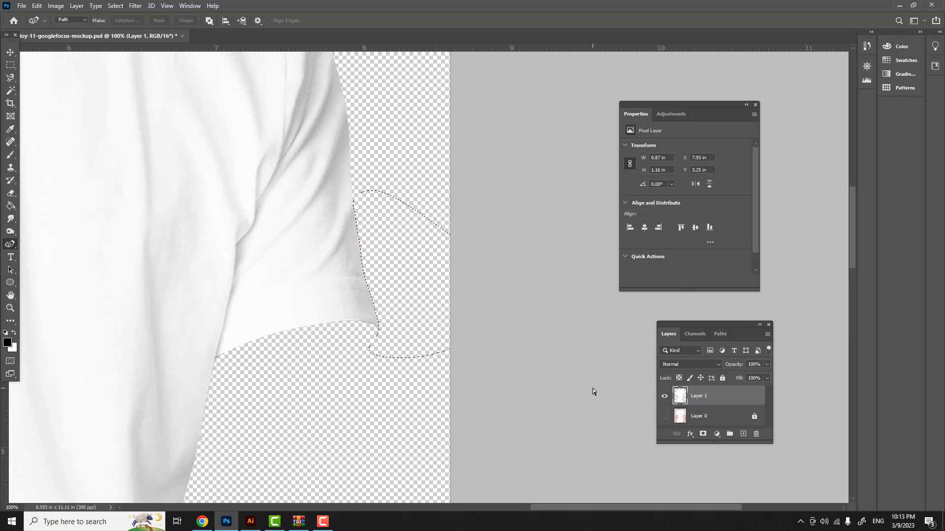
{"action": "key", "text": "ctrl+d"}
{"action": "scroll", "coordinate": [447, 332], "scroll_direction": "left", "scroll_amount": 5}
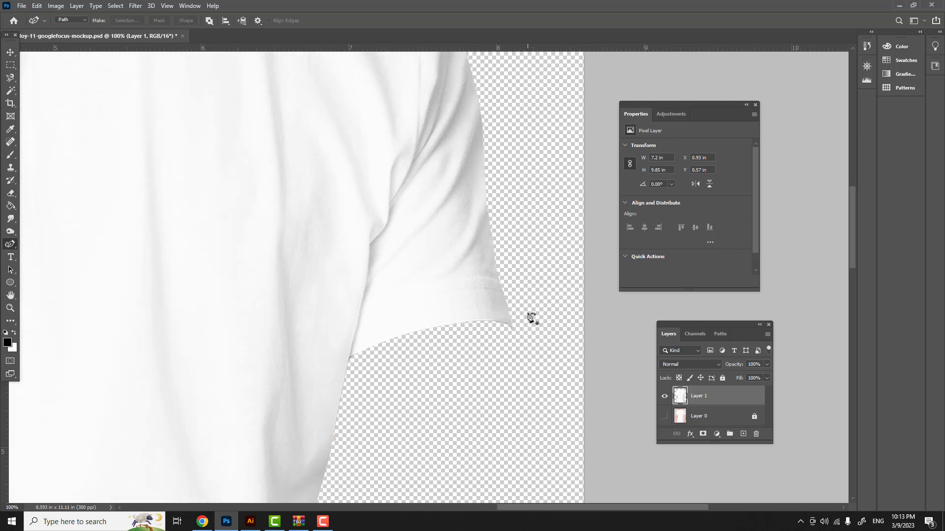
{"action": "scroll", "coordinate": [531, 317], "scroll_direction": "up", "scroll_amount": 3}
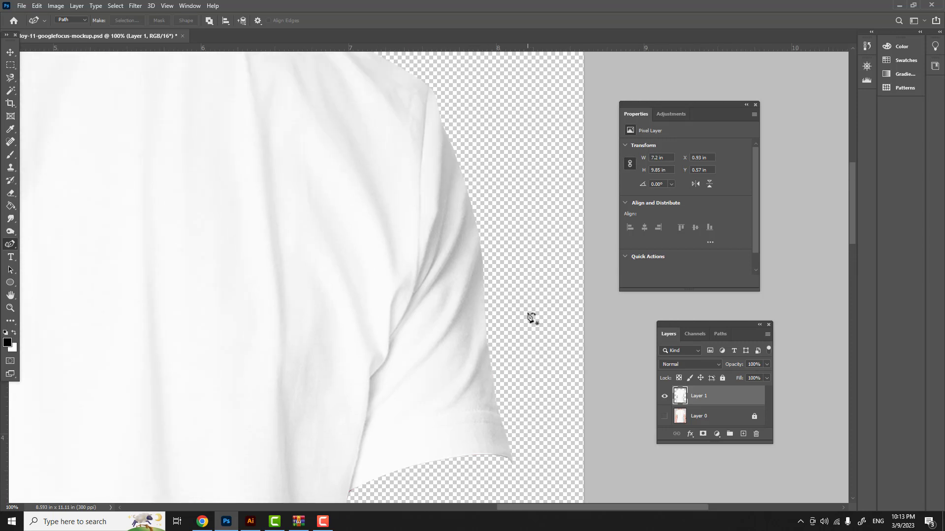
{"action": "scroll", "coordinate": [531, 317], "scroll_direction": "down", "scroll_amount": 3}
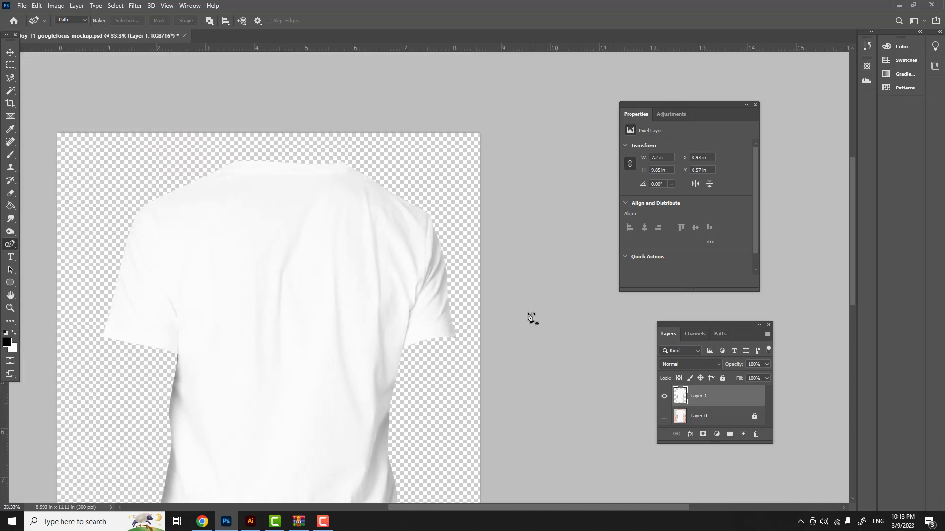
Zoom out to 25% to fit the whole shirt and start Free Transform on Layer 1.
{"action": "scroll", "coordinate": [326, 365], "scroll_direction": "right", "scroll_amount": 1}
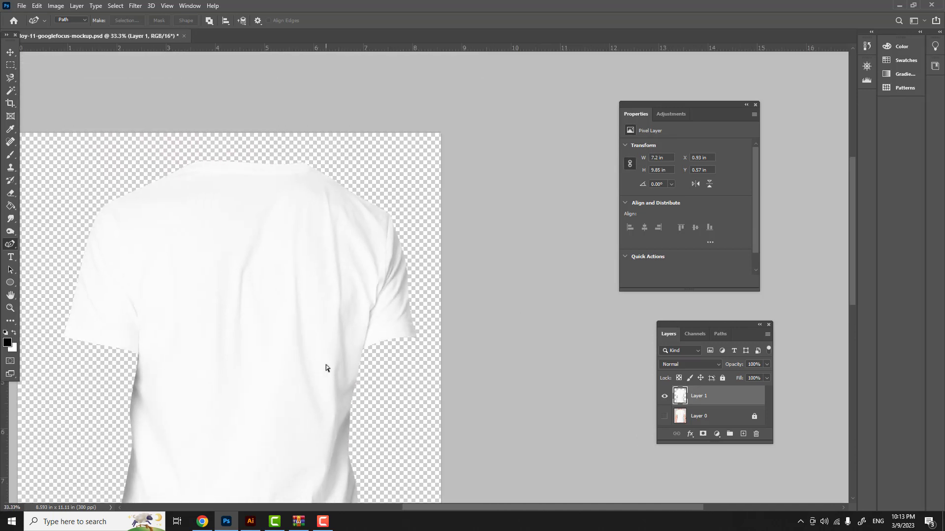
{"action": "scroll", "coordinate": [325, 364], "scroll_direction": "left", "scroll_amount": 2}
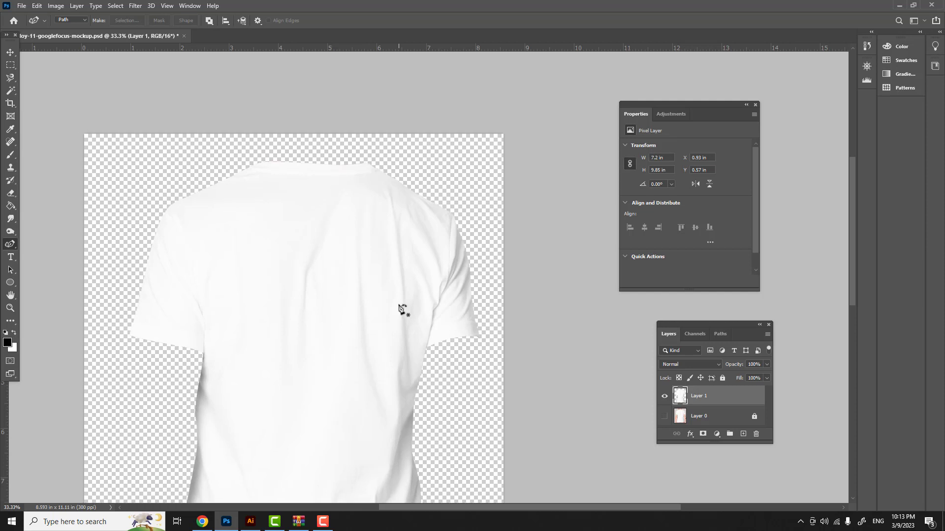
{"action": "key", "text": "ctrl+minus"}
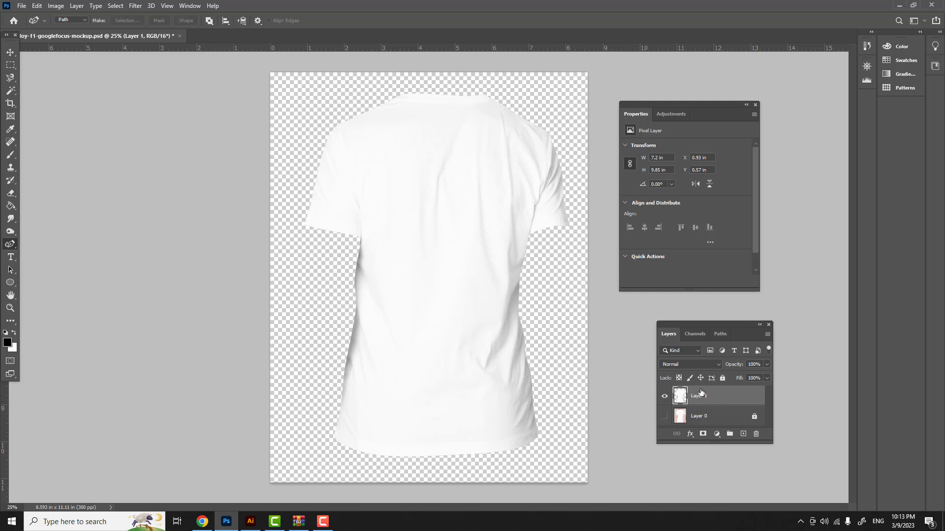
{"action": "key", "text": "ctrl+t"}
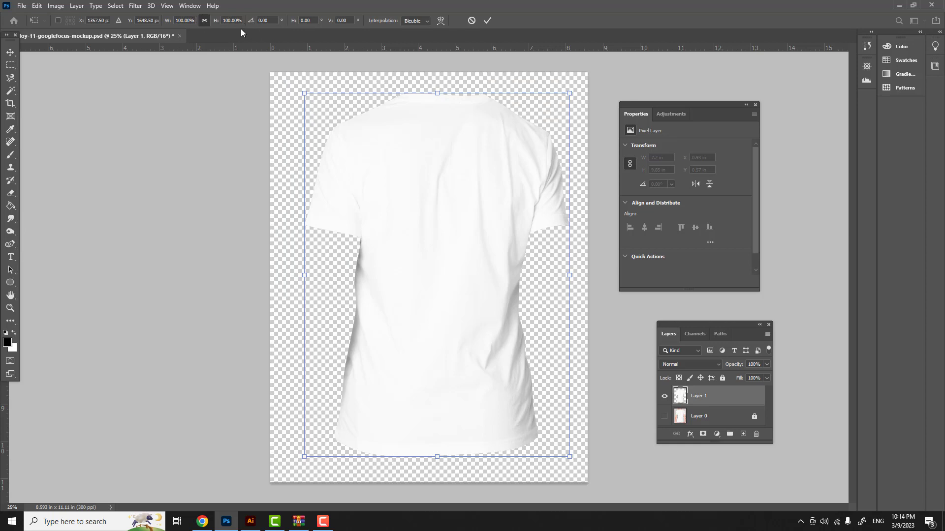
Raise the shirt's hem to shrink its height to 86.19% and commit the transform.
{"action": "left_click", "coordinate": [204, 20]}
{"action": "left_click_drag", "start_coordinate": [437, 459], "coordinate": [436, 409]}
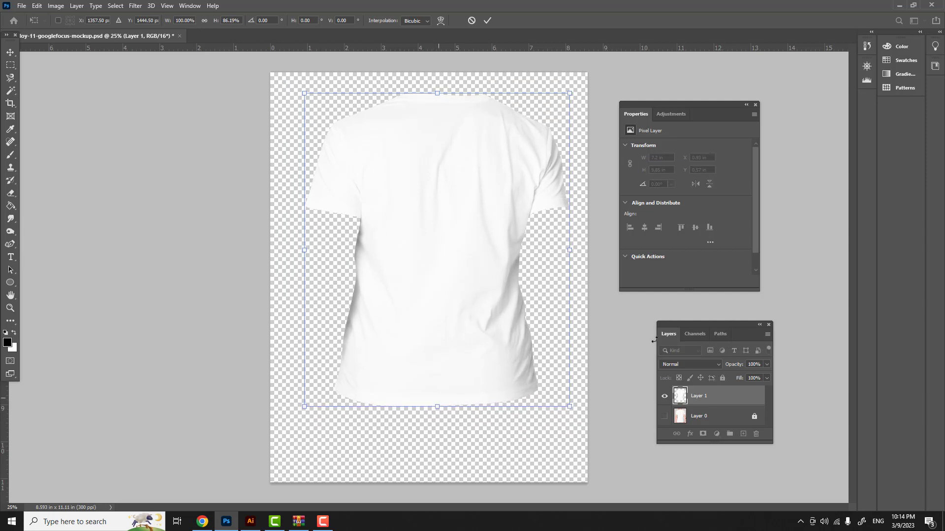
{"action": "left_click", "coordinate": [487, 21]}
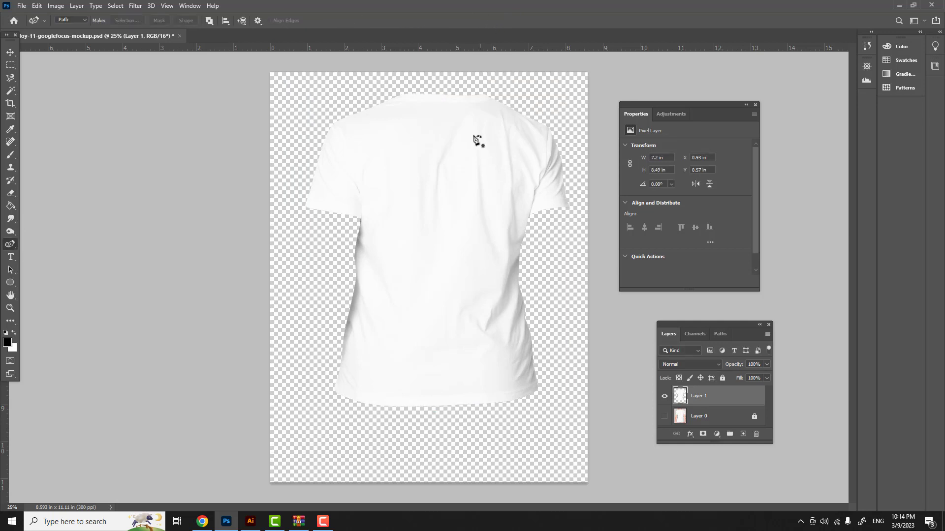
Show Layer 0 again, then drag it to the trash to delete it.
{"action": "left_click", "coordinate": [664, 418]}
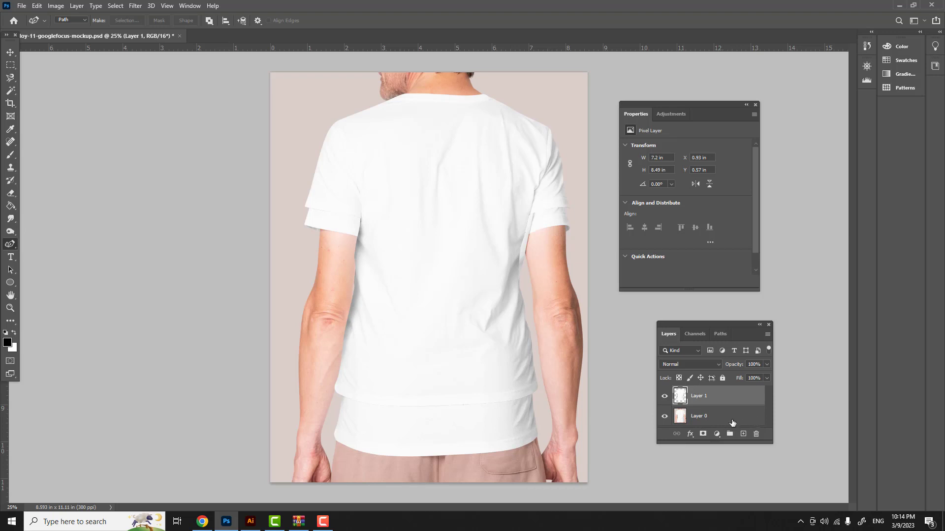
{"action": "left_click_drag", "start_coordinate": [731, 422], "coordinate": [756, 436]}
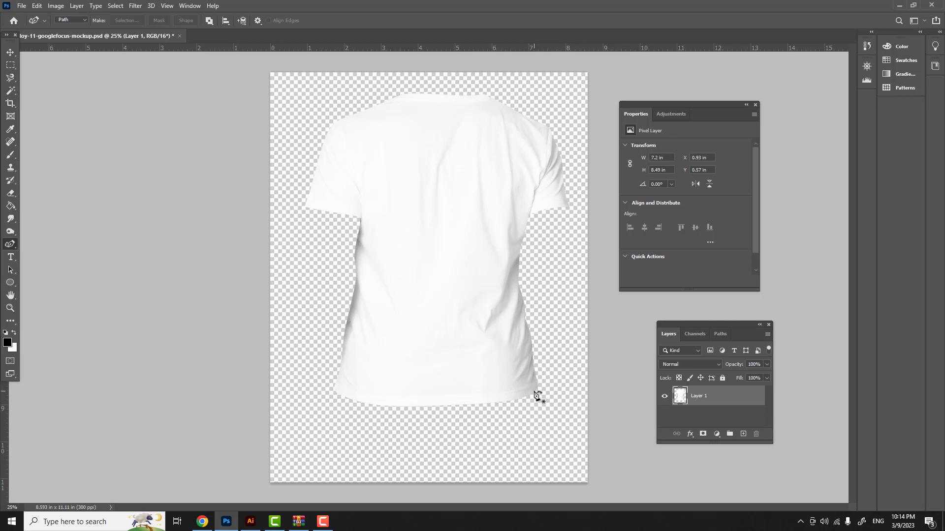
Duplicate the shirt layer twice, creating Layer 1 copy and Layer 1 copy 2.
{"action": "right_click", "coordinate": [722, 400]}
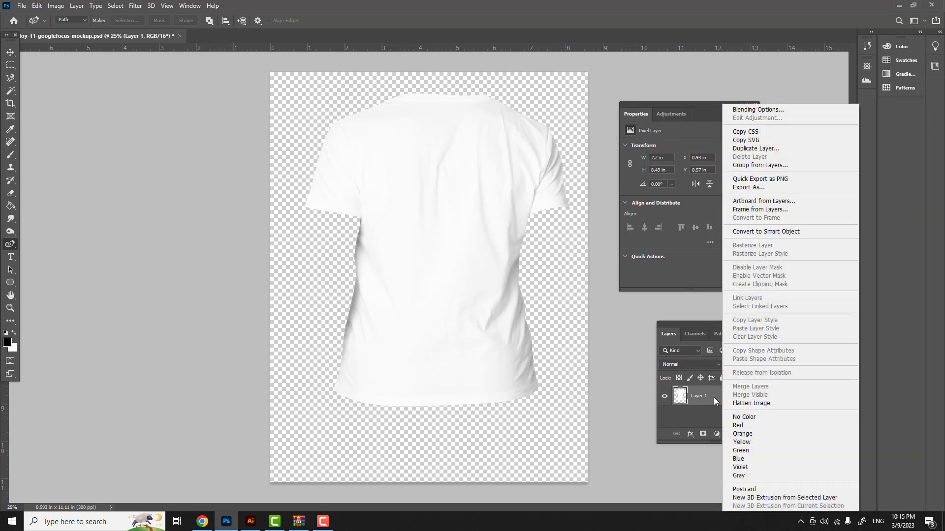
{"action": "left_click", "coordinate": [743, 148]}
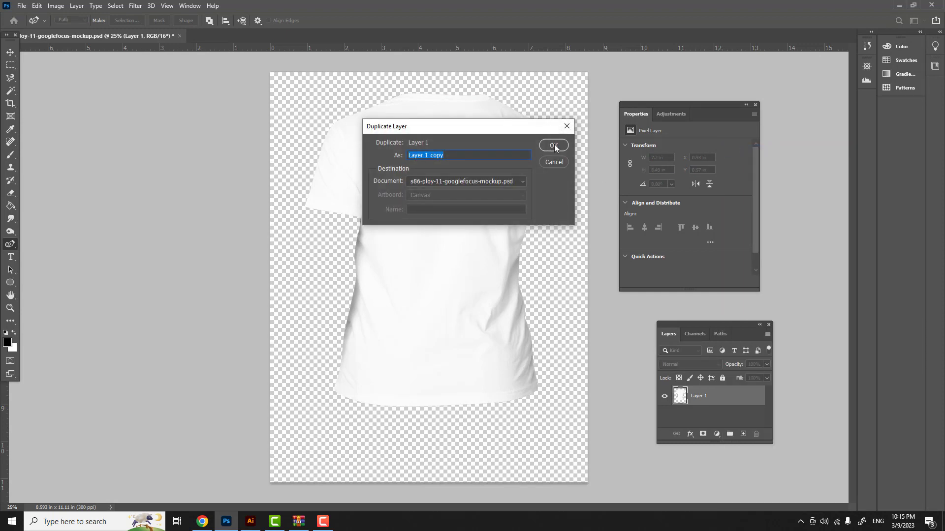
{"action": "left_click", "coordinate": [554, 146]}
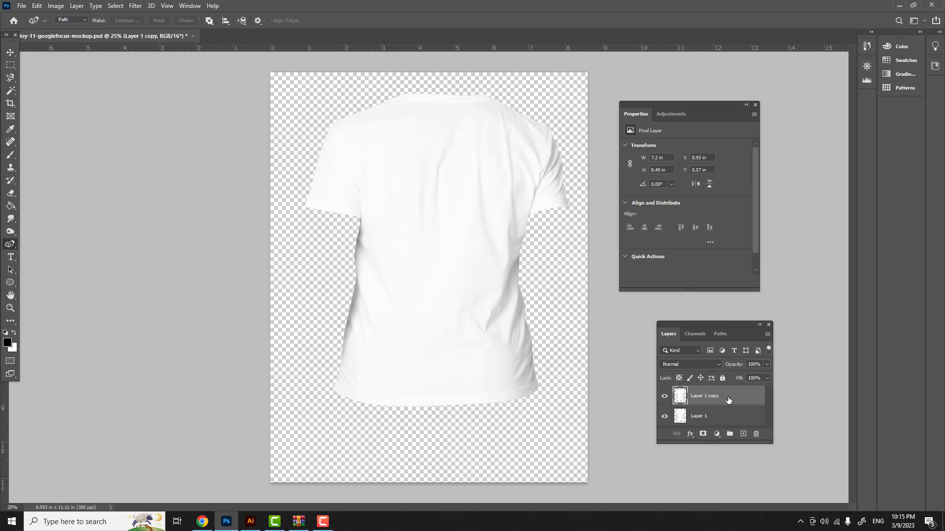
{"action": "right_click", "coordinate": [729, 400]}
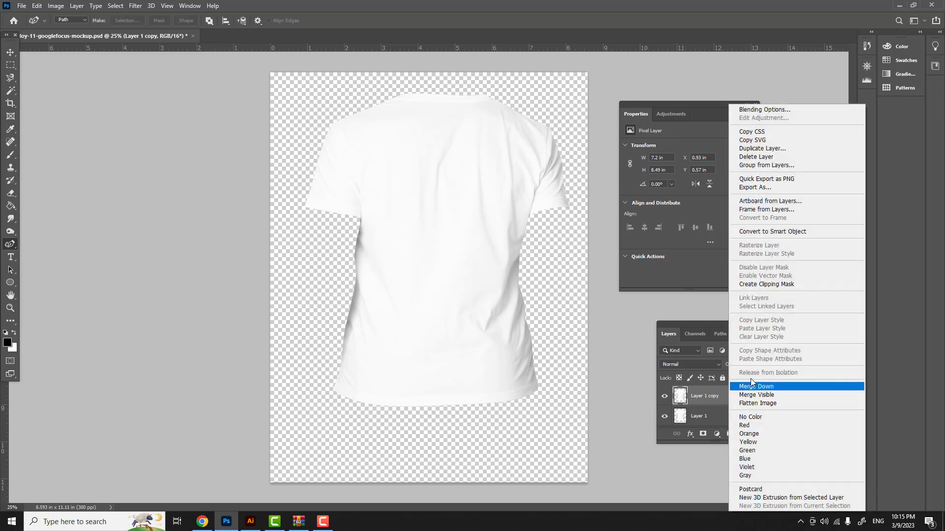
{"action": "left_click", "coordinate": [766, 150]}
{"action": "left_click", "coordinate": [556, 146]}
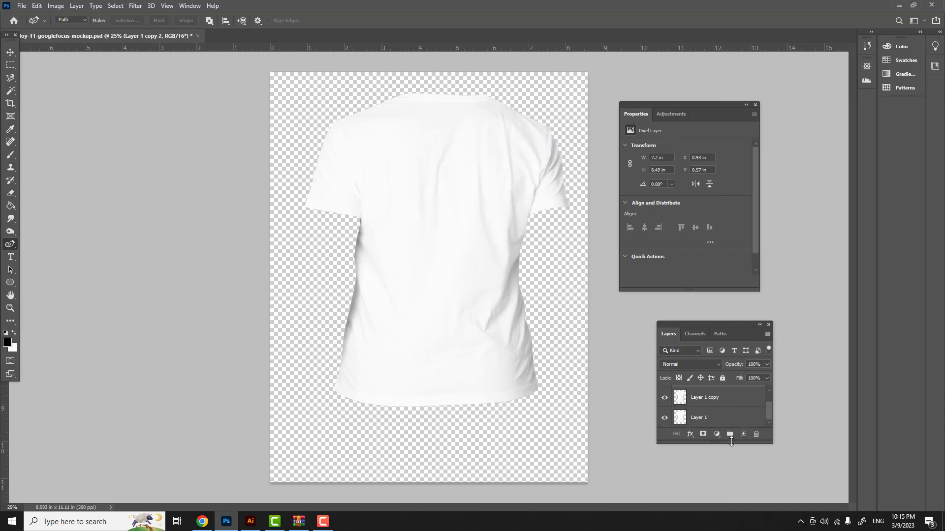
Lock all on Layer 1 and Layer 1 copy together, then hide both.
{"action": "left_click_drag", "start_coordinate": [728, 443], "coordinate": [731, 490]}
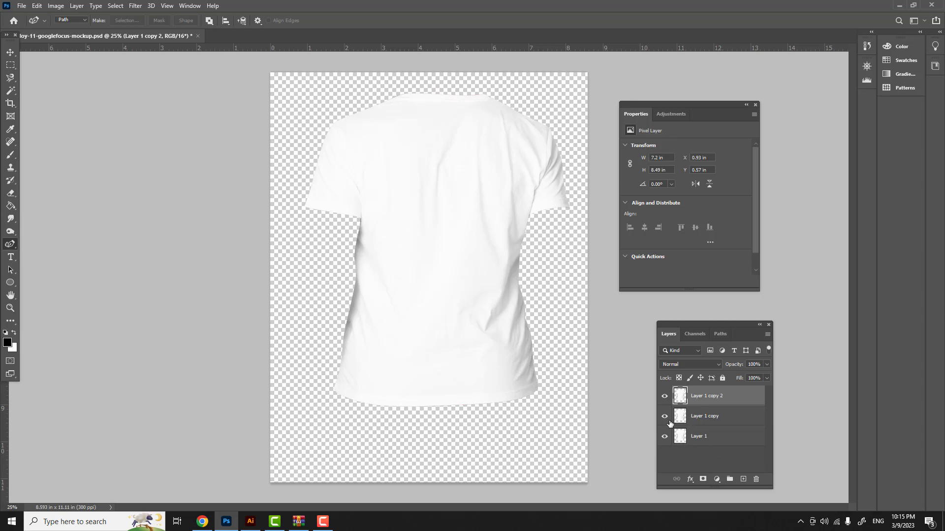
{"action": "left_click", "coordinate": [718, 419]}
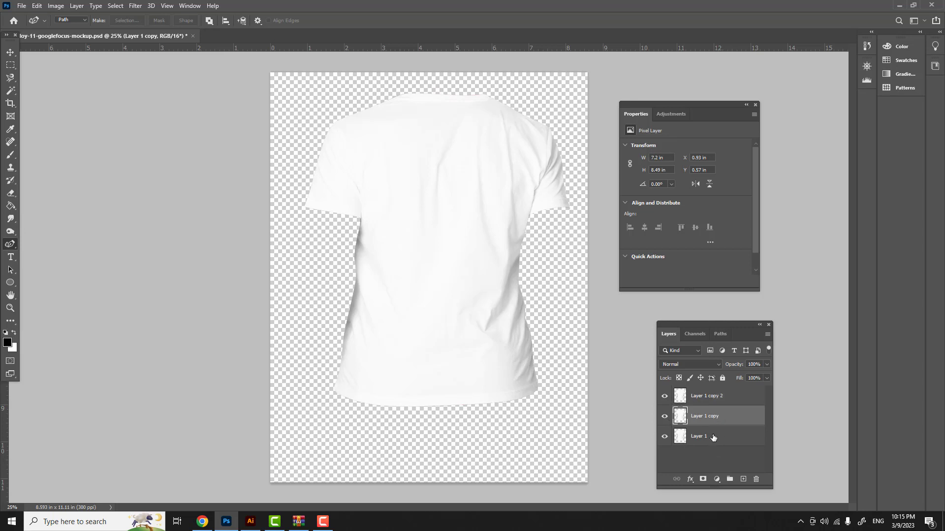
{"action": "left_click", "coordinate": [713, 437], "text": "shift"}
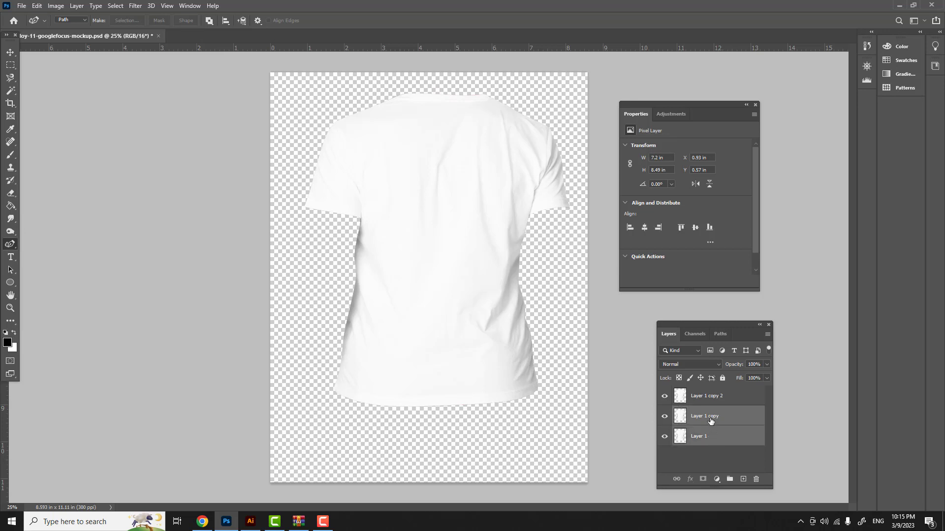
{"action": "left_click", "coordinate": [722, 378]}
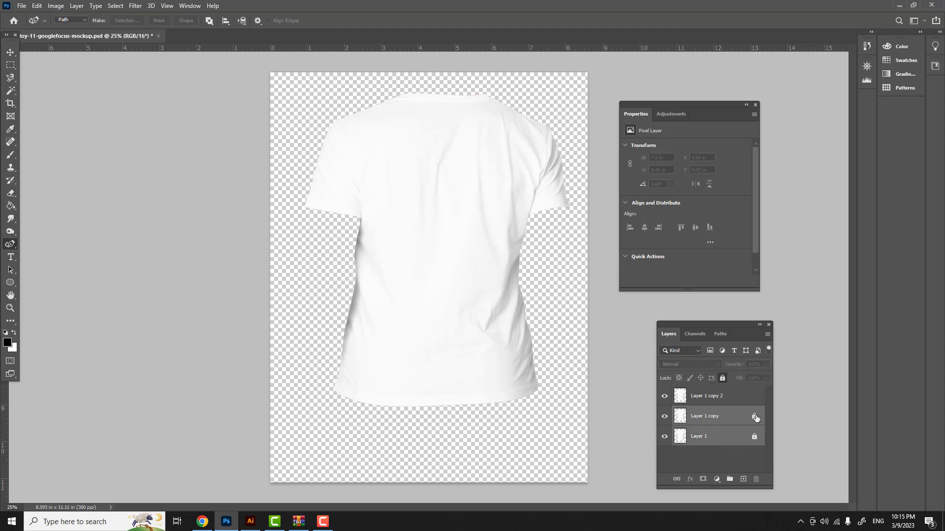
{"action": "left_click", "coordinate": [664, 417]}
{"action": "left_click", "coordinate": [664, 436]}
Zoom in twice to 50% on the shoulders and left sleeve, then start renaming Layer 1 copy 2.
{"action": "key", "text": "ctrl+plus"}
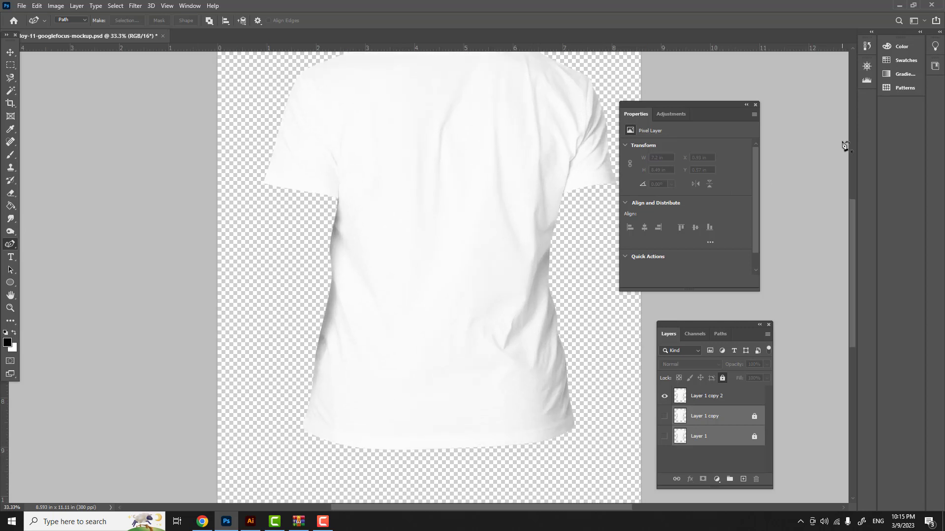
{"action": "scroll", "coordinate": [559, 249], "scroll_direction": "up", "scroll_amount": 5}
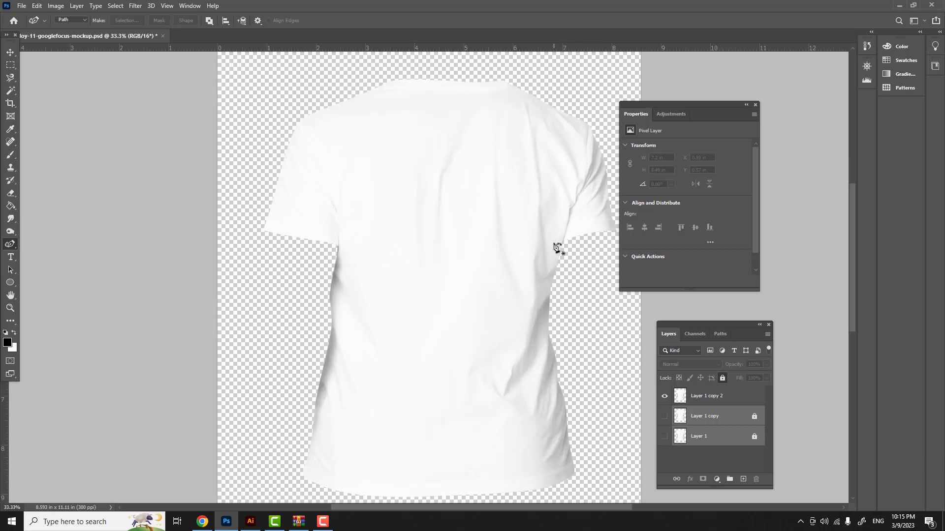
{"action": "key", "text": "ctrl+plus"}
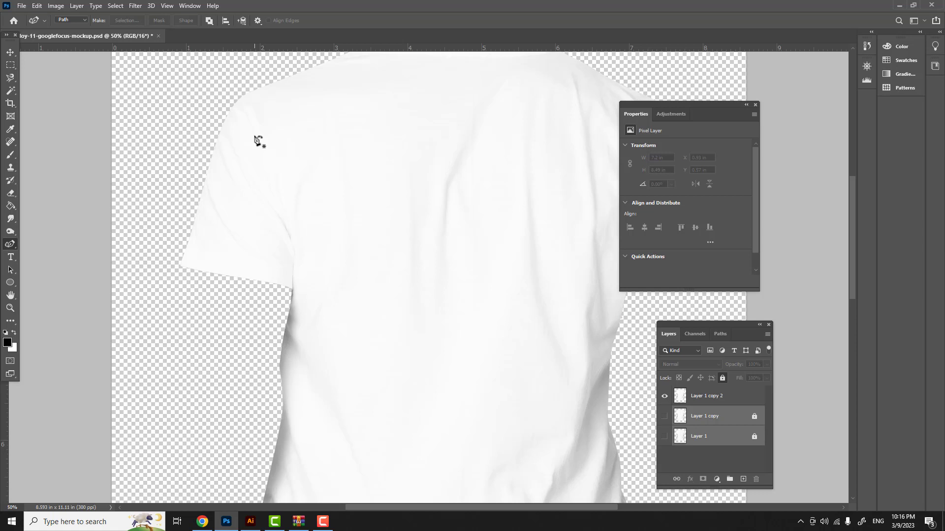
{"action": "double_click", "coordinate": [711, 396]}
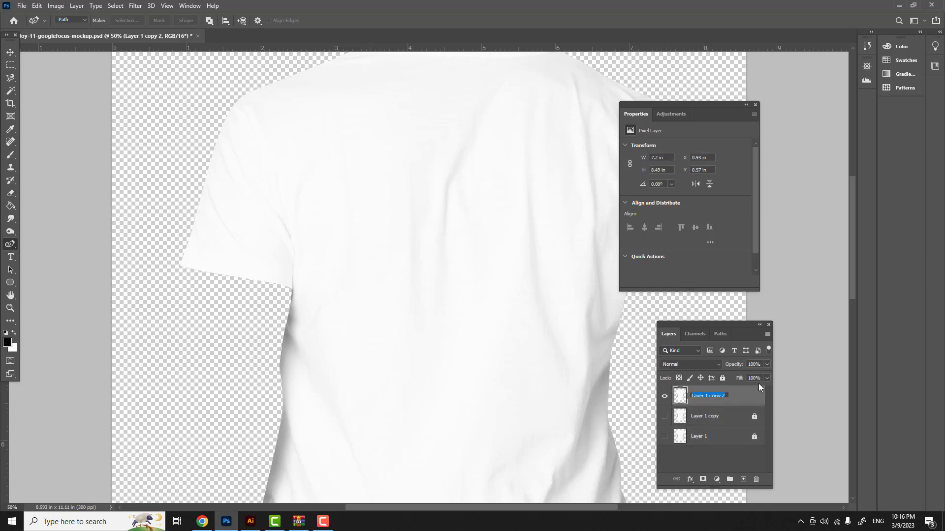
Name the layer 'Working Layer' and start a pen path from the sleeve hem to the underarm.
{"action": "type", "text": "Working Layer"}
{"action": "left_click", "coordinate": [740, 402]}
{"action": "left_click", "coordinate": [217, 303]}
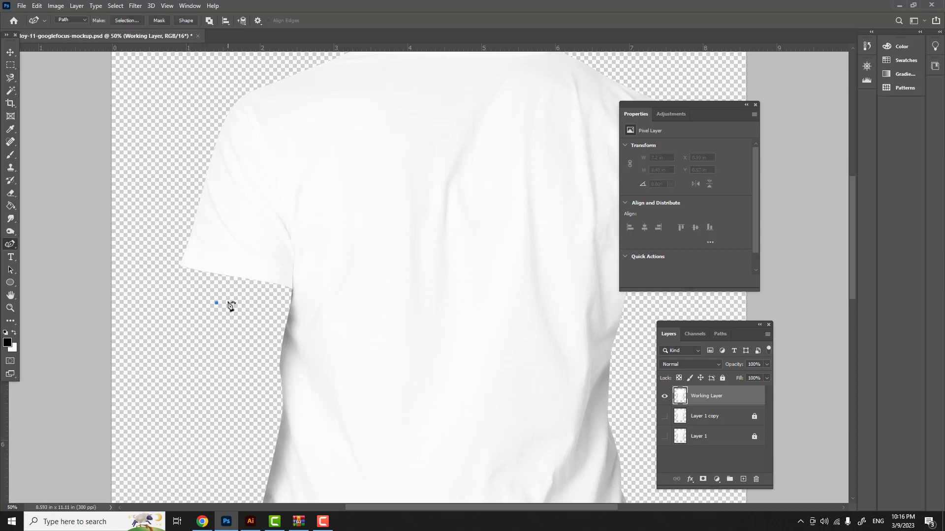
{"action": "left_click", "coordinate": [292, 291]}
{"action": "left_click_drag", "start_coordinate": [292, 291], "coordinate": [292, 279]}
Extend the path up the sleeve and shoulder seam, undoing one misplaced anchor.
{"action": "left_click", "coordinate": [293, 268]}
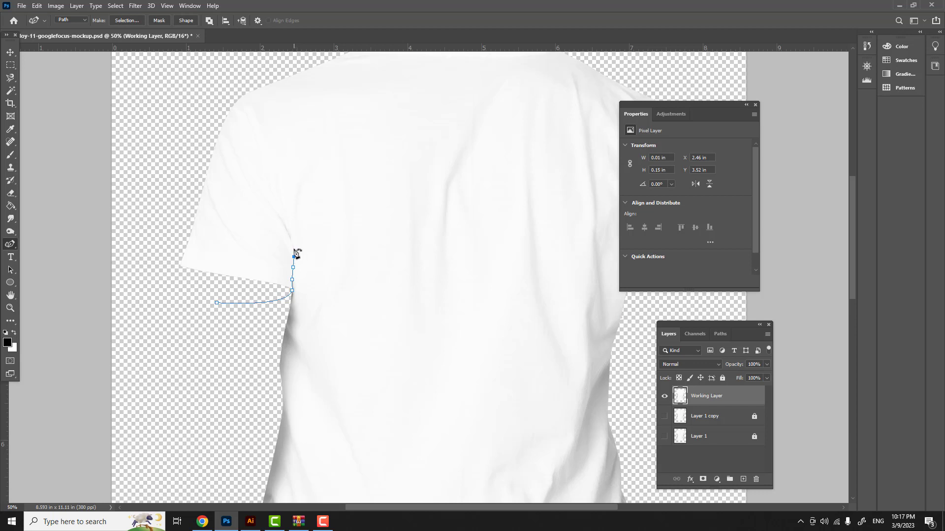
{"action": "left_click", "coordinate": [293, 248]}
{"action": "left_click", "coordinate": [289, 236]}
{"action": "key", "text": "ctrl+z"}
{"action": "left_click", "coordinate": [276, 204]}
{"action": "left_click", "coordinate": [266, 173]}
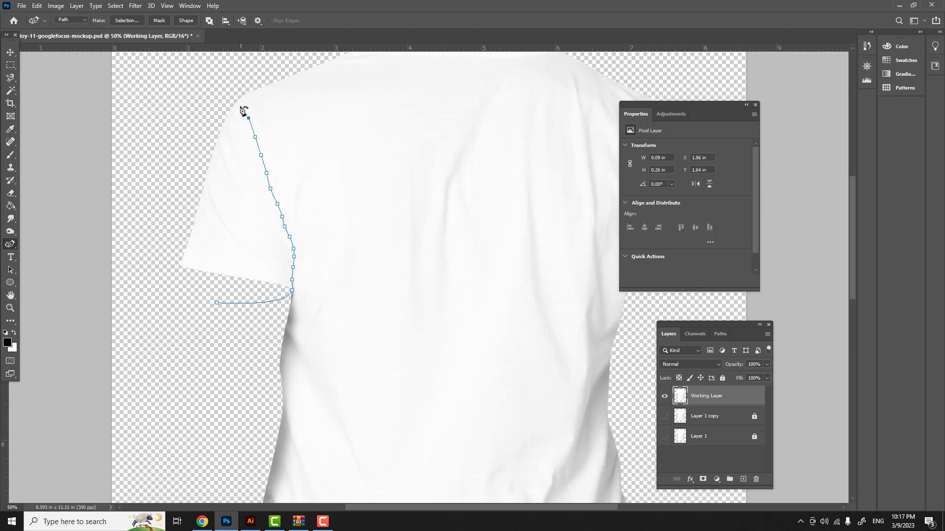
Curve the path around the sleeve's outer edge and close it at the hem.
{"action": "left_click", "coordinate": [239, 106]}
{"action": "left_click", "coordinate": [204, 117]}
{"action": "left_click", "coordinate": [153, 212]}
{"action": "left_click", "coordinate": [167, 259]}
{"action": "left_click", "coordinate": [216, 303]}
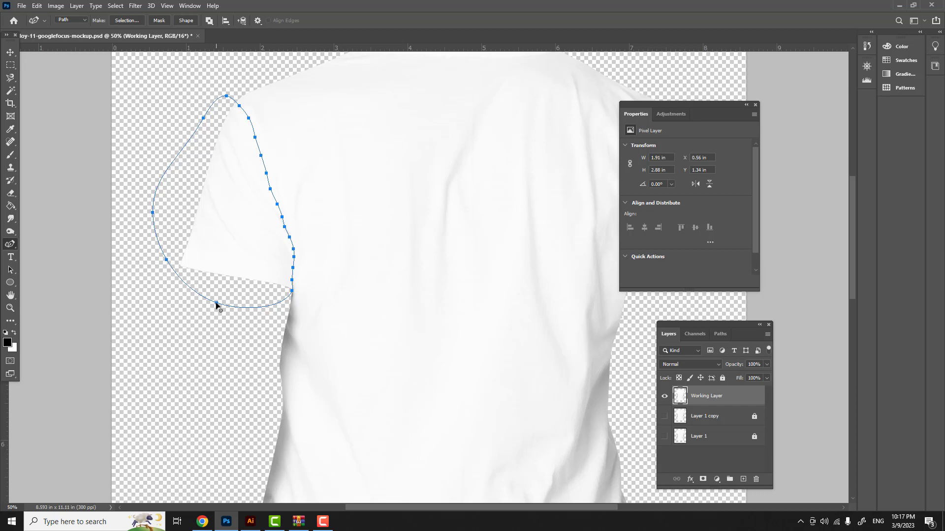
Turn the sleeve path into a selection and copy it to a new layer, checking the copy.
{"action": "right_click", "coordinate": [216, 305]}
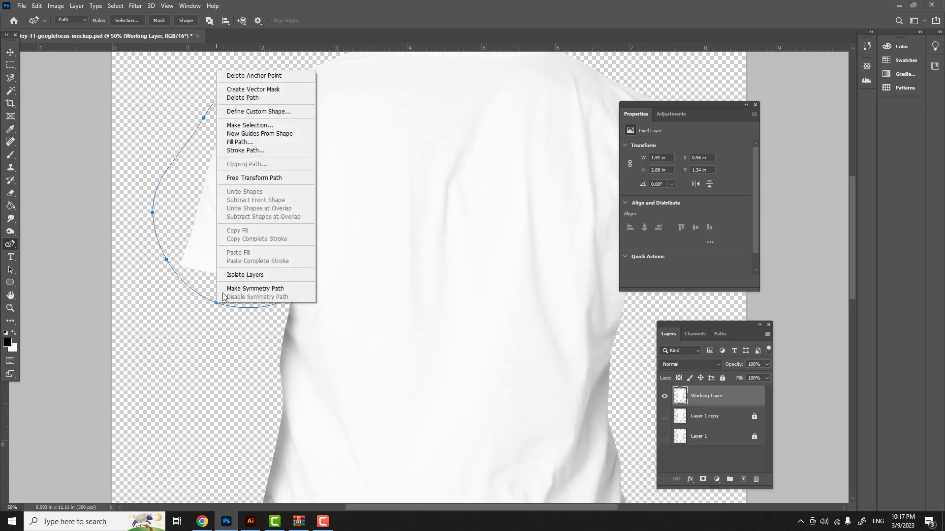
{"action": "left_click", "coordinate": [258, 125]}
{"action": "left_click", "coordinate": [522, 141]}
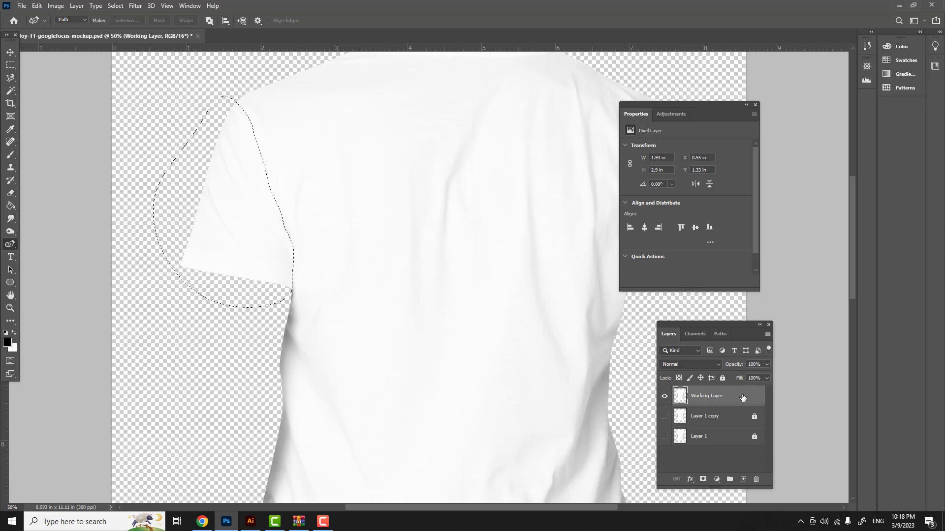
{"action": "key", "text": "ctrl+j"}
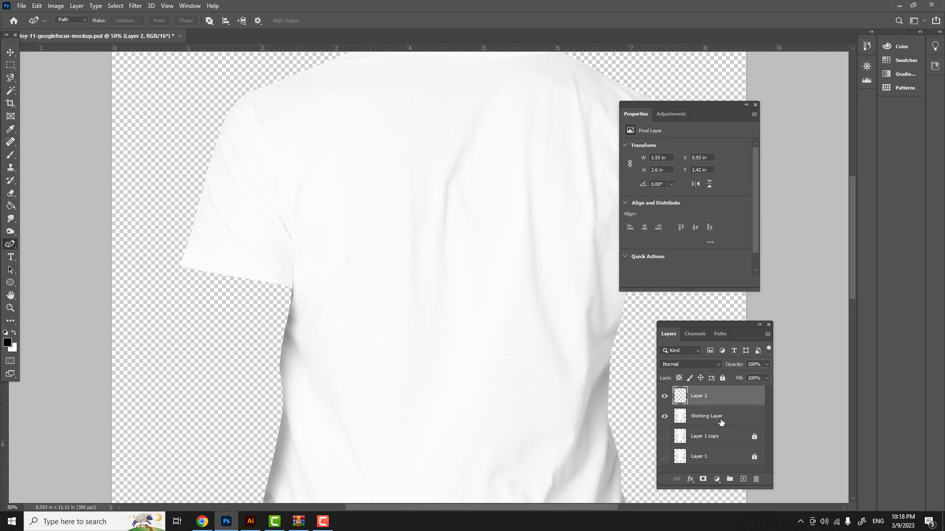
{"action": "left_click", "coordinate": [665, 419]}
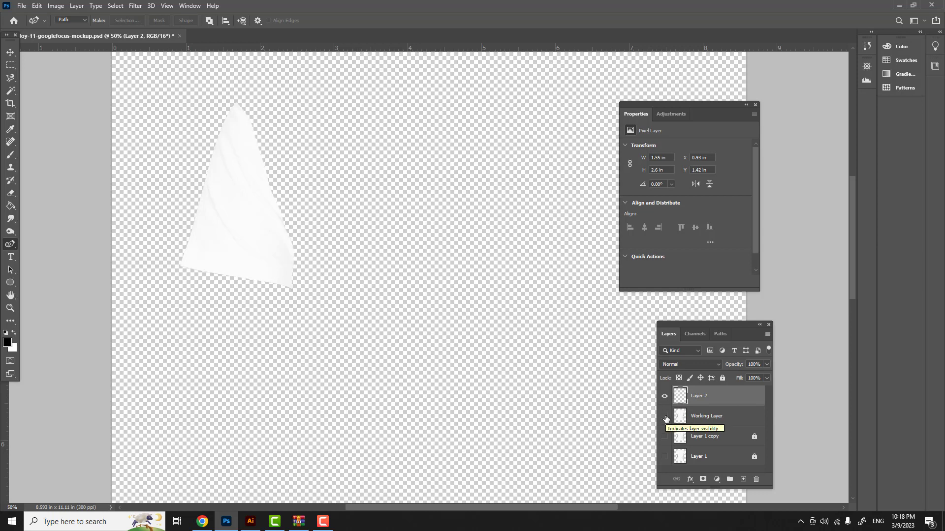
{"action": "left_click", "coordinate": [665, 417]}
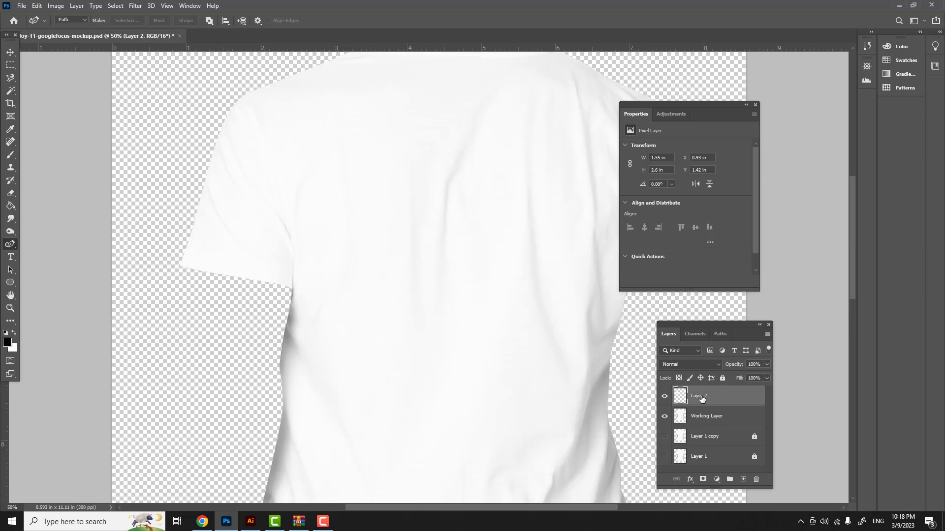
Rename Layer 2 to 'Left Sleeve' and make Working Layer active again.
{"action": "double_click", "coordinate": [702, 398]}
{"action": "type", "text": "Left Sleeve"}
{"action": "left_click", "coordinate": [738, 423]}
{"action": "left_click", "coordinate": [711, 417]}
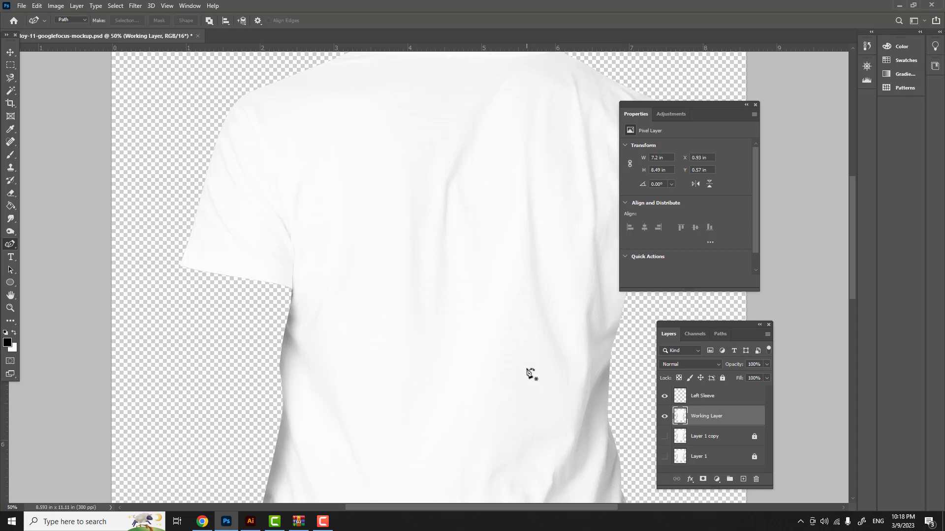
Start a pen path at the right sleeve's underarm and straighten its first seam segment.
{"action": "scroll", "coordinate": [526, 371], "scroll_direction": "right", "scroll_amount": 1}
{"action": "scroll", "coordinate": [527, 372], "scroll_direction": "right", "scroll_amount": 6}
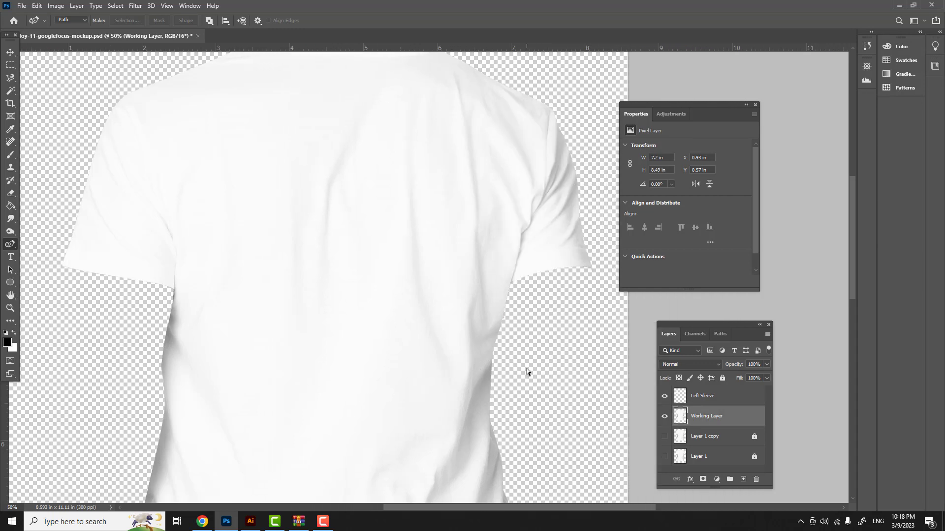
{"action": "scroll", "coordinate": [526, 372], "scroll_direction": "right", "scroll_amount": 2}
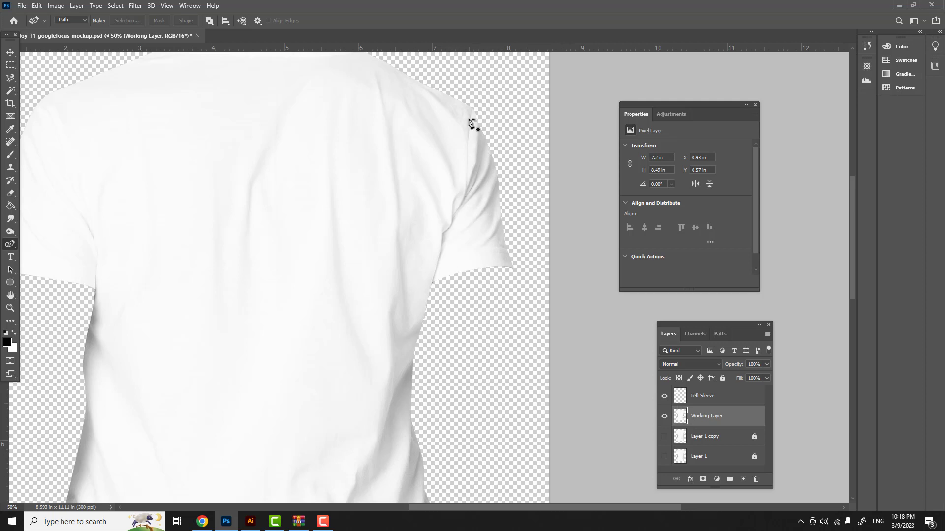
{"action": "left_click", "coordinate": [452, 294]}
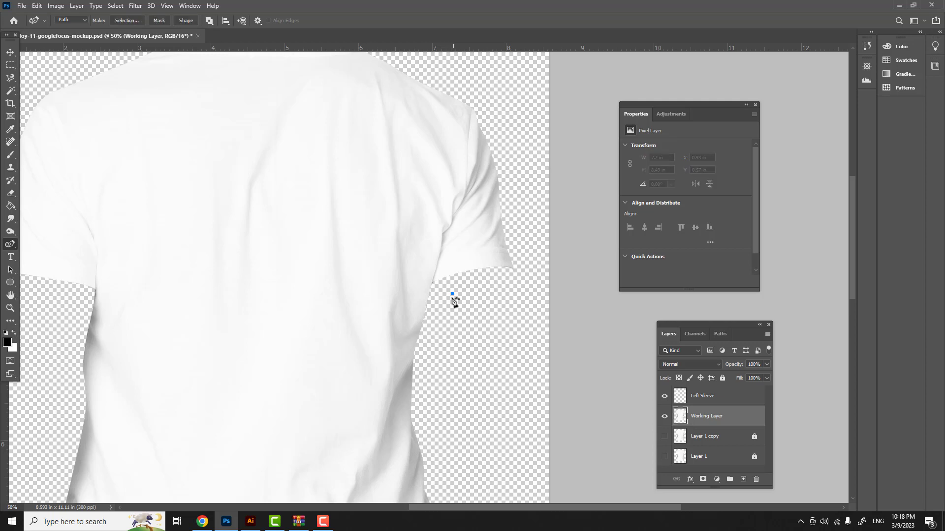
{"action": "left_click", "coordinate": [437, 285]}
{"action": "left_click", "coordinate": [431, 282]}
{"action": "left_click", "coordinate": [437, 266]}
{"action": "left_click", "coordinate": [432, 284]}
{"action": "left_click", "coordinate": [431, 284], "text": "alt"}
{"action": "left_click", "coordinate": [436, 267], "text": "ctrl"}
Continue the path up the sleeve seam and nudge the top point onto the seam.
{"action": "left_click", "coordinate": [442, 233]}
{"action": "left_click", "coordinate": [448, 228]}
{"action": "left_click", "coordinate": [458, 206]}
{"action": "left_click", "coordinate": [456, 217], "text": "ctrl"}
{"action": "left_click", "coordinate": [458, 207], "text": "ctrl"}
{"action": "left_click_drag", "start_coordinate": [458, 207], "coordinate": [464, 202]}
Extend the path up the shoulder, curve around the sleeve's outer side, and close it.
{"action": "left_click", "coordinate": [465, 190]}
{"action": "left_click", "coordinate": [468, 147]}
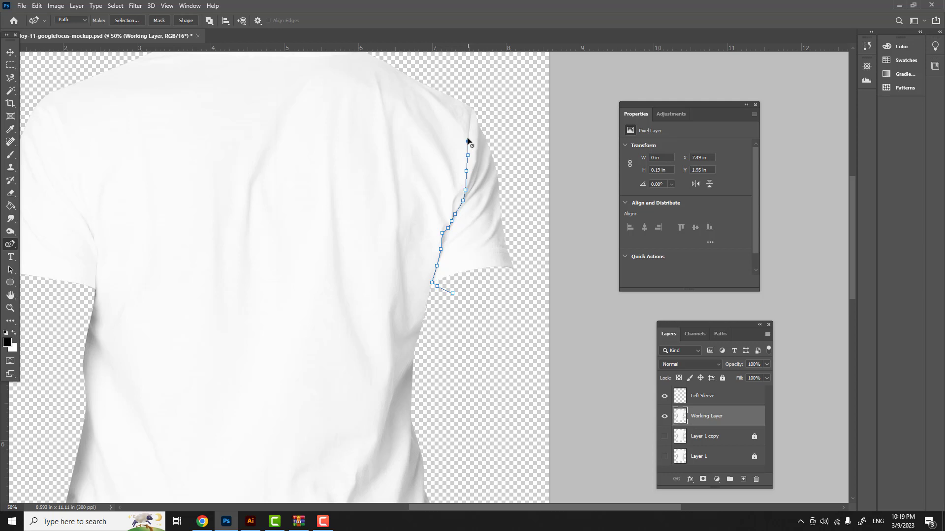
{"action": "left_click", "coordinate": [468, 141]}
{"action": "left_click", "coordinate": [468, 122]}
{"action": "left_click", "coordinate": [503, 119]}
{"action": "left_click", "coordinate": [525, 171]}
{"action": "left_click", "coordinate": [528, 235]}
{"action": "left_click", "coordinate": [508, 290]}
{"action": "left_click", "coordinate": [452, 294]}
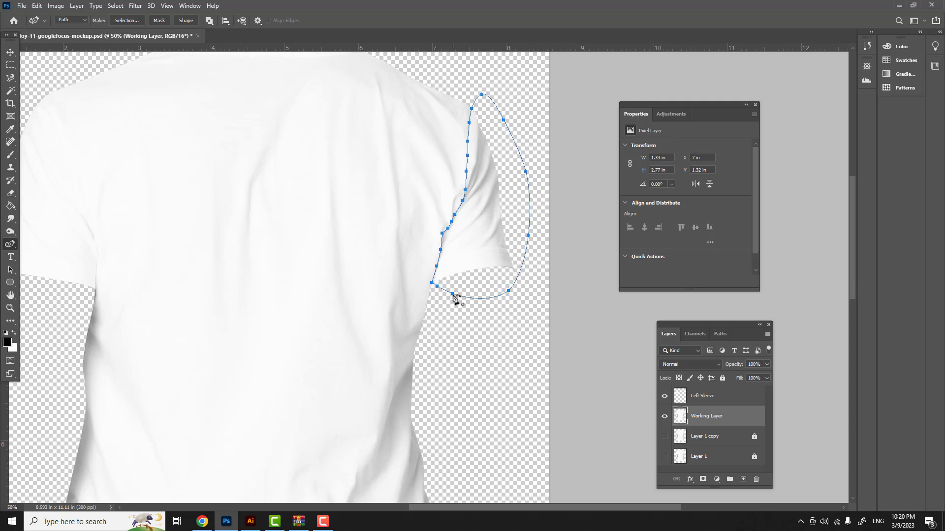
Make a 1 px feathered selection from the sleeve path and copy it to a new layer.
{"action": "right_click", "coordinate": [454, 296]}
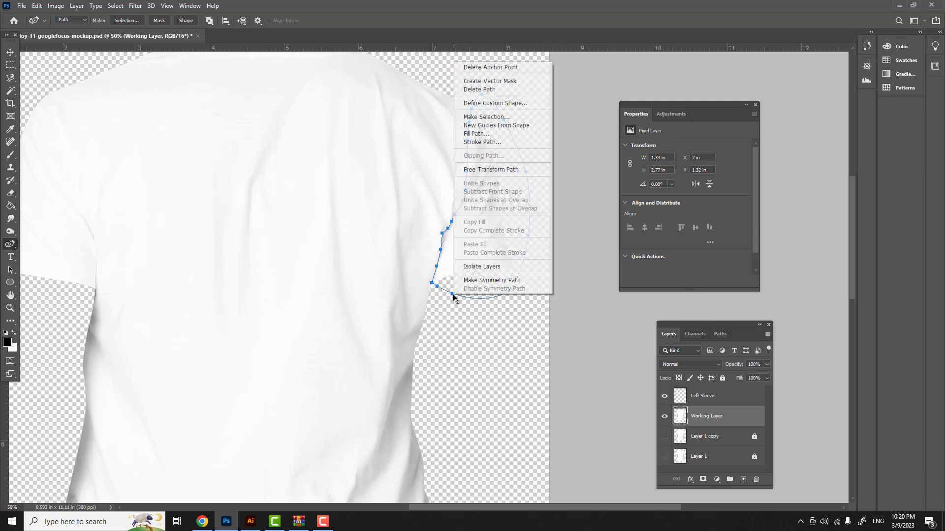
{"action": "left_click", "coordinate": [485, 117]}
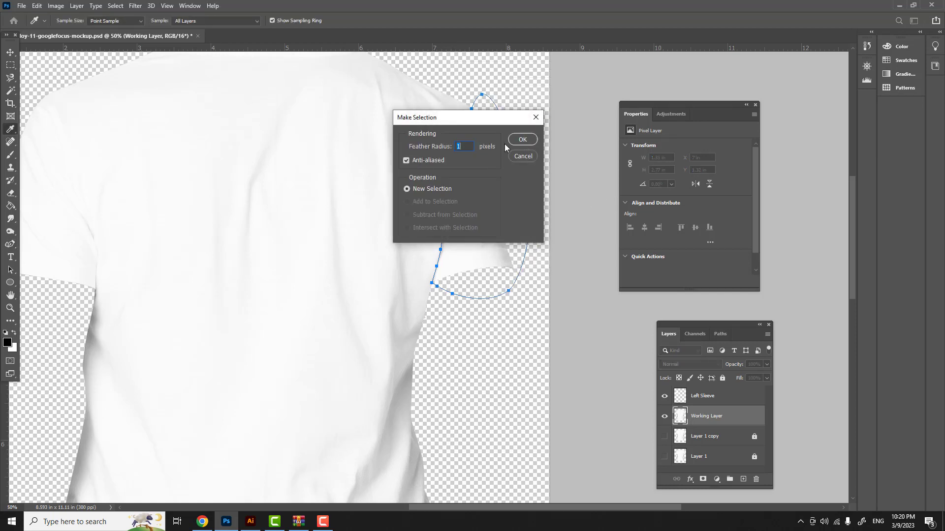
{"action": "left_click", "coordinate": [522, 140]}
{"action": "left_click", "coordinate": [522, 141]}
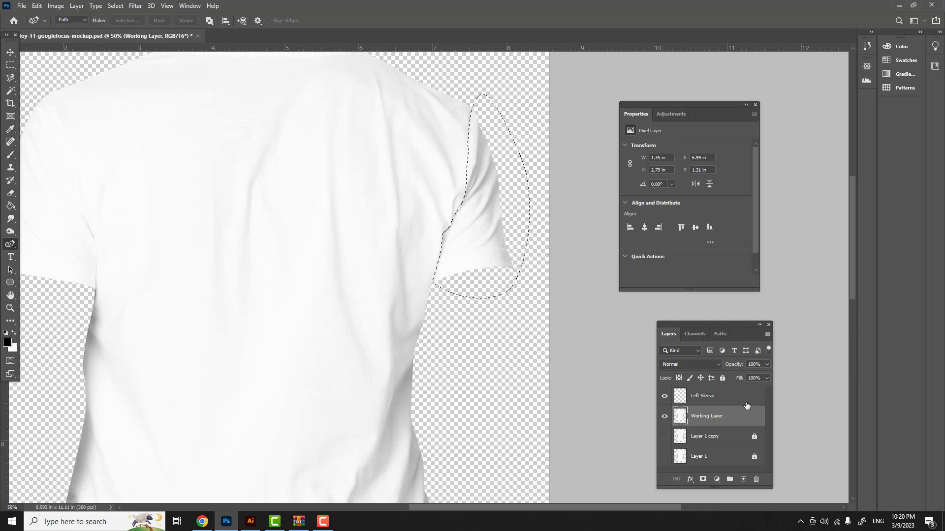
{"action": "key", "text": "ctrl+j"}
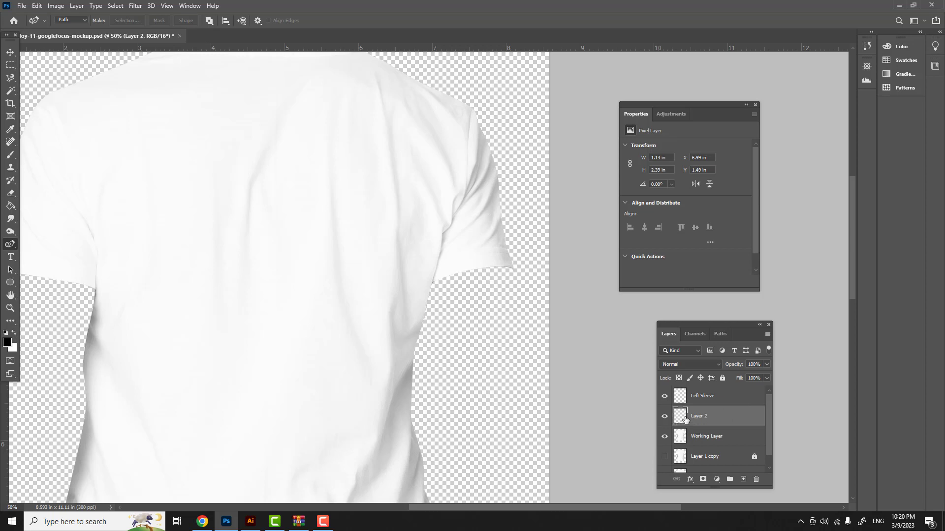
{"action": "left_click", "coordinate": [665, 437]}
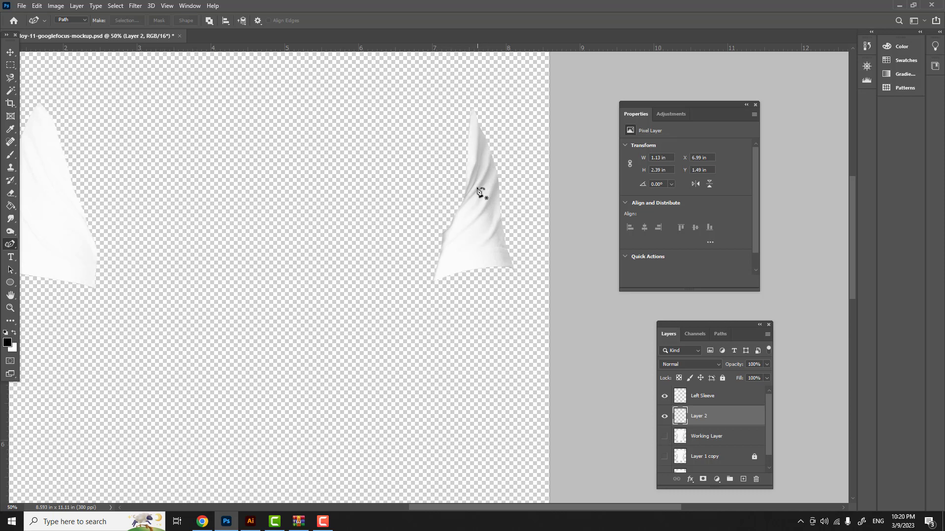
Rename Layer 2 to 'Right Sleeve', show the shirt body again, and select Working Layer.
{"action": "double_click", "coordinate": [701, 416]}
{"action": "type", "text": "Right Sleeve"}
{"action": "key", "text": "Return"}
{"action": "left_click", "coordinate": [665, 437]}
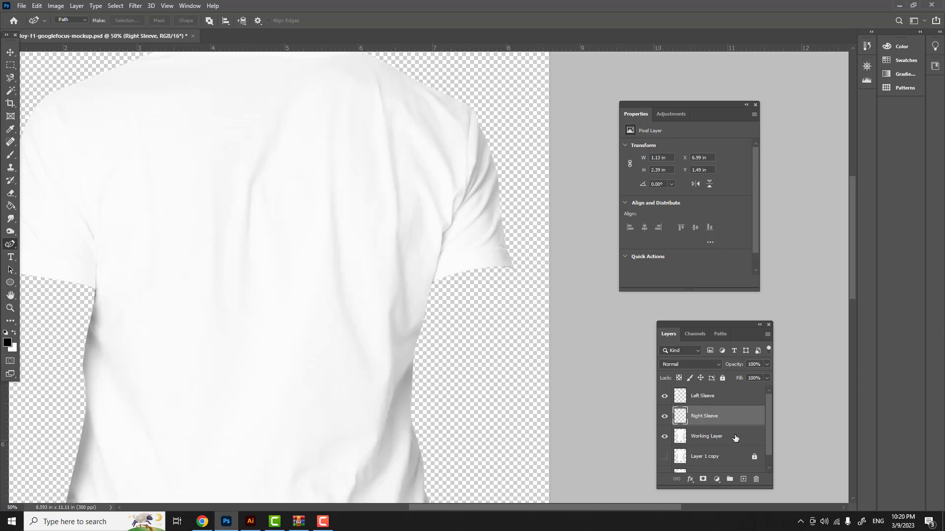
{"action": "left_click", "coordinate": [735, 438]}
Scroll up and left to the collar and zoom in to 100%.
{"action": "scroll", "coordinate": [301, 280], "scroll_direction": "up", "scroll_amount": 3}
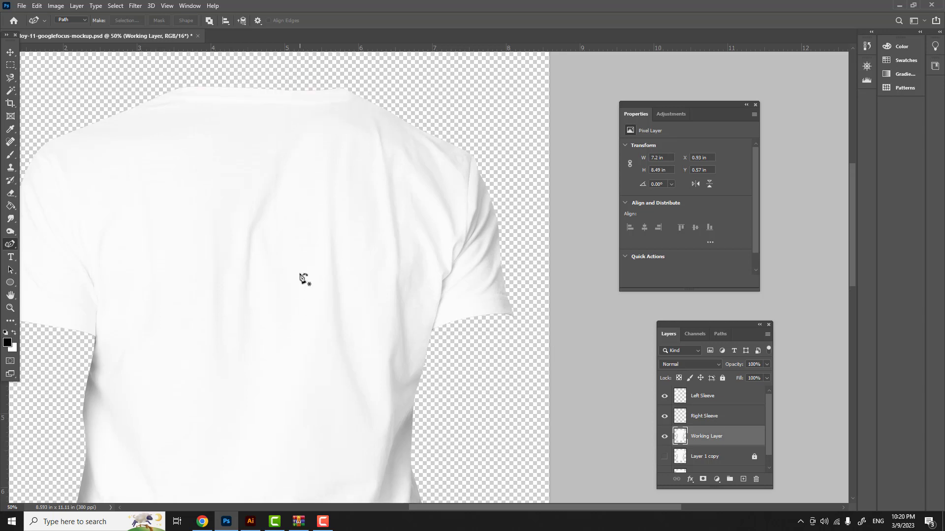
{"action": "scroll", "coordinate": [289, 269], "scroll_direction": "left", "scroll_amount": 3}
{"action": "scroll", "coordinate": [289, 268], "scroll_direction": "up", "scroll_amount": 1}
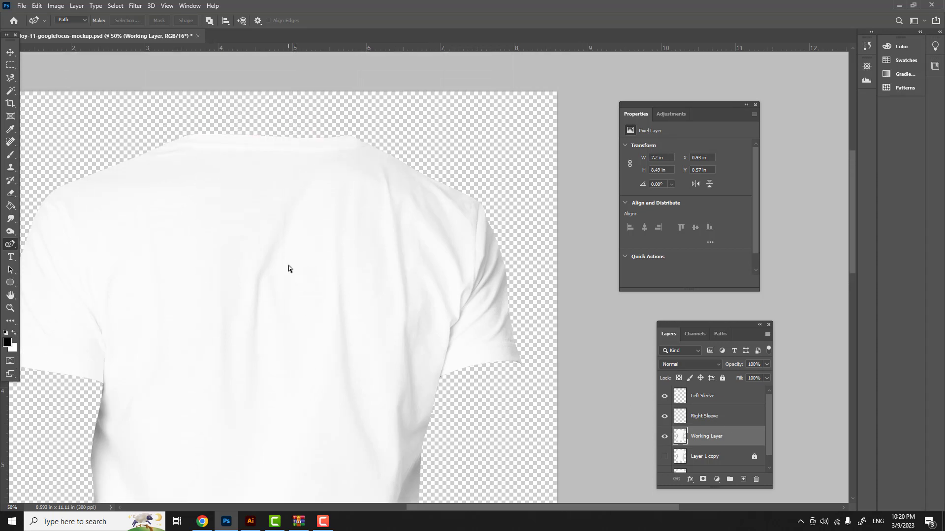
{"action": "scroll", "coordinate": [288, 268], "scroll_direction": "left", "scroll_amount": 3}
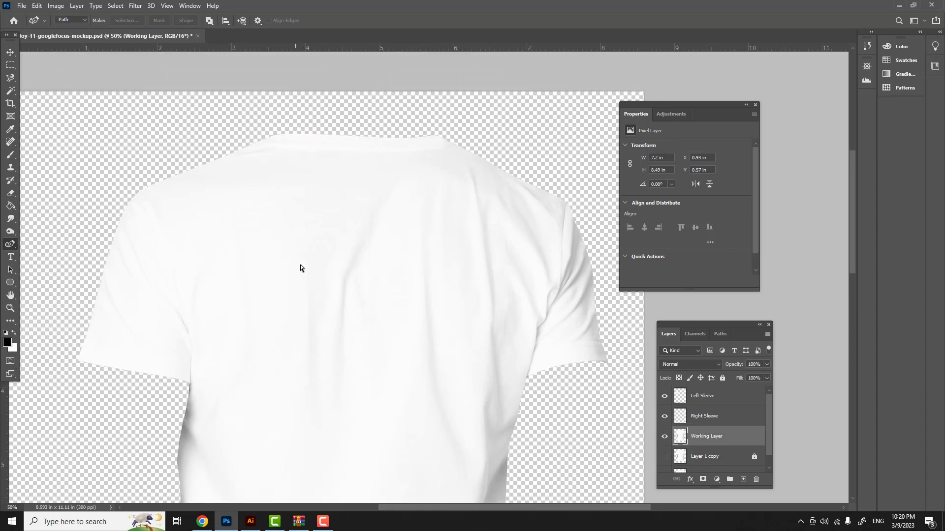
{"action": "scroll", "coordinate": [301, 265], "scroll_direction": "left", "scroll_amount": 1}
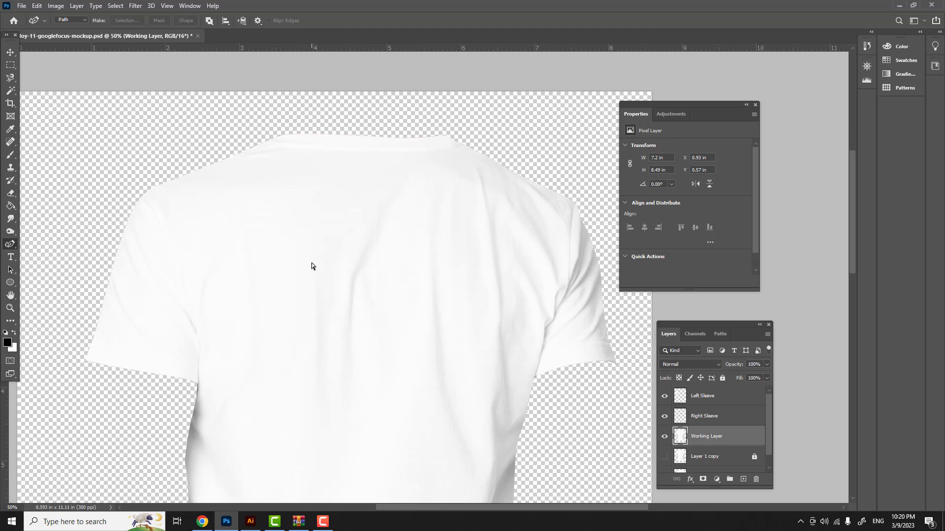
{"action": "scroll", "coordinate": [311, 266], "scroll_direction": "up", "scroll_amount": 6}
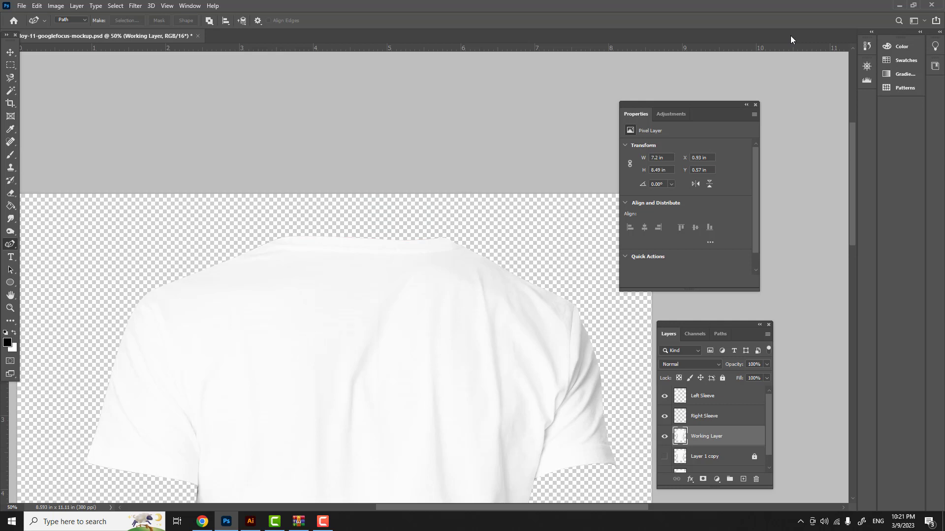
{"action": "key", "text": "ctrl+plus"}
{"action": "key", "text": "ctrl+plus"}
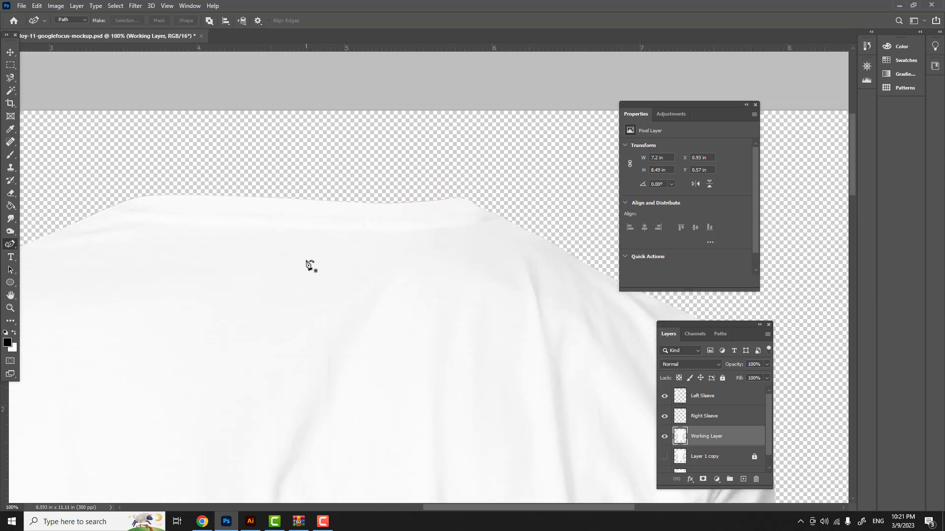
{"action": "scroll", "coordinate": [308, 261], "scroll_direction": "left", "scroll_amount": 1}
{"action": "scroll", "coordinate": [308, 264], "scroll_direction": "left", "scroll_amount": 4}
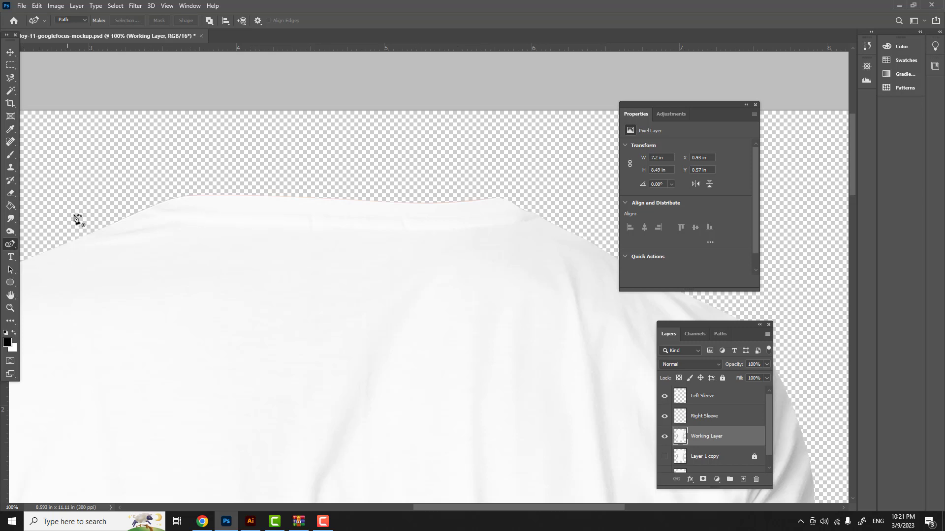
Trace the pen path along the collar's lower edge from its left end past the middle.
{"action": "left_click", "coordinate": [124, 200]}
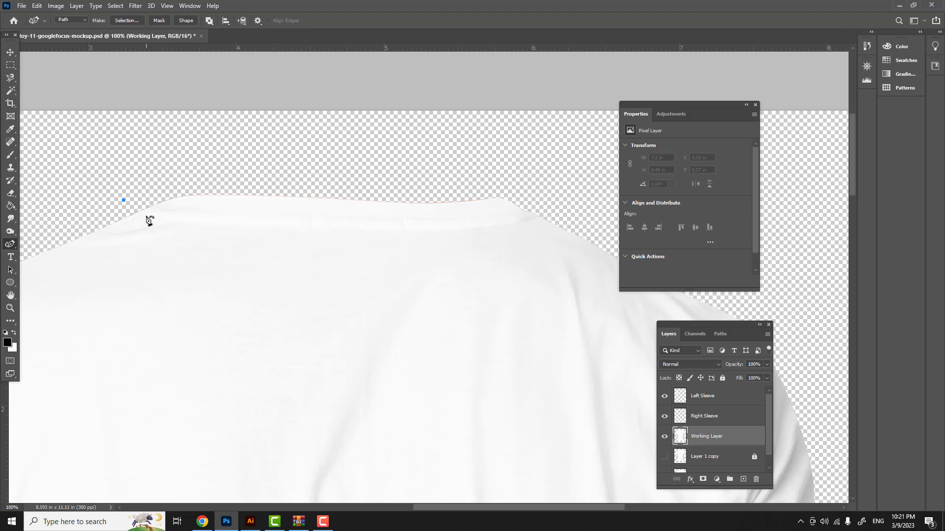
{"action": "left_click", "coordinate": [143, 214]}
{"action": "left_click", "coordinate": [156, 218]}
{"action": "left_click", "coordinate": [190, 222]}
{"action": "left_click", "coordinate": [231, 224]}
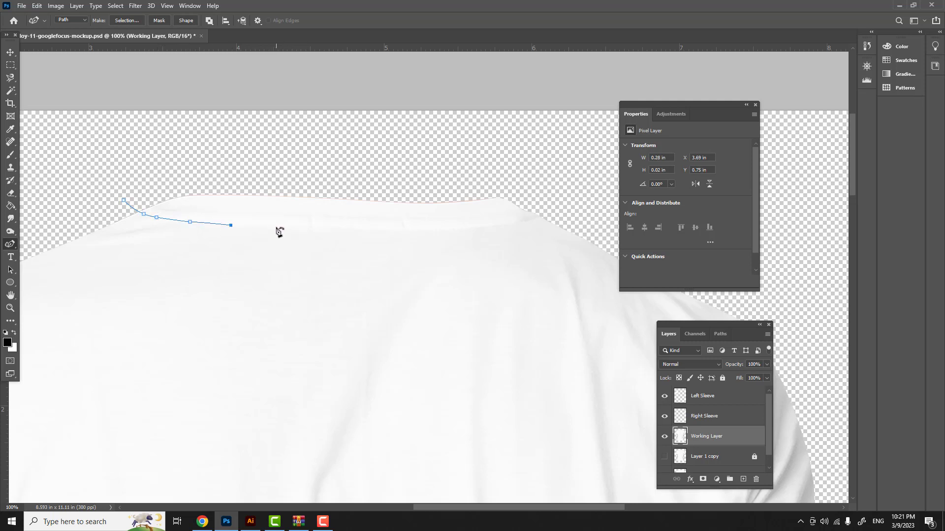
{"action": "left_click", "coordinate": [279, 226]}
{"action": "left_click", "coordinate": [318, 229]}
{"action": "left_click", "coordinate": [358, 229]}
{"action": "left_click", "coordinate": [398, 230]}
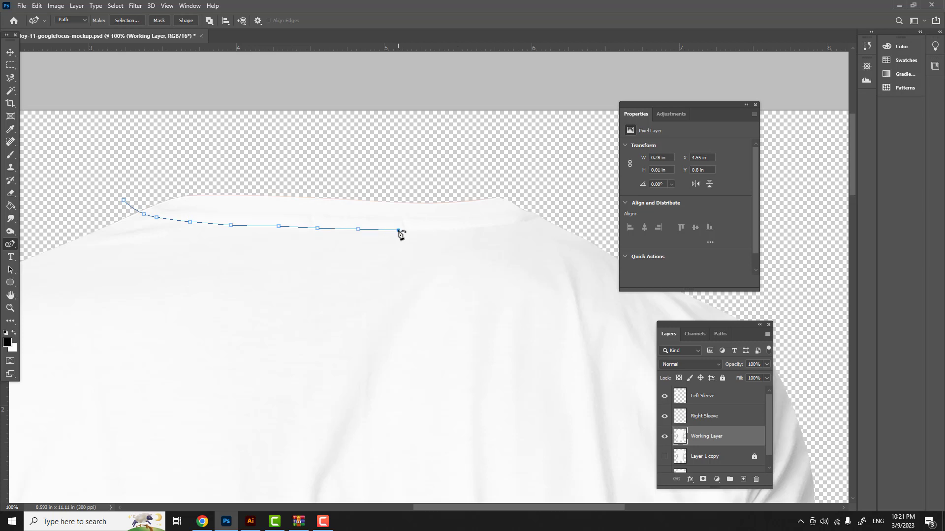
{"action": "left_click", "coordinate": [427, 230]}
Follow the collar up to its right end, curve back over the top, and close the path.
{"action": "left_click", "coordinate": [496, 225]}
{"action": "left_click", "coordinate": [519, 222]}
{"action": "left_click", "coordinate": [533, 218]}
{"action": "left_click", "coordinate": [552, 209]}
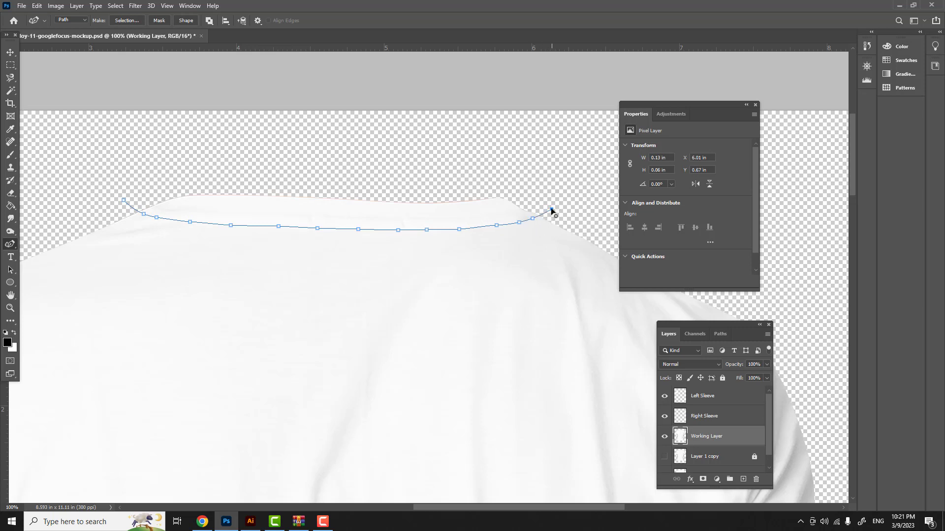
{"action": "left_click", "coordinate": [517, 168]}
{"action": "left_click", "coordinate": [409, 169]}
{"action": "left_click", "coordinate": [260, 170]}
{"action": "left_click", "coordinate": [156, 170]}
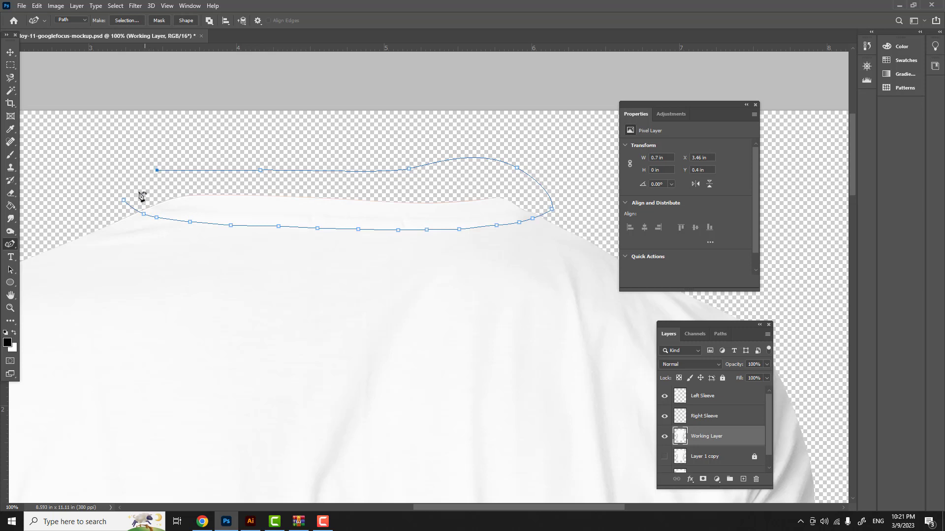
{"action": "left_click", "coordinate": [123, 201]}
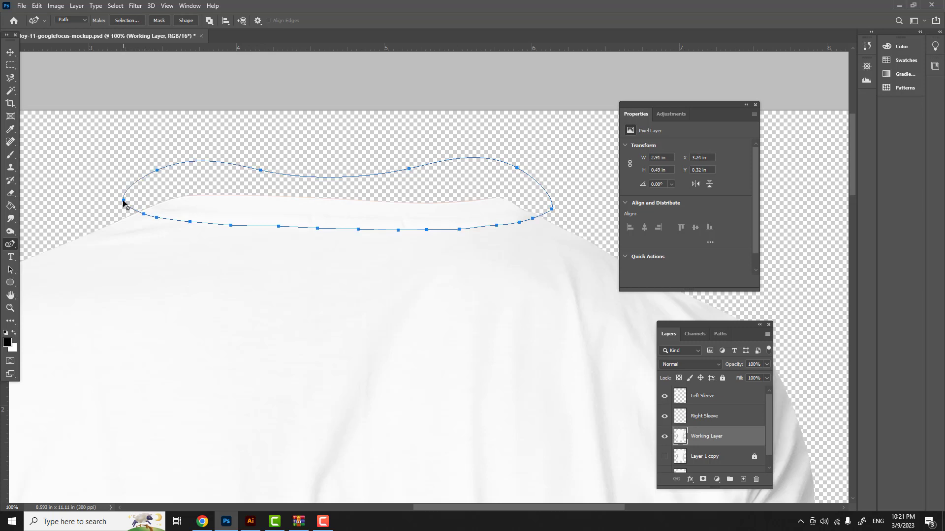
Convert the collar path to a 1 px feathered selection and copy it to Layer 2.
{"action": "right_click", "coordinate": [124, 201]}
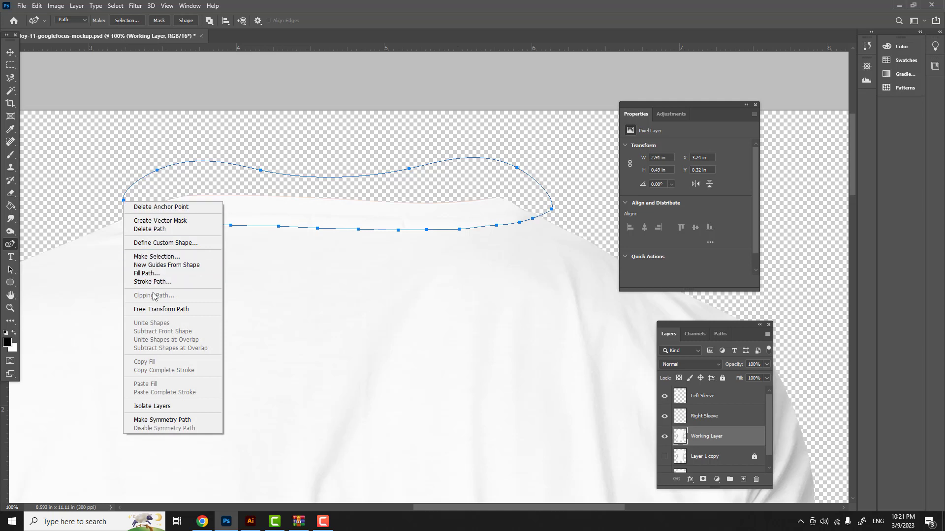
{"action": "left_click", "coordinate": [161, 256]}
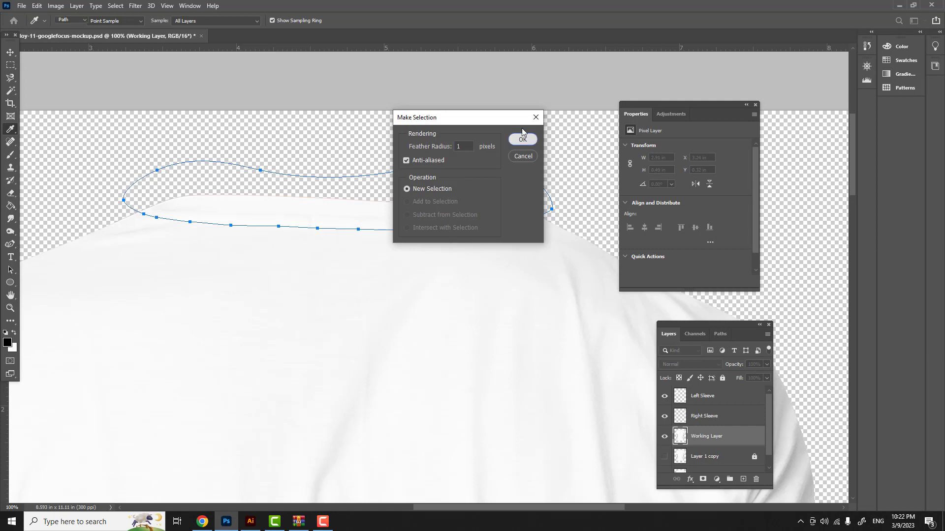
{"action": "left_click", "coordinate": [521, 140]}
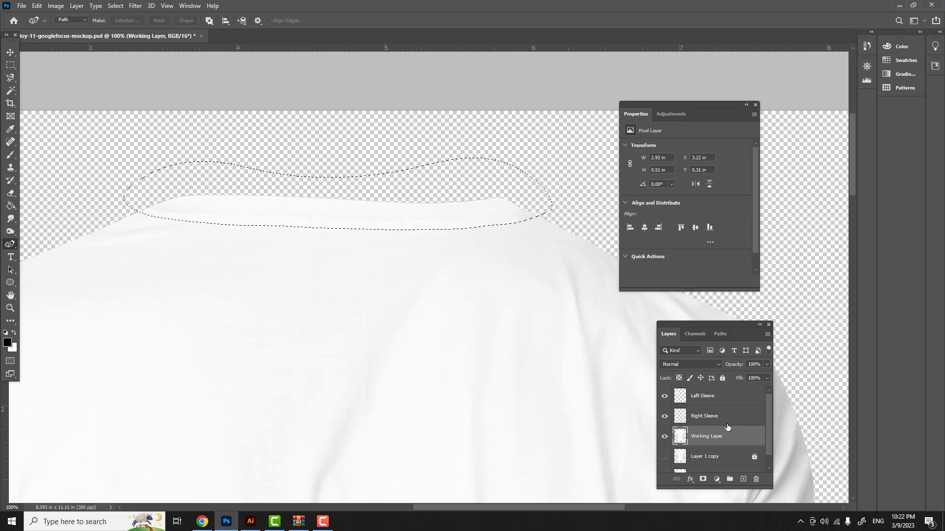
{"action": "key", "text": "ctrl+j"}
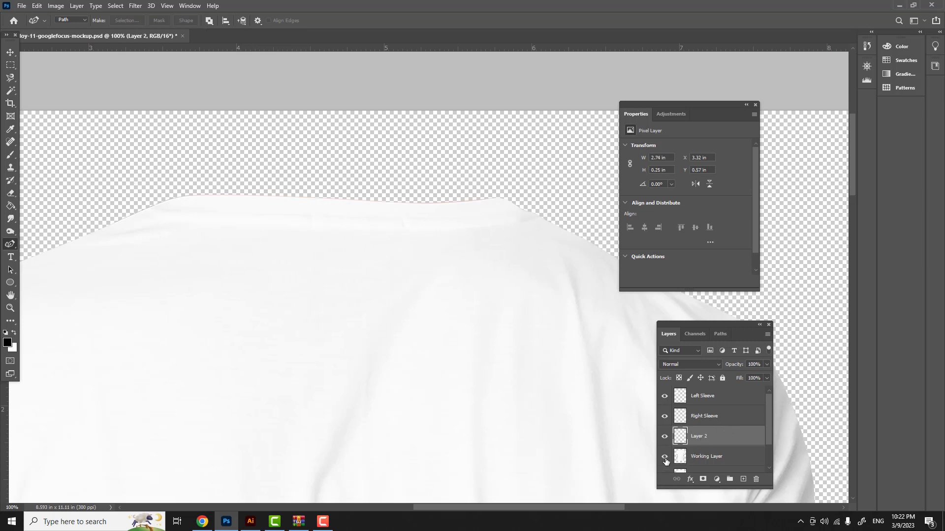
Hide Working Layer, zoom out, and rename Layer 2 to 'Collar'.
{"action": "left_click", "coordinate": [664, 456]}
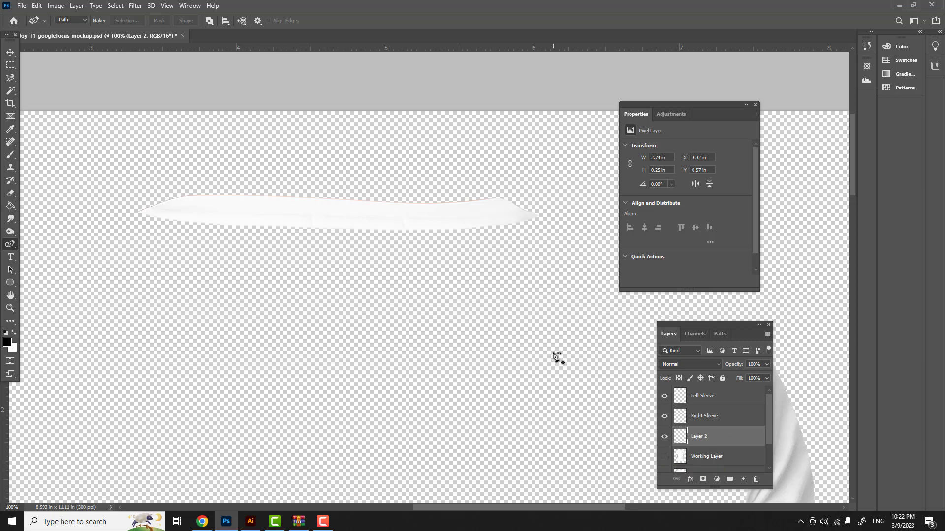
{"action": "key", "text": "ctrl+minus"}
{"action": "key", "text": "ctrl+minus"}
{"action": "key", "text": "ctrl+minus"}
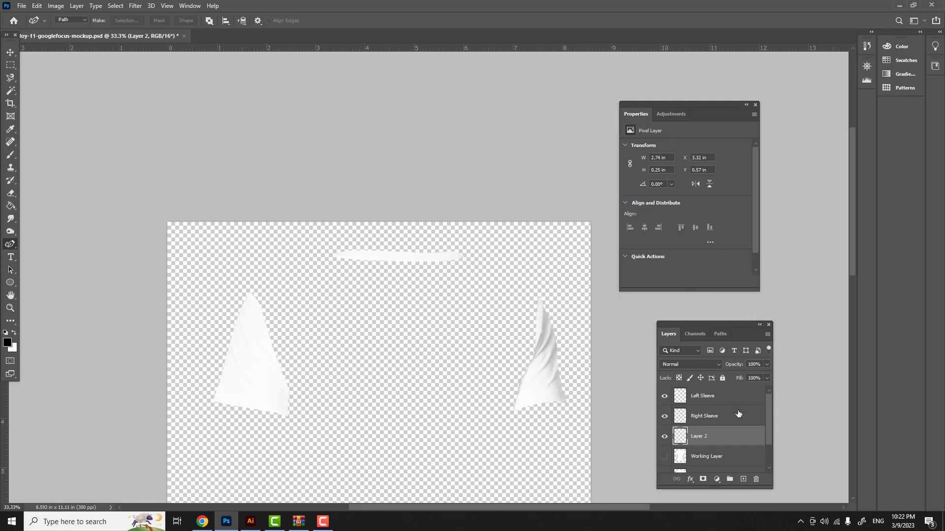
{"action": "scroll", "coordinate": [737, 416], "scroll_direction": "down", "scroll_amount": 1}
{"action": "scroll", "coordinate": [736, 416], "scroll_direction": "up", "scroll_amount": 2}
{"action": "double_click", "coordinate": [702, 437]}
{"action": "type", "text": "Collar"}
{"action": "key", "text": "Return"}
Select the Collar layer's pixels and add a layer mask from them.
{"action": "right_click", "coordinate": [679, 441]}
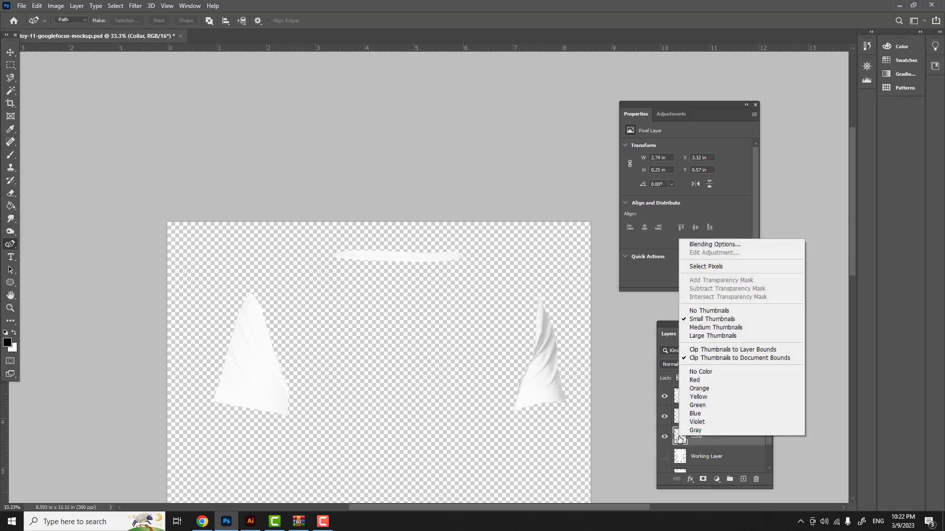
{"action": "left_click", "coordinate": [717, 270]}
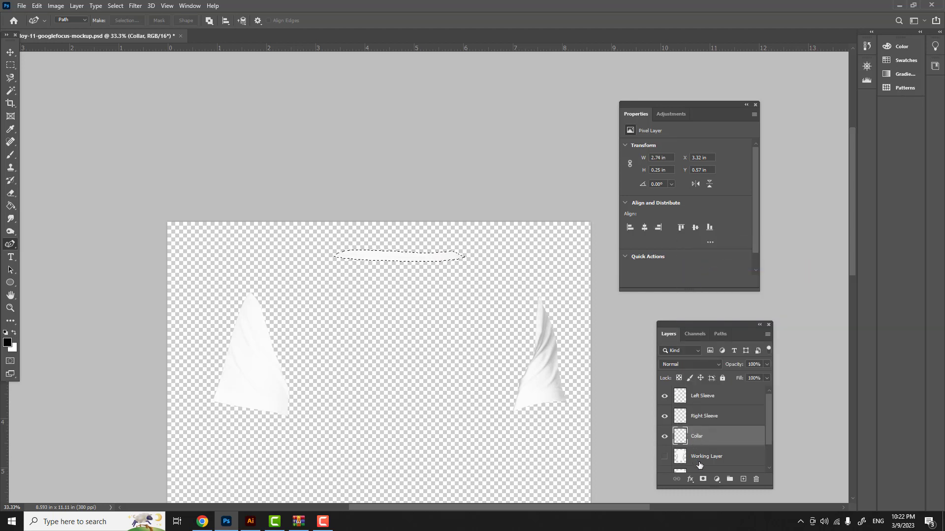
{"action": "left_click", "coordinate": [704, 479]}
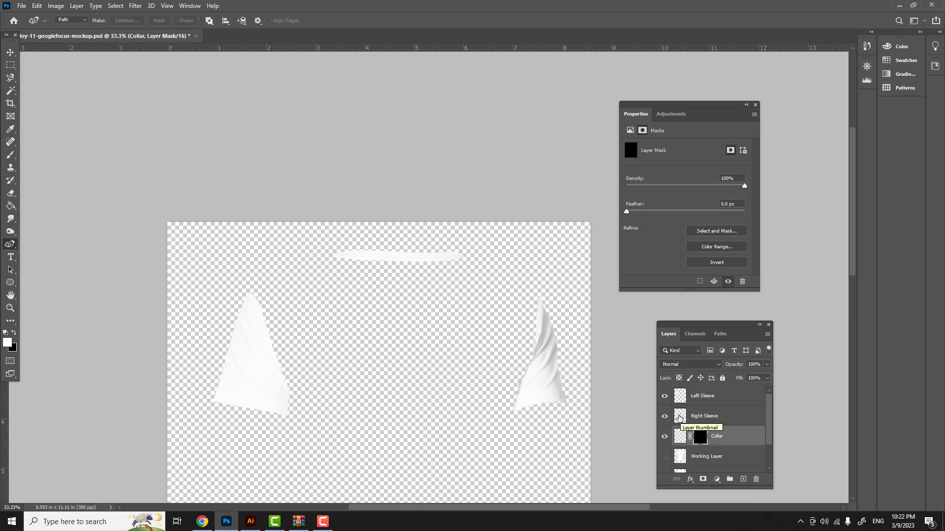
Select the Right Sleeve layer's pixels and add a layer mask from them.
{"action": "left_click", "coordinate": [680, 418]}
{"action": "right_click", "coordinate": [680, 418]}
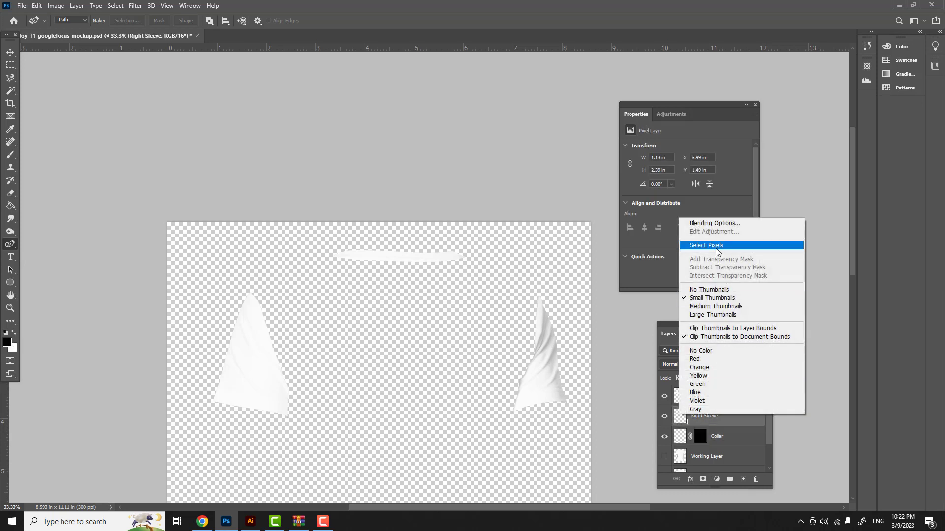
{"action": "left_click", "coordinate": [716, 245]}
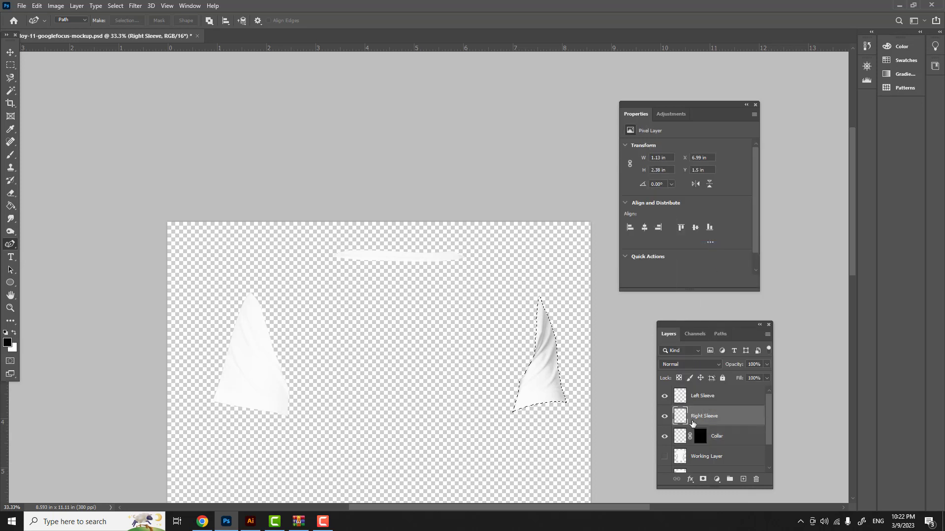
{"action": "left_click", "coordinate": [703, 480]}
Mask the Left Sleeve layer to its pixels and make Working Layer visible again.
{"action": "right_click", "coordinate": [682, 398]}
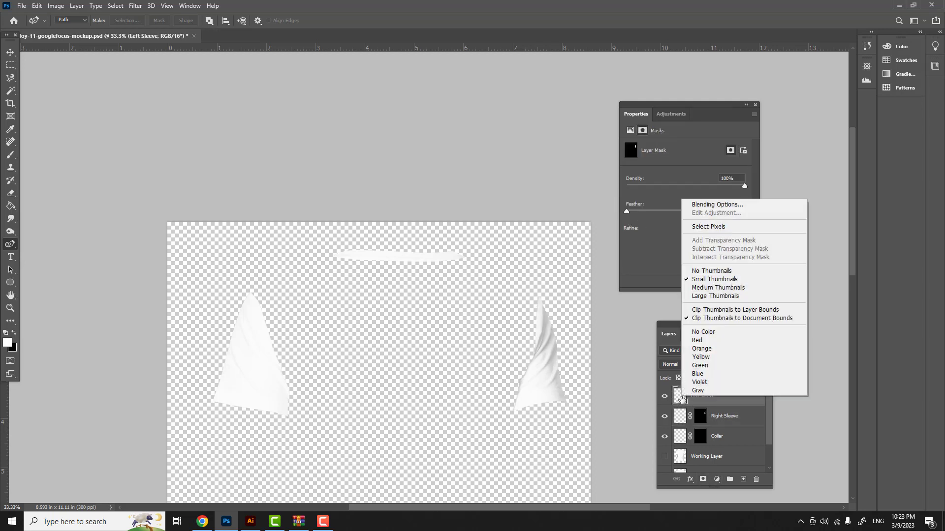
{"action": "left_click", "coordinate": [704, 226]}
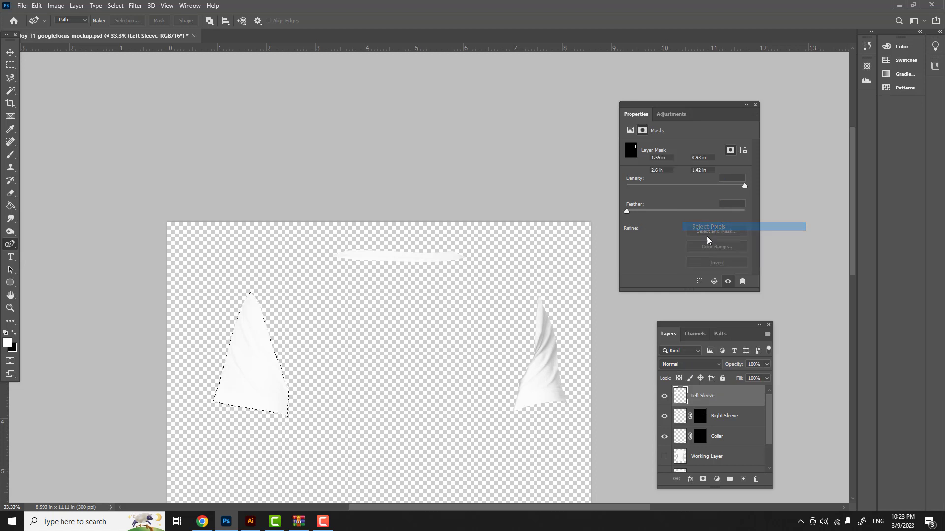
{"action": "left_click", "coordinate": [702, 479]}
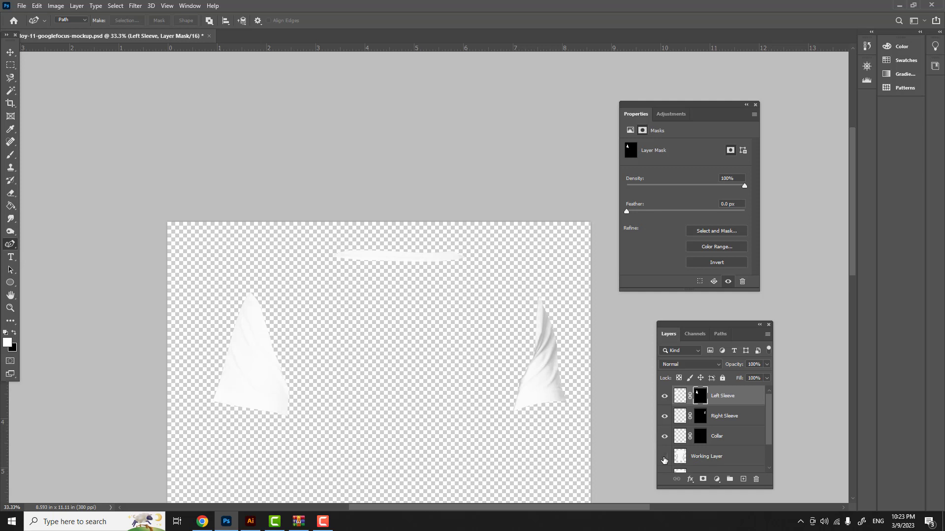
{"action": "left_click", "coordinate": [663, 459]}
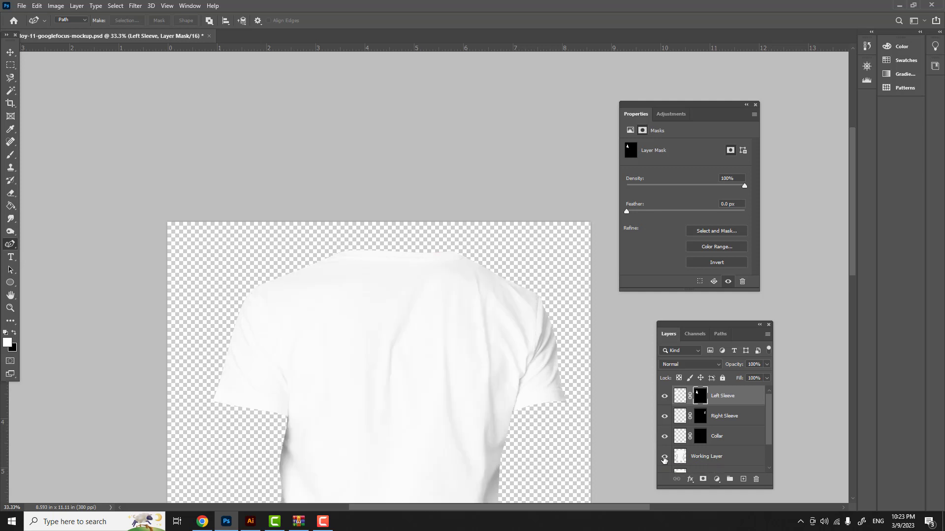
Select the Working Layer's whole-shirt pixels and turn them into that layer's mask.
{"action": "scroll", "coordinate": [721, 439], "scroll_direction": "down", "scroll_amount": 2}
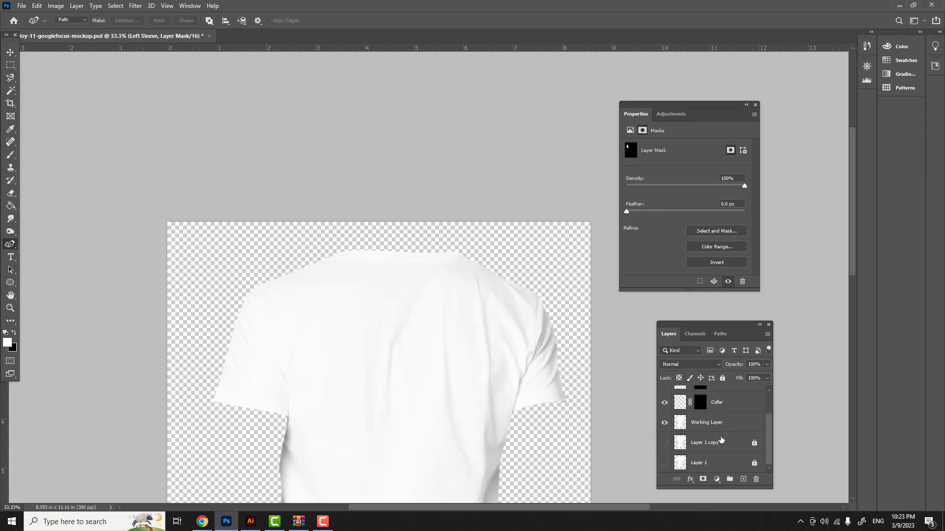
{"action": "right_click", "coordinate": [681, 426]}
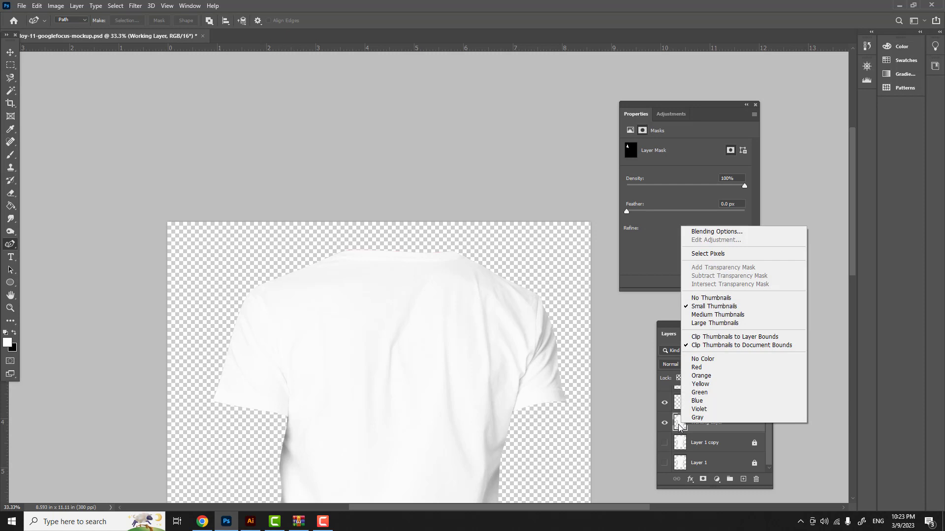
{"action": "left_click", "coordinate": [707, 253]}
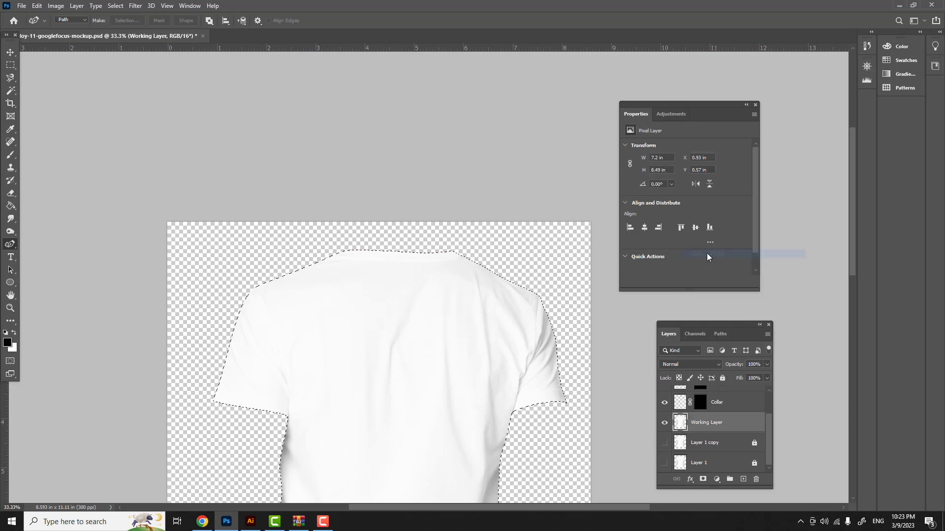
{"action": "left_click", "coordinate": [702, 480]}
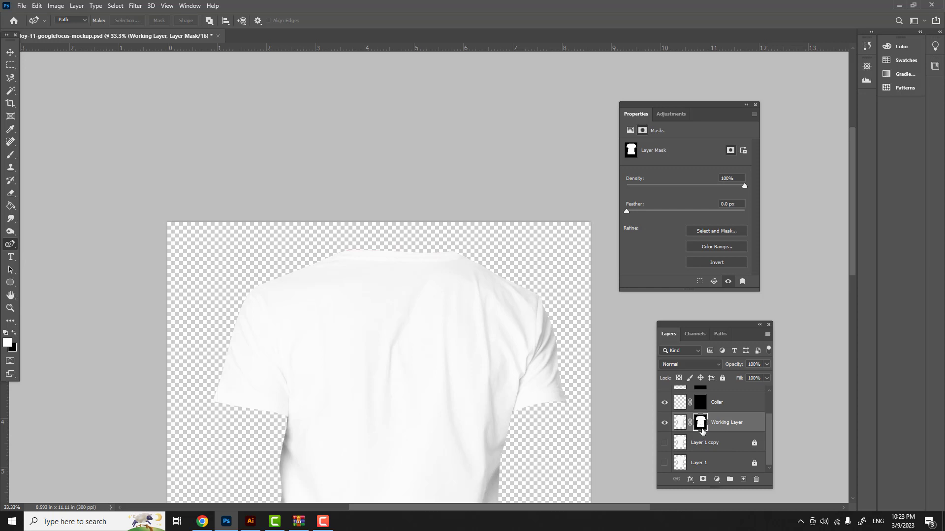
{"action": "scroll", "coordinate": [713, 432], "scroll_direction": "up", "scroll_amount": 1}
{"action": "scroll", "coordinate": [714, 433], "scroll_direction": "up", "scroll_amount": 1}
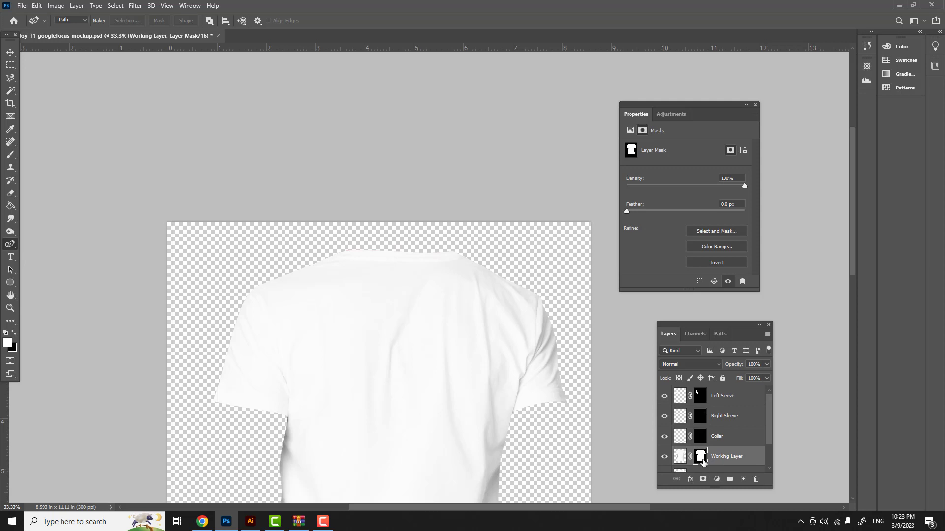
{"action": "left_click_drag", "start_coordinate": [702, 466], "coordinate": [701, 458]}
Load the Working Layer mask as a selection and subtract the Collar mask from it.
{"action": "right_click", "coordinate": [701, 458]}
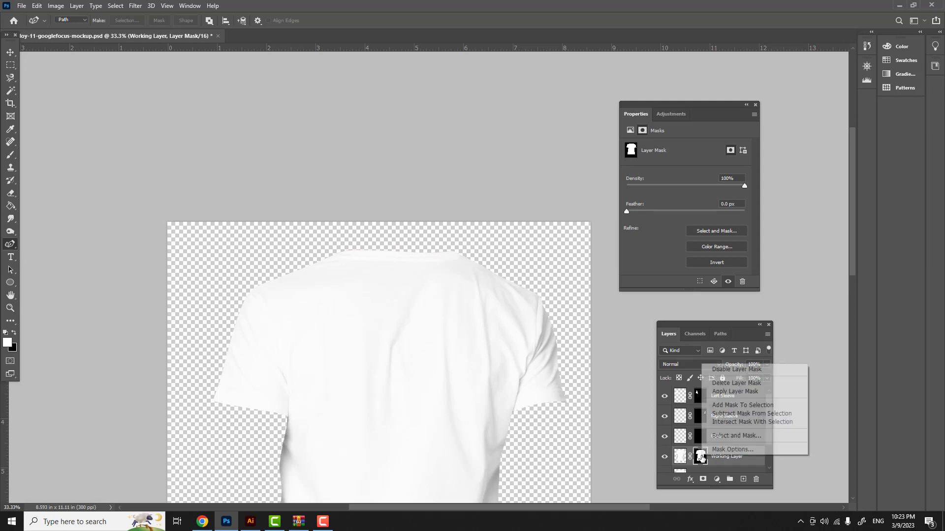
{"action": "left_click", "coordinate": [714, 406]}
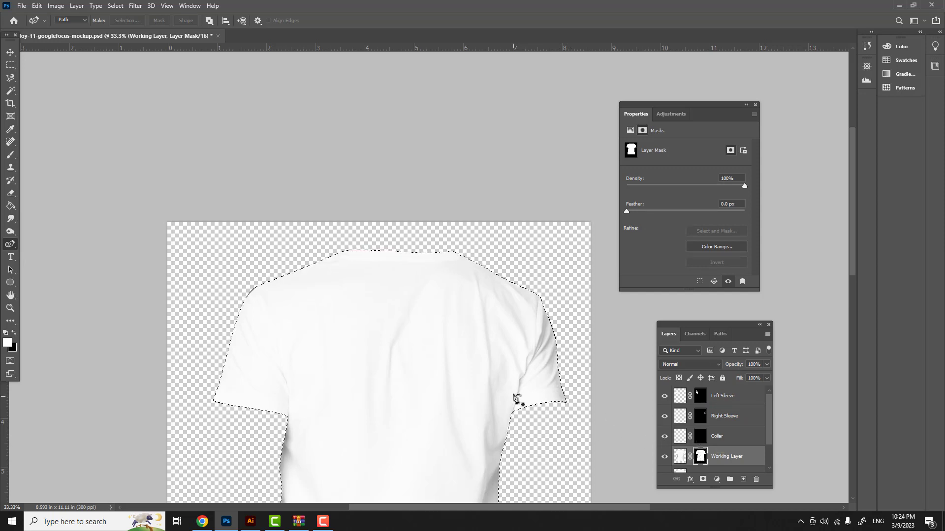
{"action": "right_click", "coordinate": [701, 437]}
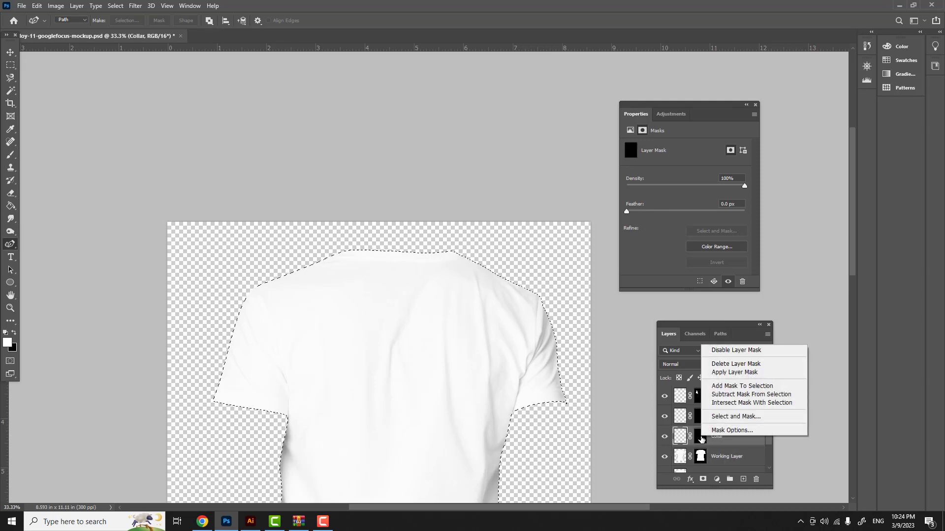
{"action": "left_click", "coordinate": [718, 395]}
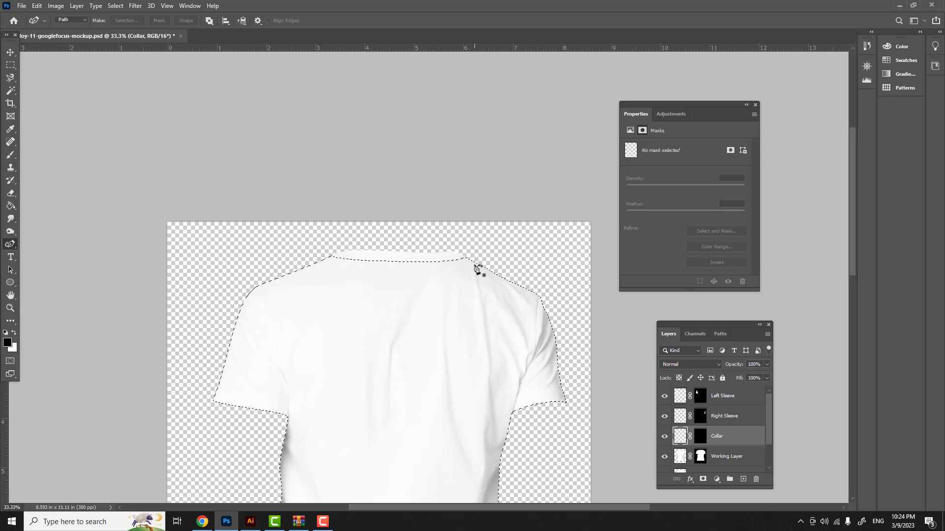
Subtract the Right Sleeve and Left Sleeve masks, leaving only the back body selected on Working Layer.
{"action": "scroll", "coordinate": [674, 379], "scroll_direction": "down", "scroll_amount": 1}
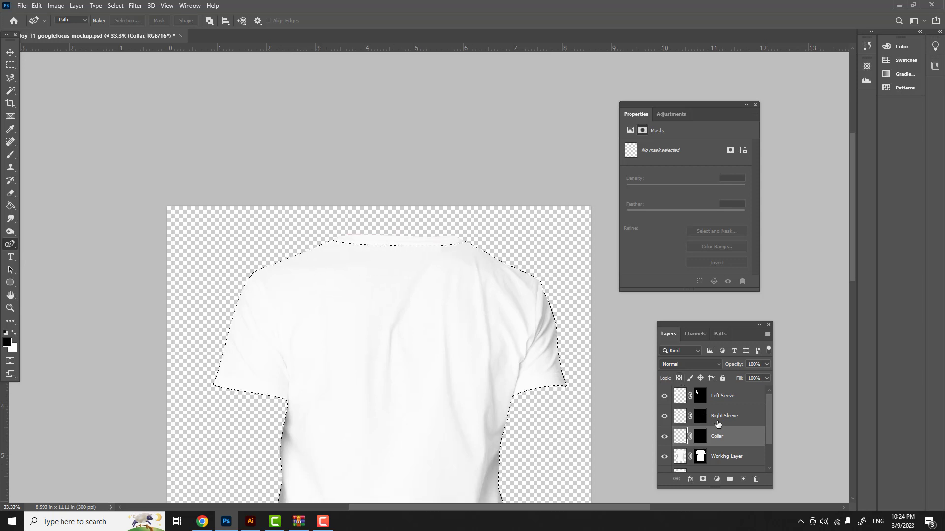
{"action": "scroll", "coordinate": [718, 421], "scroll_direction": "down", "scroll_amount": 1}
{"action": "right_click", "coordinate": [700, 397]}
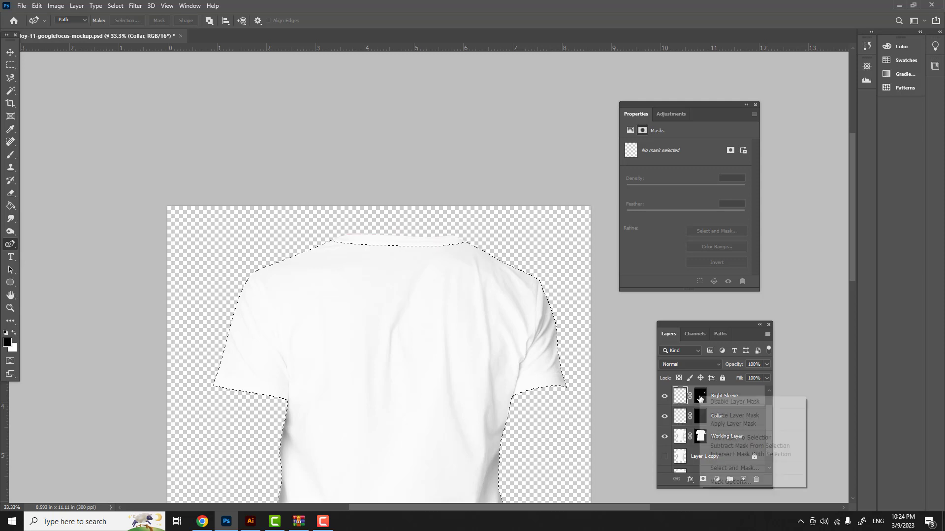
{"action": "left_click", "coordinate": [717, 446]}
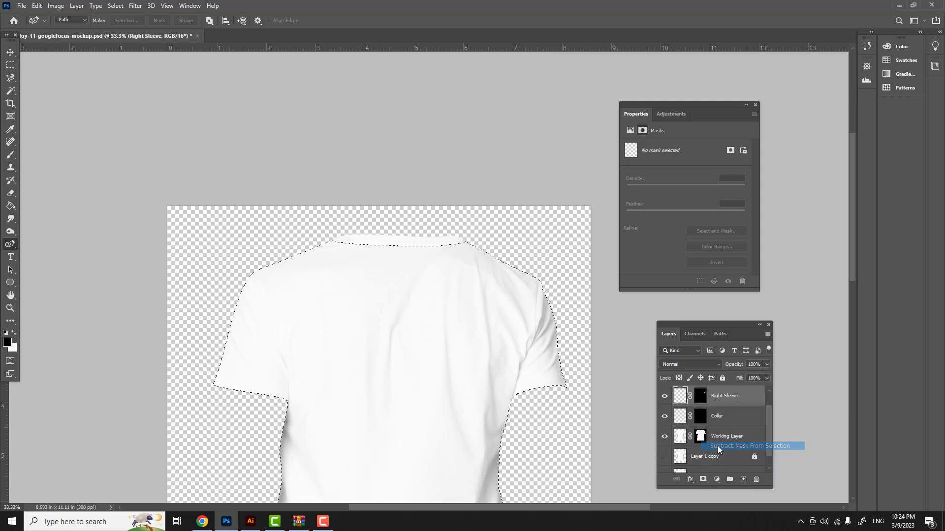
{"action": "scroll", "coordinate": [667, 424], "scroll_direction": "up", "scroll_amount": 1}
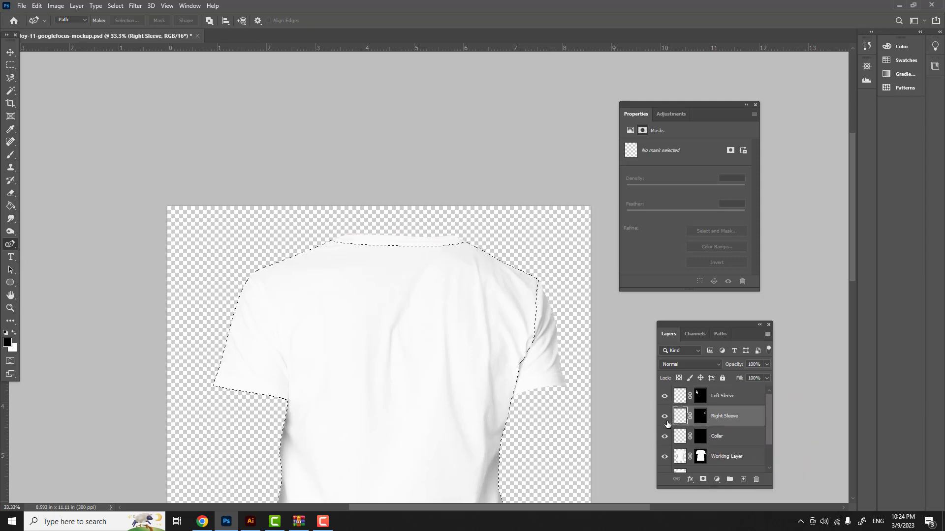
{"action": "right_click", "coordinate": [699, 396]}
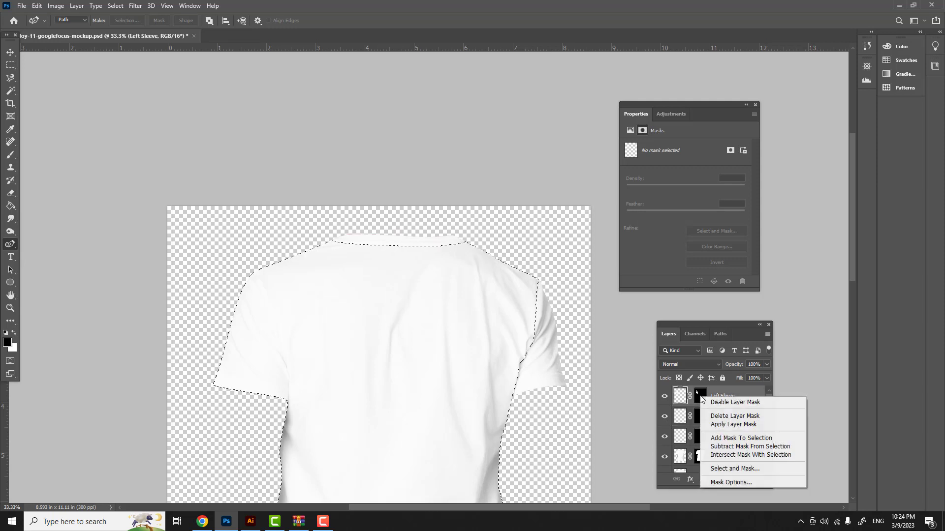
{"action": "left_click", "coordinate": [718, 447]}
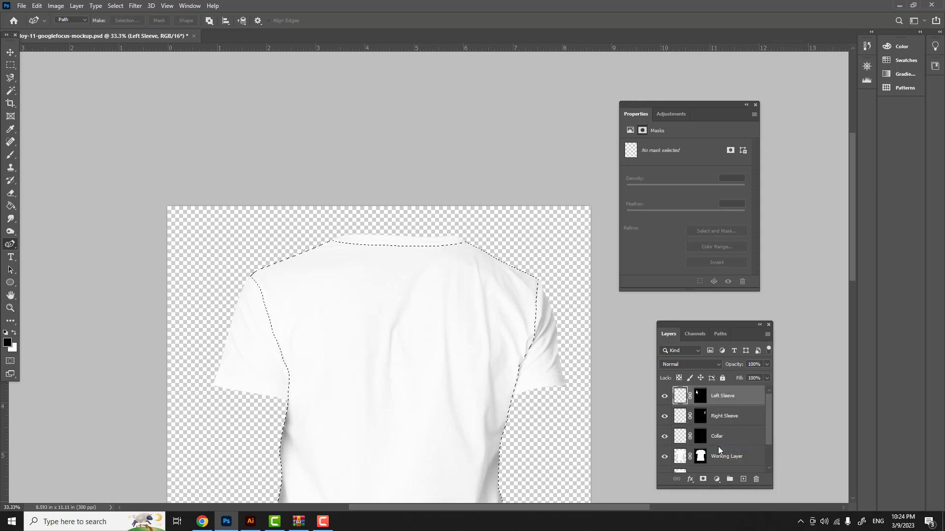
{"action": "scroll", "coordinate": [559, 367], "scroll_direction": "down", "scroll_amount": 2}
{"action": "scroll", "coordinate": [559, 364], "scroll_direction": "down", "scroll_amount": 6}
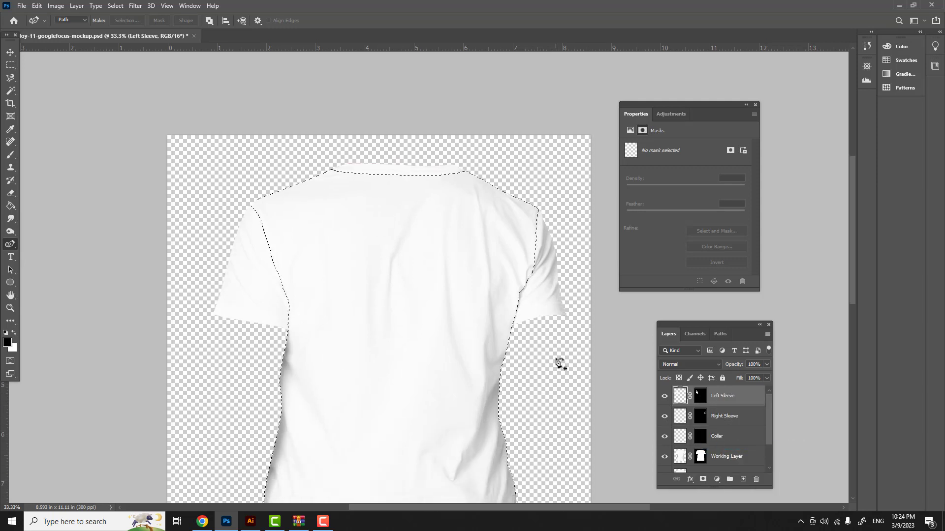
{"action": "scroll", "coordinate": [559, 364], "scroll_direction": "down", "scroll_amount": 1}
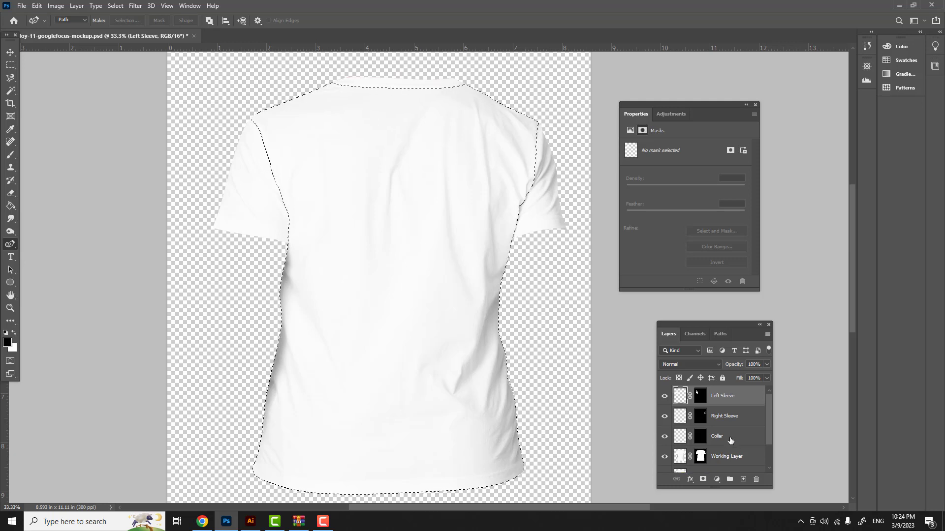
{"action": "left_click", "coordinate": [727, 459]}
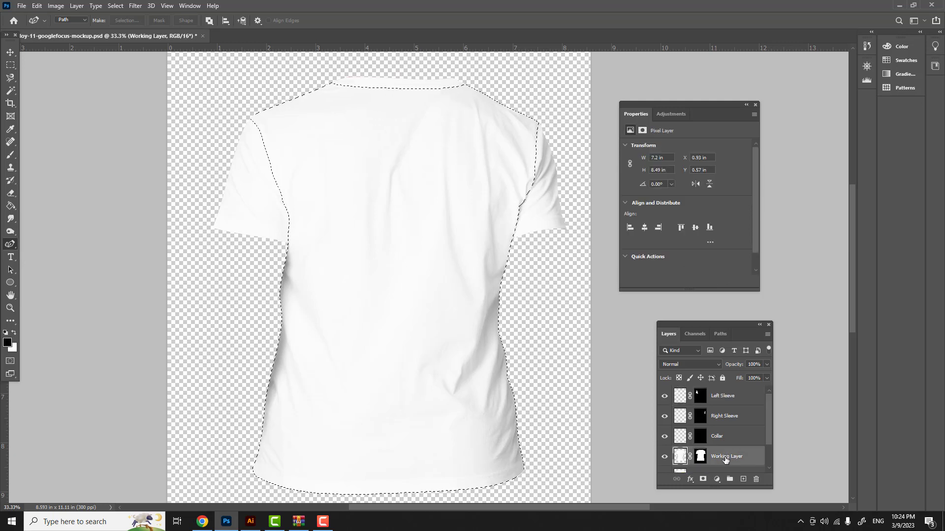
Copy the back selection to Layer 2 and mask it to its own shirt outline.
{"action": "key", "text": "ctrl+j"}
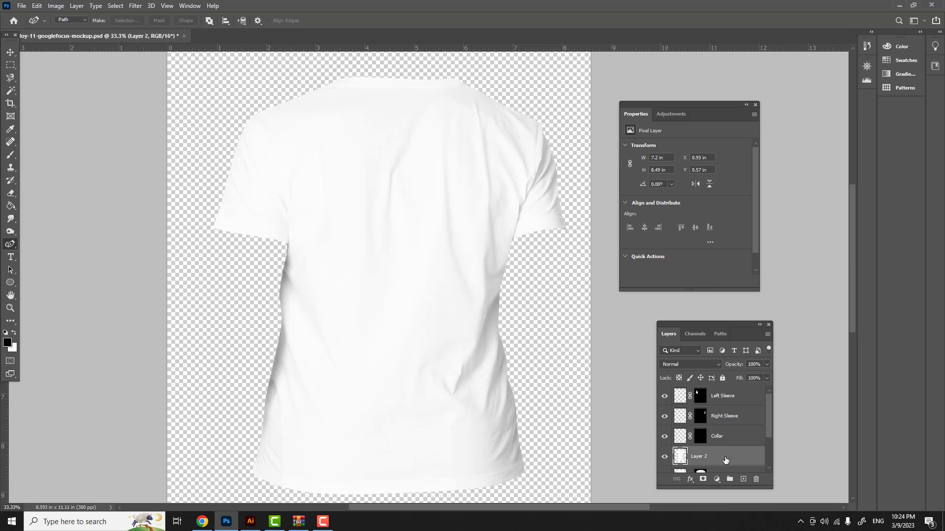
{"action": "right_click", "coordinate": [680, 460]}
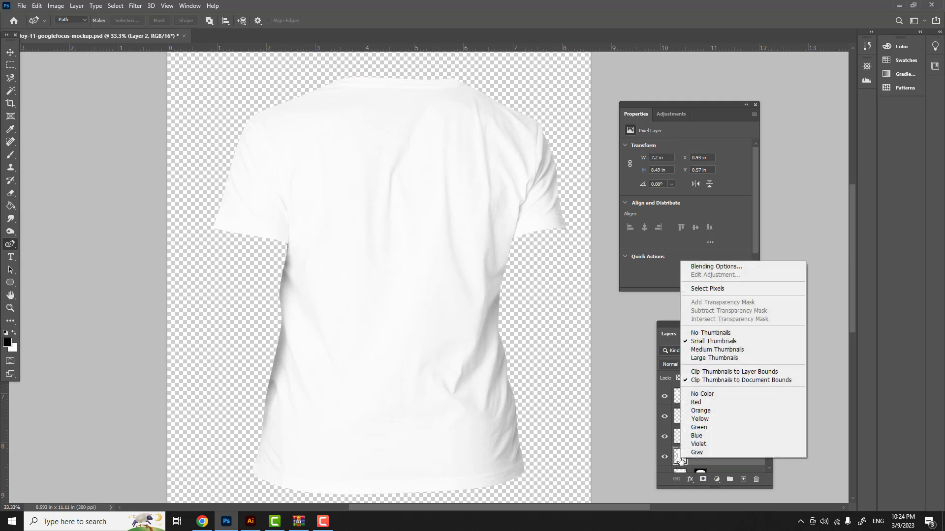
{"action": "left_click", "coordinate": [702, 289]}
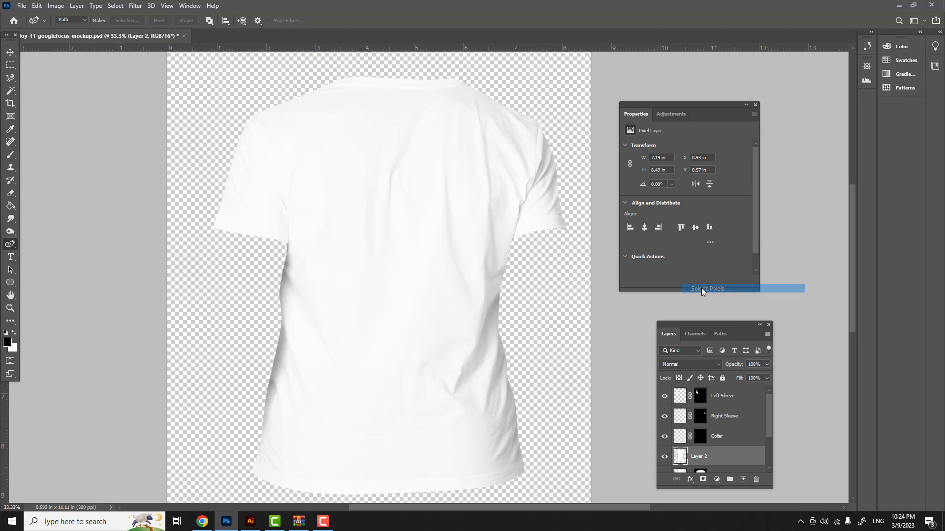
{"action": "left_click", "coordinate": [702, 479]}
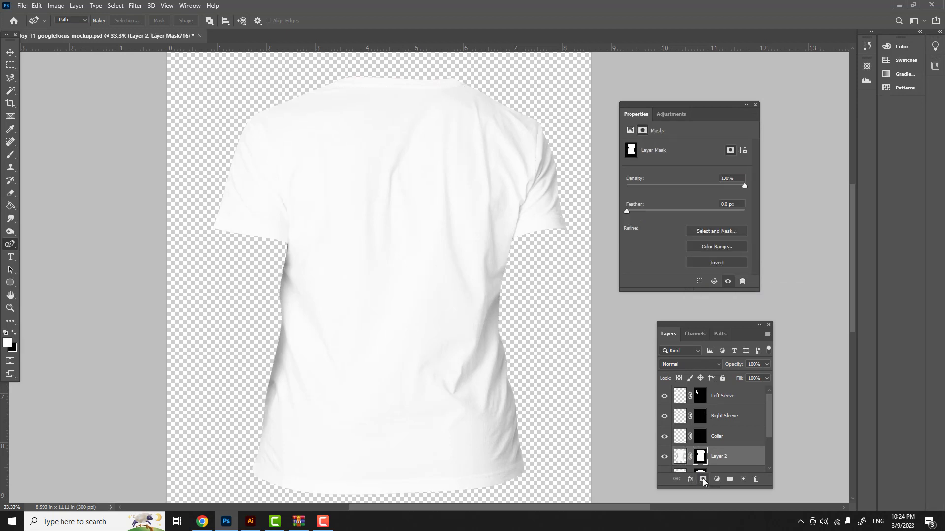
Delete the Working Layer's mask and begin renaming Layer 2.
{"action": "scroll", "coordinate": [723, 446], "scroll_direction": "down", "scroll_amount": 2}
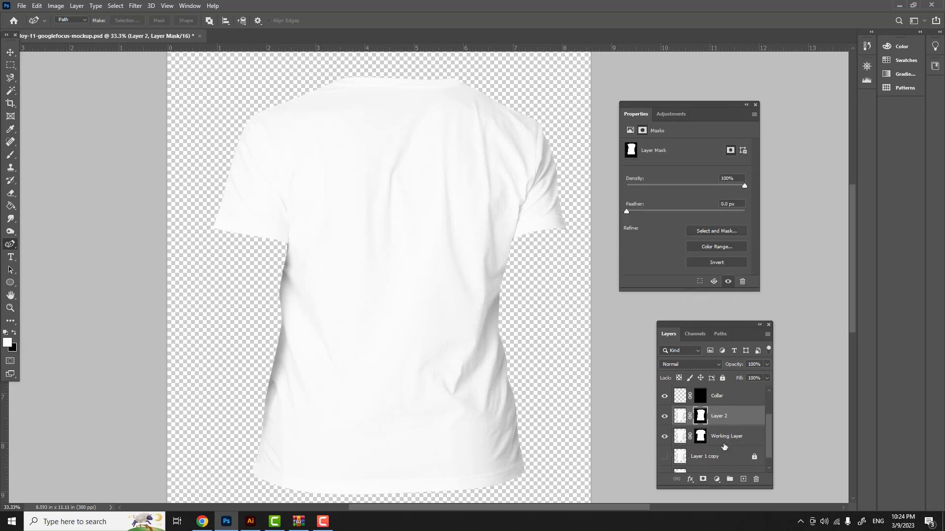
{"action": "right_click", "coordinate": [699, 439]}
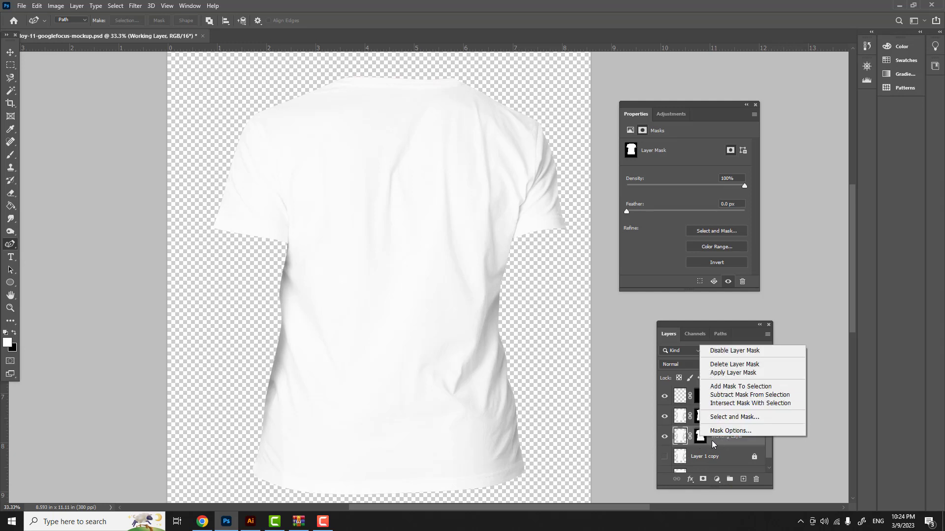
{"action": "left_click", "coordinate": [719, 365]}
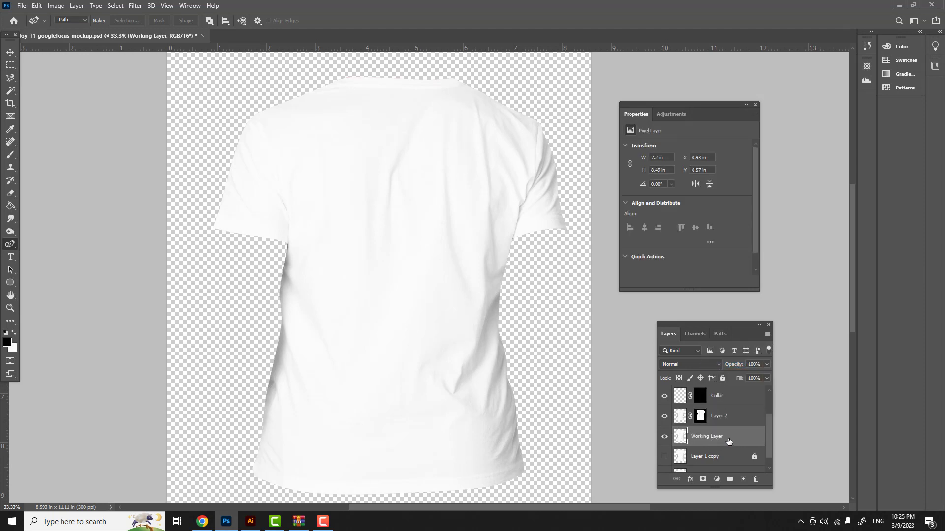
{"action": "scroll", "coordinate": [728, 442], "scroll_direction": "up", "scroll_amount": 2}
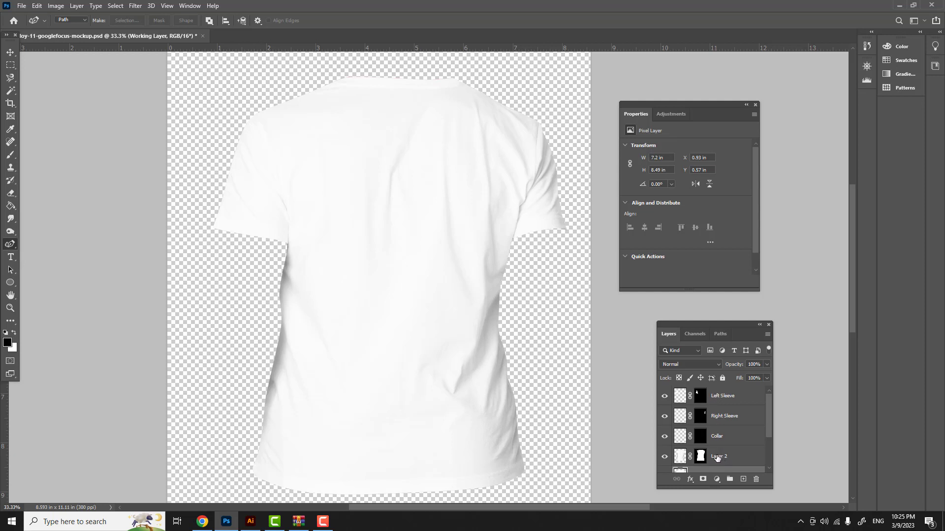
{"action": "double_click", "coordinate": [717, 457]}
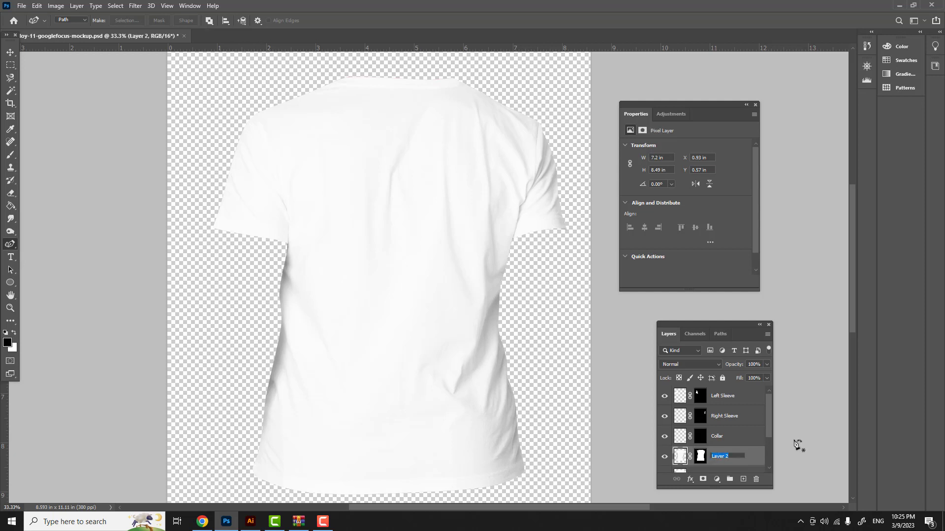
{"action": "type", "text": "B"}
{"action": "key", "text": "BackSpace"}
{"action": "key", "text": "BackSpace"}
{"action": "key", "text": "BackSpace"}
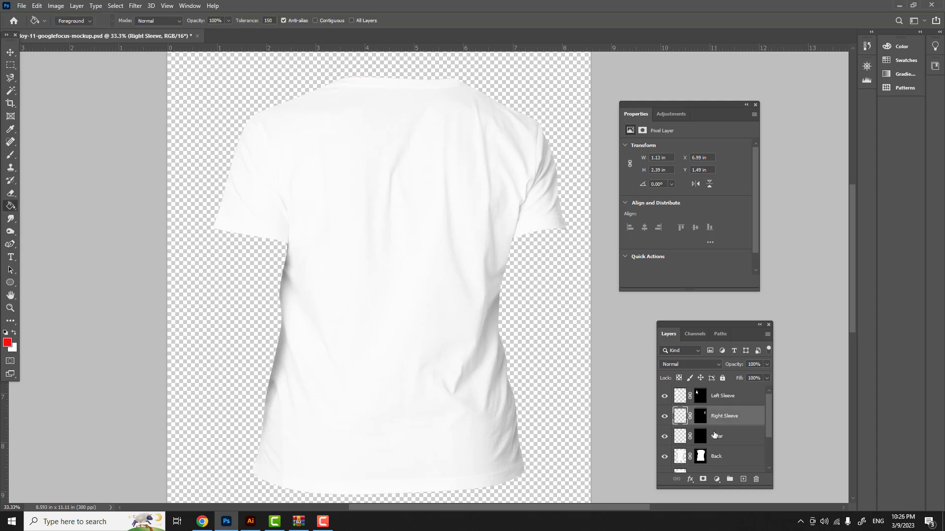
Duplicate the Back layer and rename the copy from 'Back copy' to 'Back'.
{"action": "left_click", "coordinate": [736, 458]}
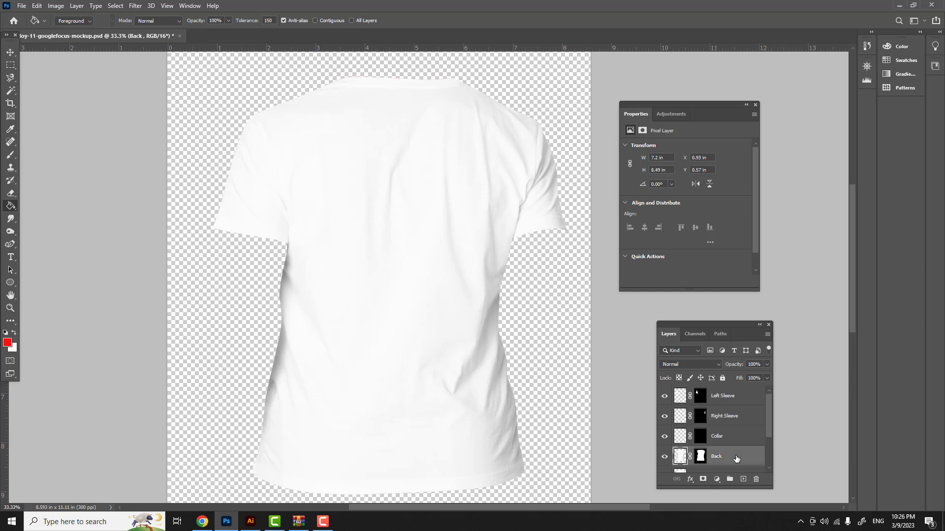
{"action": "right_click", "coordinate": [736, 459]}
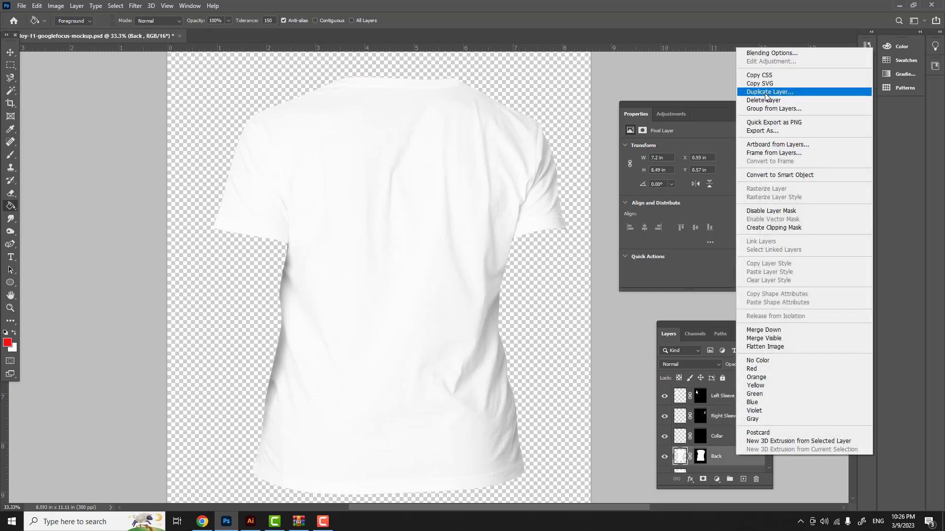
{"action": "left_click", "coordinate": [765, 92]}
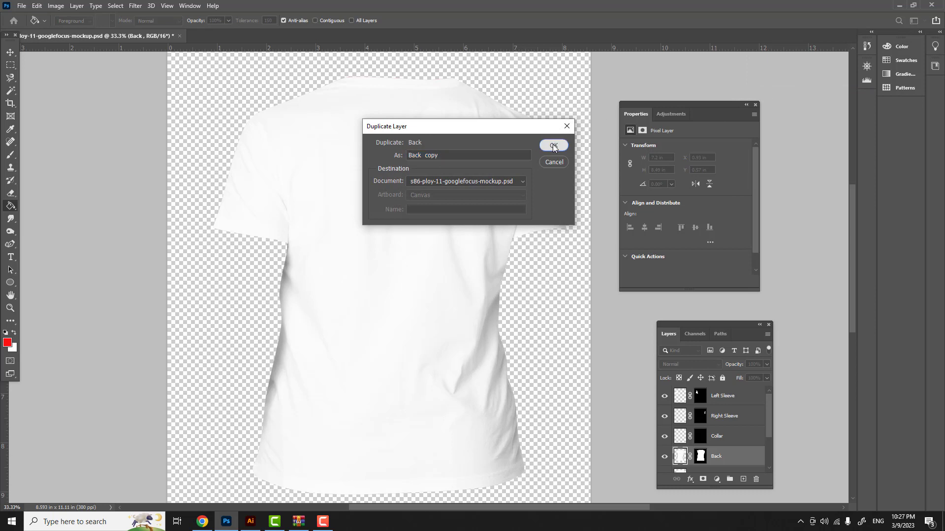
{"action": "left_click", "coordinate": [553, 144]}
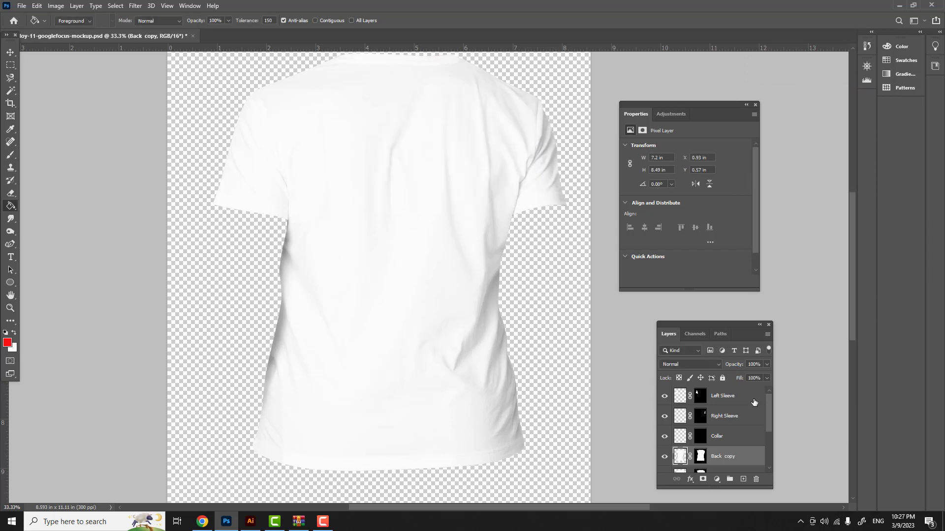
{"action": "scroll", "coordinate": [766, 411], "scroll_direction": "down", "scroll_amount": 1}
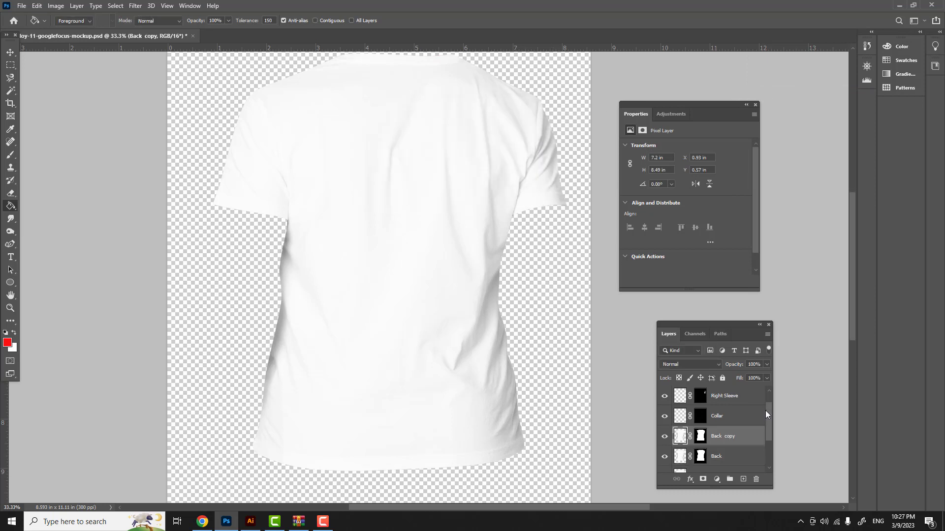
{"action": "double_click", "coordinate": [720, 436]}
{"action": "left_click", "coordinate": [738, 436]}
{"action": "left_click_drag", "start_coordinate": [740, 437], "coordinate": [727, 436]}
{"action": "key", "text": "BackSpace"}
Delete the new Back layer's mask and convert it to a smart object.
{"action": "left_click", "coordinate": [701, 441]}
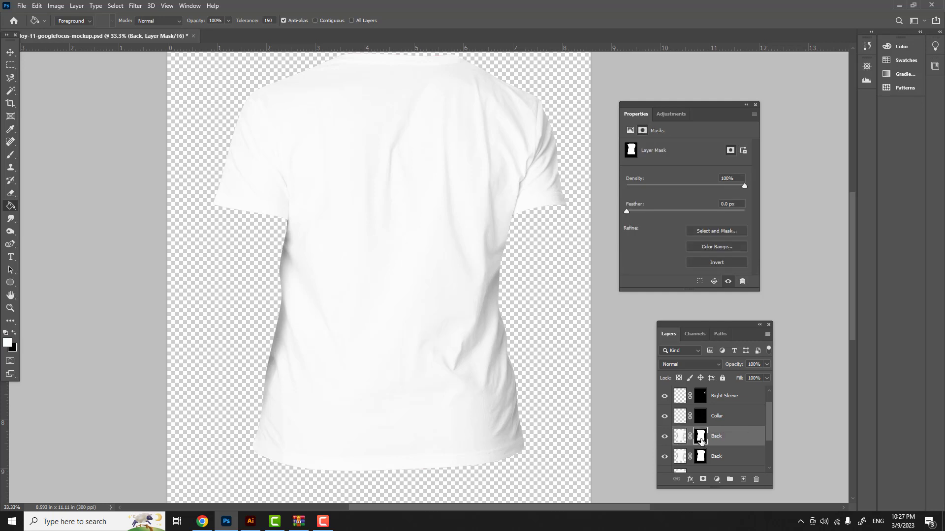
{"action": "right_click", "coordinate": [701, 441]}
{"action": "left_click", "coordinate": [728, 369]}
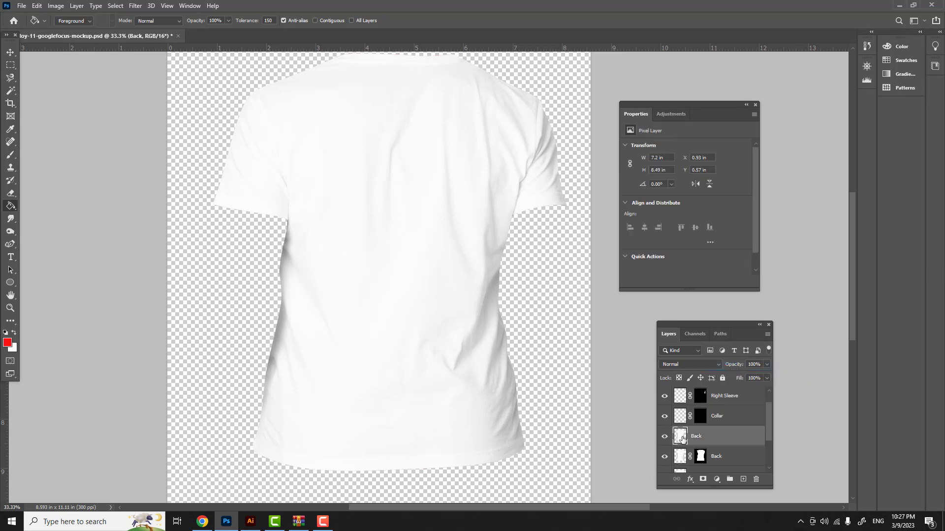
{"action": "right_click", "coordinate": [724, 441]}
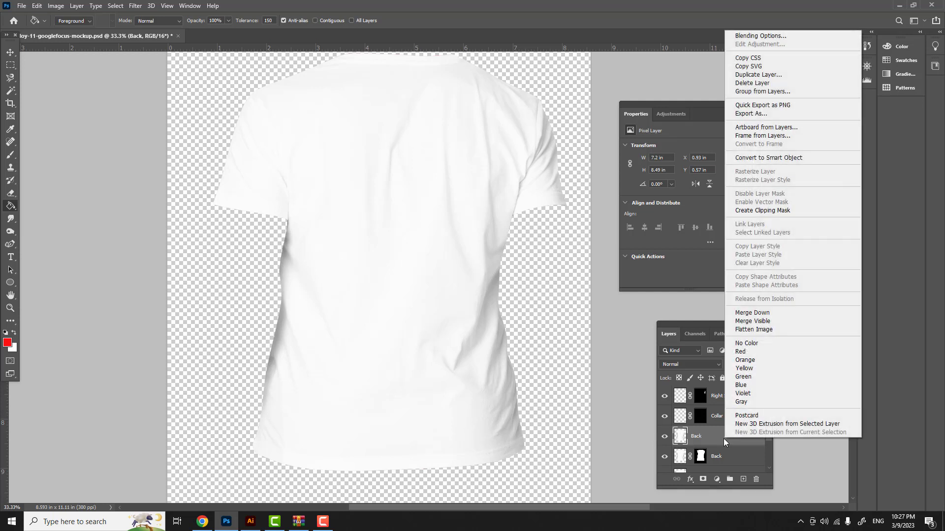
{"action": "left_click", "coordinate": [748, 159]}
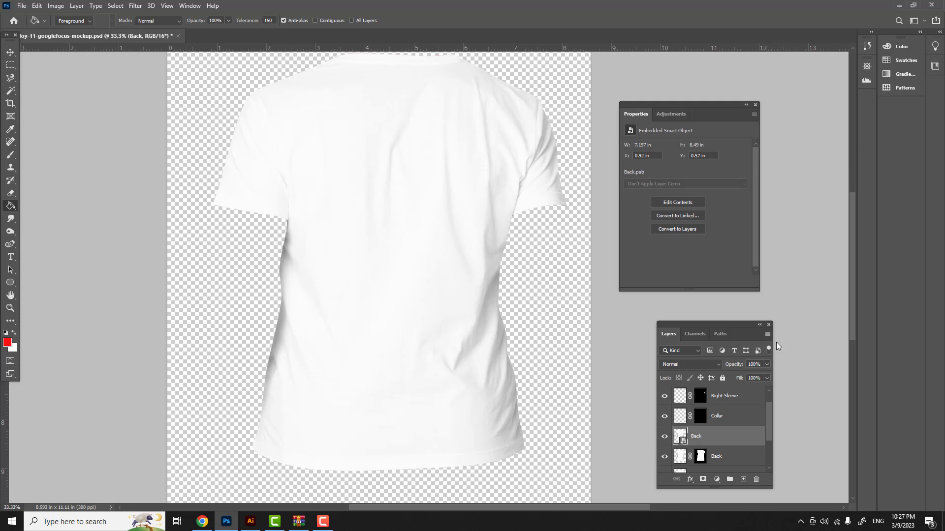
Move the lower layer's mask onto the Back smart object and rename the lower layer 'Working Layer'.
{"action": "left_click_drag", "start_coordinate": [704, 461], "coordinate": [700, 438]}
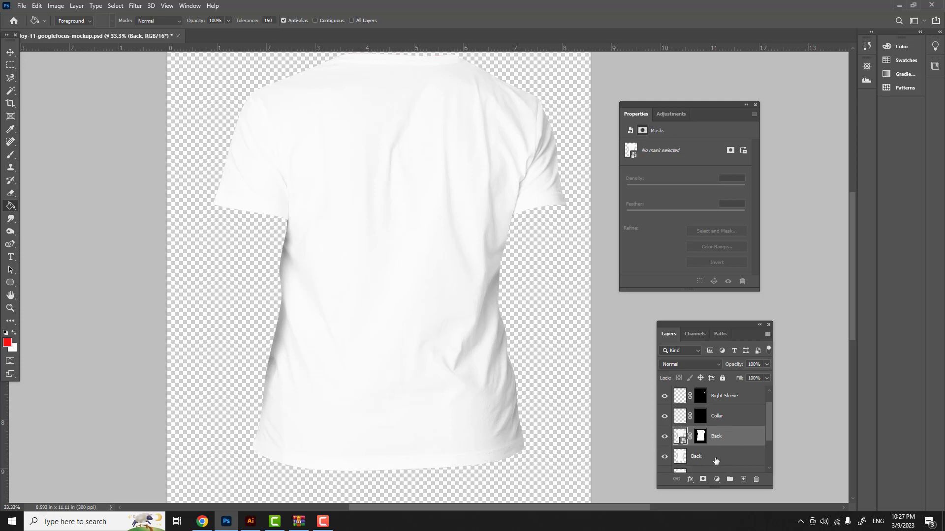
{"action": "left_click", "coordinate": [715, 460]}
{"action": "double_click", "coordinate": [715, 460]}
{"action": "type", "text": "Working Layer"}
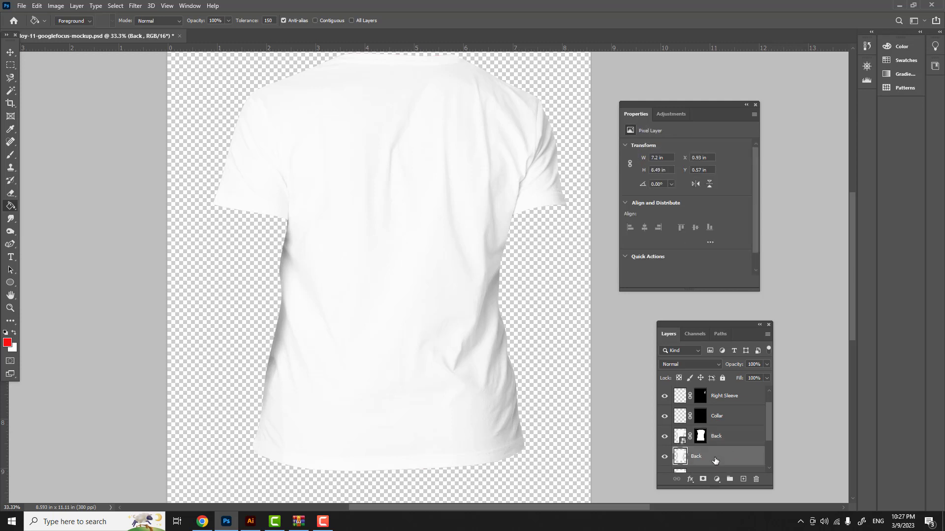
{"action": "key", "text": "Return"}
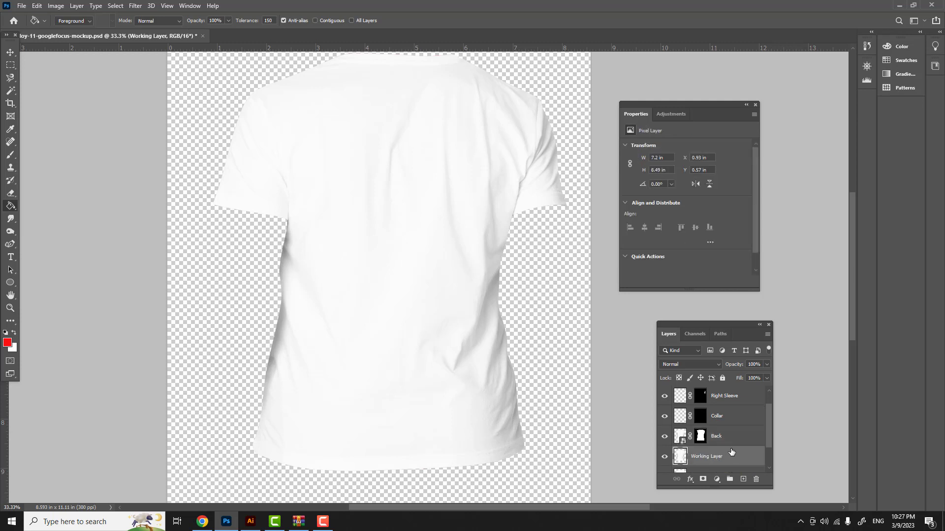
{"action": "scroll", "coordinate": [736, 428], "scroll_direction": "up", "scroll_amount": 1}
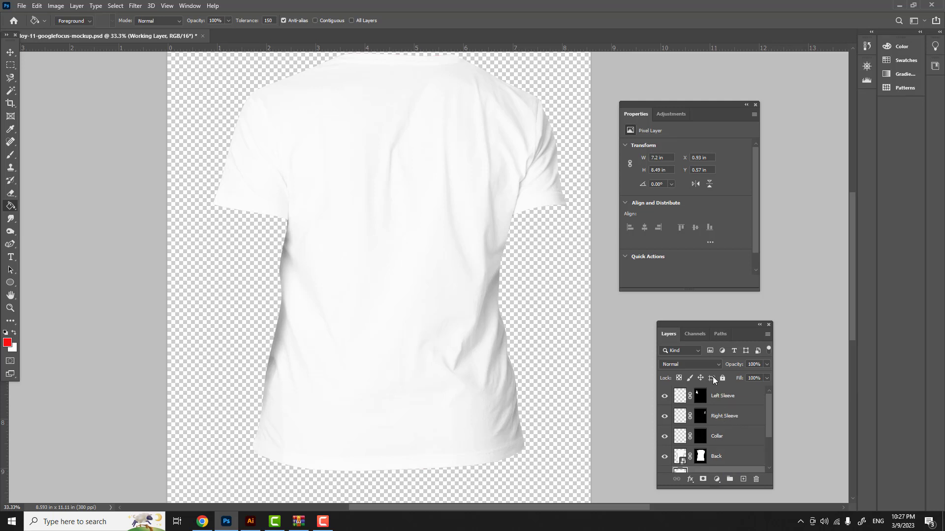
Duplicate the Collar layer, naming the copy 'Collar'.
{"action": "right_click", "coordinate": [741, 441]}
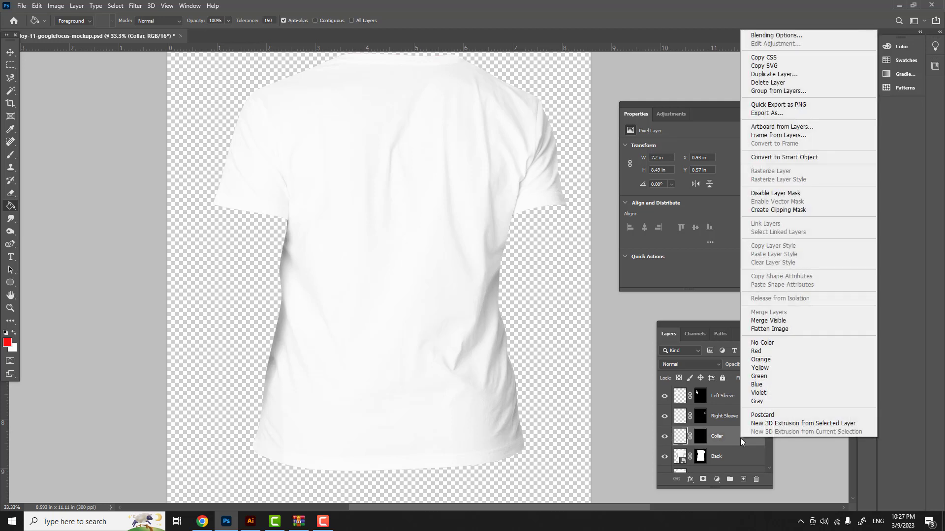
{"action": "left_click", "coordinate": [771, 74]}
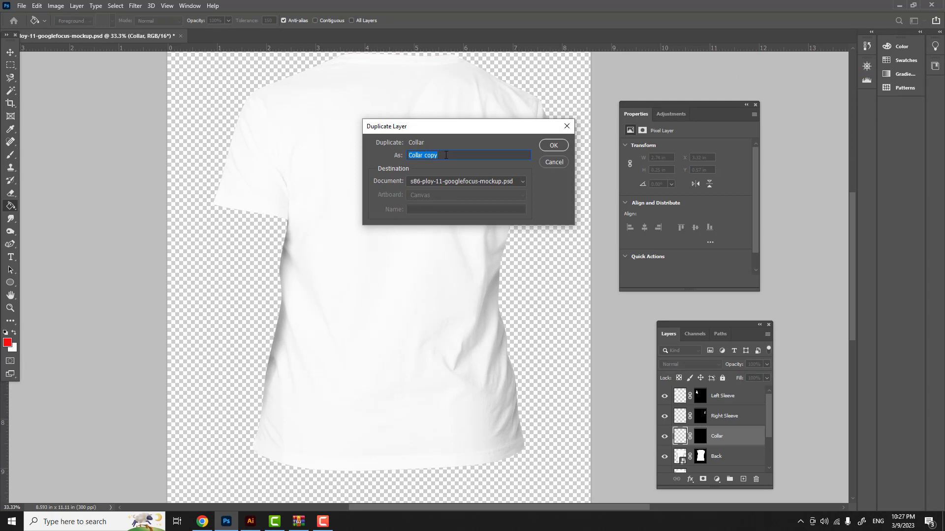
{"action": "left_click_drag", "start_coordinate": [439, 155], "coordinate": [427, 155]}
{"action": "key", "text": "BackSpace"}
{"action": "left_click", "coordinate": [553, 144]}
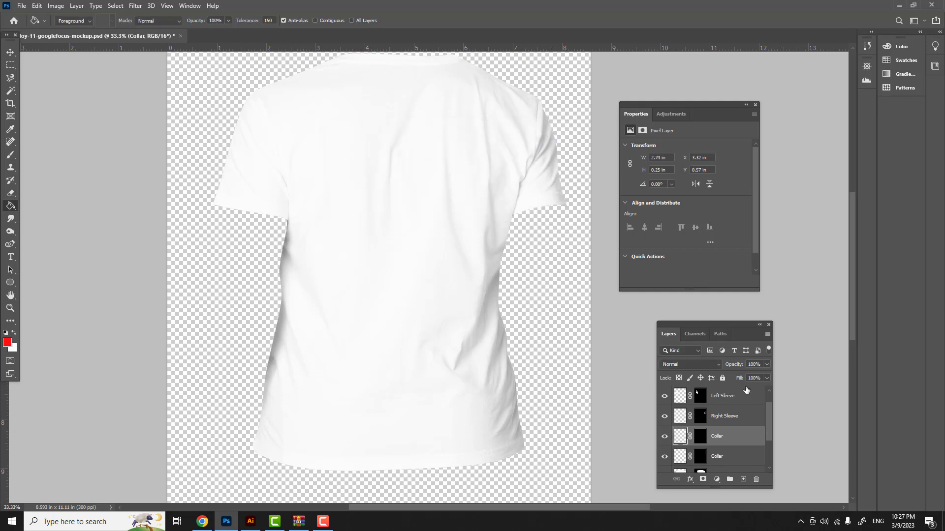
Delete the top Collar copy's mask and convert that layer to a smart object.
{"action": "scroll", "coordinate": [746, 390], "scroll_direction": "down", "scroll_amount": 2}
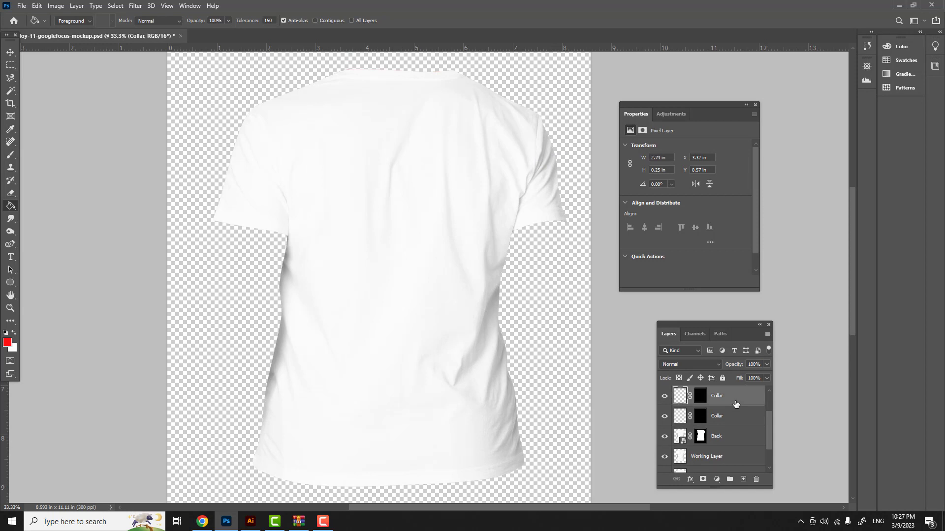
{"action": "right_click", "coordinate": [701, 399]}
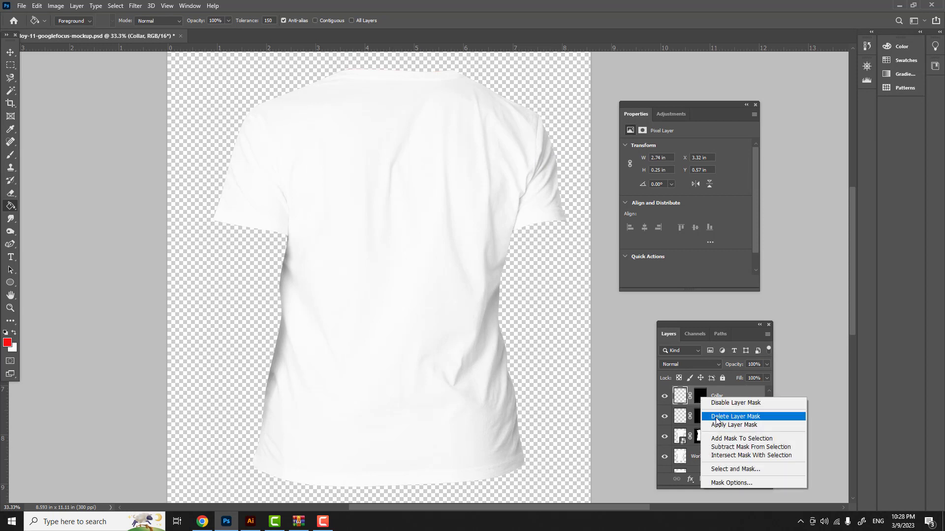
{"action": "left_click", "coordinate": [717, 418]}
{"action": "right_click", "coordinate": [731, 401]}
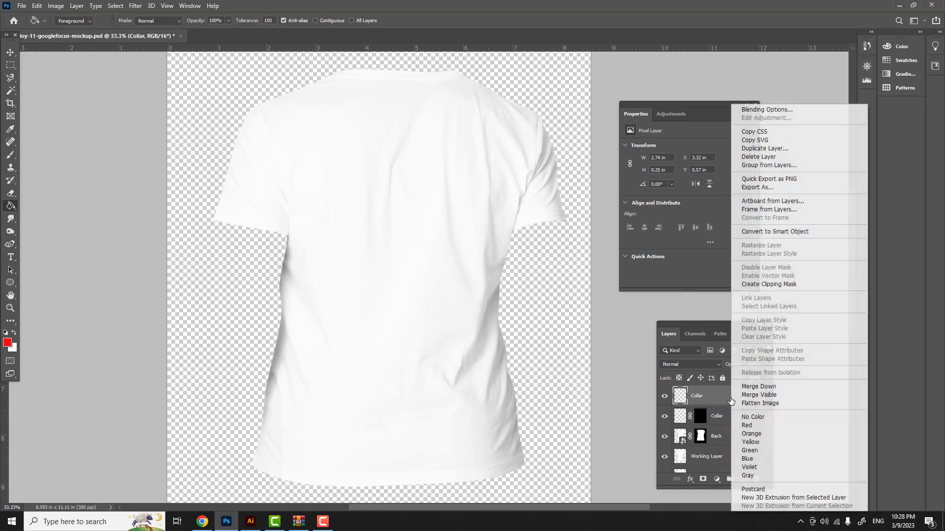
{"action": "left_click", "coordinate": [769, 232]}
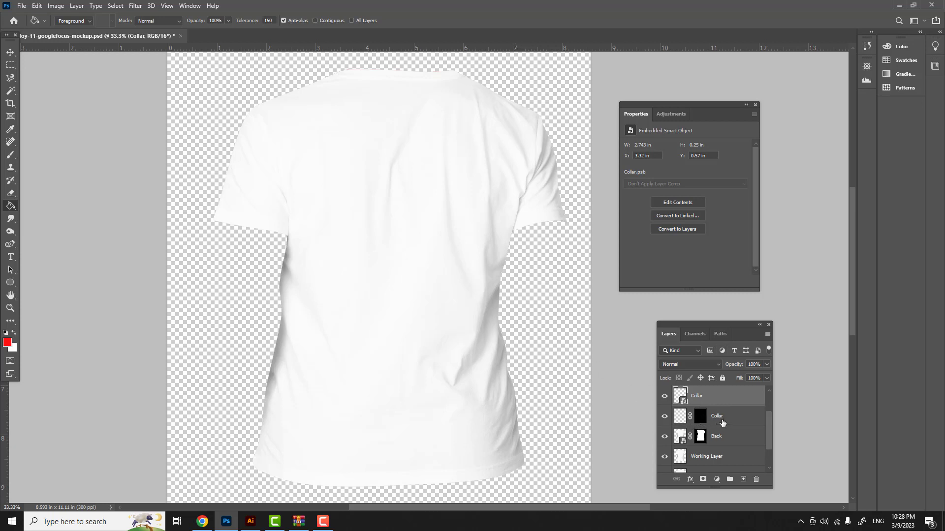
Move the collar mask onto the Collar smart object and delete the leftover pixel Collar layer.
{"action": "left_click_drag", "start_coordinate": [700, 420], "coordinate": [699, 395]}
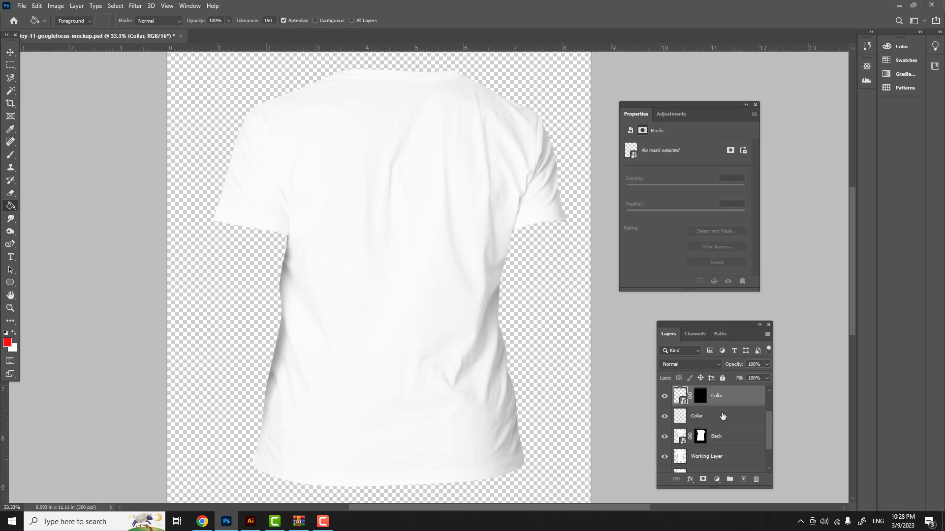
{"action": "left_click", "coordinate": [729, 419]}
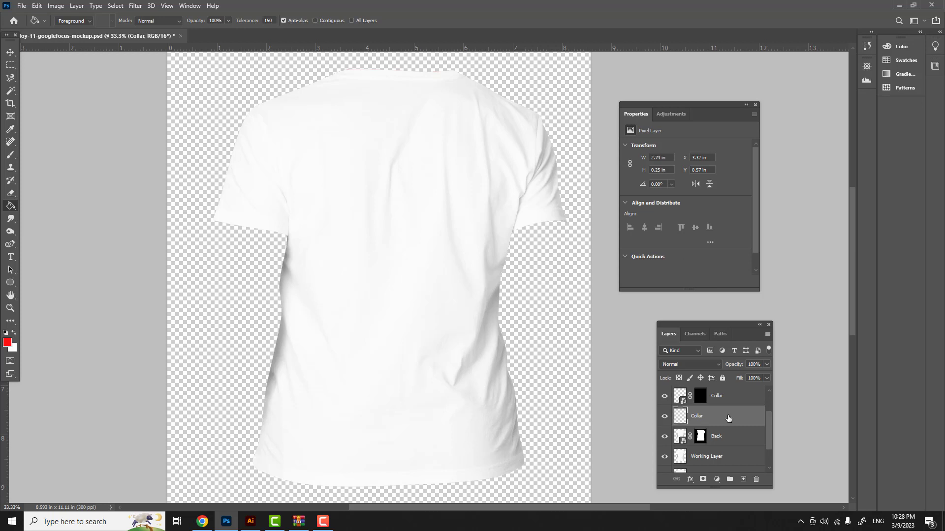
{"action": "right_click", "coordinate": [729, 419]}
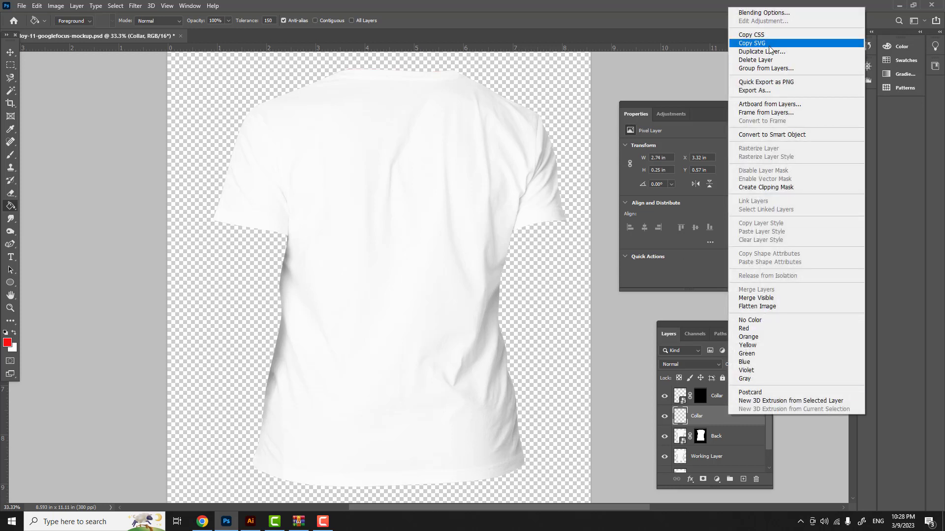
{"action": "left_click", "coordinate": [771, 61]}
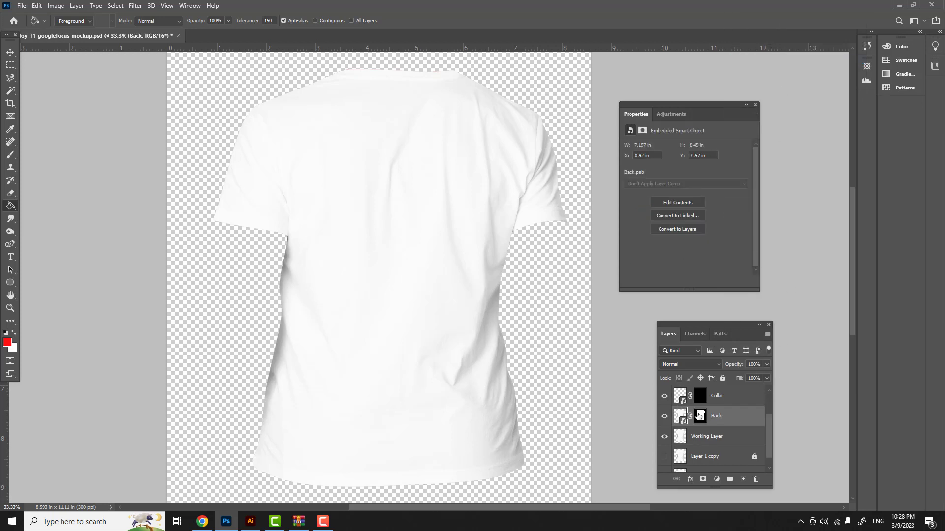
Start duplicating the Right Sleeve layer.
{"action": "scroll", "coordinate": [728, 424], "scroll_direction": "up", "scroll_amount": 1}
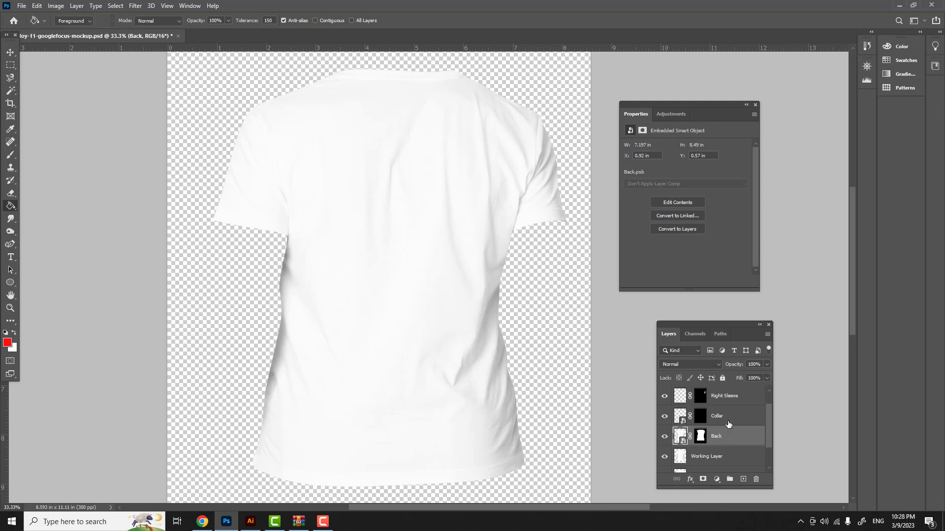
{"action": "scroll", "coordinate": [728, 425], "scroll_direction": "up", "scroll_amount": 1}
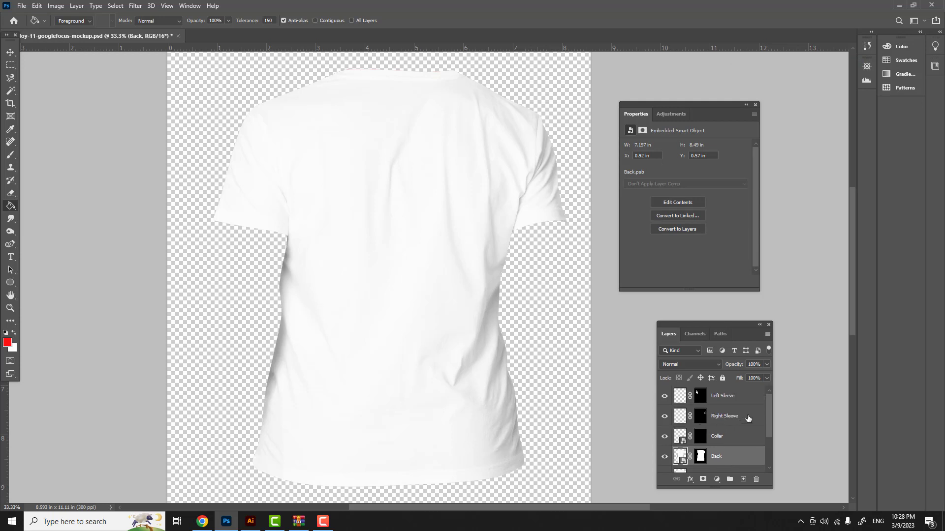
{"action": "right_click", "coordinate": [746, 417]}
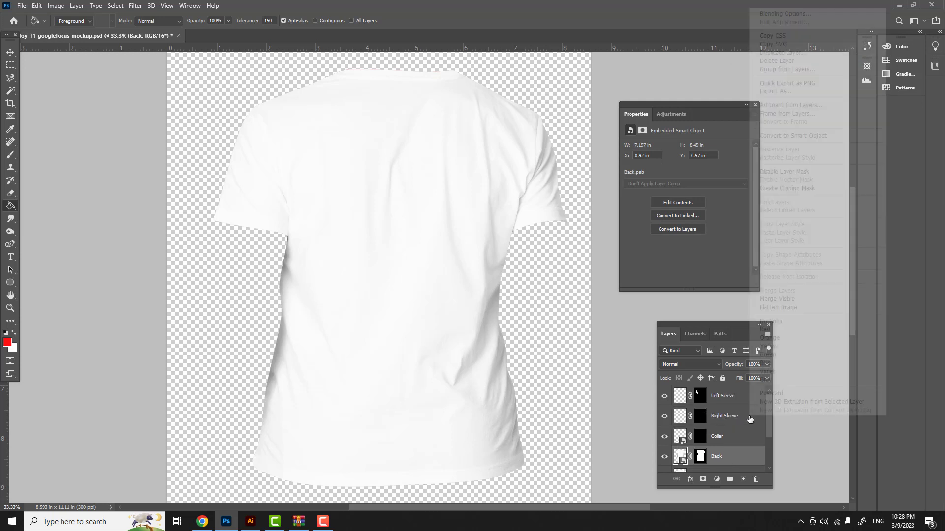
{"action": "left_click", "coordinate": [781, 53]}
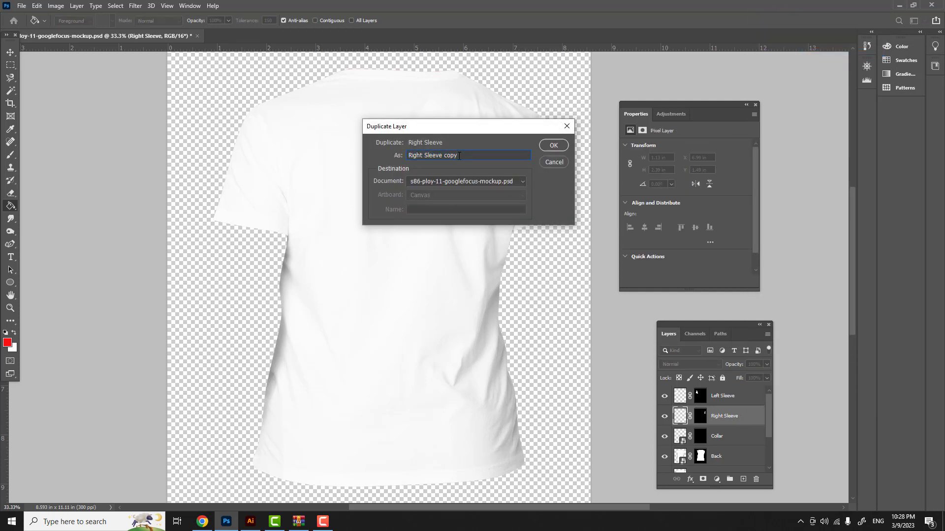
Name the duplicate 'Right Sleeve' by removing 'copy' and confirm.
{"action": "double_click", "coordinate": [445, 156]}
{"action": "key", "text": "BackSpace"}
{"action": "left_click", "coordinate": [554, 145]}
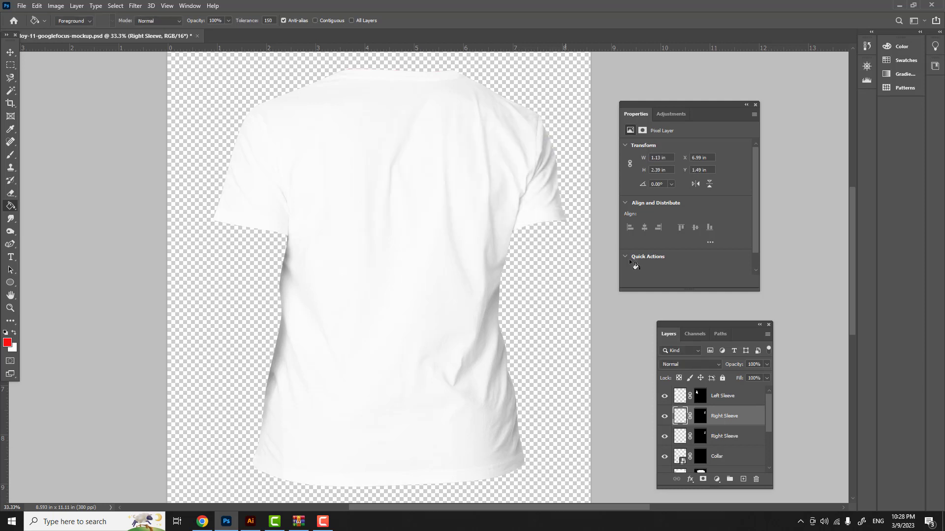
Delete the top Right Sleeve layer's mask and convert it to a smart object.
{"action": "right_click", "coordinate": [702, 420]}
{"action": "left_click", "coordinate": [716, 438]}
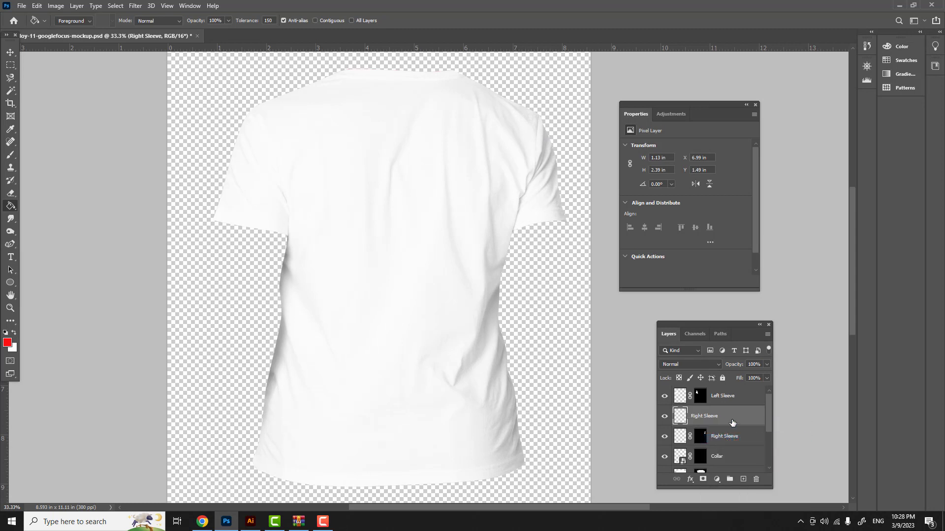
{"action": "right_click", "coordinate": [735, 417]}
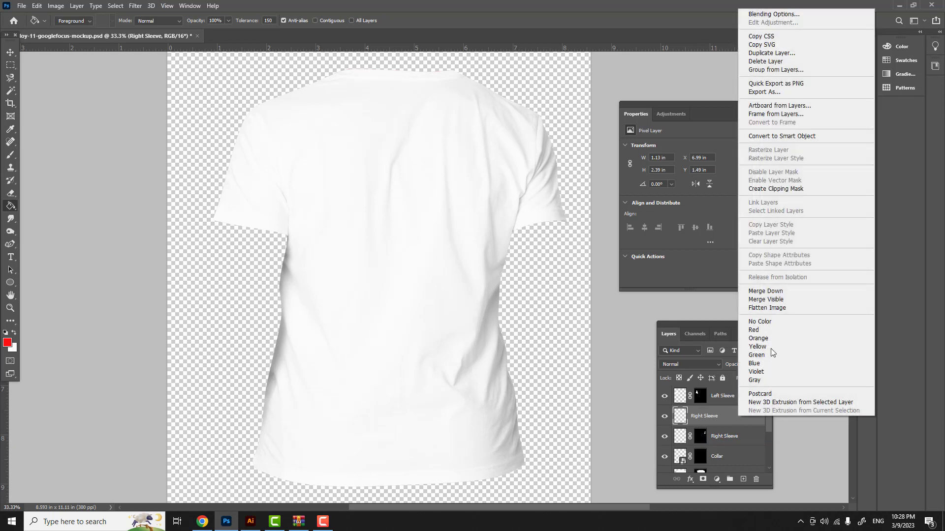
{"action": "left_click", "coordinate": [781, 136]}
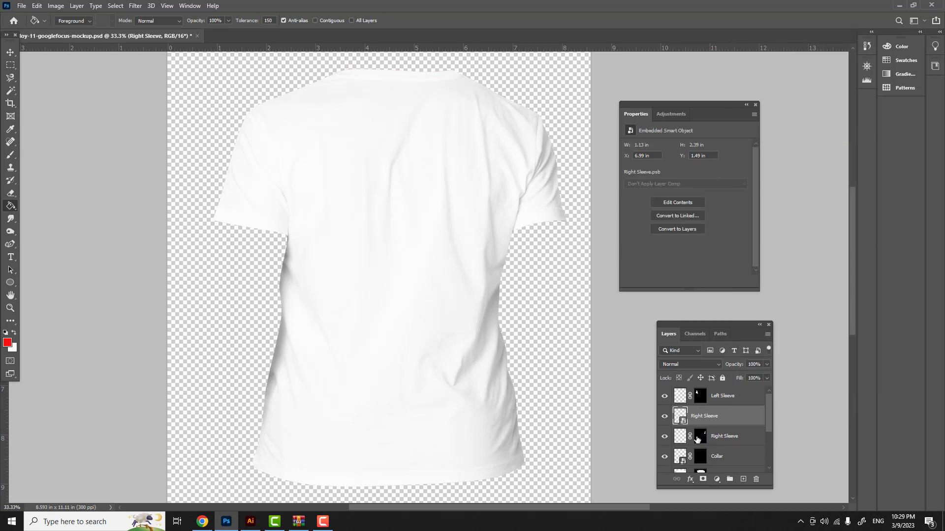
Move the sleeve mask onto the Right Sleeve smart object and delete the leftover pixel layer.
{"action": "left_click_drag", "start_coordinate": [702, 417], "coordinate": [706, 422]}
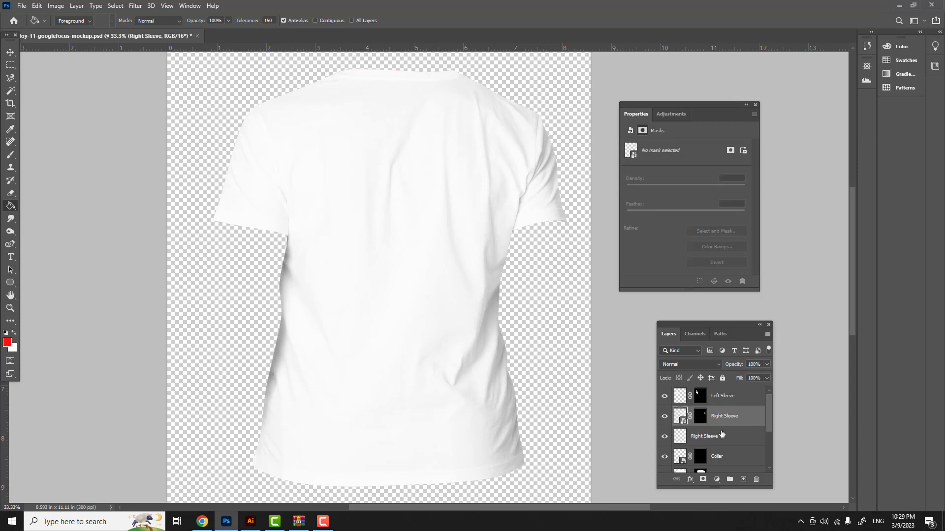
{"action": "left_click", "coordinate": [732, 438]}
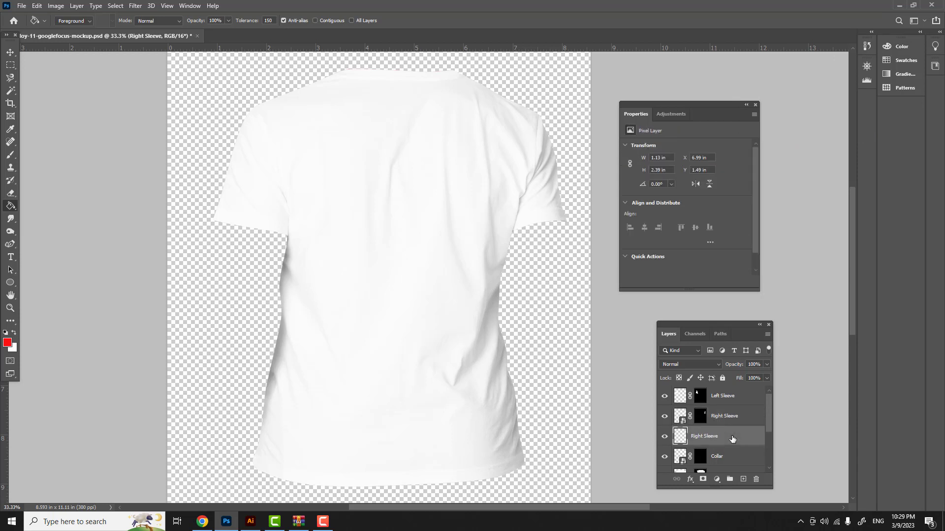
{"action": "right_click", "coordinate": [732, 438]}
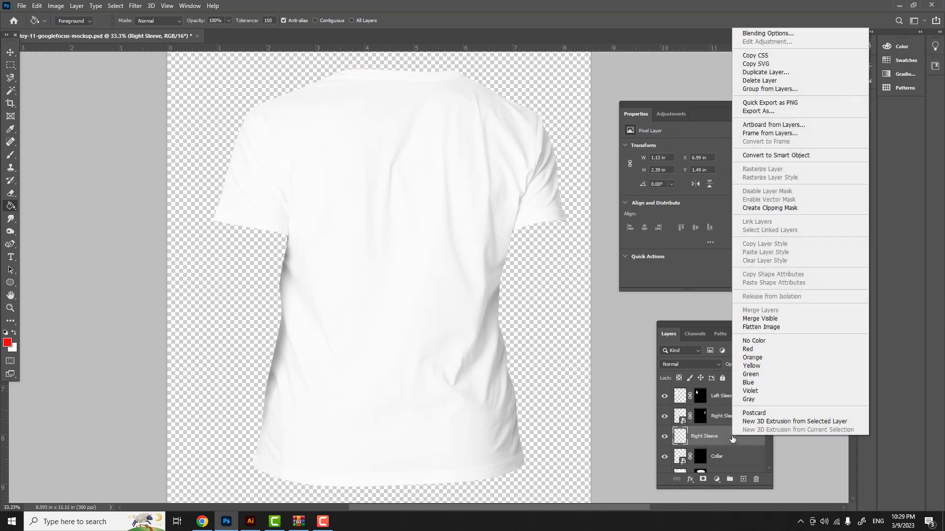
{"action": "left_click", "coordinate": [752, 82]}
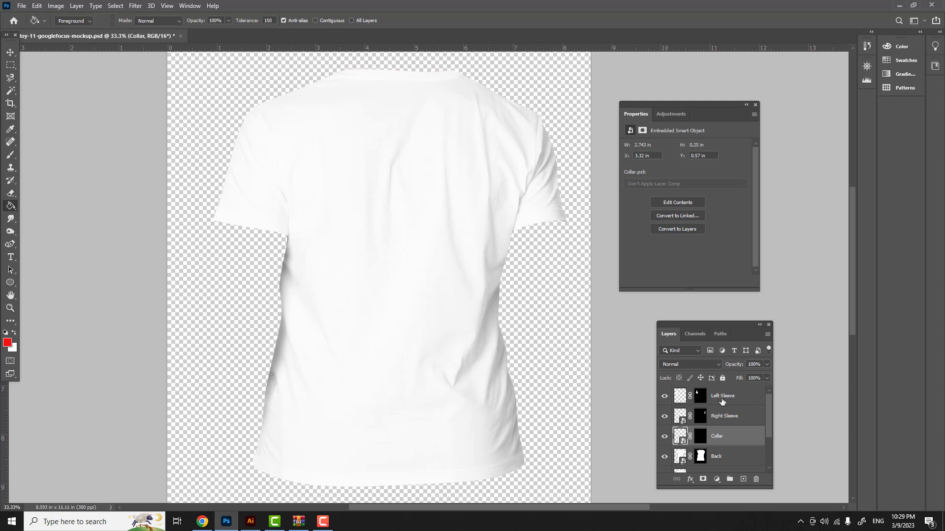
Duplicate the Left Sleeve layer, naming the copy 'Left Sleeve'.
{"action": "left_click", "coordinate": [747, 401]}
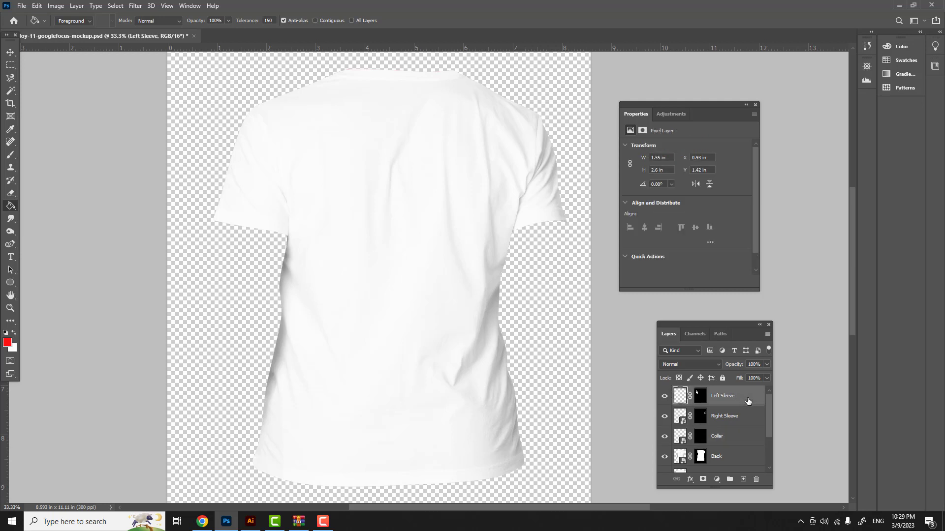
{"action": "right_click", "coordinate": [748, 401]}
{"action": "left_click", "coordinate": [782, 149]}
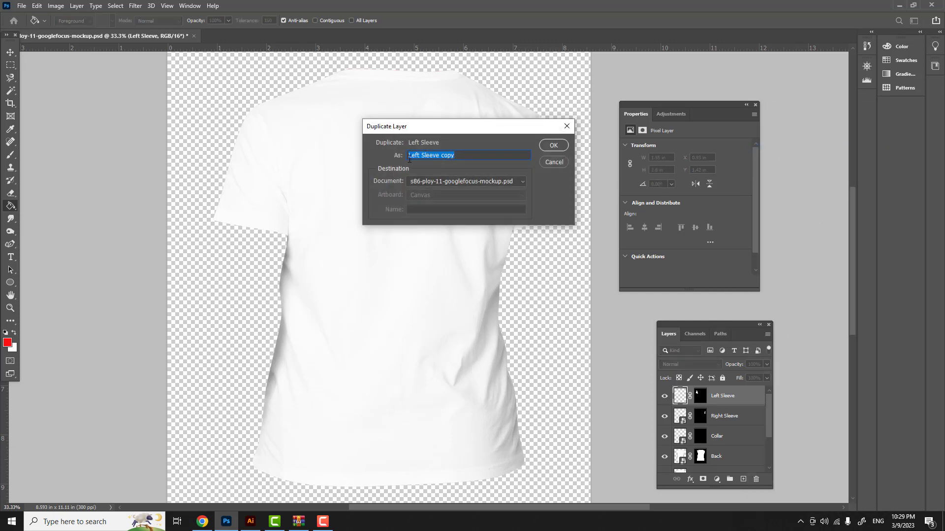
{"action": "left_click_drag", "start_coordinate": [439, 156], "coordinate": [471, 155]}
{"action": "key", "text": "BackSpace"}
{"action": "left_click", "coordinate": [552, 146]}
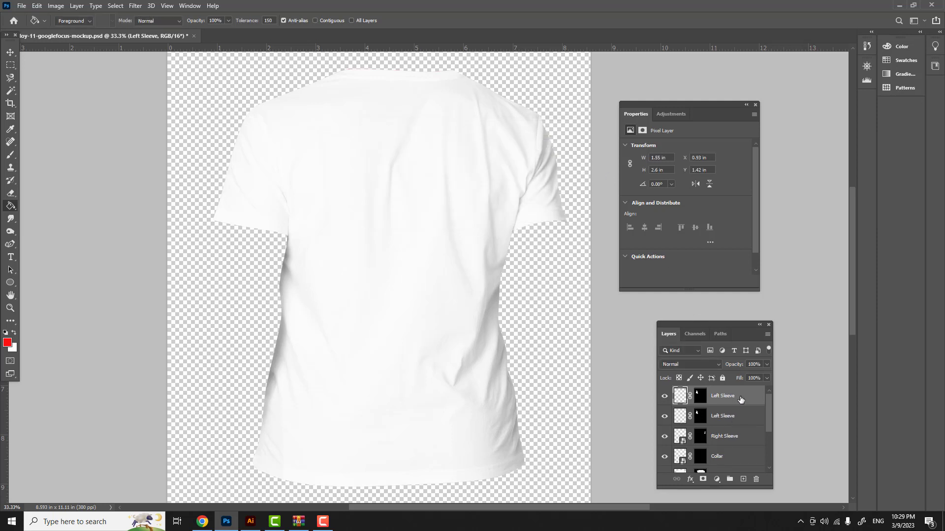
Delete the top Left Sleeve layer's mask and convert it to a smart object.
{"action": "right_click", "coordinate": [700, 400]}
{"action": "left_click", "coordinate": [718, 418]}
{"action": "right_click", "coordinate": [735, 397]}
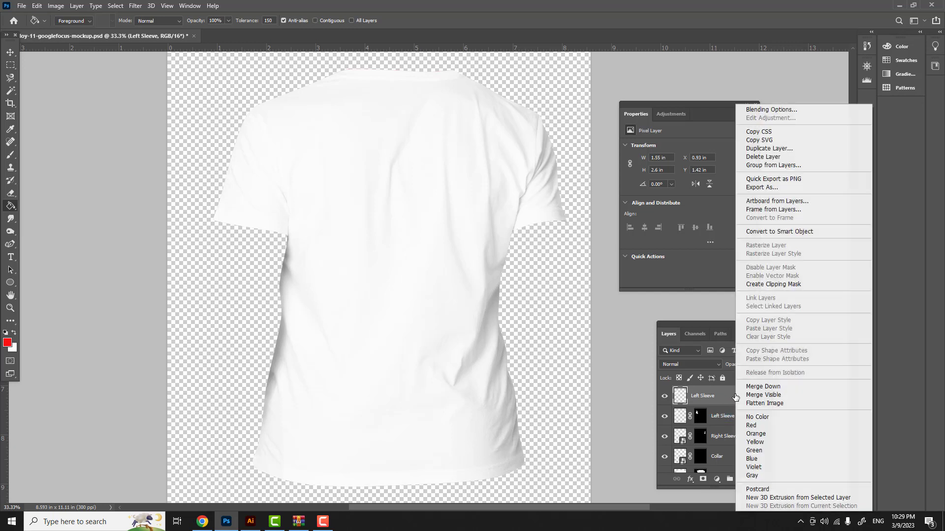
{"action": "left_click", "coordinate": [776, 233]}
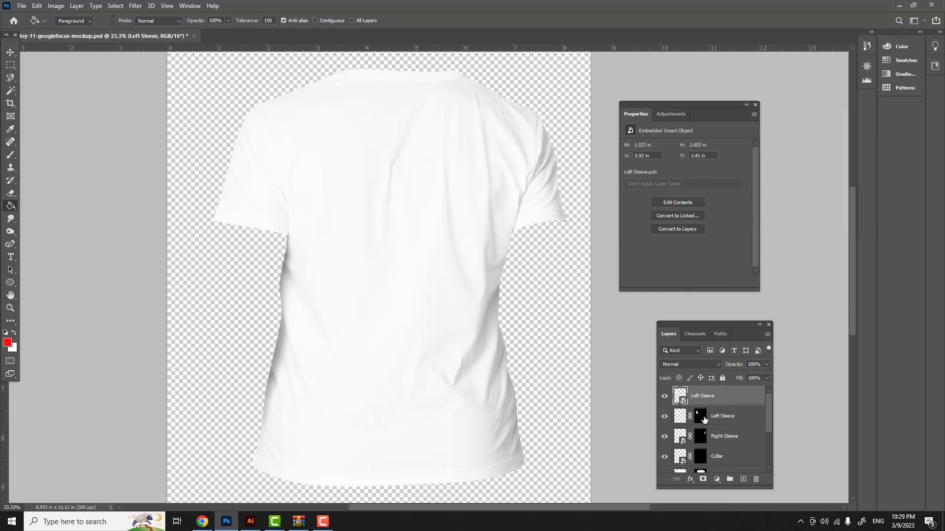
Move the sleeve mask onto the Left Sleeve smart object and delete the leftover pixel layer.
{"action": "left_click_drag", "start_coordinate": [704, 419], "coordinate": [706, 402]}
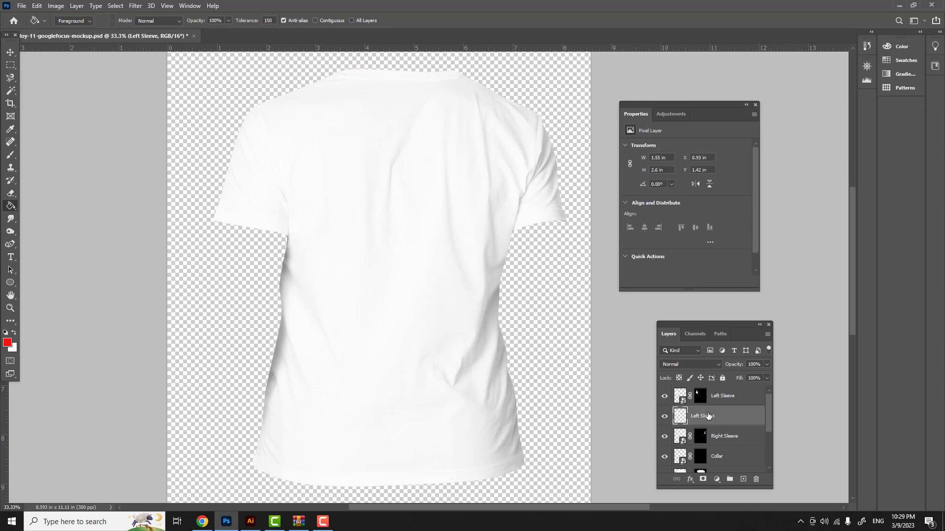
{"action": "key", "text": "Delete"}
{"action": "key", "text": "ctrl+z"}
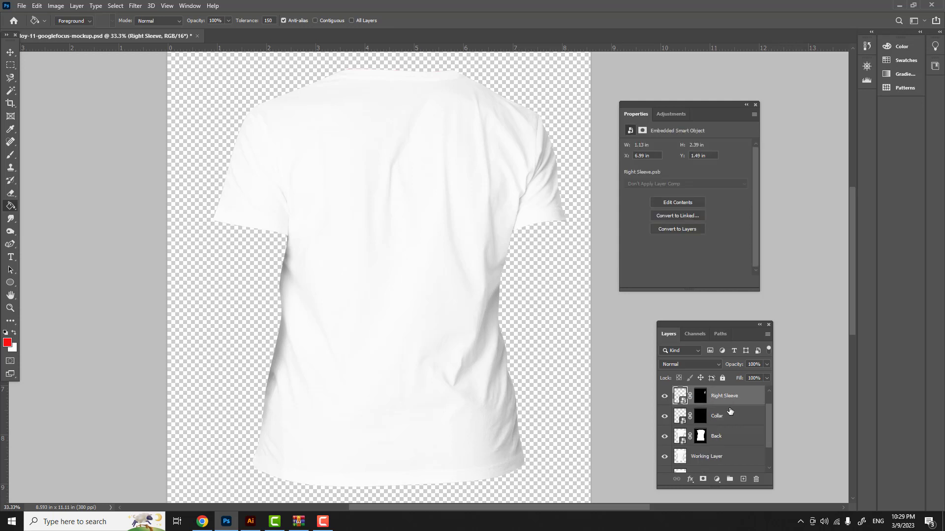
{"action": "key", "text": "ctrl+shift+z"}
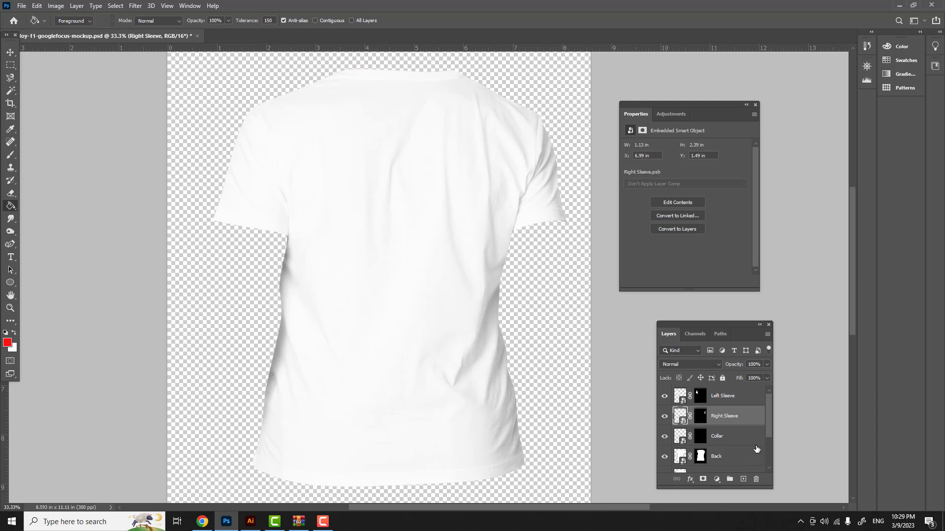
{"action": "mouse_move", "coordinate": [766, 430]}
{"action": "left_mouse_down"}
{"action": "mouse_move", "coordinate": [769, 456]}
{"action": "mouse_move", "coordinate": [763, 426]}
{"action": "left_mouse_up"}
Switch to Illustrator and zoom in on the jersey artboard.
{"action": "left_click", "coordinate": [251, 524]}
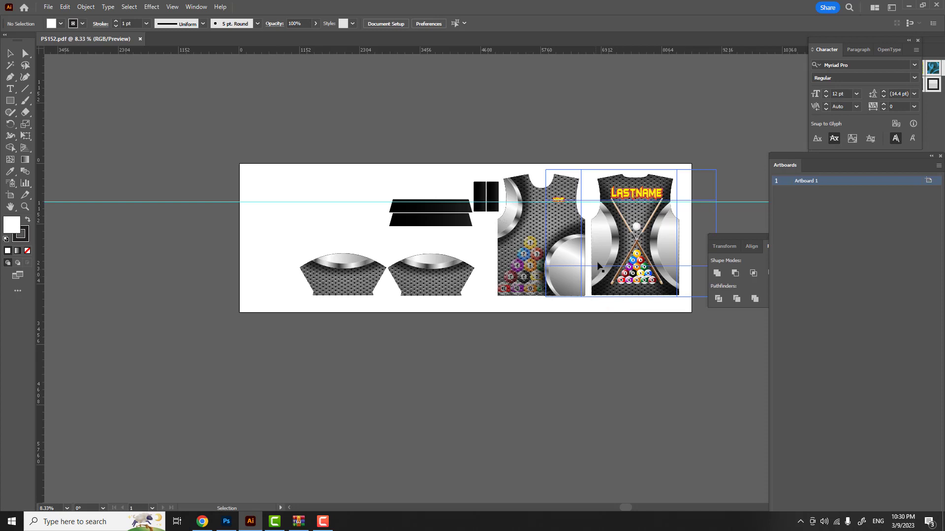
{"action": "scroll", "coordinate": [480, 295], "scroll_direction": "left", "scroll_amount": 1}
{"action": "scroll", "coordinate": [481, 295], "scroll_direction": "right", "scroll_amount": 3}
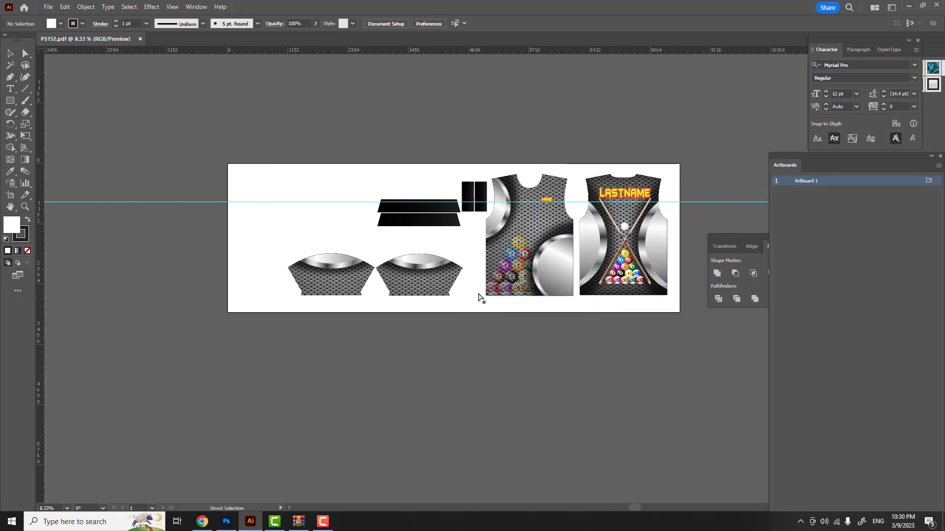
{"action": "scroll", "coordinate": [481, 295], "scroll_direction": "right", "scroll_amount": 5}
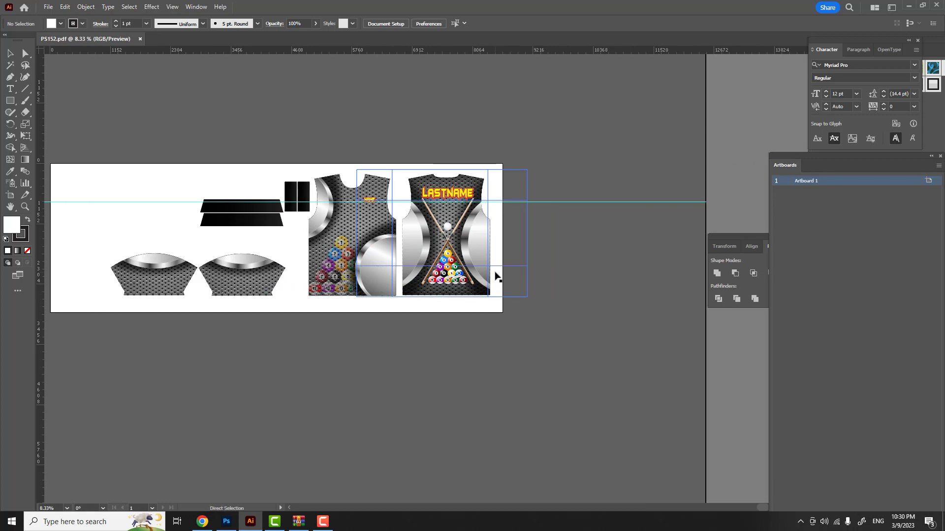
{"action": "key", "text": "ctrl+equal"}
{"action": "scroll", "coordinate": [496, 276], "scroll_direction": "up", "scroll_amount": 2}
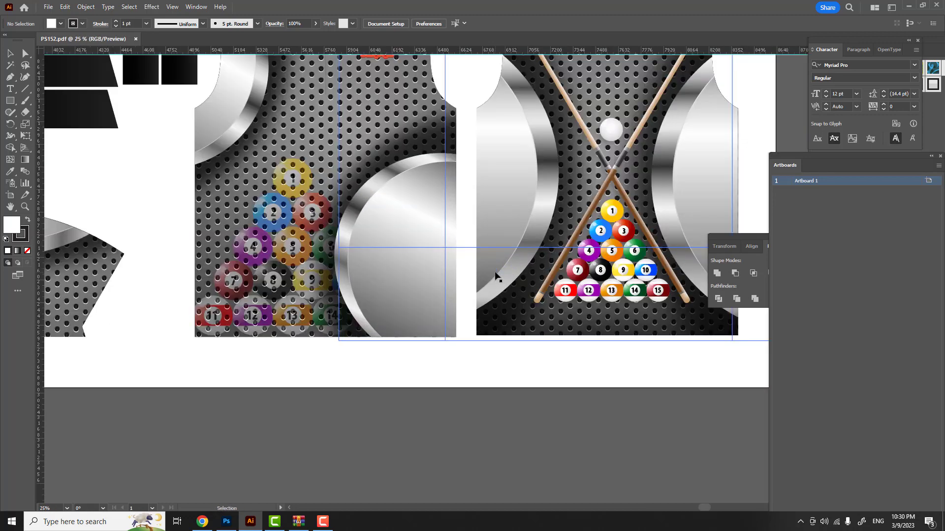
{"action": "scroll", "coordinate": [496, 284], "scroll_direction": "up", "scroll_amount": 3}
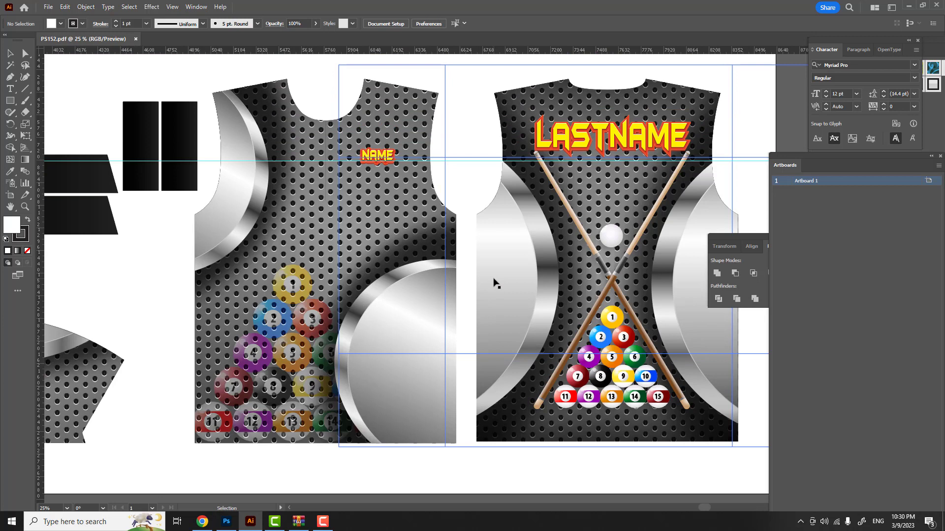
{"action": "scroll", "coordinate": [496, 284], "scroll_direction": "right", "scroll_amount": 3}
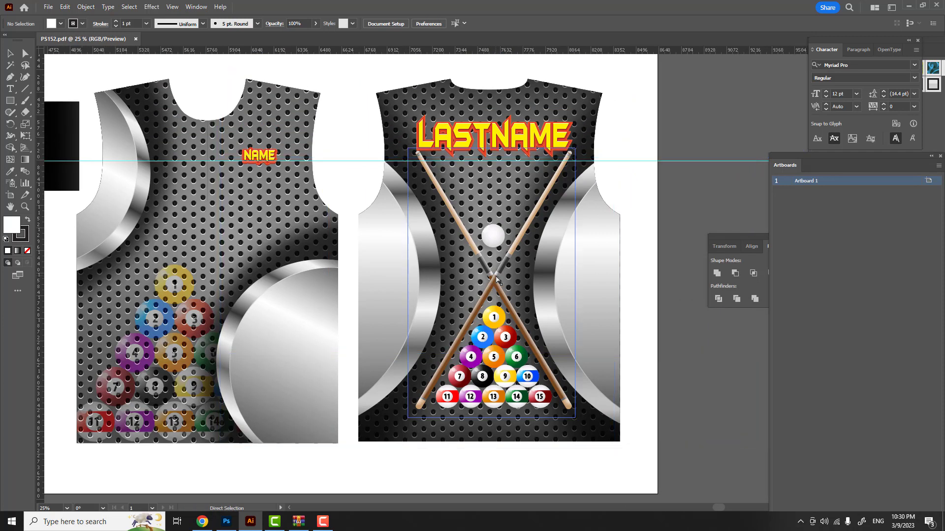
{"action": "scroll", "coordinate": [496, 279], "scroll_direction": "right", "scroll_amount": 1}
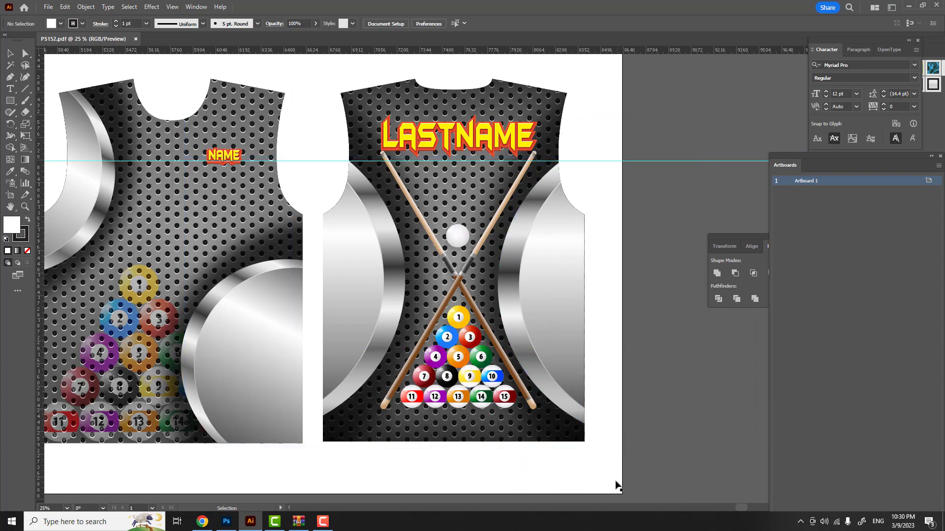
Select the clipped jersey artwork and show the Layers panel, moved slightly left.
{"action": "left_click", "coordinate": [596, 489]}
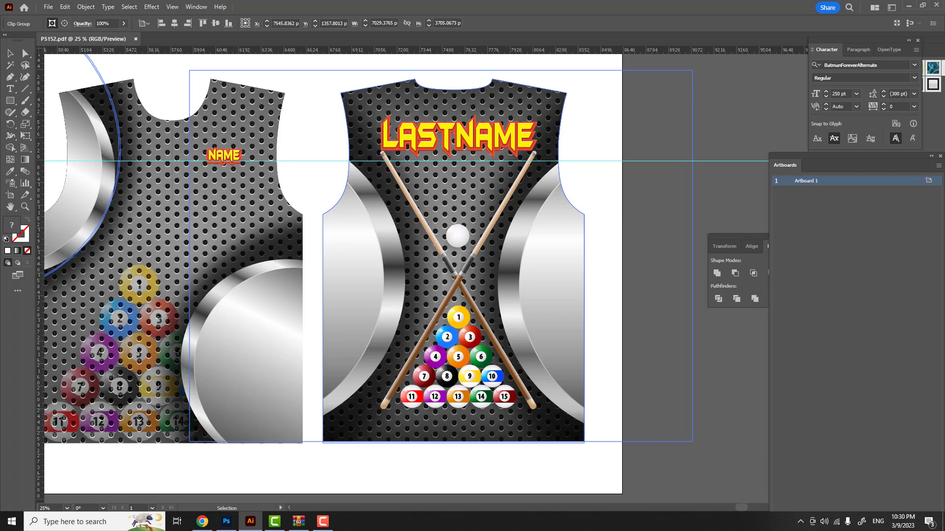
{"action": "key", "text": "F7"}
{"action": "left_click_drag", "start_coordinate": [691, 165], "coordinate": [692, 48]}
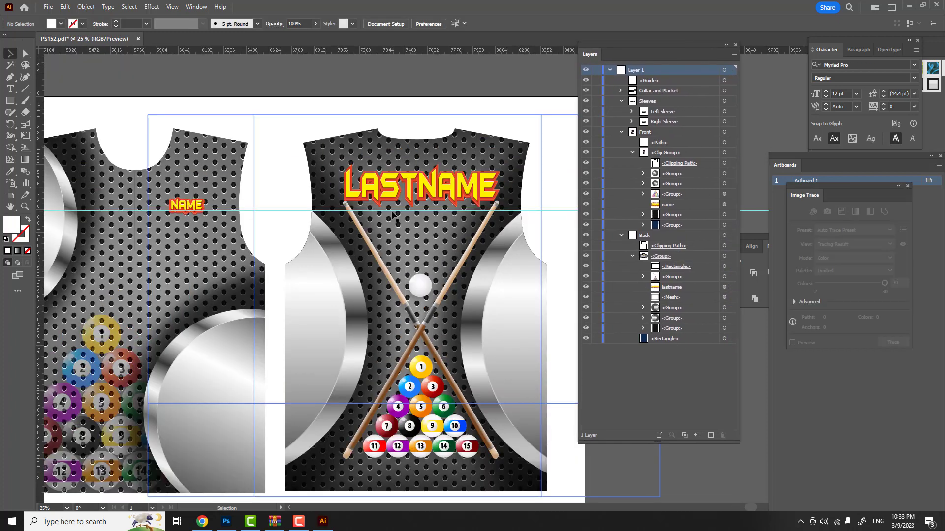
Target the whole Back group in the Layers panel.
{"action": "left_click", "coordinate": [133, 101]}
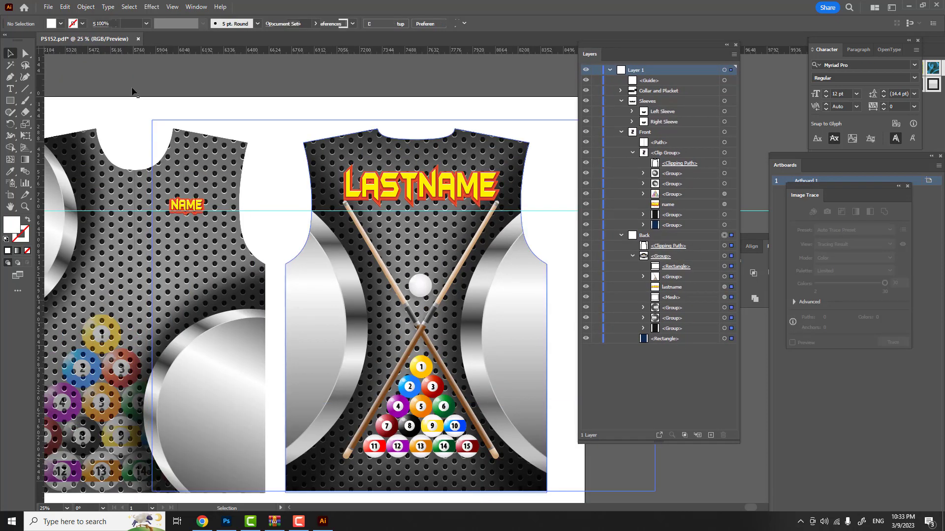
{"action": "scroll", "coordinate": [138, 115], "scroll_direction": "down", "scroll_amount": 1}
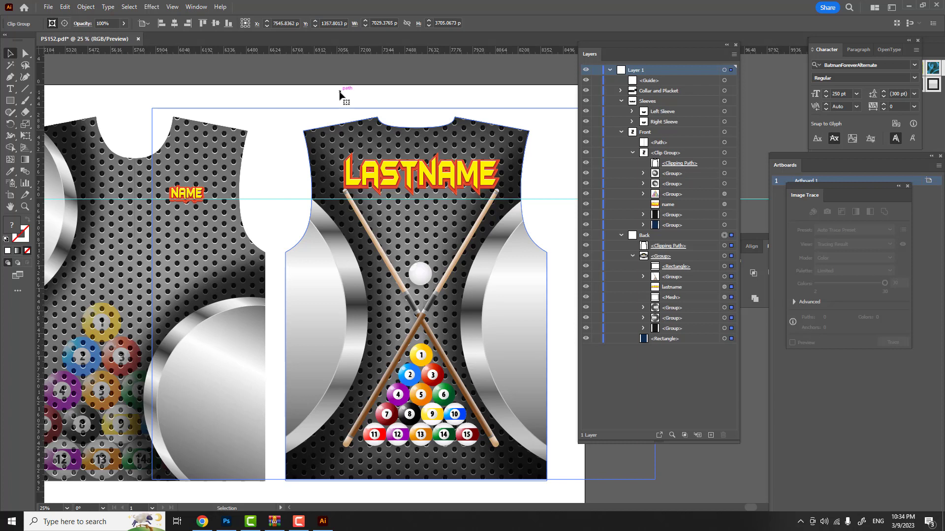
{"action": "left_click", "coordinate": [724, 235]}
Launch Snipping Tool from Windows search and minimize it.
{"action": "left_click", "coordinate": [94, 521]}
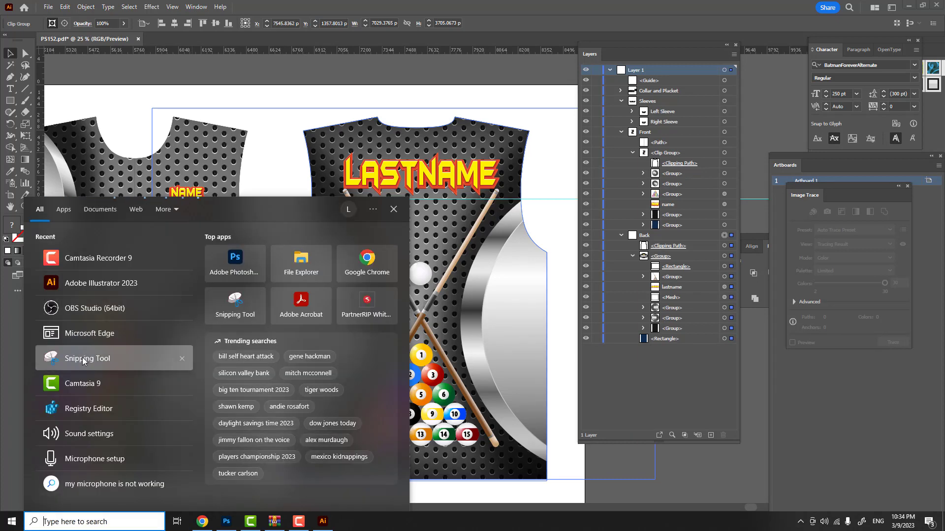
{"action": "left_click", "coordinate": [83, 360]}
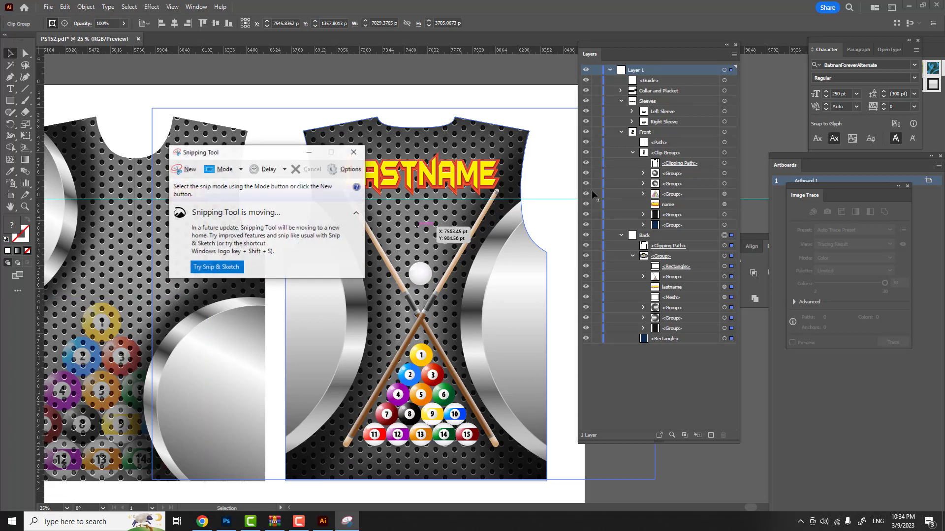
{"action": "left_click", "coordinate": [190, 169]}
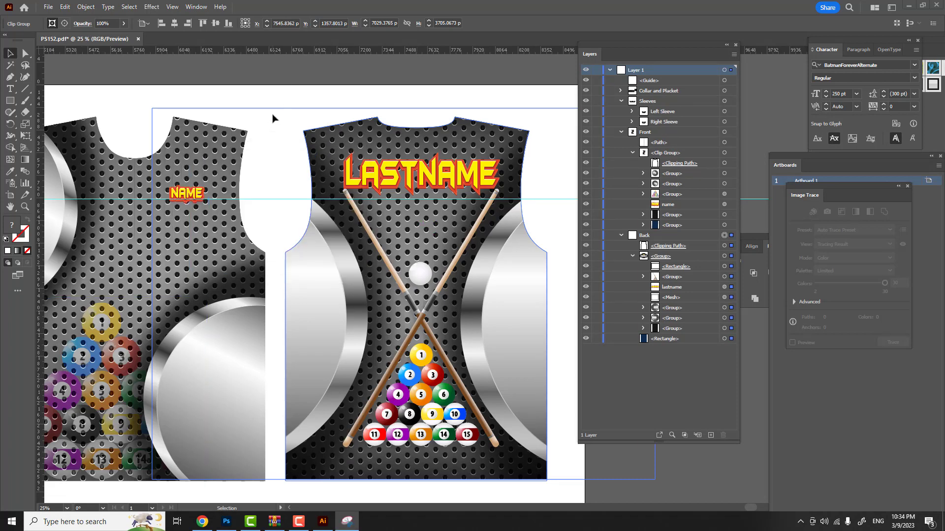
Clear all guides via View > Guides > Clear Guides, leaving nothing selected.
{"action": "left_click", "coordinate": [172, 6]}
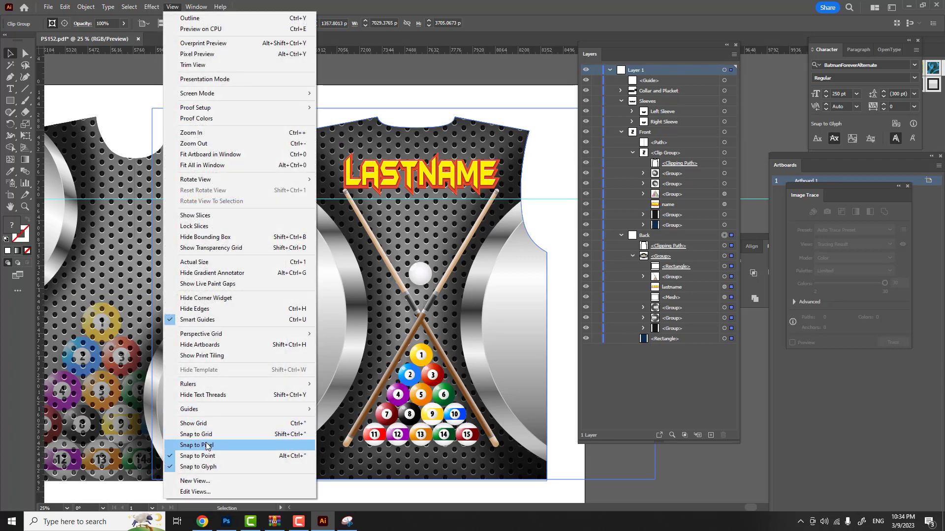
{"action": "mouse_move", "coordinate": [211, 412]}
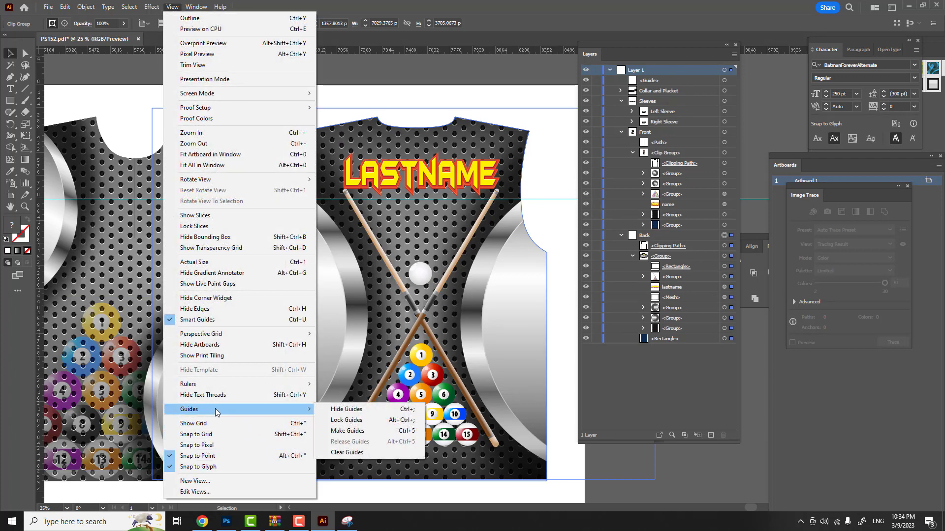
{"action": "left_click", "coordinate": [324, 455]}
{"action": "key", "text": "ctrl+z"}
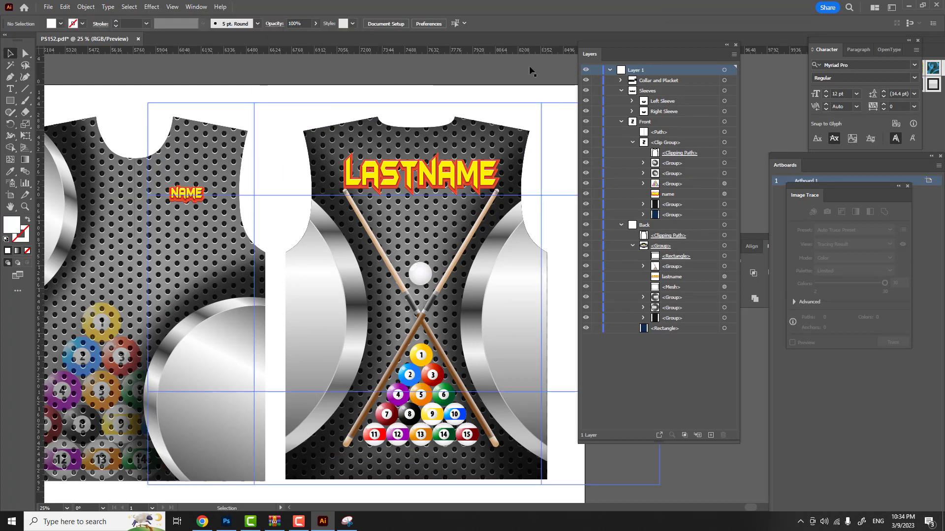
{"action": "key", "text": "ctrl+shift+z"}
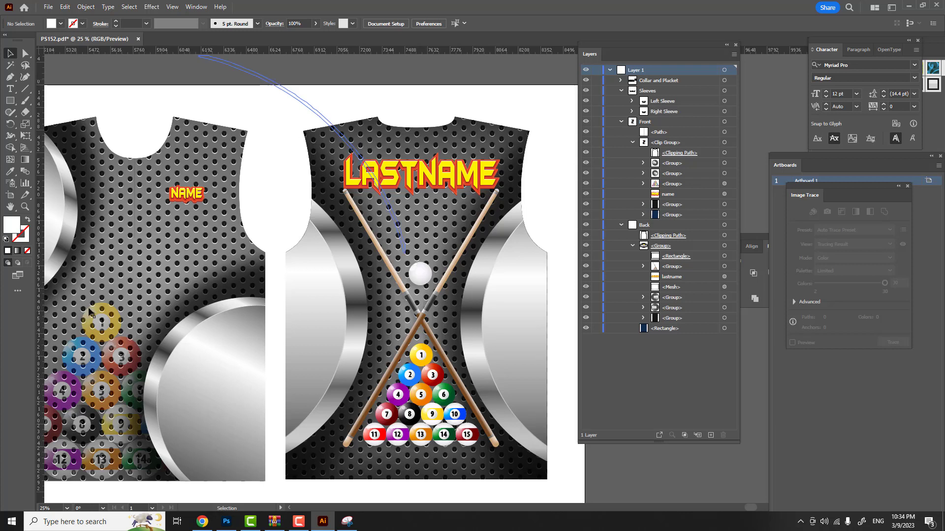
{"action": "key", "text": "ctrl+z"}
{"action": "key", "text": "ctrl+z"}
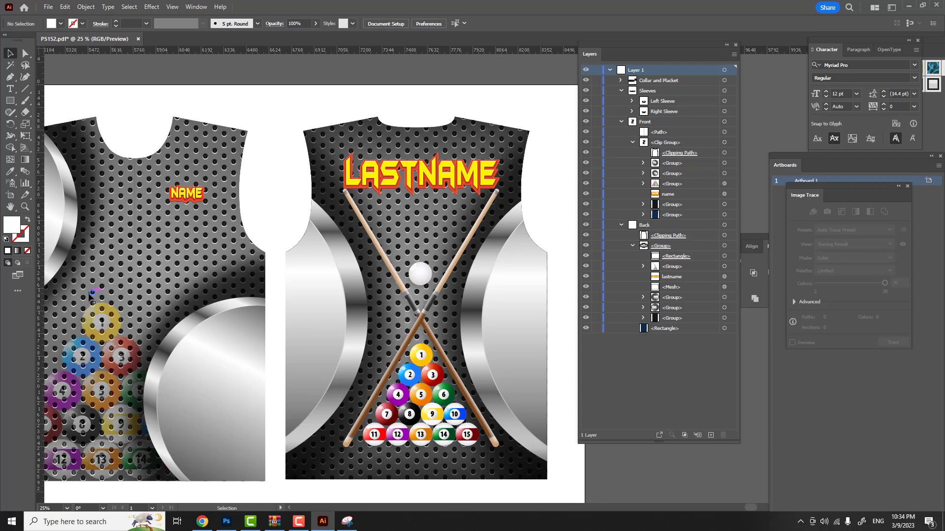
Take a new Snipping Tool capture around the back jersey design.
{"action": "left_click", "coordinate": [347, 521]}
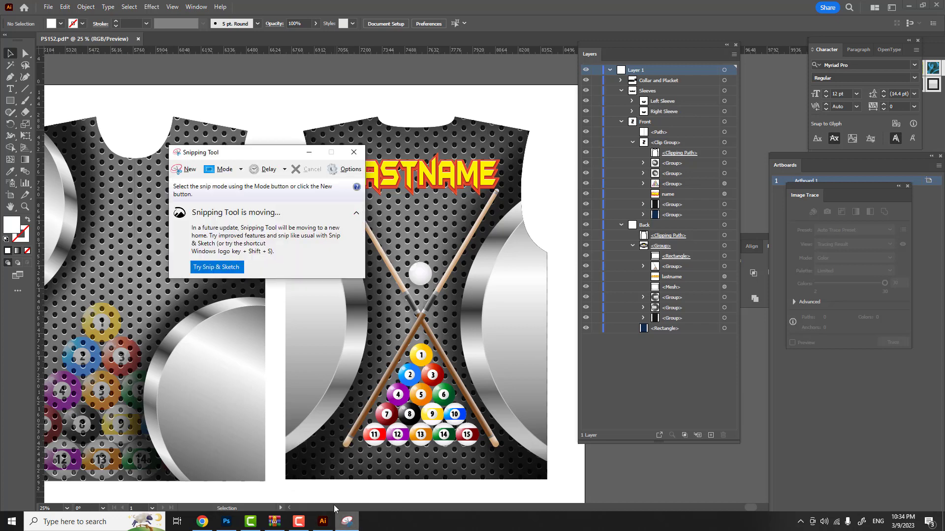
{"action": "left_click", "coordinate": [186, 169]}
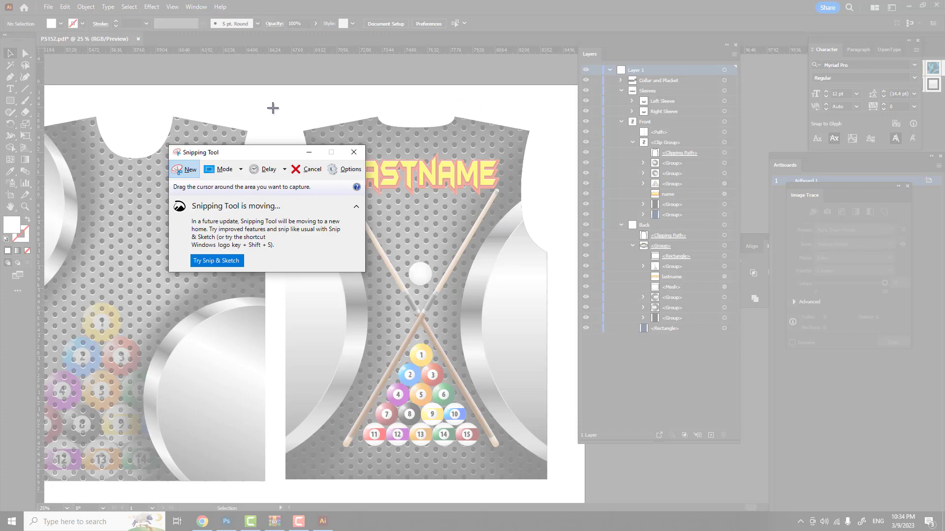
{"action": "left_click_drag", "start_coordinate": [274, 107], "coordinate": [554, 488]}
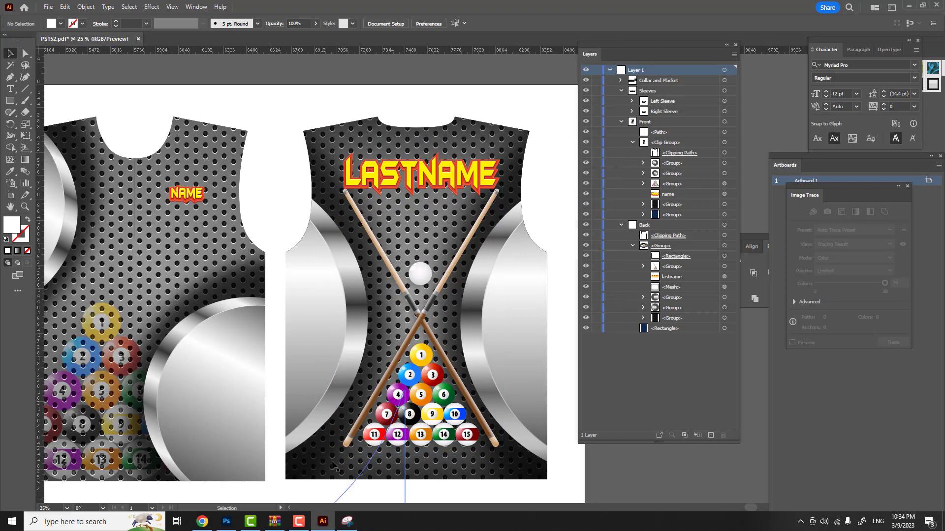
Copy the captured jersey snip and return to Photoshop.
{"action": "left_click", "coordinate": [347, 521]}
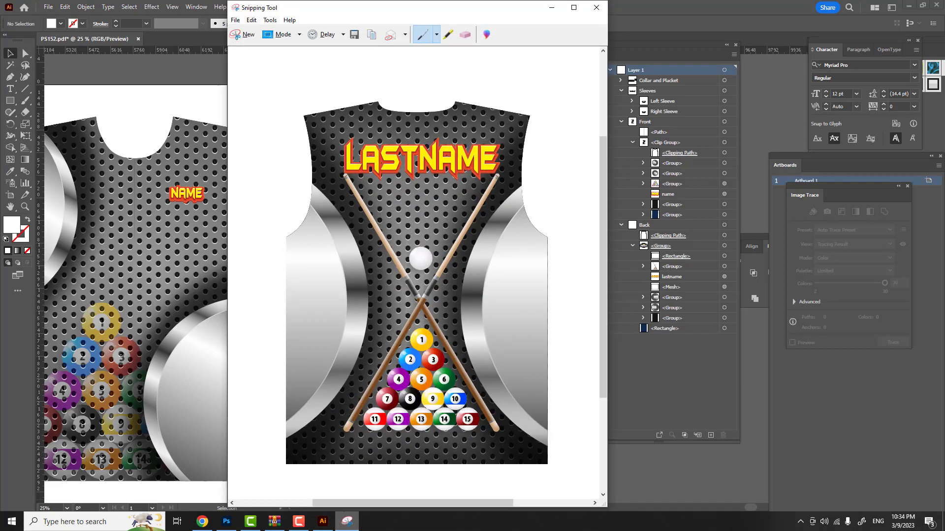
{"action": "left_click", "coordinate": [252, 21]}
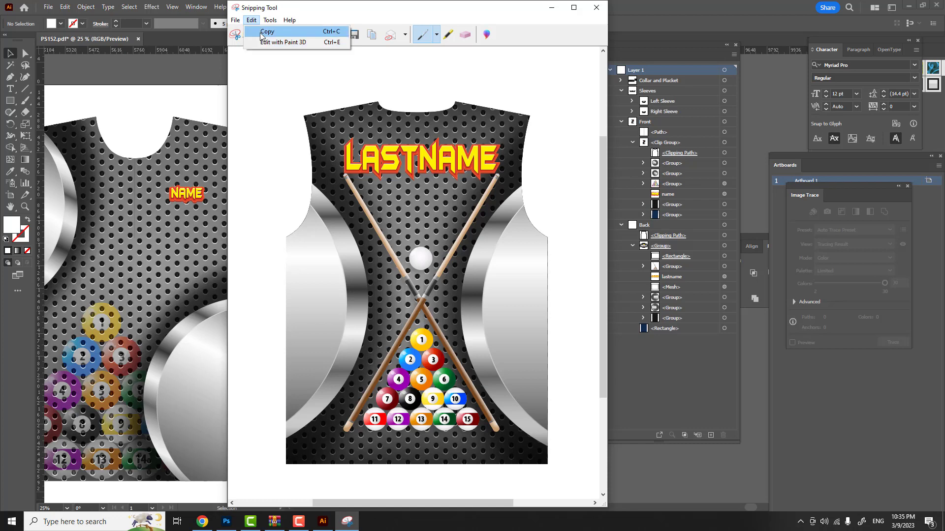
{"action": "left_click", "coordinate": [266, 30]}
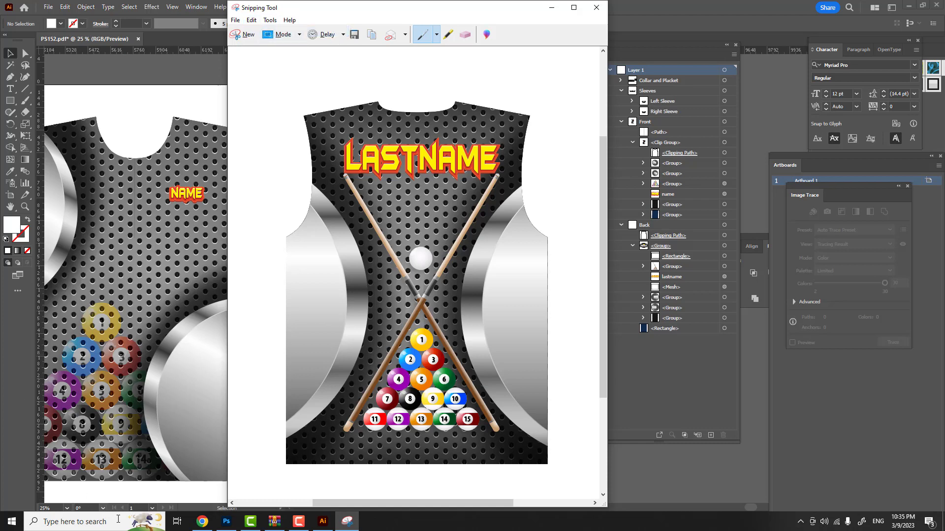
{"action": "left_click", "coordinate": [226, 521]}
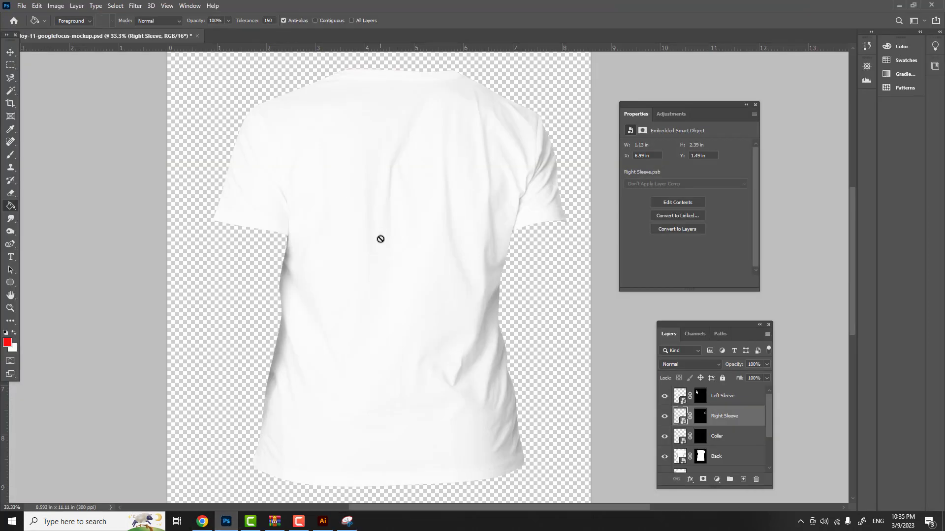
Open the Back smart object and paste the jersey design as a new layer.
{"action": "scroll", "coordinate": [742, 435], "scroll_direction": "down", "scroll_amount": 1}
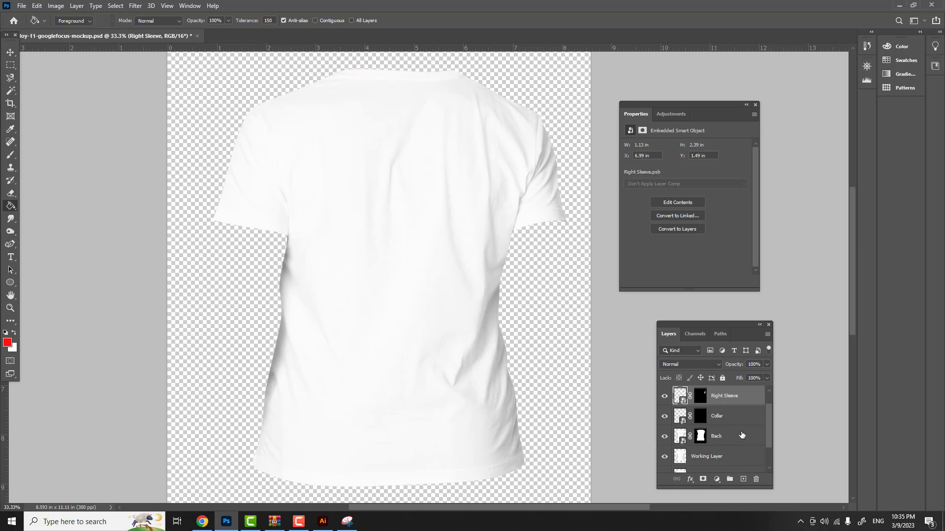
{"action": "double_click", "coordinate": [679, 437]}
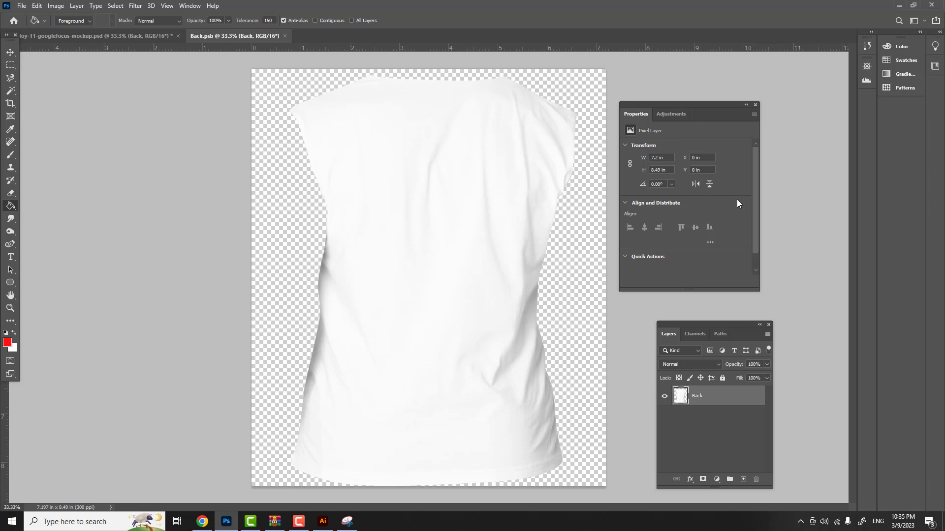
{"action": "key", "text": "ctrl+v"}
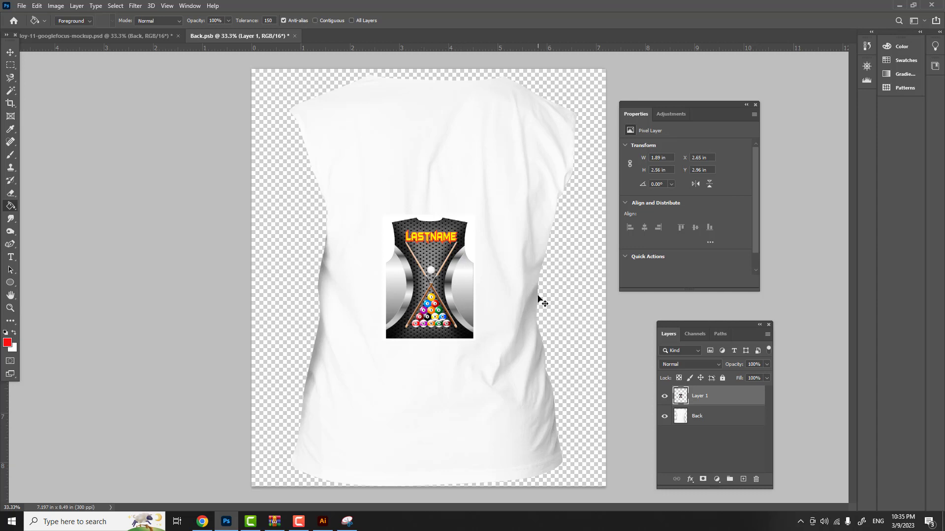
Scale the pasted design to about 330% wide and 340% tall, positioned over the shirt back.
{"action": "key", "text": "ctrl+t"}
{"action": "left_click_drag", "start_coordinate": [477, 213], "coordinate": [481, 207]}
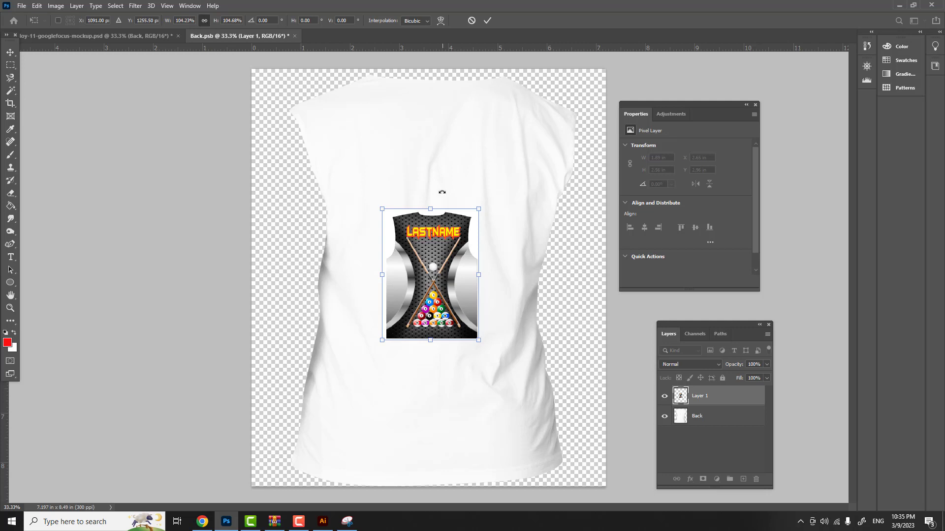
{"action": "left_click_drag", "start_coordinate": [478, 209], "coordinate": [599, 82]}
{"action": "left_click_drag", "start_coordinate": [381, 341], "coordinate": [244, 469]}
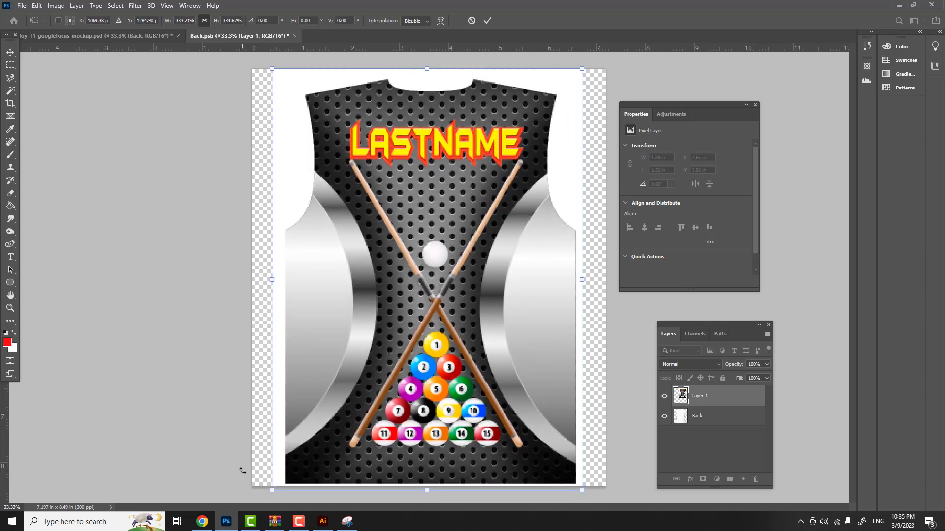
{"action": "left_click_drag", "start_coordinate": [427, 70], "coordinate": [429, 63]}
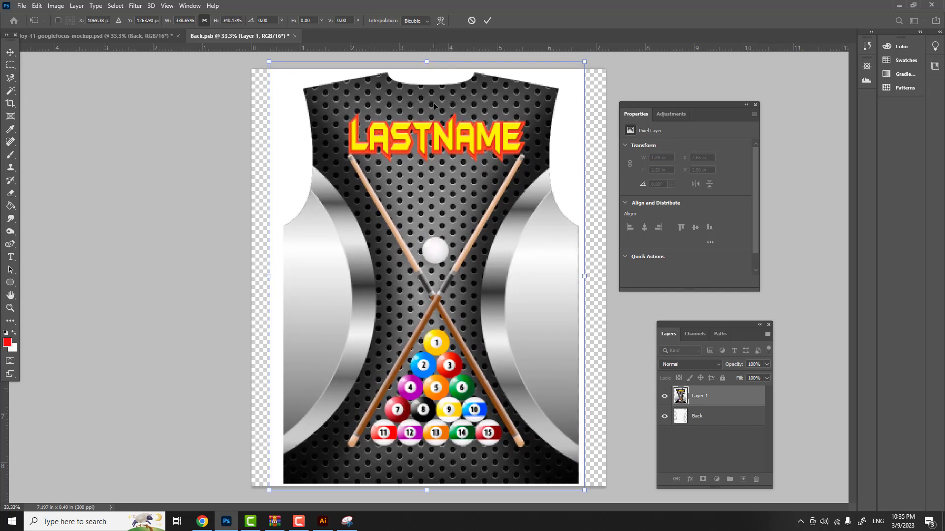
{"action": "left_click_drag", "start_coordinate": [433, 106], "coordinate": [430, 104]}
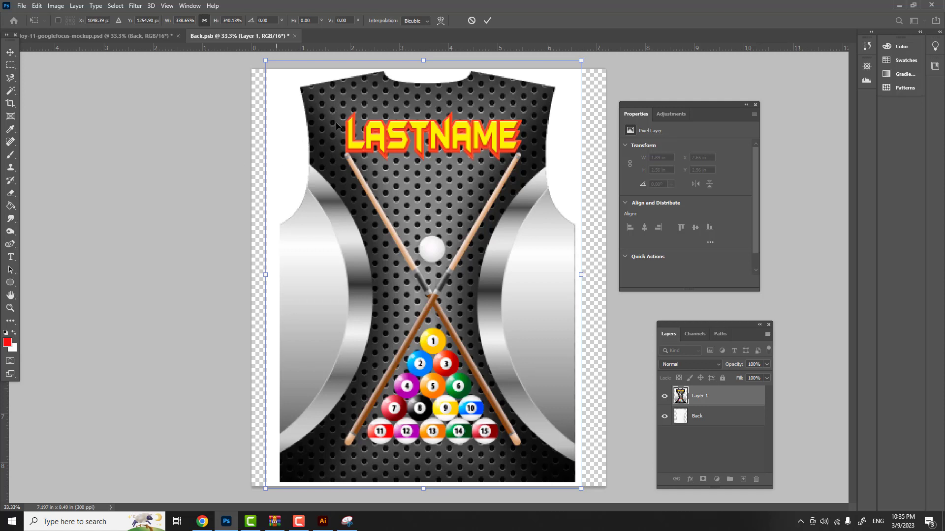
{"action": "left_click", "coordinate": [487, 20]}
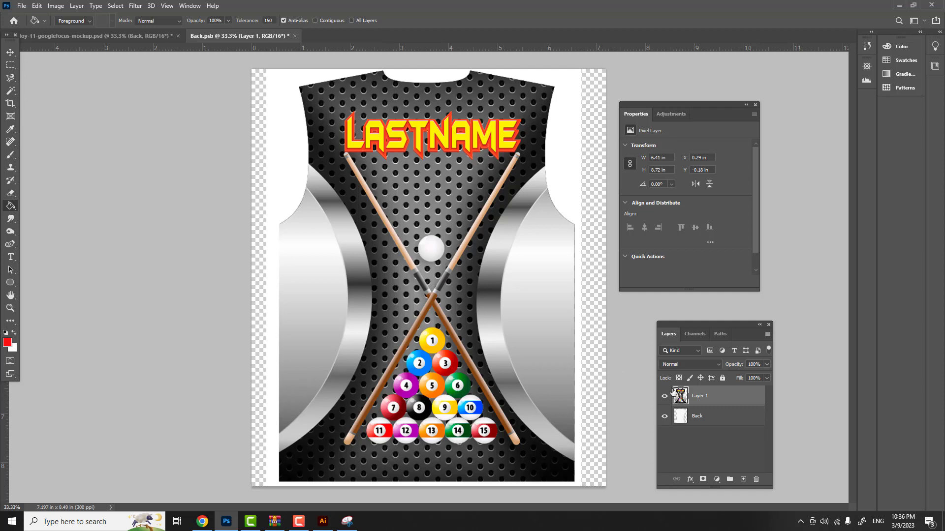
Save Back.psb and return to the mockup with the Collar layer selected.
{"action": "key", "text": "ctrl+s"}
{"action": "left_click", "coordinate": [87, 37]}
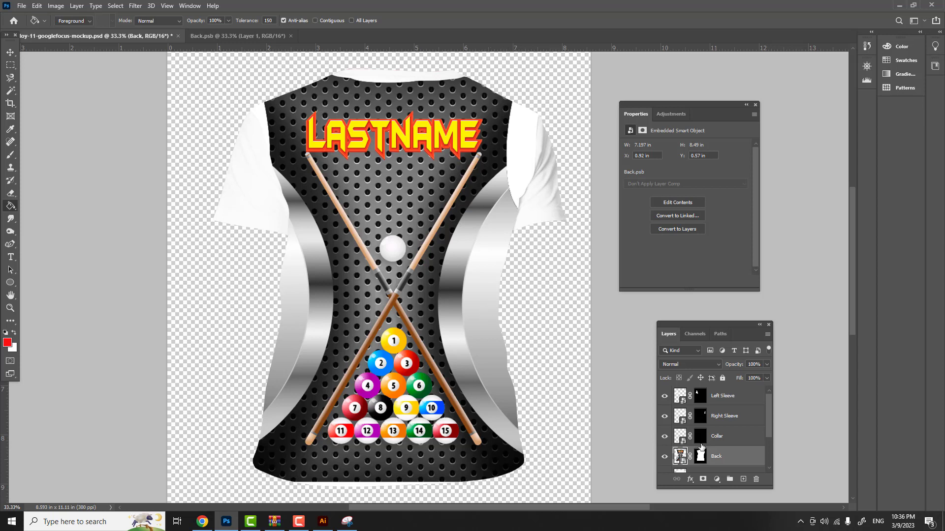
{"action": "left_click", "coordinate": [735, 437]}
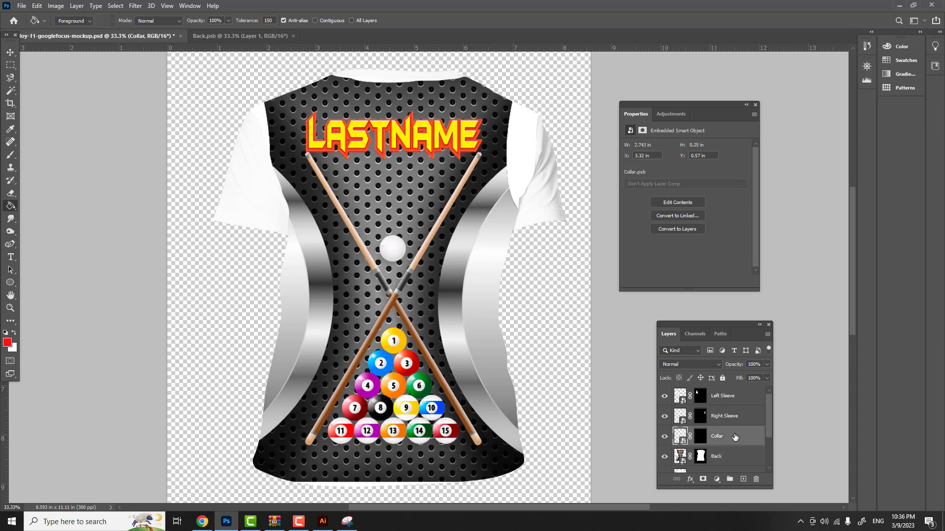
Inside the Collar smart object, clear the white pixels and fill the collar strip black.
{"action": "double_click", "coordinate": [679, 437]}
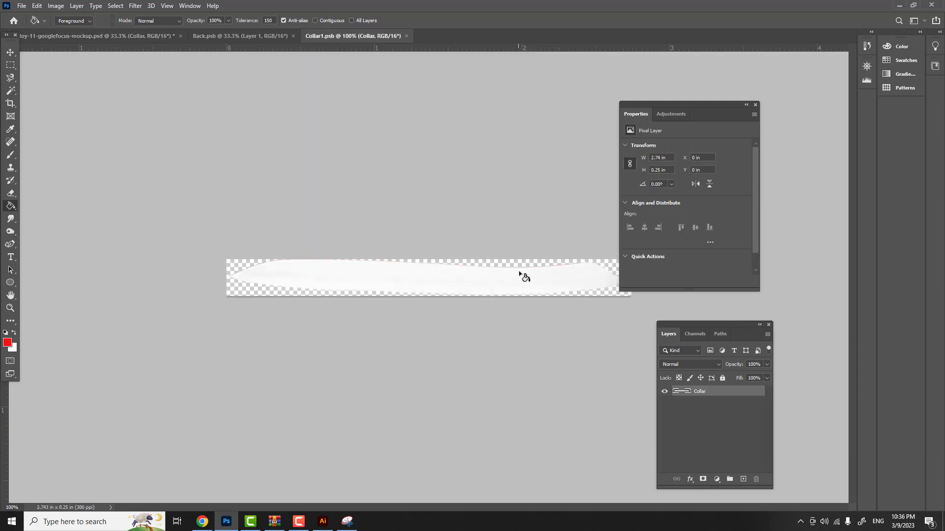
{"action": "key", "text": "ctrl+a"}
{"action": "key", "text": "Delete"}
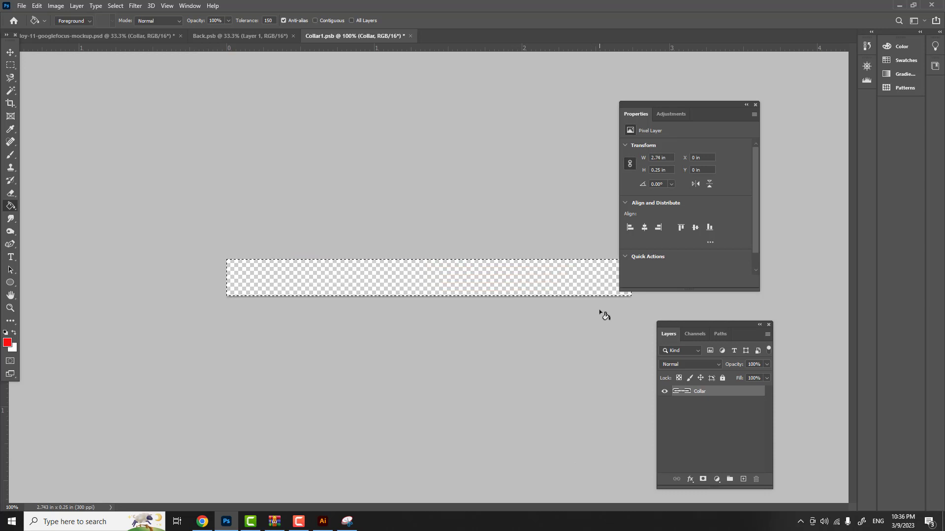
{"action": "left_click", "coordinate": [5, 333]}
{"action": "left_click", "coordinate": [366, 279]}
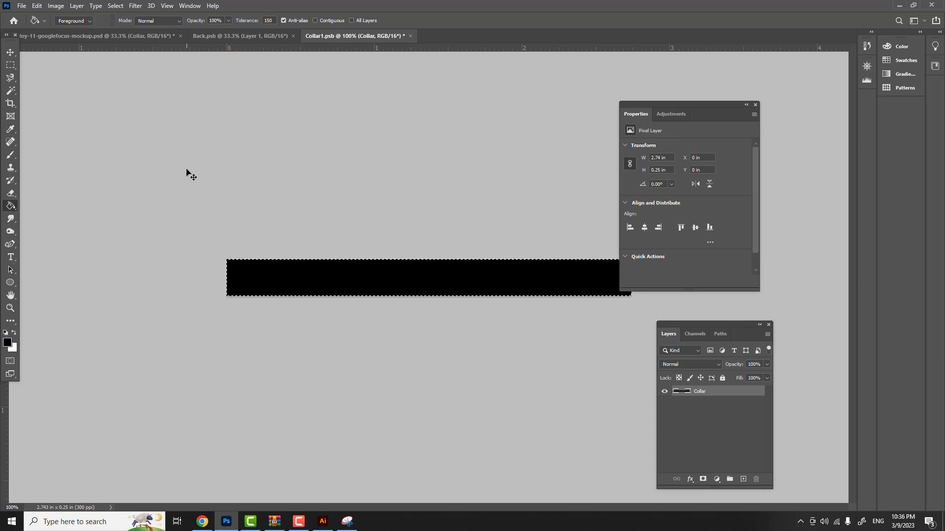
{"action": "key", "text": "ctrl+d"}
{"action": "left_click", "coordinate": [93, 37]}
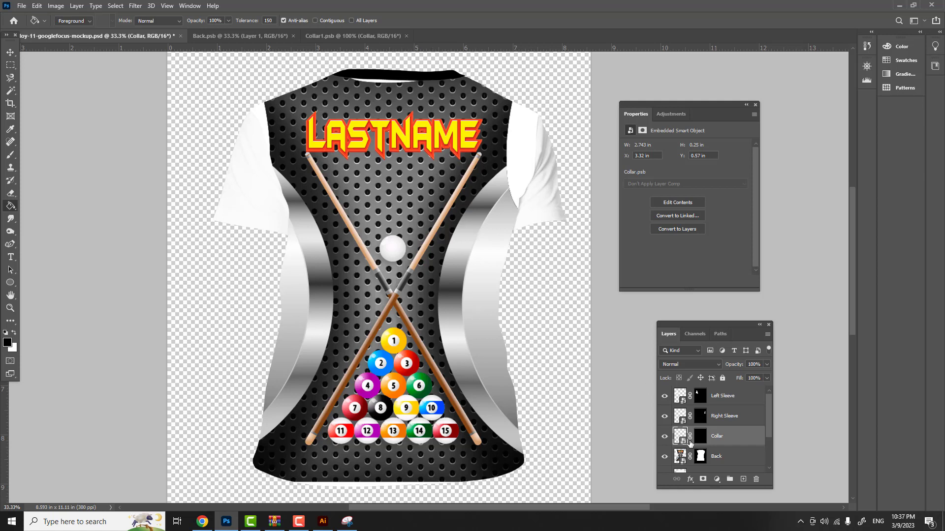
Transform the Back layer: scale to 100.82%, shift slightly right, rotate 0.14°.
{"action": "scroll", "coordinate": [732, 448], "scroll_direction": "down", "scroll_amount": 2}
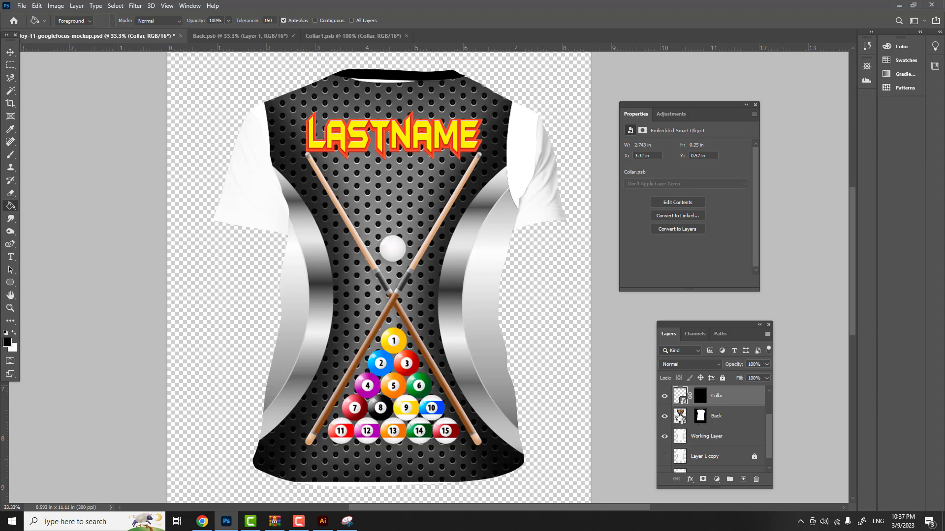
{"action": "left_click", "coordinate": [679, 416]}
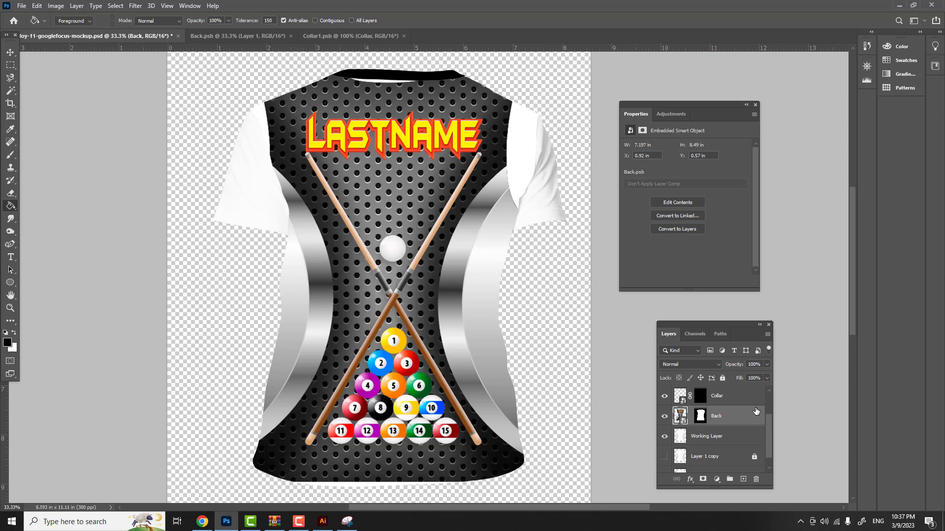
{"action": "key", "text": "ctrl+t"}
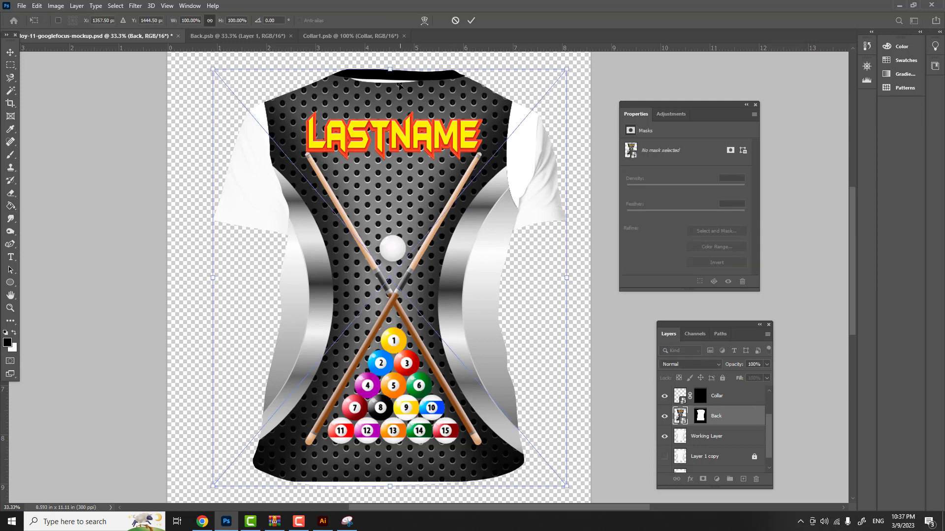
{"action": "left_click_drag", "start_coordinate": [389, 68], "coordinate": [386, 64]}
{"action": "left_click_drag", "start_coordinate": [415, 182], "coordinate": [420, 181]}
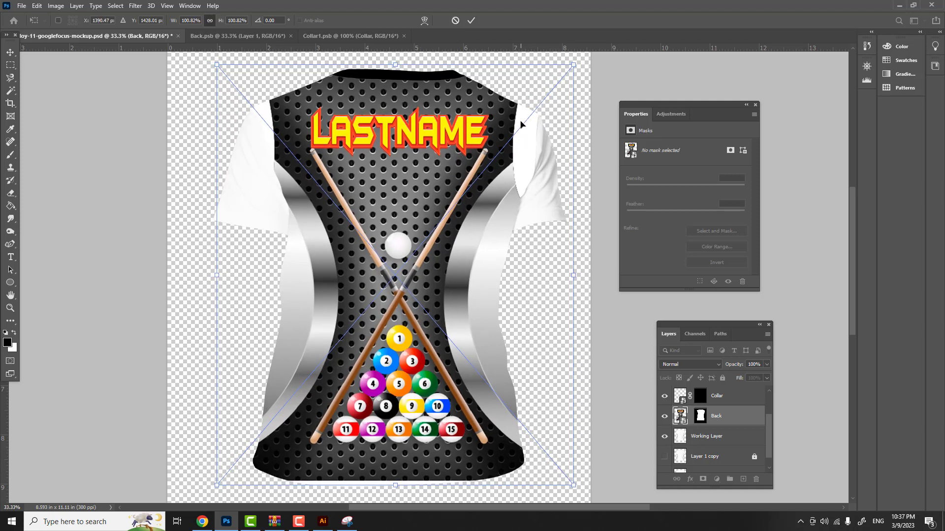
{"action": "left_click_drag", "start_coordinate": [196, 258], "coordinate": [196, 257]}
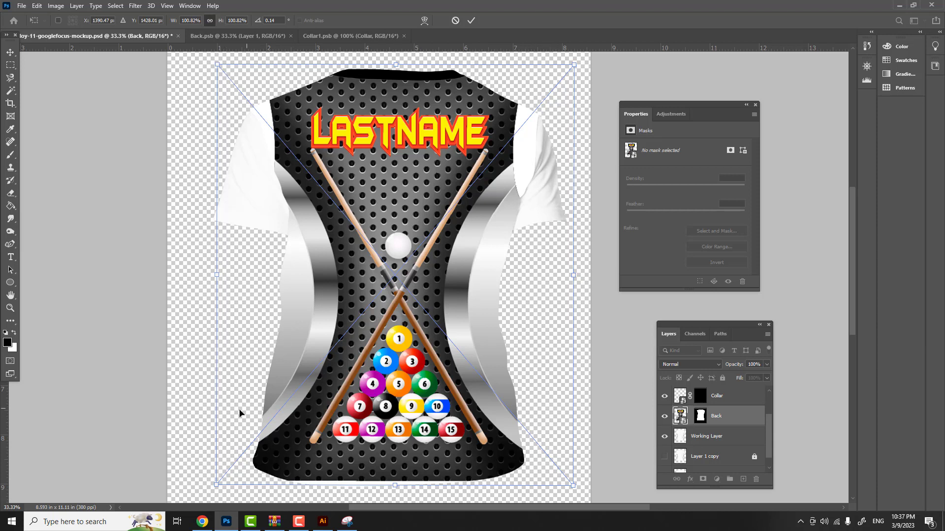
Warp the back design by bulging its bottom down and stretching the top corners and right side outward, then commit.
{"action": "left_click", "coordinate": [424, 21]}
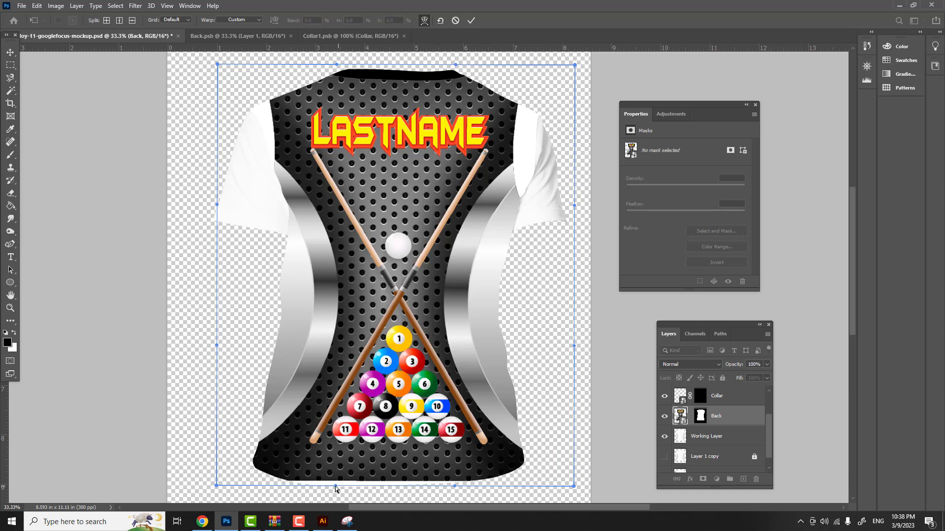
{"action": "left_click_drag", "start_coordinate": [335, 486], "coordinate": [337, 496]}
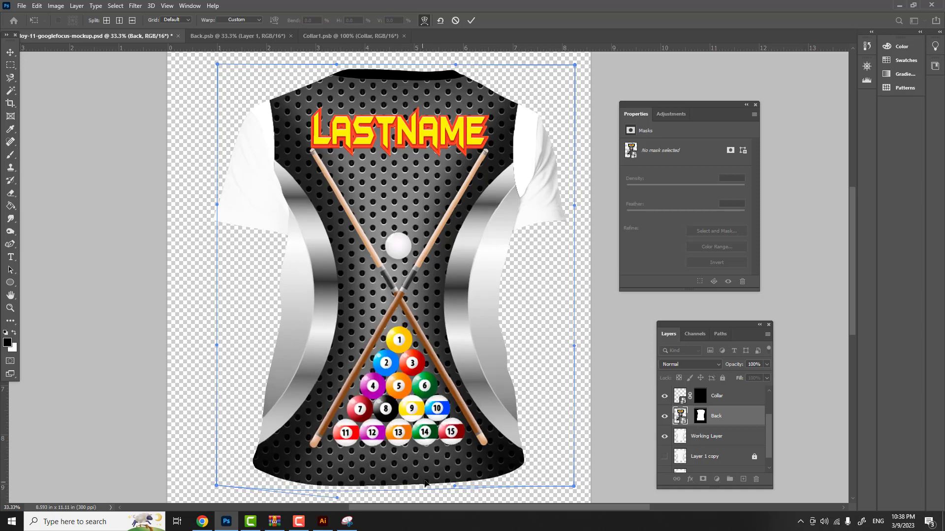
{"action": "left_click_drag", "start_coordinate": [454, 486], "coordinate": [433, 490]}
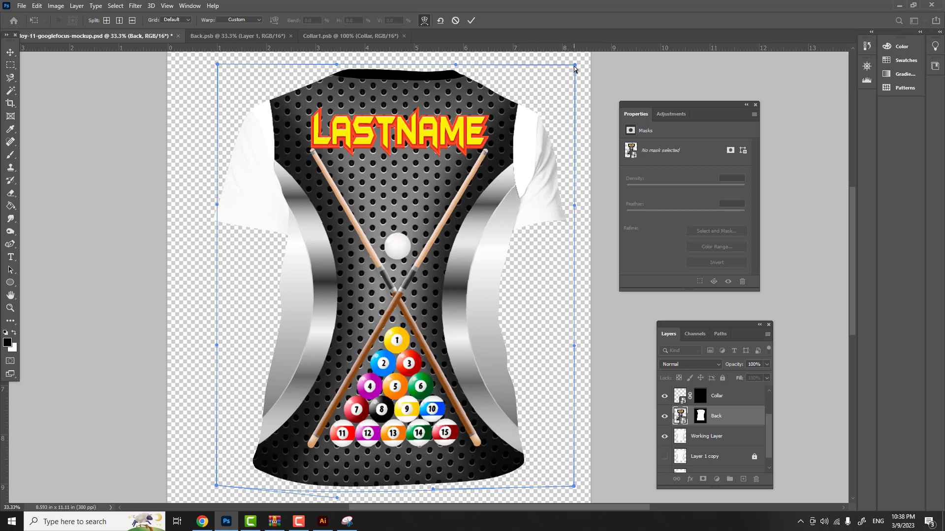
{"action": "left_click_drag", "start_coordinate": [573, 66], "coordinate": [630, 73]}
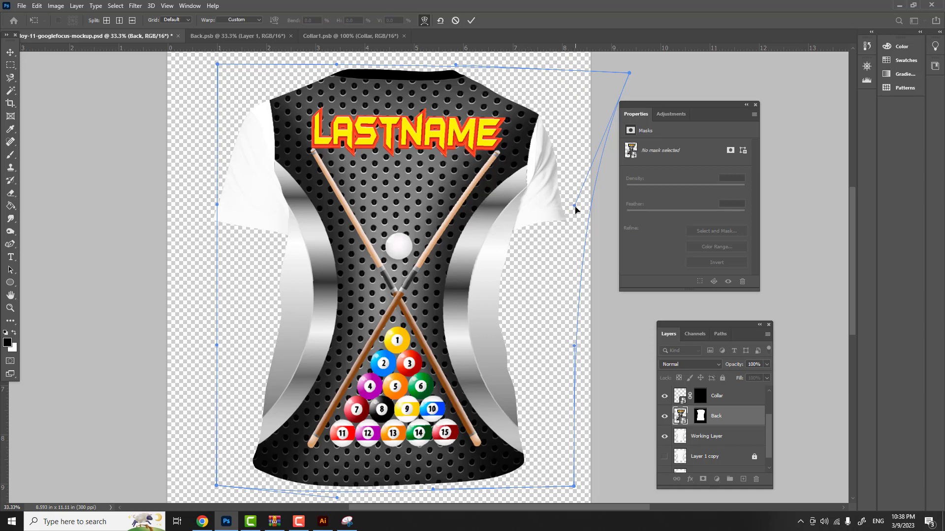
{"action": "left_click_drag", "start_coordinate": [575, 207], "coordinate": [608, 203]}
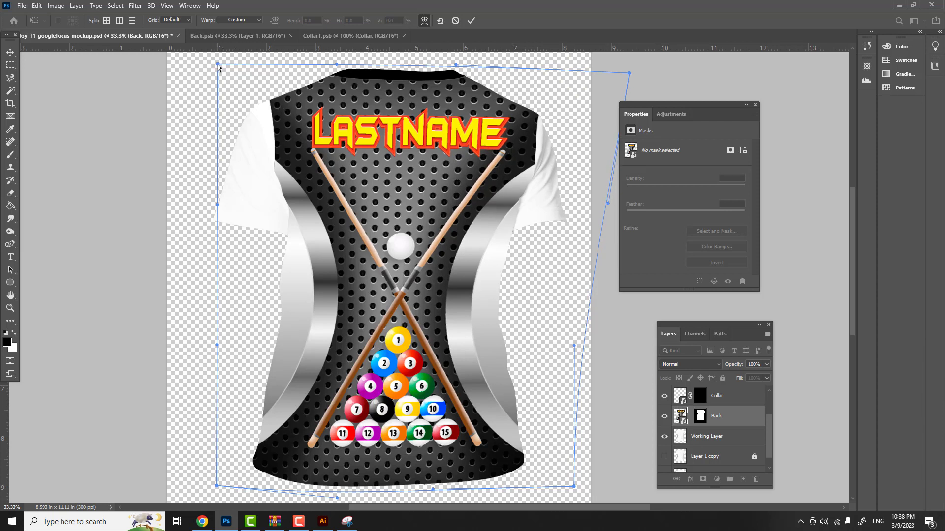
{"action": "left_click_drag", "start_coordinate": [218, 64], "coordinate": [169, 68]}
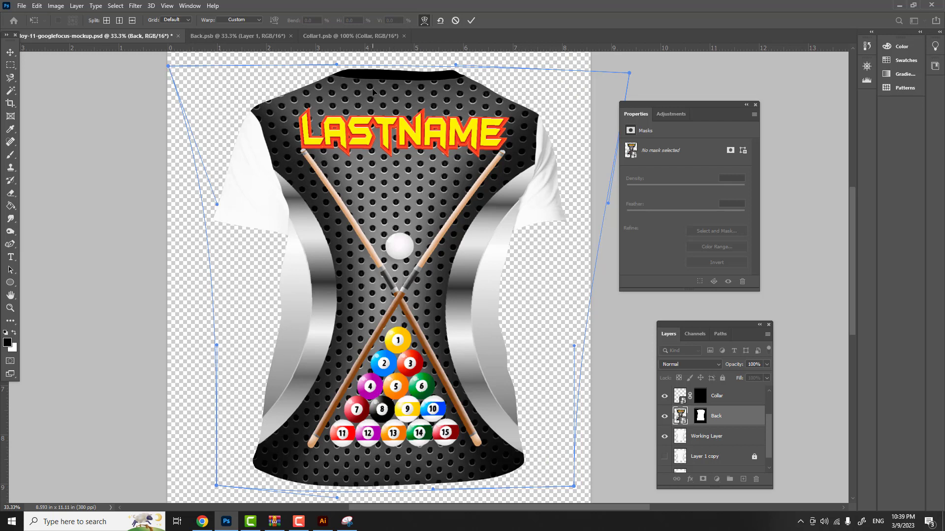
{"action": "left_click", "coordinate": [470, 21]}
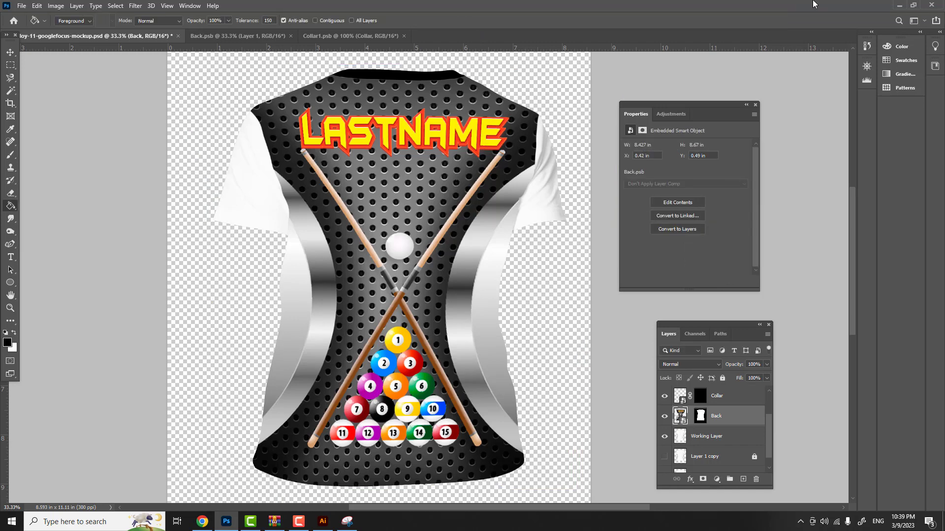
{"action": "key", "text": "ctrl+minus"}
{"action": "key", "text": "ctrl+minus"}
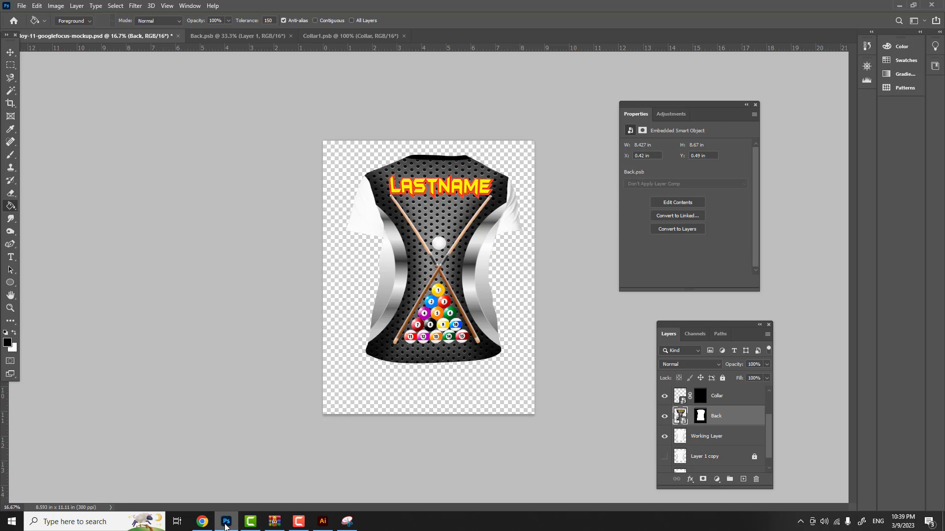
In Illustrator, scroll the PS152 jersey artwork to the sleeve pieces and select the Right Sleeve group.
{"action": "left_click", "coordinate": [324, 526]}
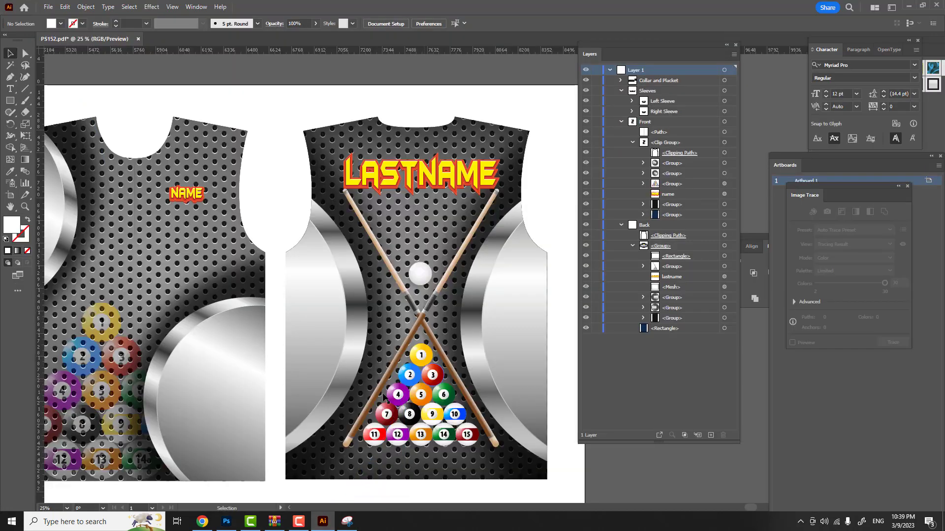
{"action": "scroll", "coordinate": [396, 383], "scroll_direction": "left", "scroll_amount": 5}
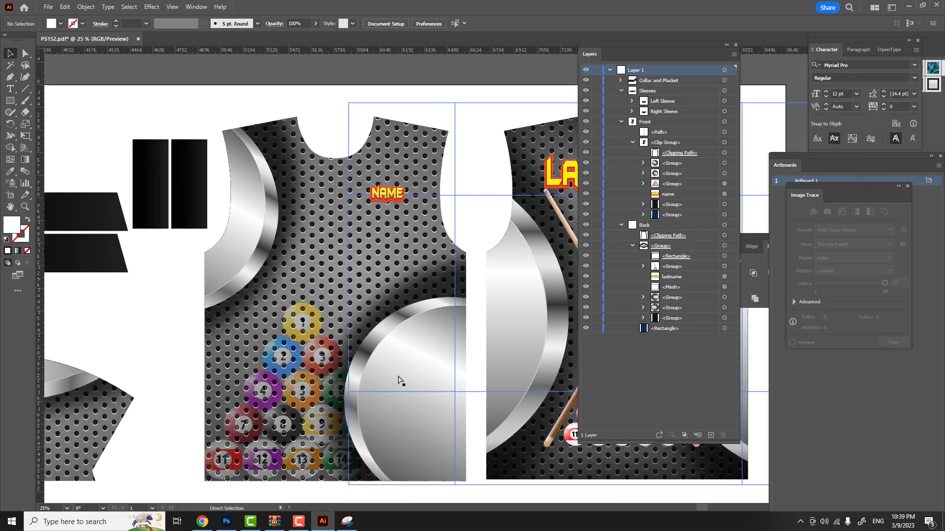
{"action": "scroll", "coordinate": [398, 380], "scroll_direction": "left", "scroll_amount": 8}
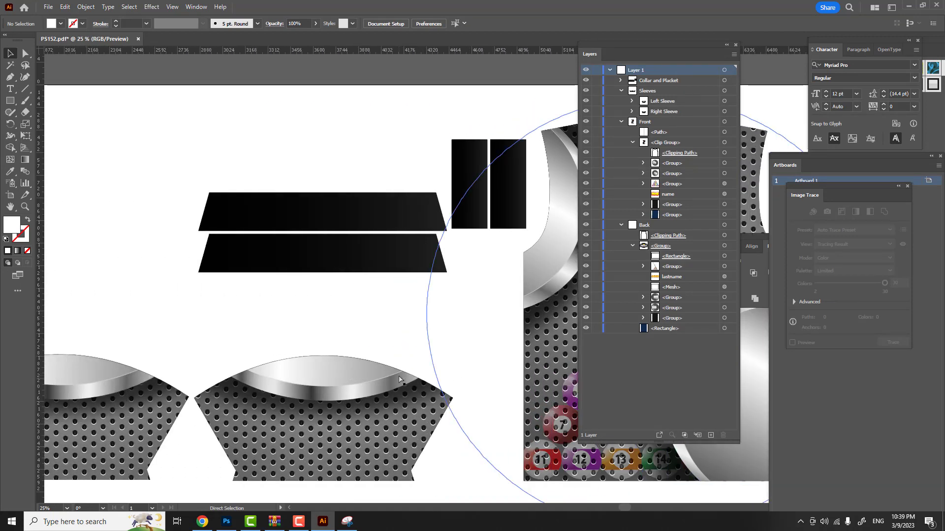
{"action": "scroll", "coordinate": [399, 379], "scroll_direction": "left", "scroll_amount": 1}
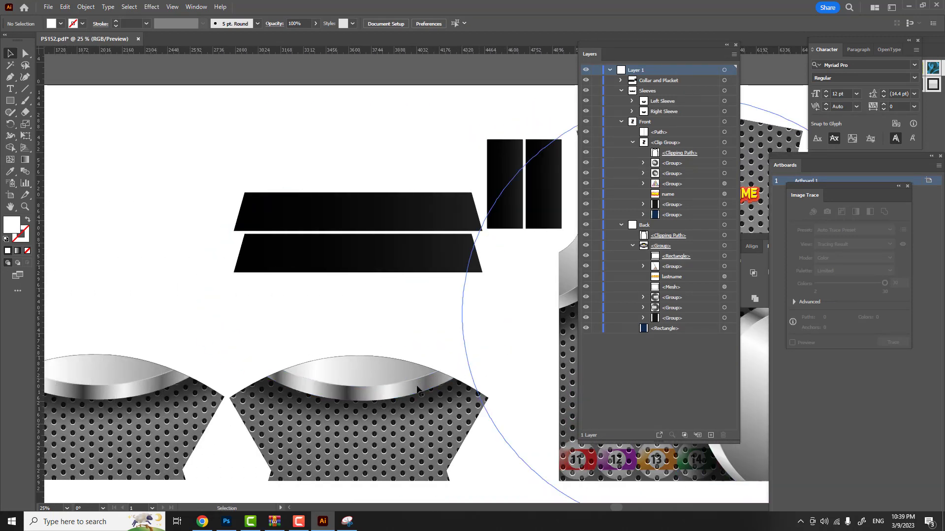
{"action": "scroll", "coordinate": [543, 351], "scroll_direction": "left", "scroll_amount": 2}
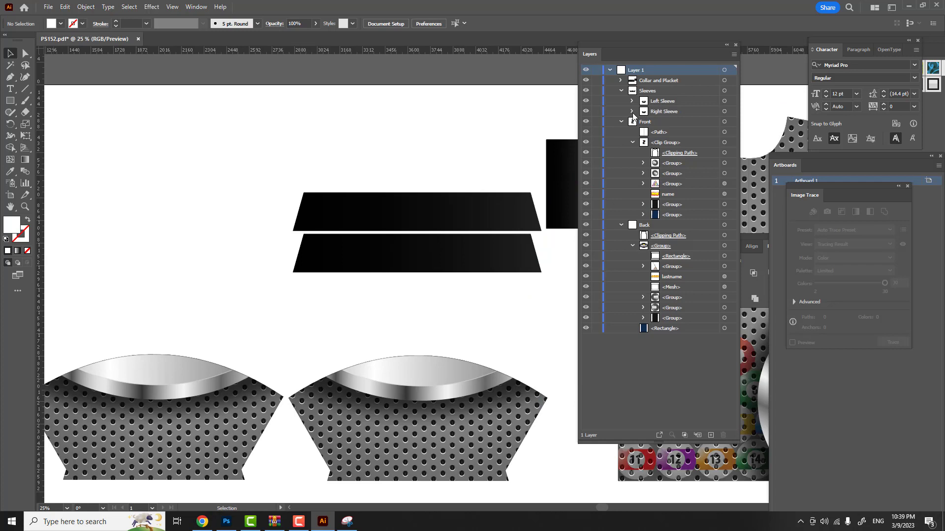
{"action": "left_click", "coordinate": [724, 110]}
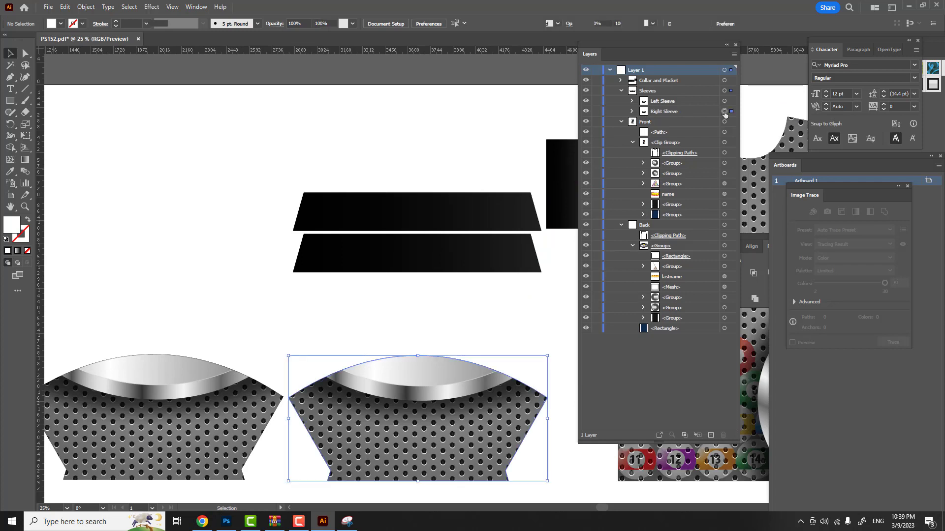
{"action": "key", "text": "a"}
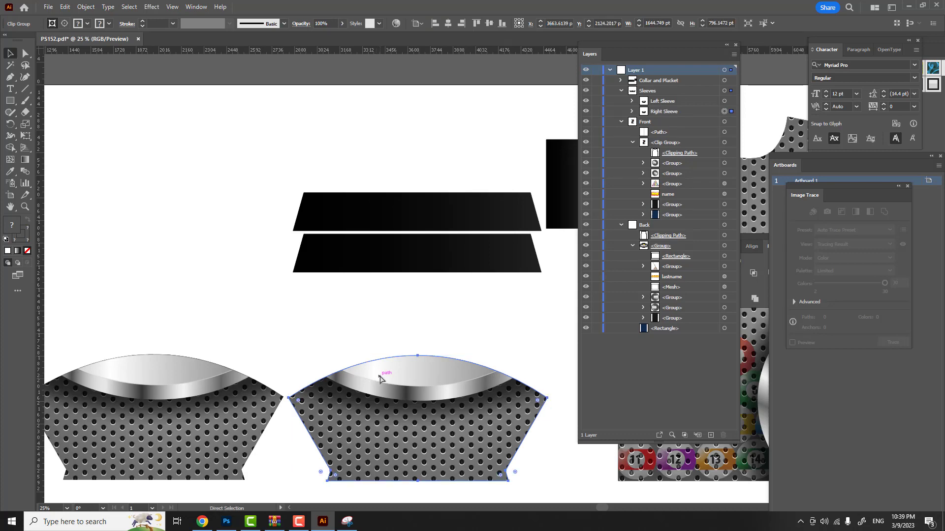
{"action": "key", "text": "v"}
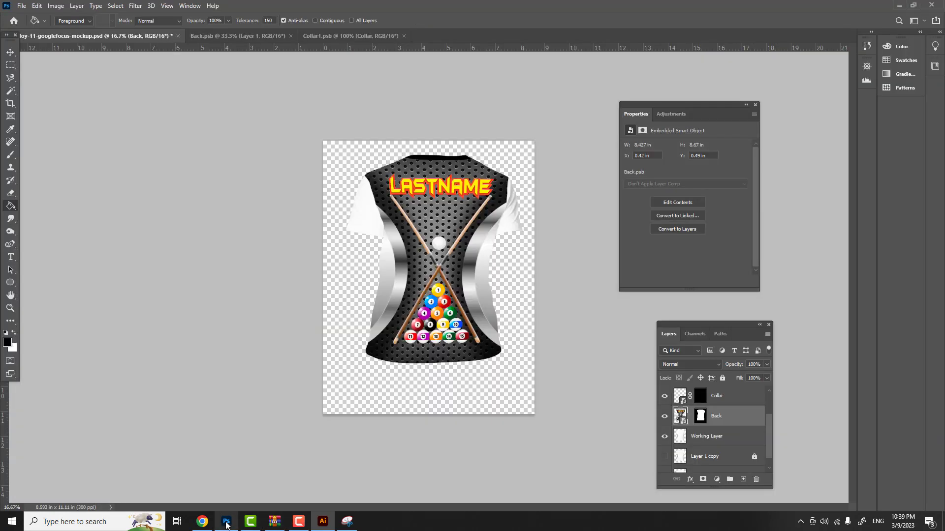
Open the mockup's Right Sleeve smart object and paste the sleeve artwork into it as pixels.
{"action": "left_click", "coordinate": [226, 522]}
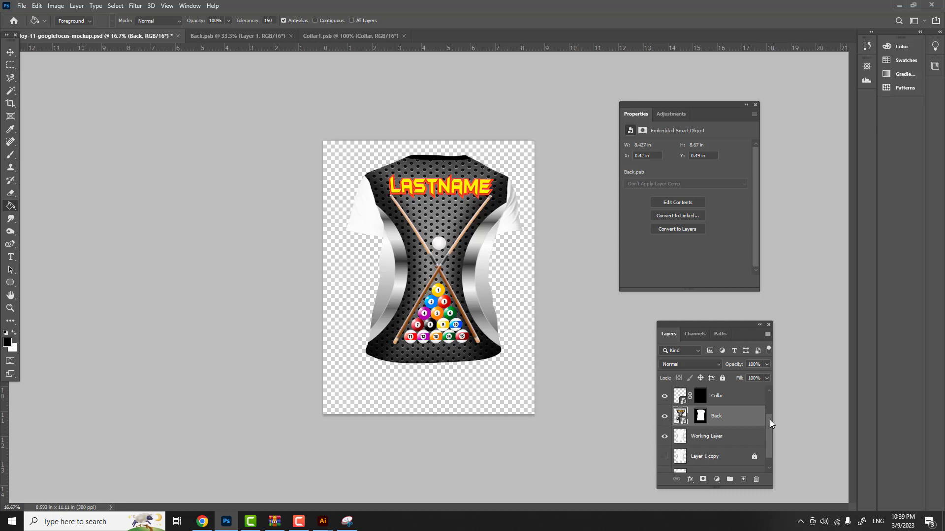
{"action": "scroll", "coordinate": [769, 423], "scroll_direction": "up", "scroll_amount": 2}
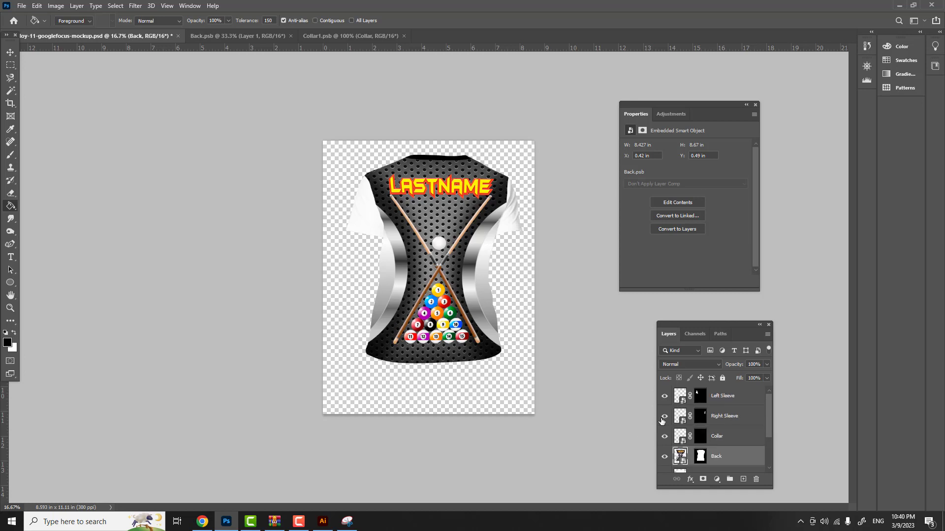
{"action": "double_click", "coordinate": [678, 417]}
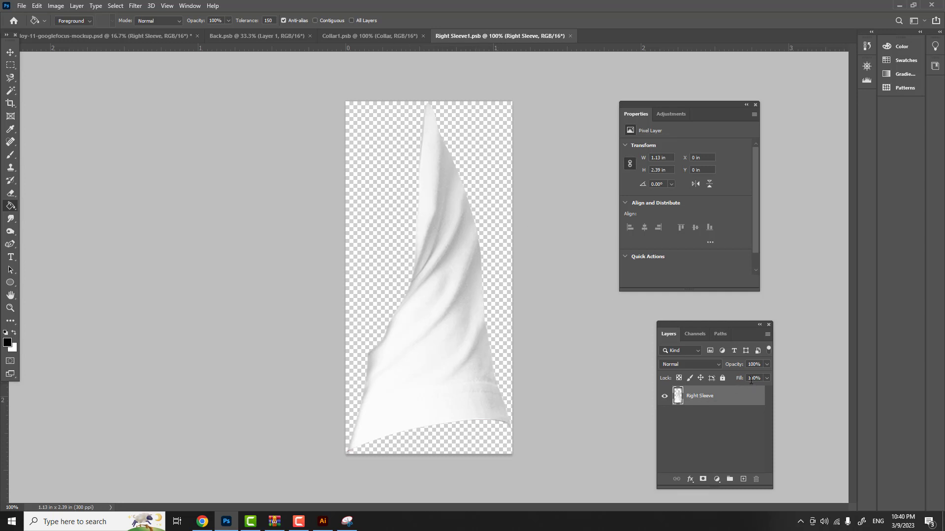
{"action": "key", "text": "ctrl+v"}
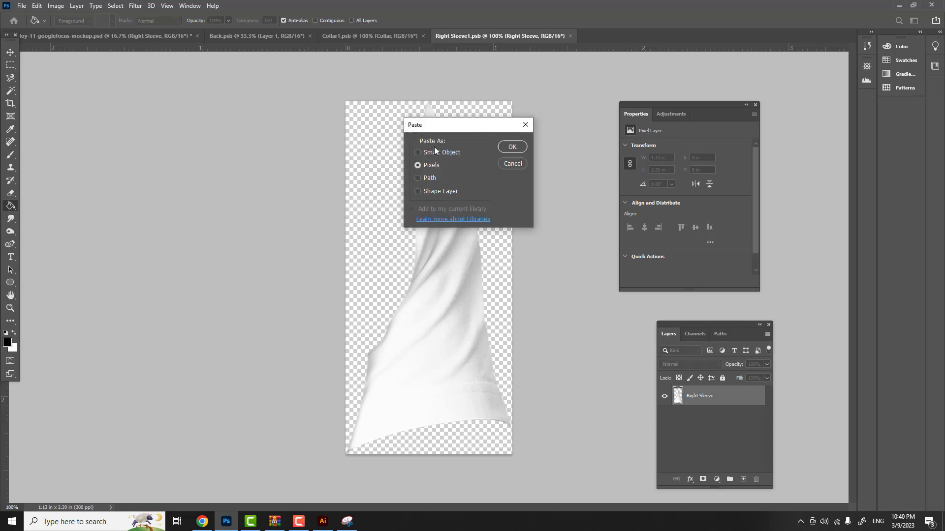
{"action": "left_click", "coordinate": [512, 146]}
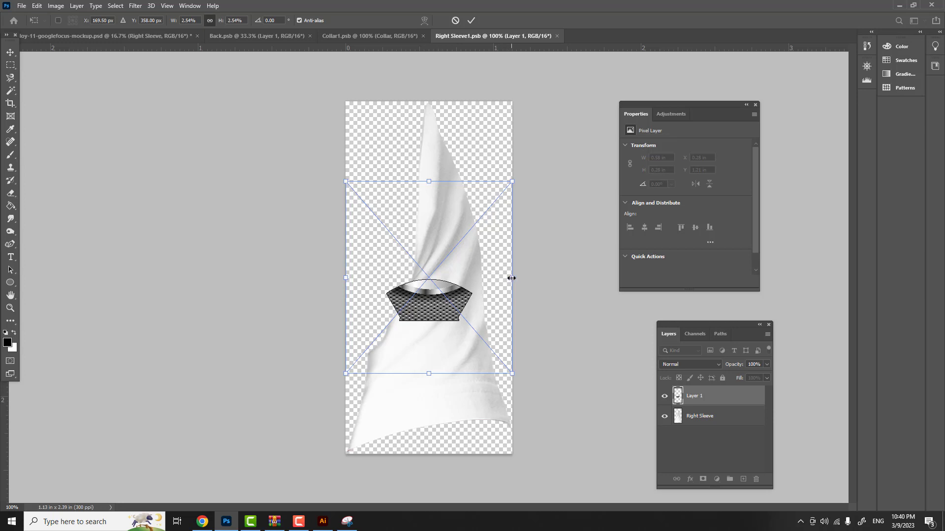
Enlarge the pasted metal pattern, shift it over the sleeve canvas, and commit its size and position.
{"action": "left_click_drag", "start_coordinate": [512, 278], "coordinate": [893, 243]}
{"action": "left_click_drag", "start_coordinate": [492, 336], "coordinate": [199, 290]}
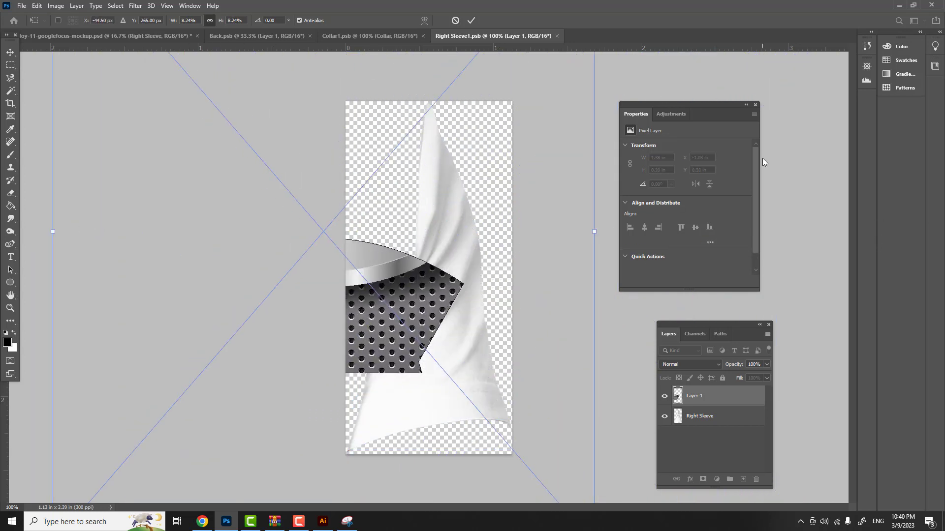
{"action": "key", "text": "ctrl+minus"}
{"action": "key", "text": "ctrl+minus"}
{"action": "key", "text": "ctrl+minus"}
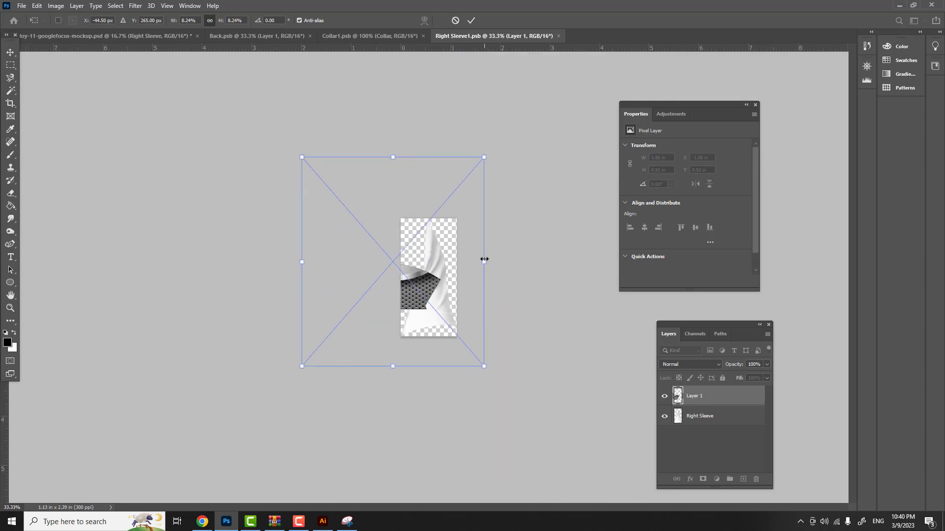
{"action": "left_click_drag", "start_coordinate": [485, 261], "coordinate": [765, 259]}
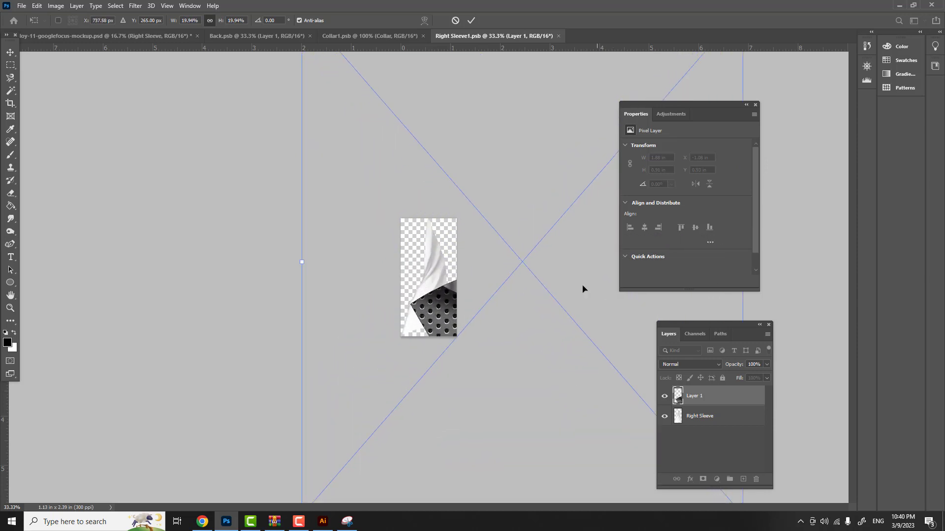
{"action": "left_click_drag", "start_coordinate": [445, 321], "coordinate": [359, 266]}
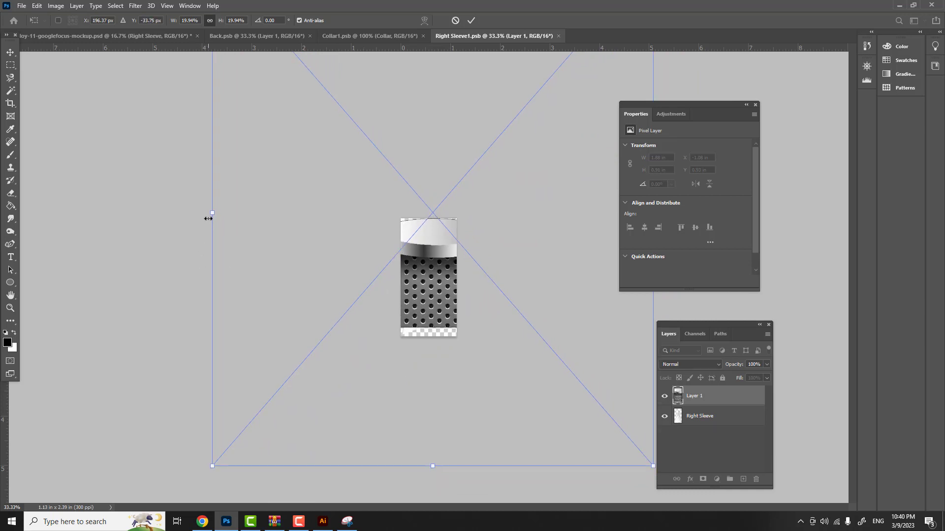
{"action": "left_click_drag", "start_coordinate": [210, 213], "coordinate": [171, 213]}
{"action": "left_click_drag", "start_coordinate": [412, 293], "coordinate": [424, 291]}
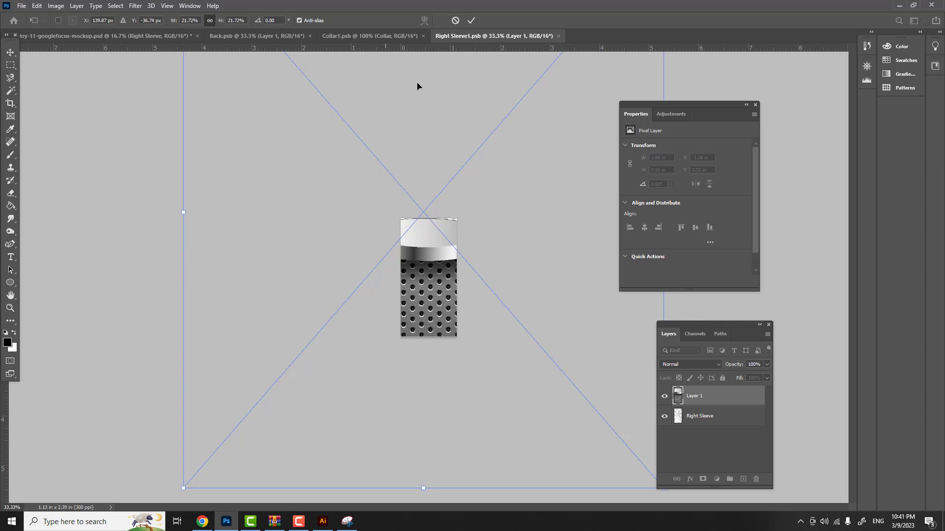
{"action": "left_click", "coordinate": [471, 21]}
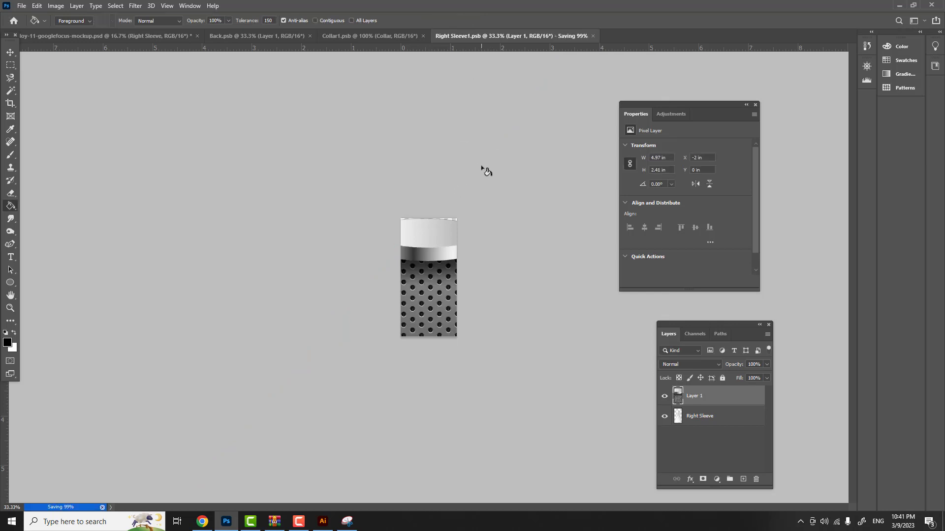
Scale the Right Sleeve layer to about 127% and rotate it −13.37° onto the right shoulder.
{"action": "left_click", "coordinate": [143, 37]}
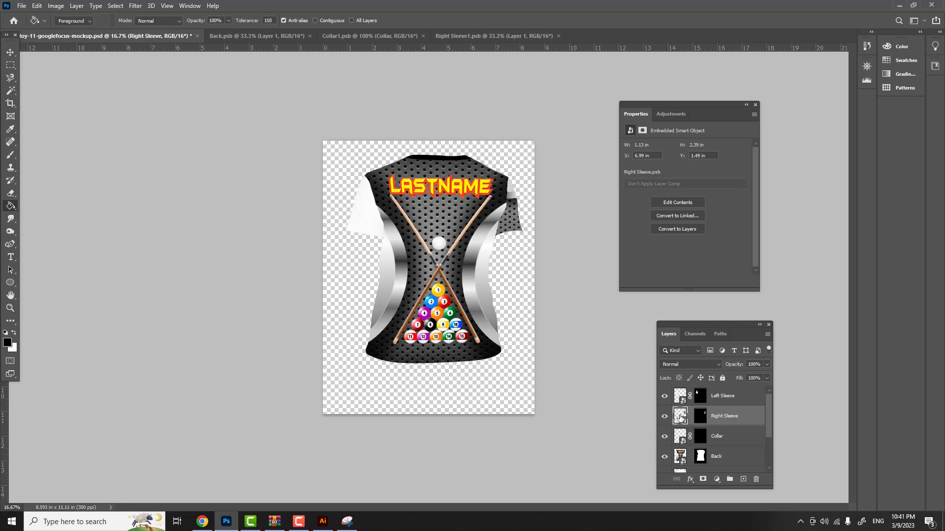
{"action": "key", "text": "ctrl+t"}
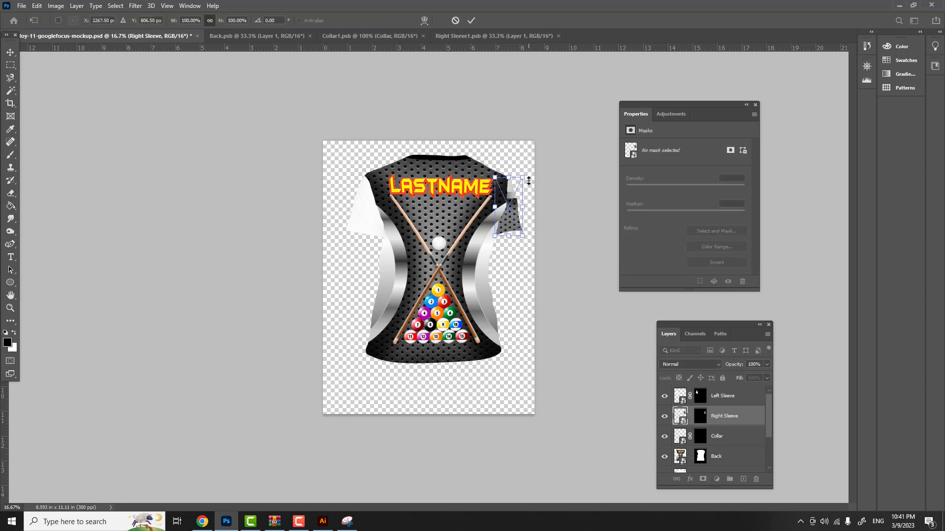
{"action": "mouse_move", "coordinate": [528, 176]}
{"action": "left_mouse_down"}
{"action": "mouse_move", "coordinate": [514, 171]}
{"action": "mouse_move", "coordinate": [526, 171]}
{"action": "left_mouse_up"}
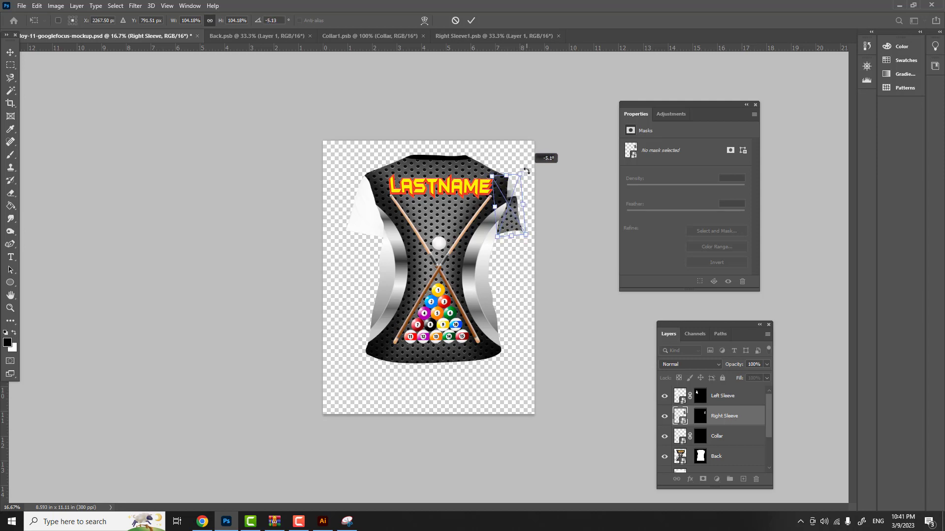
{"action": "mouse_move", "coordinate": [511, 228]}
{"action": "left_mouse_down"}
{"action": "mouse_move", "coordinate": [518, 249]}
{"action": "mouse_move", "coordinate": [513, 212]}
{"action": "mouse_move", "coordinate": [510, 226]}
{"action": "left_mouse_up"}
{"action": "left_click_drag", "start_coordinate": [519, 174], "coordinate": [525, 159]}
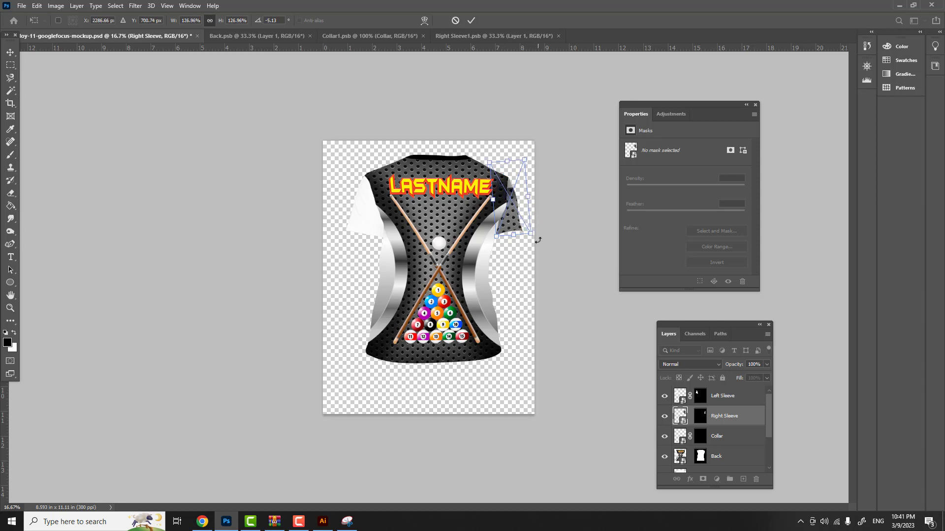
{"action": "left_click_drag", "start_coordinate": [540, 240], "coordinate": [510, 230]}
{"action": "key", "text": "Return"}
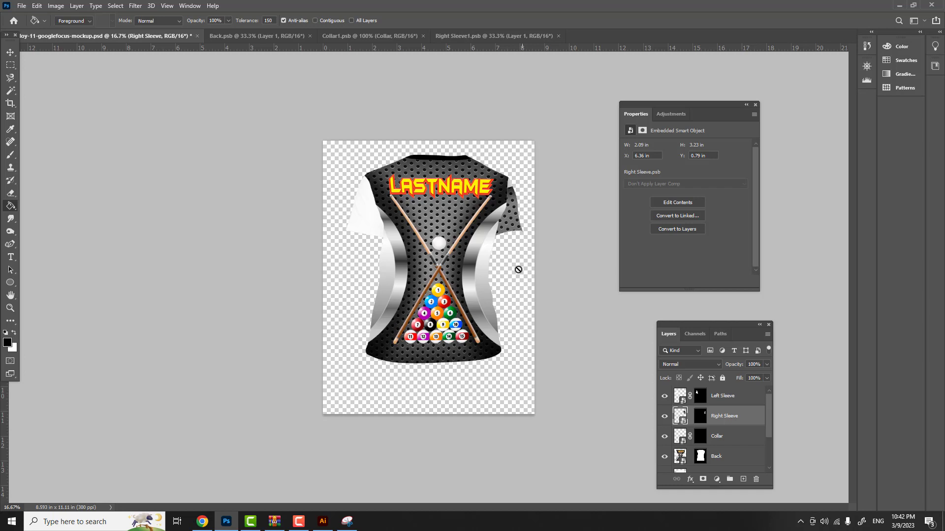
After checking Illustrator, select all of the Right Sleeve1.psb canvas, then return to the mockup.
{"action": "left_click", "coordinate": [323, 522]}
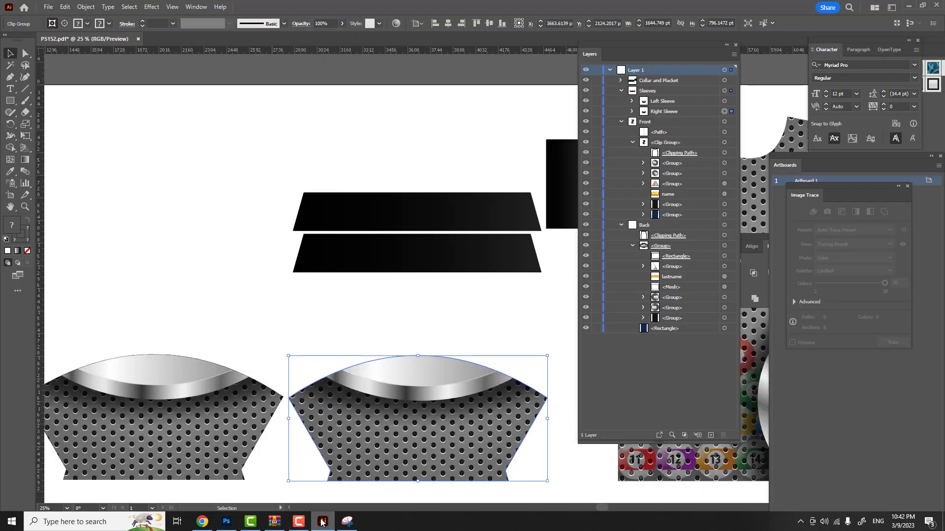
{"action": "left_click", "coordinate": [226, 523]}
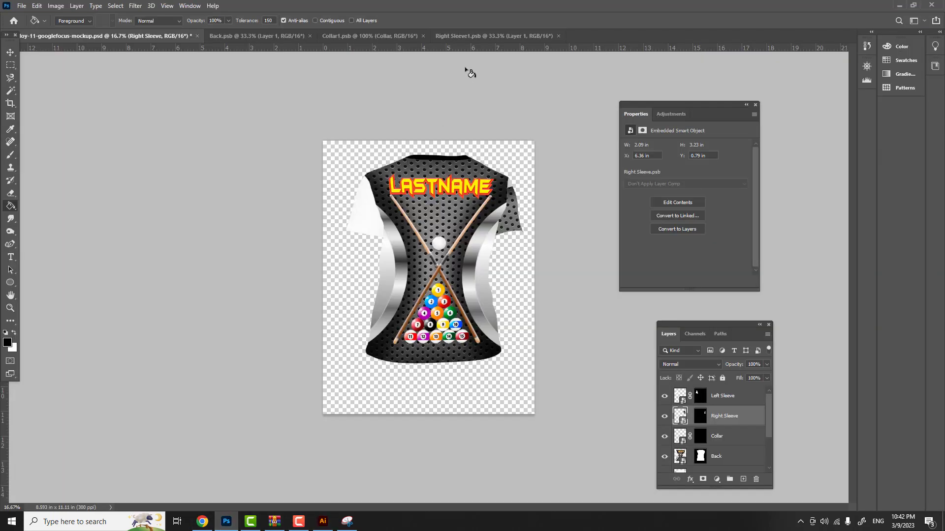
{"action": "left_click", "coordinate": [464, 36]}
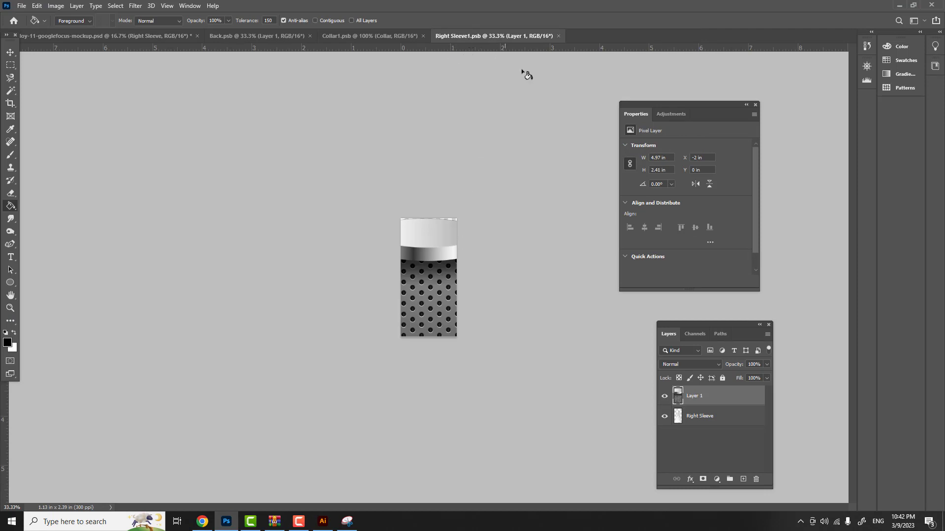
{"action": "key", "text": "ctrl+a"}
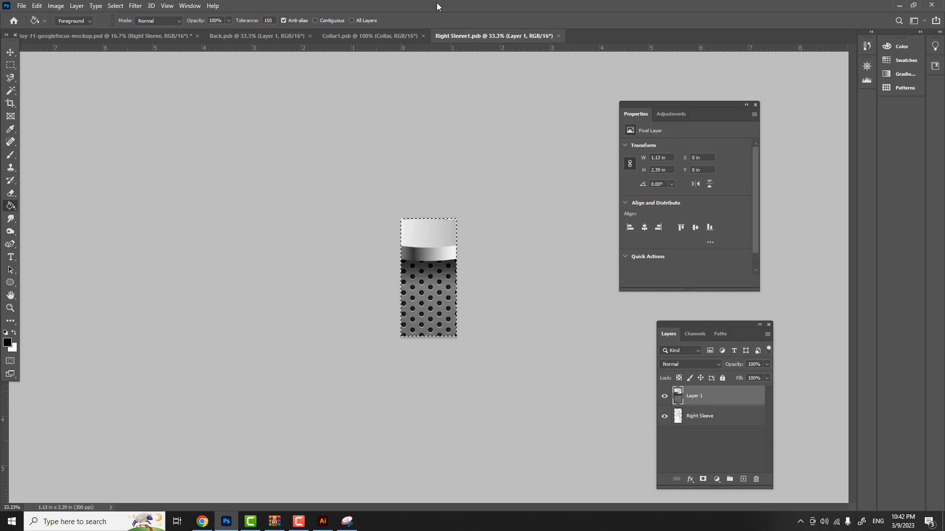
{"action": "left_click", "coordinate": [164, 39]}
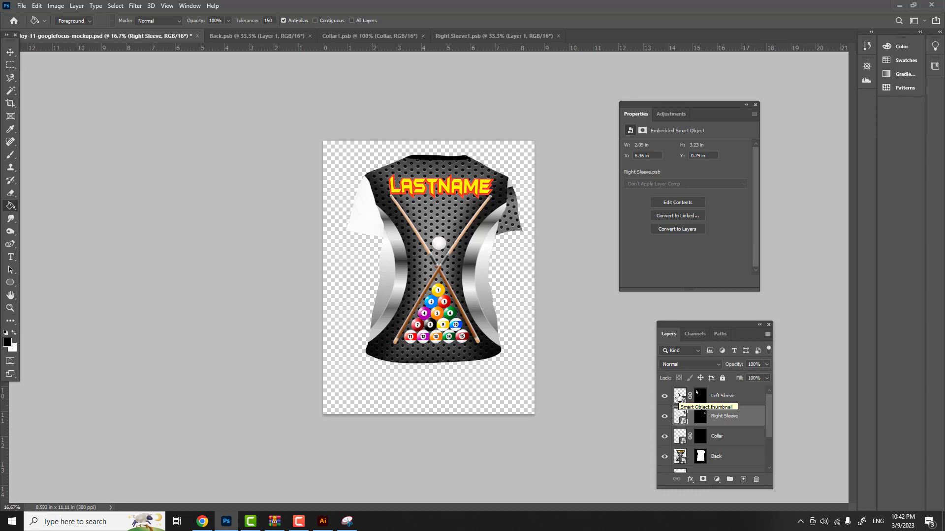
Paste the perforated metal pattern into the Left Sleeve smart object and stretch it wider on both sides.
{"action": "double_click", "coordinate": [679, 397]}
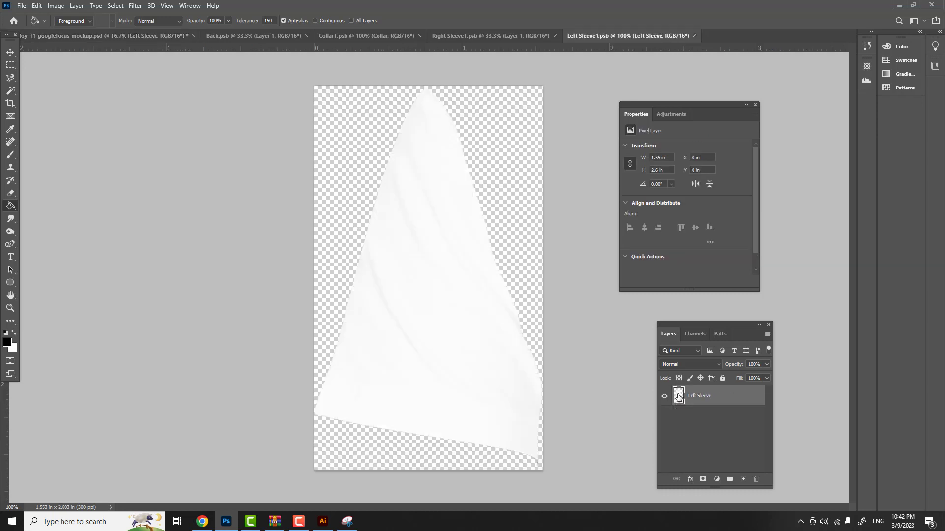
{"action": "key", "text": "ctrl+v"}
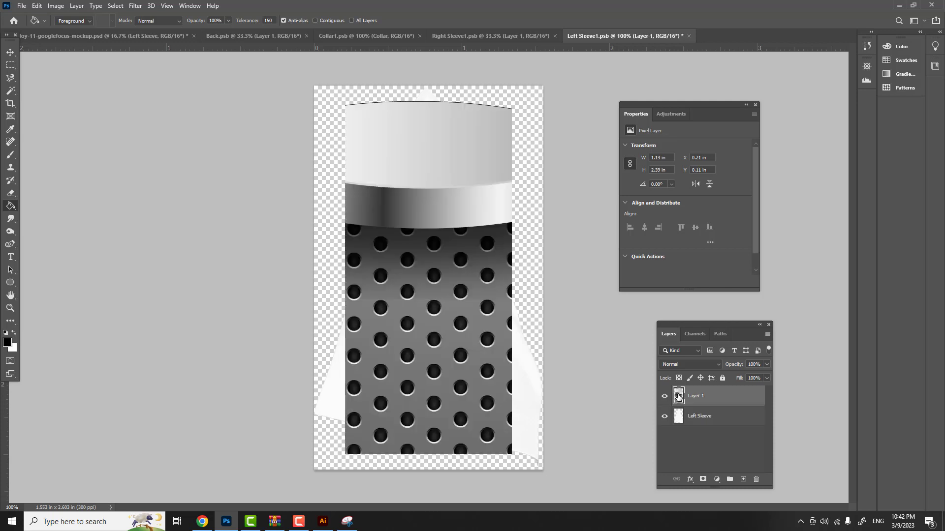
{"action": "key", "text": "ctrl+t"}
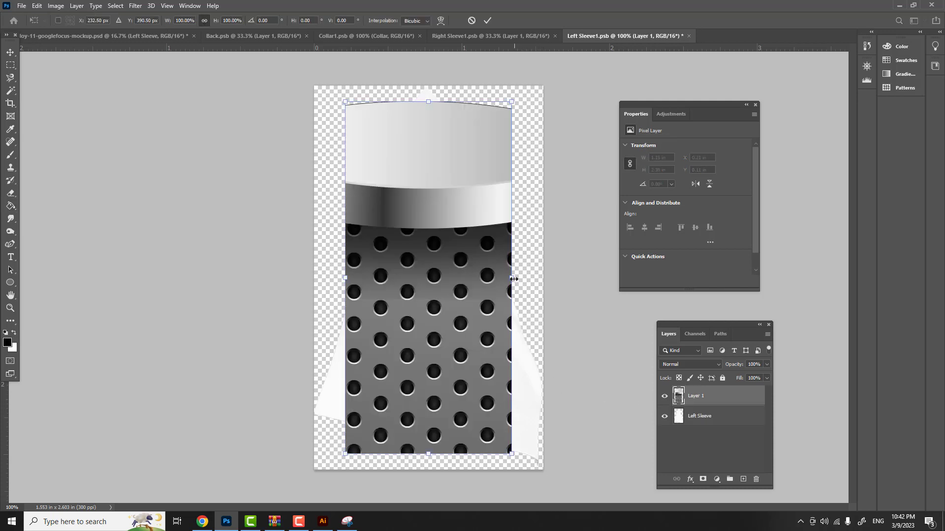
{"action": "left_click_drag", "start_coordinate": [514, 279], "coordinate": [546, 266]}
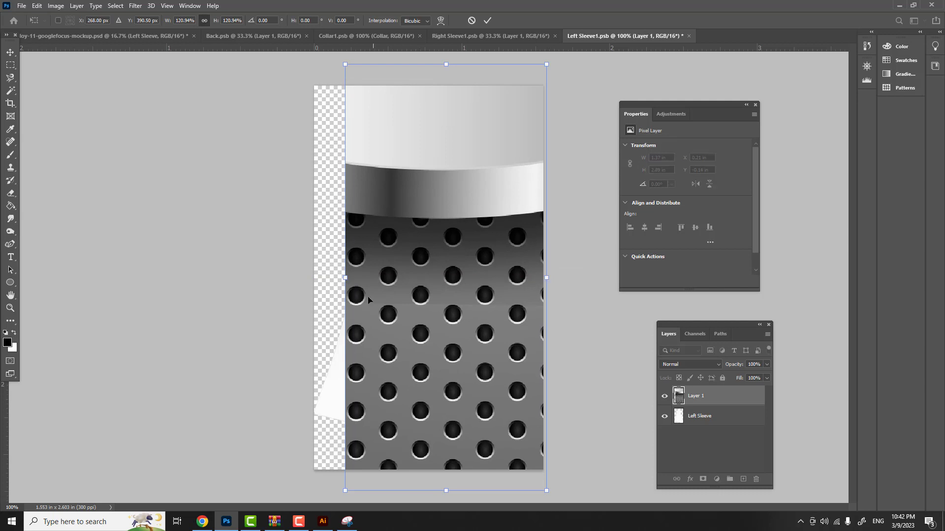
{"action": "left_click_drag", "start_coordinate": [346, 279], "coordinate": [313, 279]}
{"action": "left_click_drag", "start_coordinate": [417, 255], "coordinate": [419, 261]}
{"action": "key", "text": "g"}
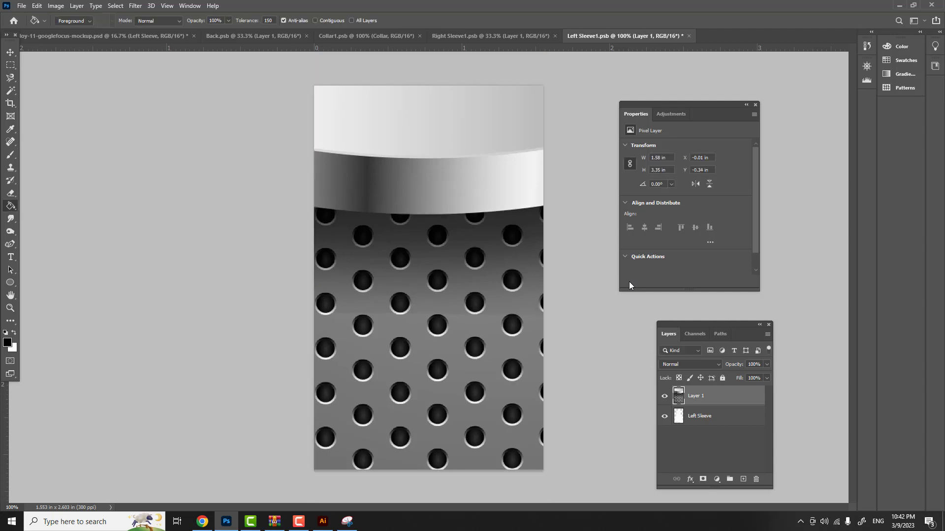
{"action": "left_click", "coordinate": [10, 54]}
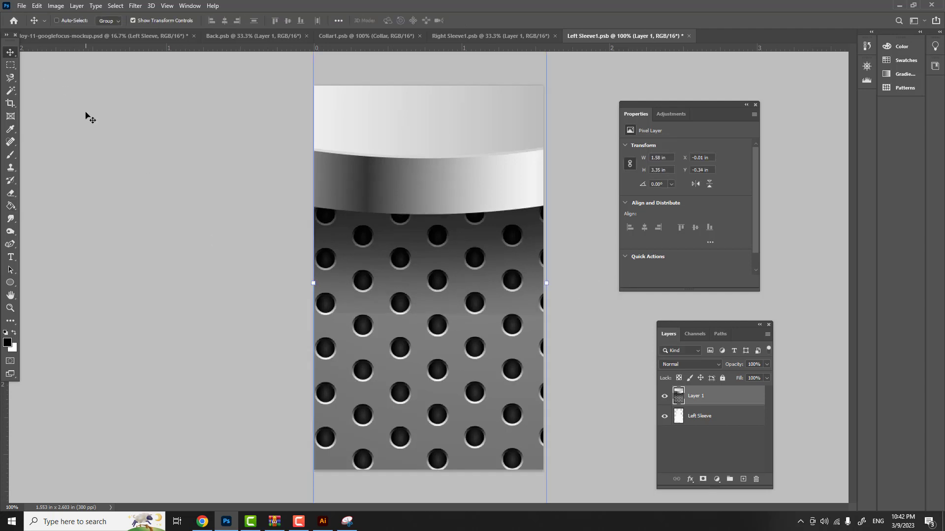
{"action": "left_click", "coordinate": [119, 34]}
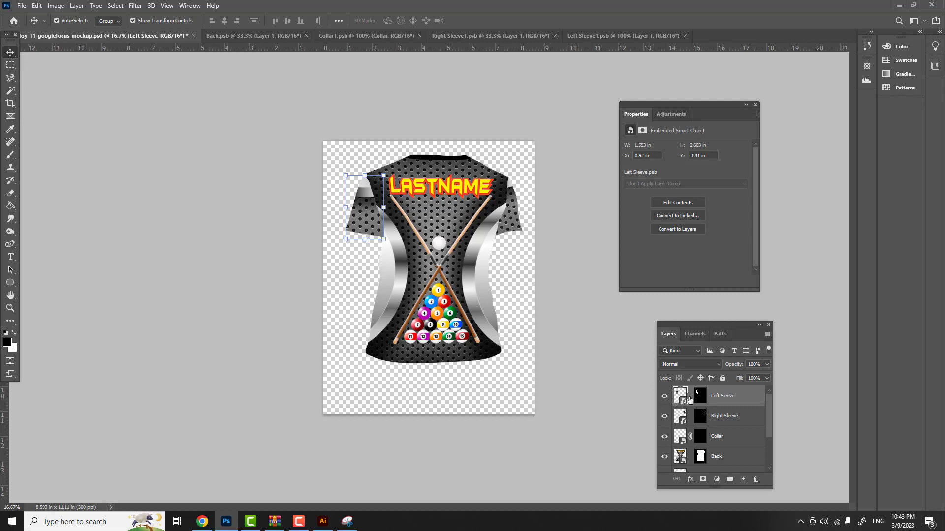
Rotate the left sleeve about 16° clockwise, nudge it down-left, and apply the transform.
{"action": "left_click_drag", "start_coordinate": [392, 171], "coordinate": [406, 185]}
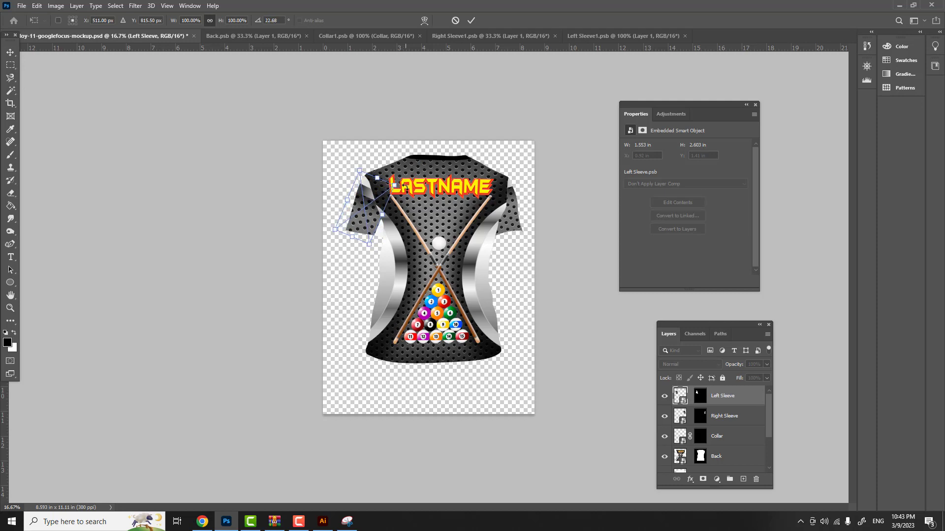
{"action": "left_click_drag", "start_coordinate": [373, 215], "coordinate": [369, 217]}
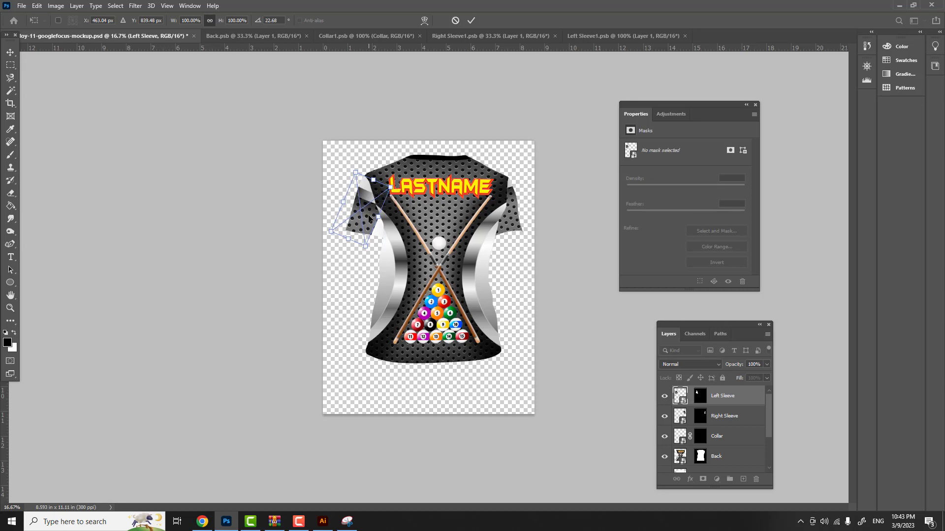
{"action": "left_click", "coordinate": [680, 418]}
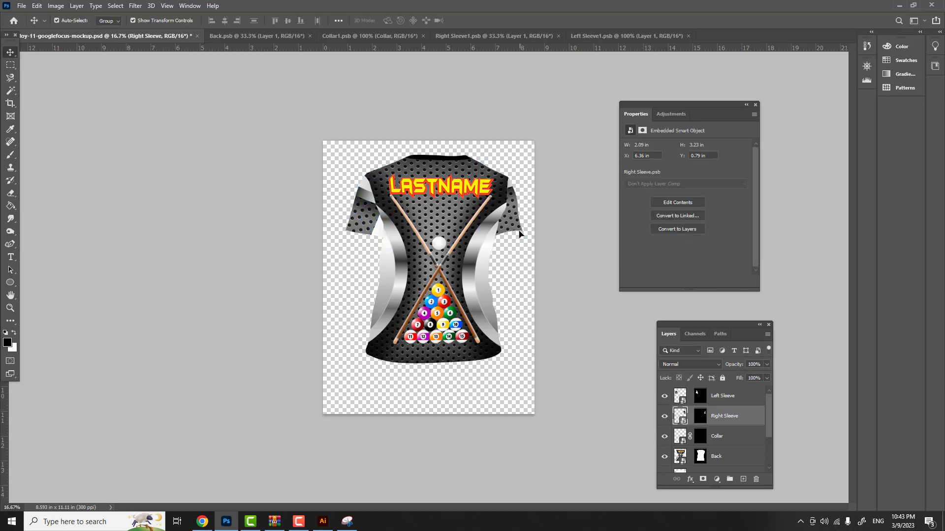
{"action": "left_click_drag", "start_coordinate": [520, 234], "coordinate": [520, 234]}
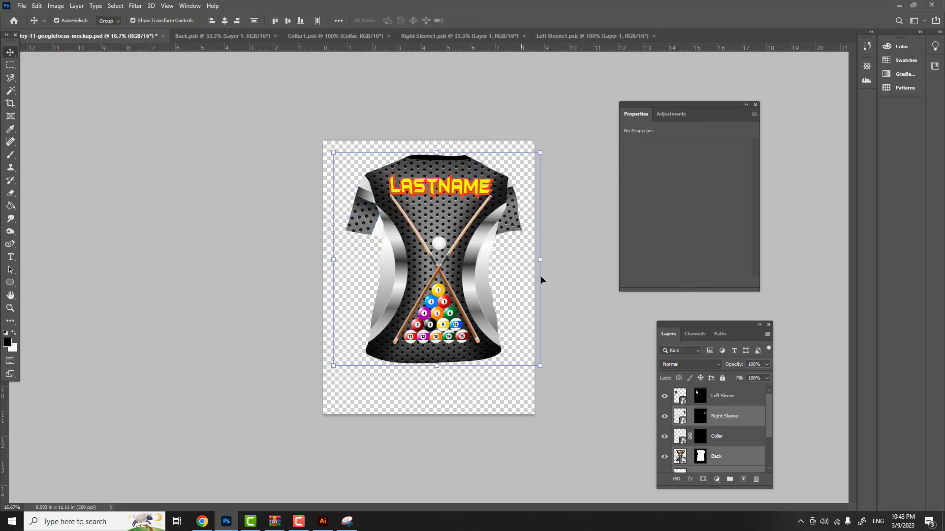
Move the Right Sleeve layer slightly down and to the right.
{"action": "left_click", "coordinate": [674, 418]}
{"action": "key", "text": "ctrl+t"}
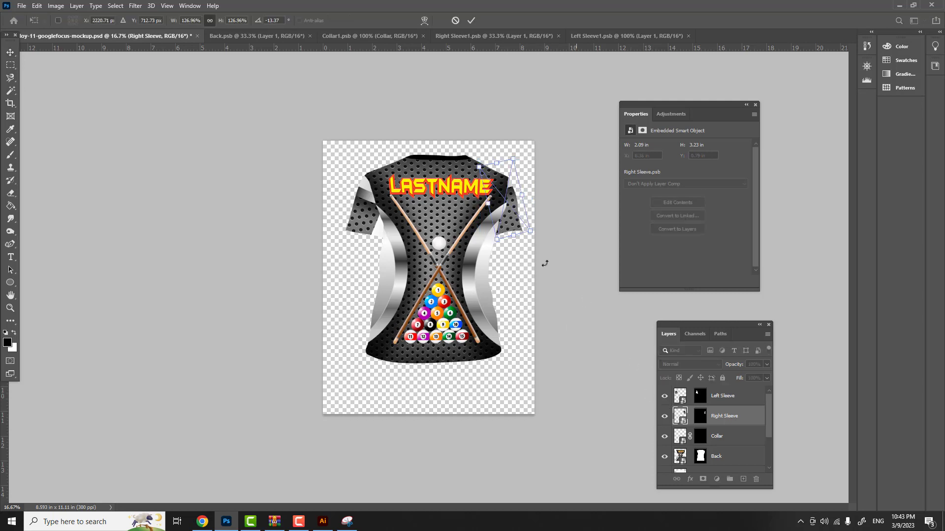
{"action": "left_click_drag", "start_coordinate": [514, 228], "coordinate": [516, 239]}
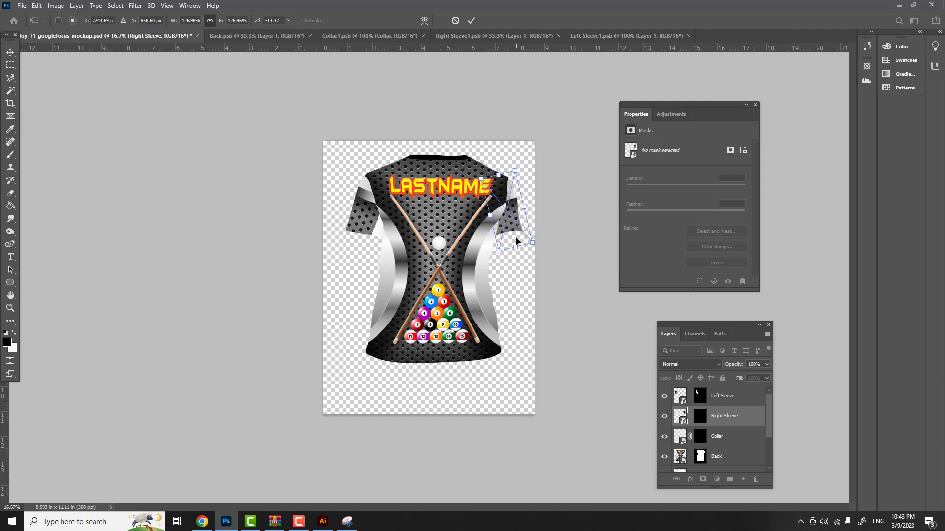
{"action": "key", "text": "Return"}
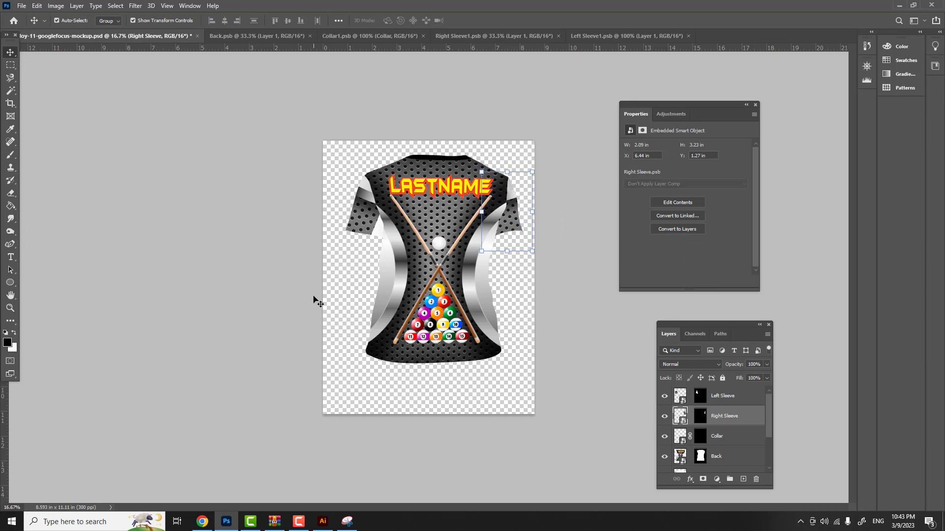
{"action": "left_click", "coordinate": [353, 298]}
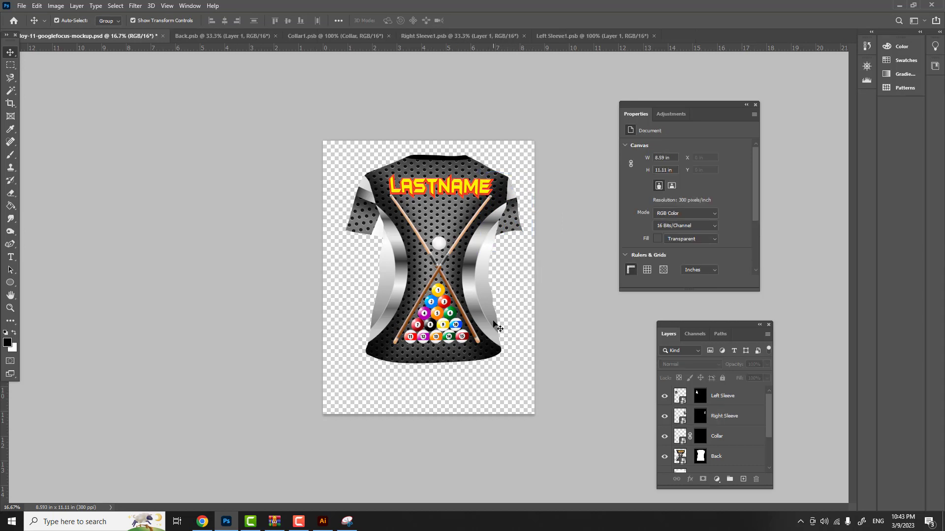
Warp the left sleeve, bending its right edge down and adjusting its top-left corner.
{"action": "left_click", "coordinate": [368, 228]}
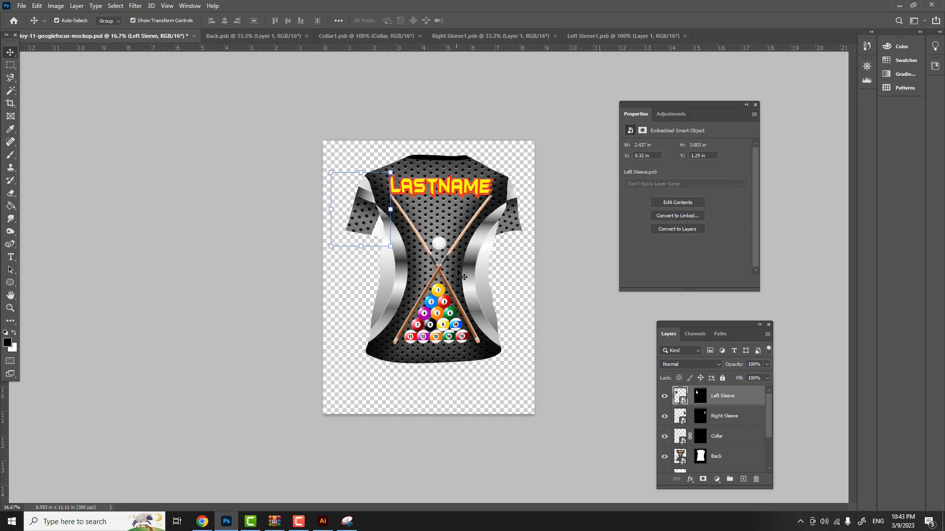
{"action": "key", "text": "ctrl+t"}
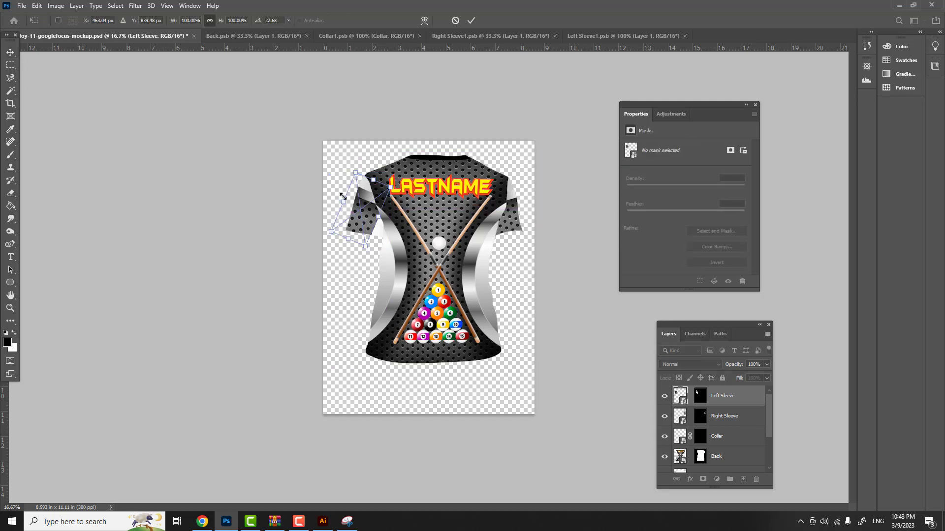
{"action": "left_click", "coordinate": [424, 20]}
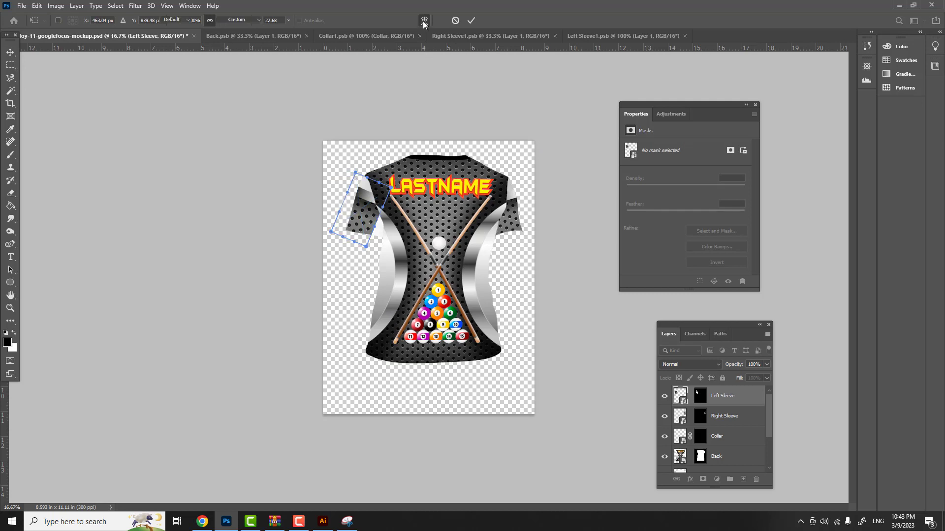
{"action": "left_click_drag", "start_coordinate": [374, 230], "coordinate": [379, 256]}
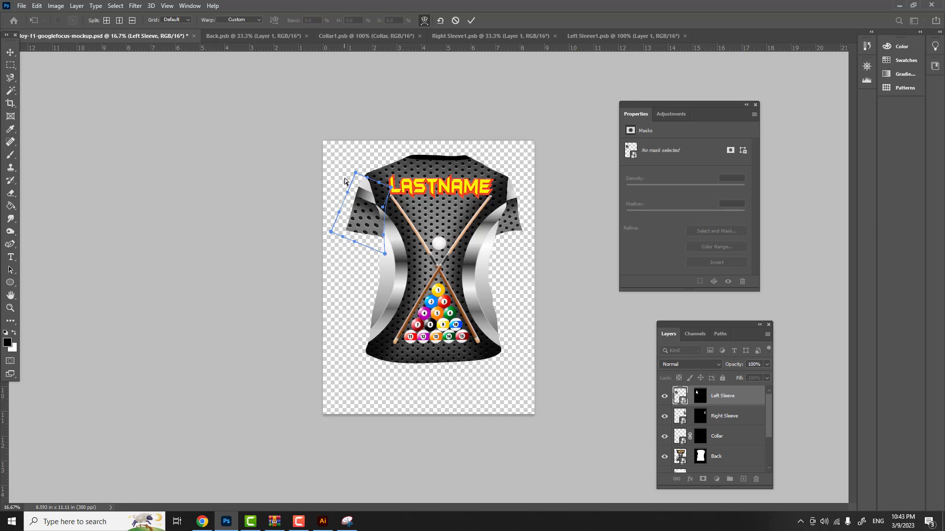
{"action": "left_click_drag", "start_coordinate": [354, 173], "coordinate": [379, 192]}
{"action": "key", "text": "Return"}
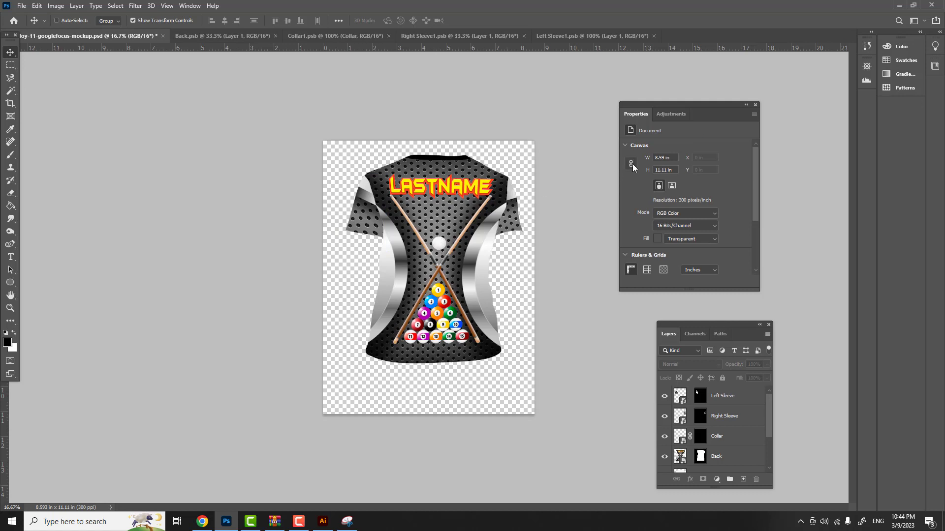
Make Layer 1 visible and rename Layer 1 copy to Adj1 and Layer 1 to Adj2.
{"action": "key", "text": "ctrl+plus"}
{"action": "key", "text": "ctrl+plus"}
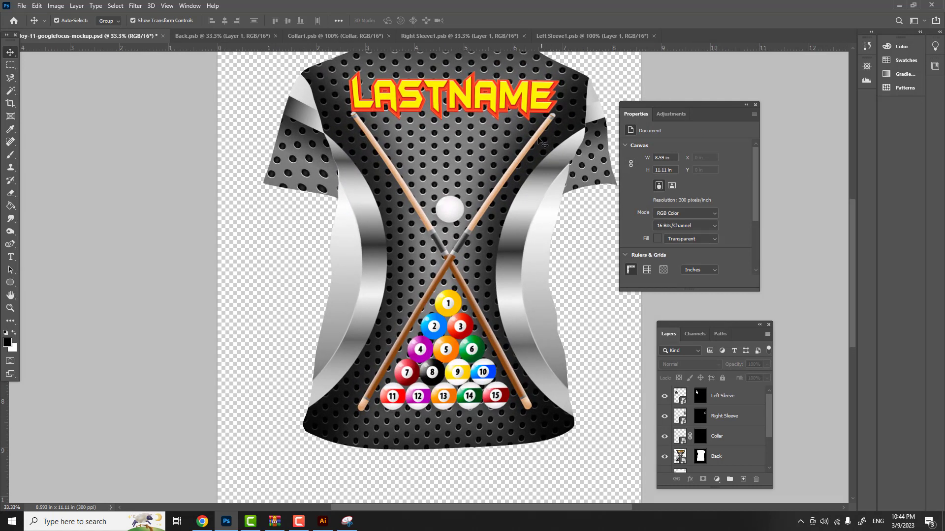
{"action": "scroll", "coordinate": [526, 199], "scroll_direction": "up", "scroll_amount": 3}
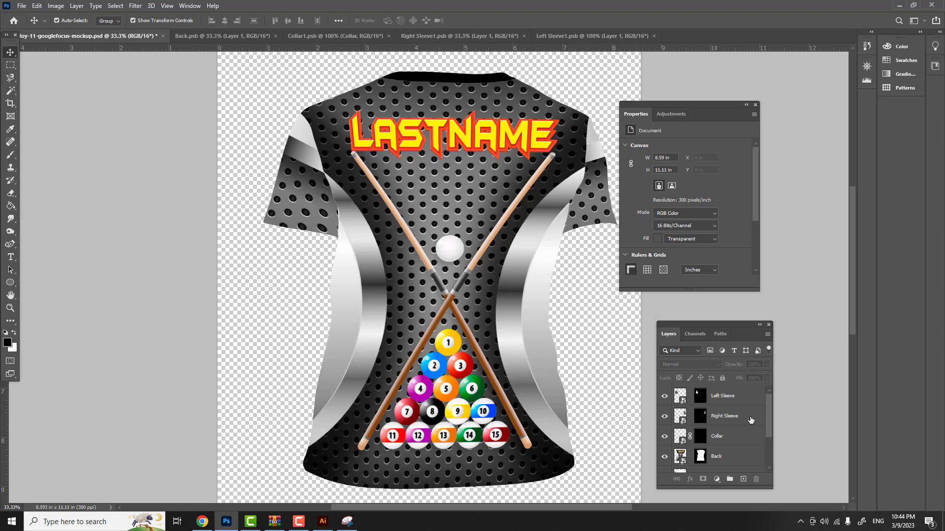
{"action": "left_click_drag", "start_coordinate": [767, 414], "coordinate": [766, 448]}
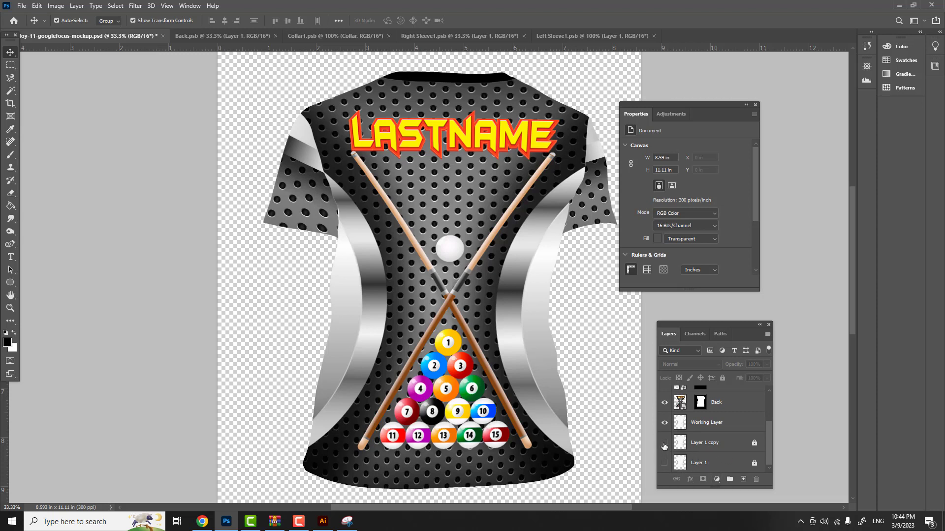
{"action": "left_click", "coordinate": [664, 423]}
{"action": "left_click", "coordinate": [665, 423]}
{"action": "left_click", "coordinate": [665, 463]}
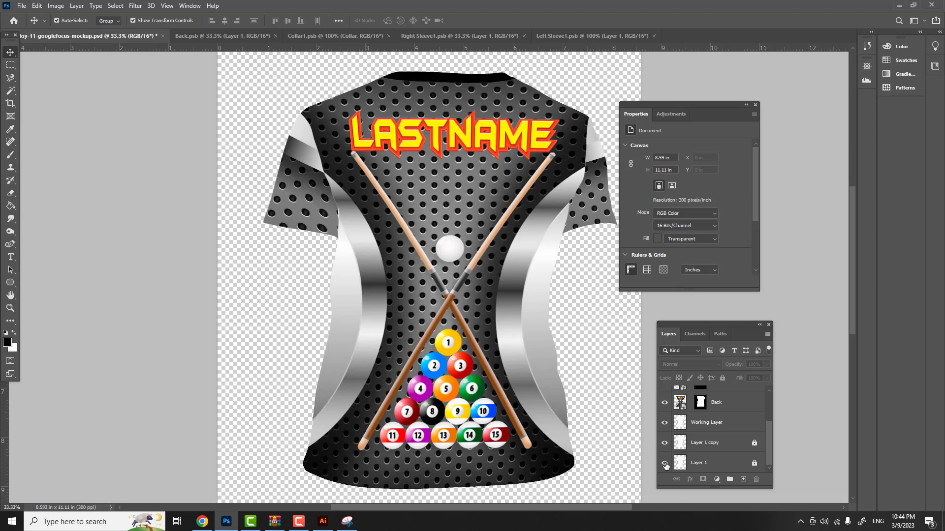
{"action": "double_click", "coordinate": [708, 443]}
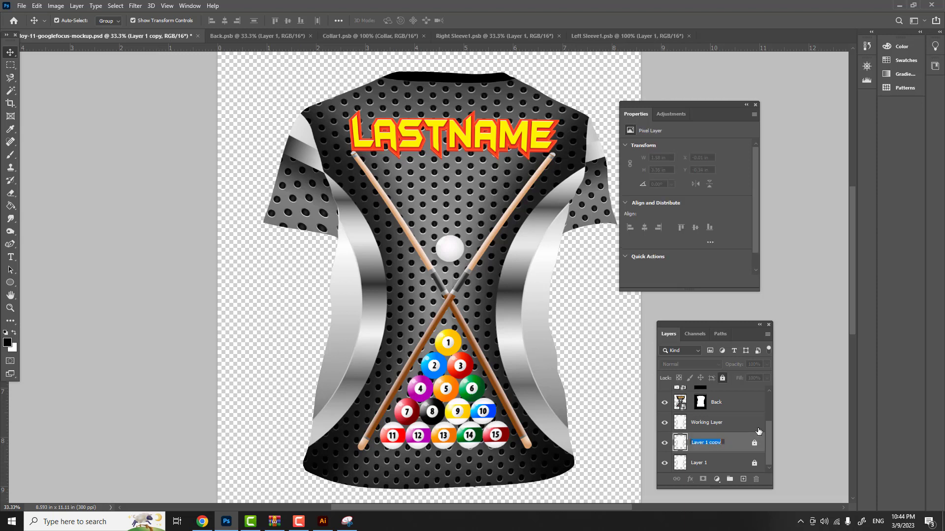
{"action": "type", "text": "Adj1"}
{"action": "double_click", "coordinate": [727, 460]}
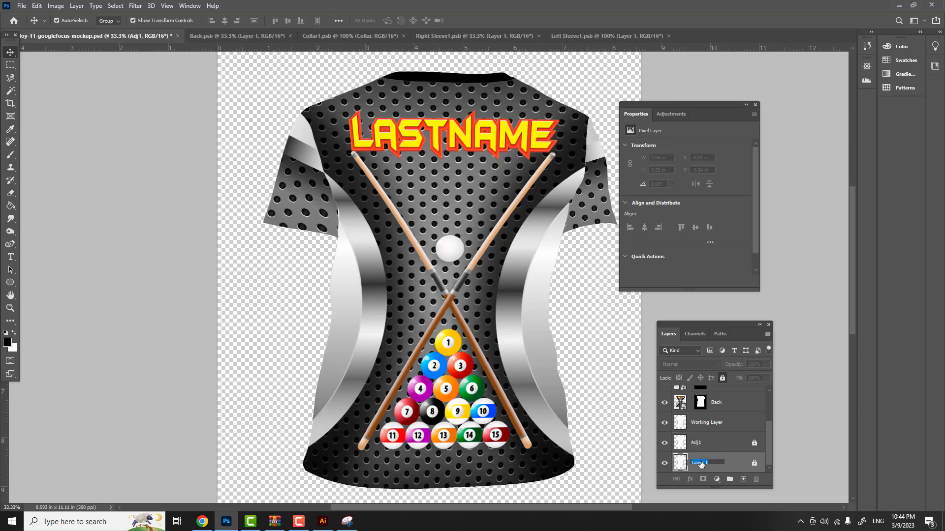
{"action": "type", "text": "Adj2"}
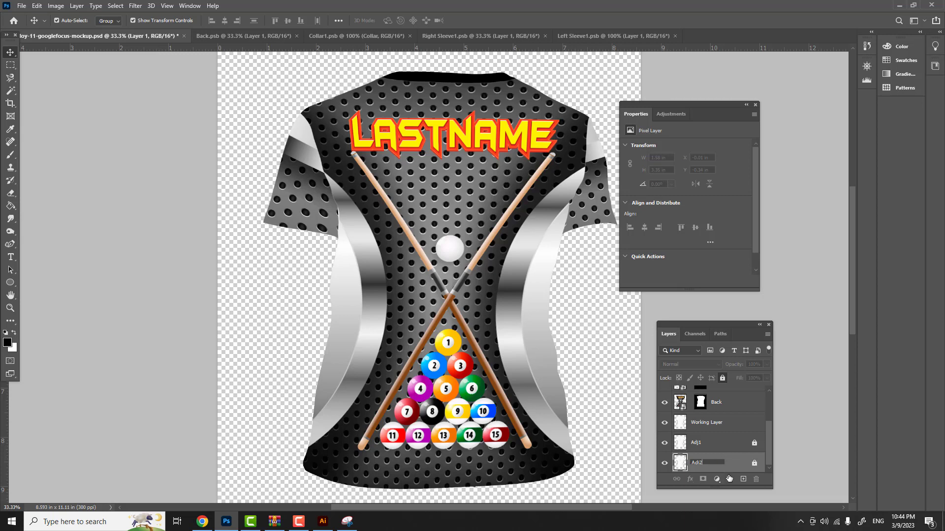
{"action": "key", "text": "Return"}
Unlock Adj1 and Adj2 and put both layers into a group.
{"action": "left_click", "coordinate": [754, 442]}
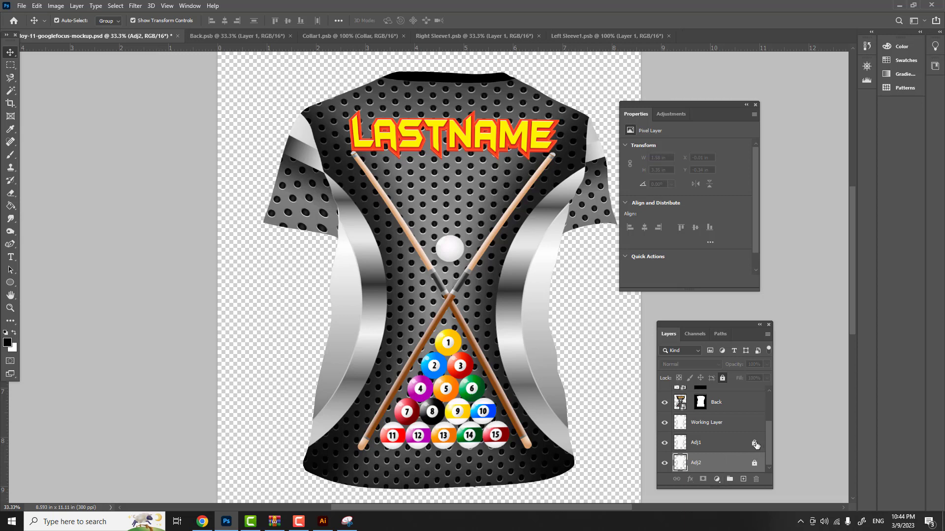
{"action": "left_click", "coordinate": [754, 463]}
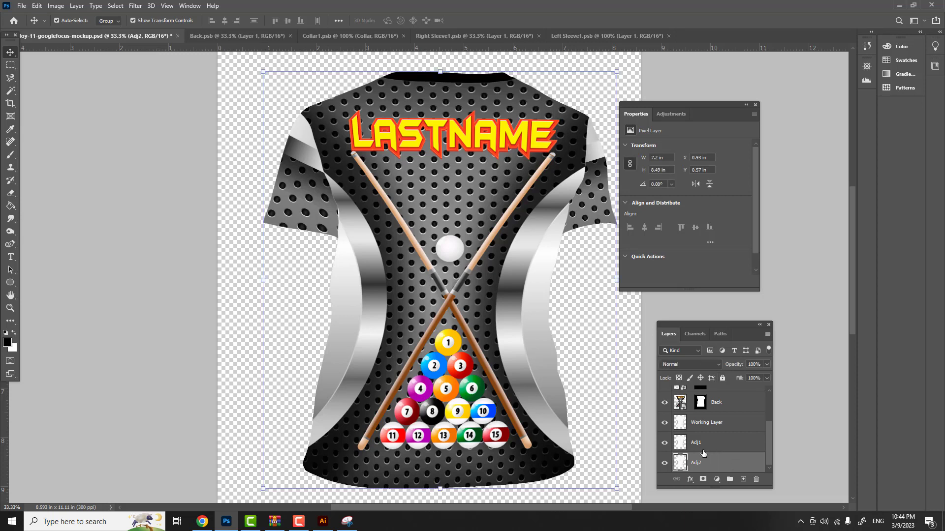
{"action": "key", "text": "ctrl"}
{"action": "left_click", "coordinate": [713, 444], "text": "ctrl"}
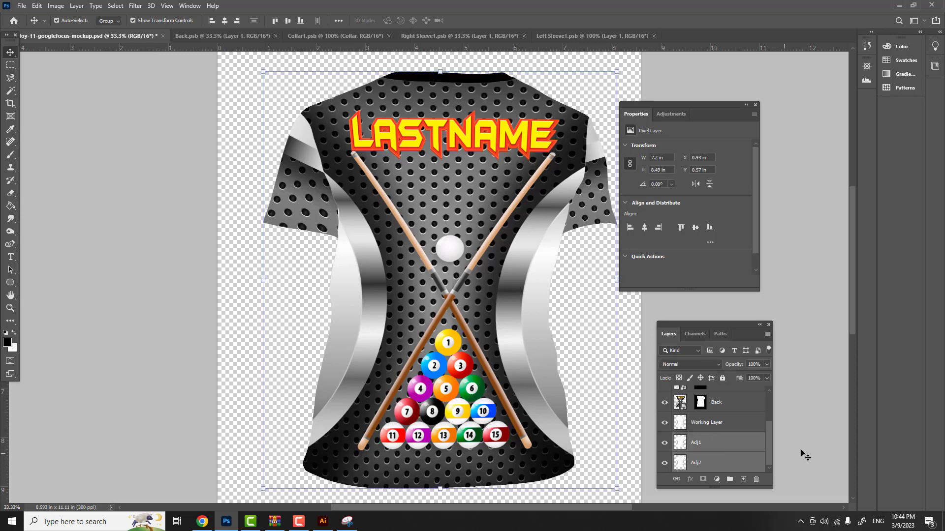
{"action": "key", "text": "ctrl+g"}
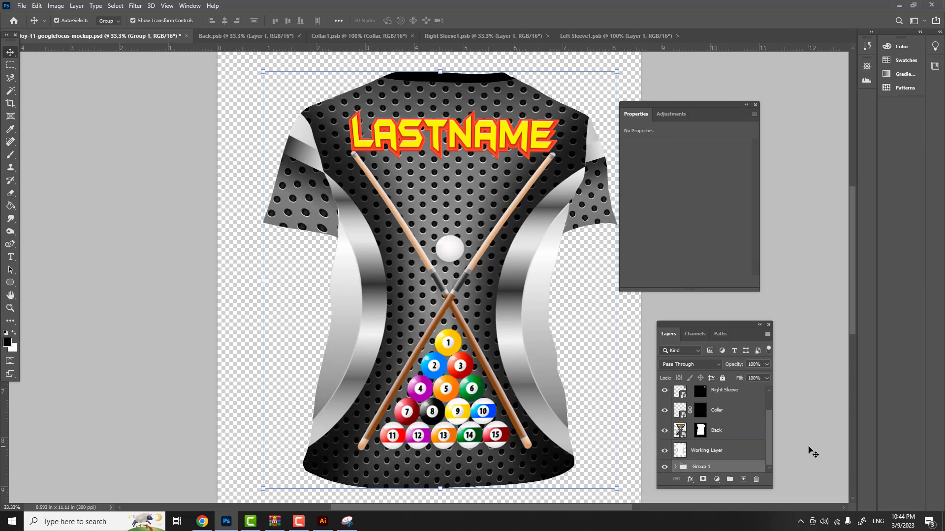
Rename Group 1 to 'Adjustments' and move it to the top of the layer stack.
{"action": "double_click", "coordinate": [701, 467]}
{"action": "type", "text": "Adjustments"}
{"action": "key", "text": "Return"}
{"action": "left_click_drag", "start_coordinate": [743, 468], "coordinate": [740, 386]}
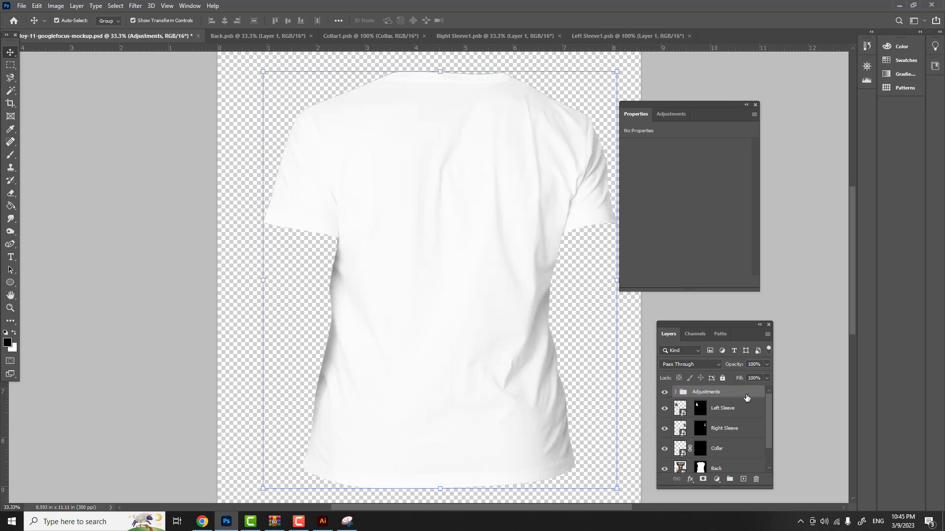
{"action": "left_click", "coordinate": [676, 392]}
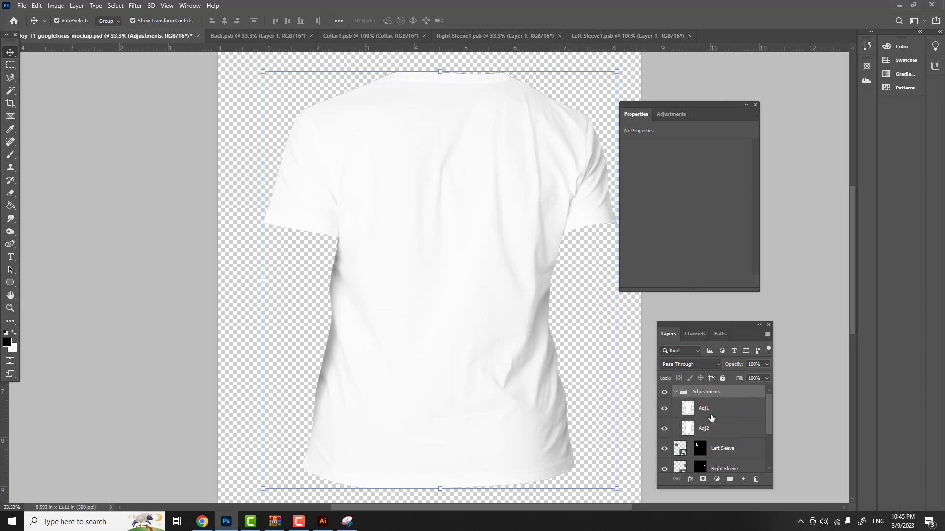
Set Adj1's blend mode to Linear Burn and Adj2's to Screen.
{"action": "left_click", "coordinate": [719, 412]}
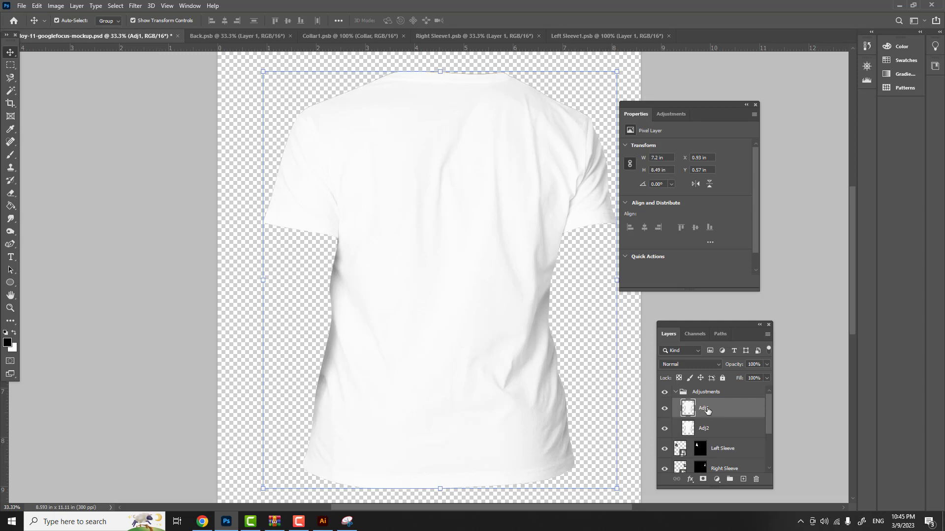
{"action": "left_click", "coordinate": [716, 366]}
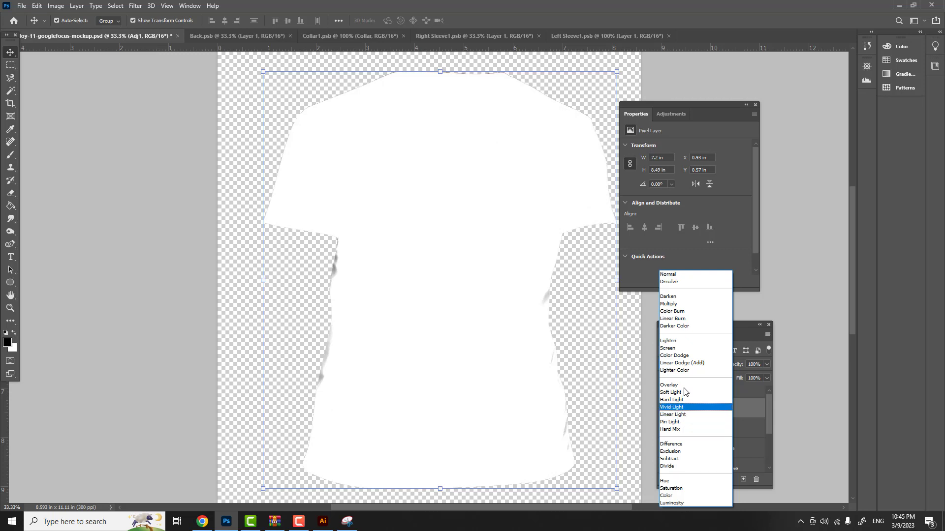
{"action": "left_click", "coordinate": [699, 317]}
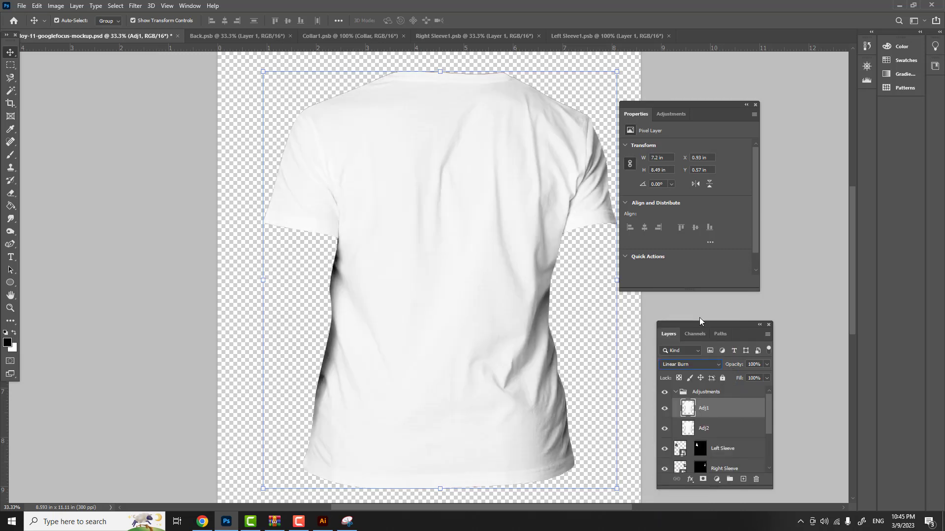
{"action": "left_click", "coordinate": [689, 431]}
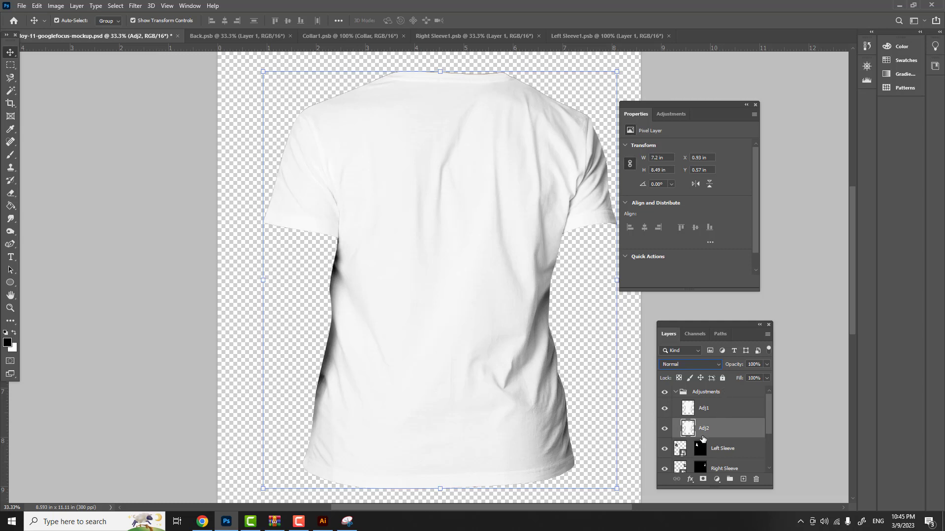
{"action": "left_click", "coordinate": [719, 367]}
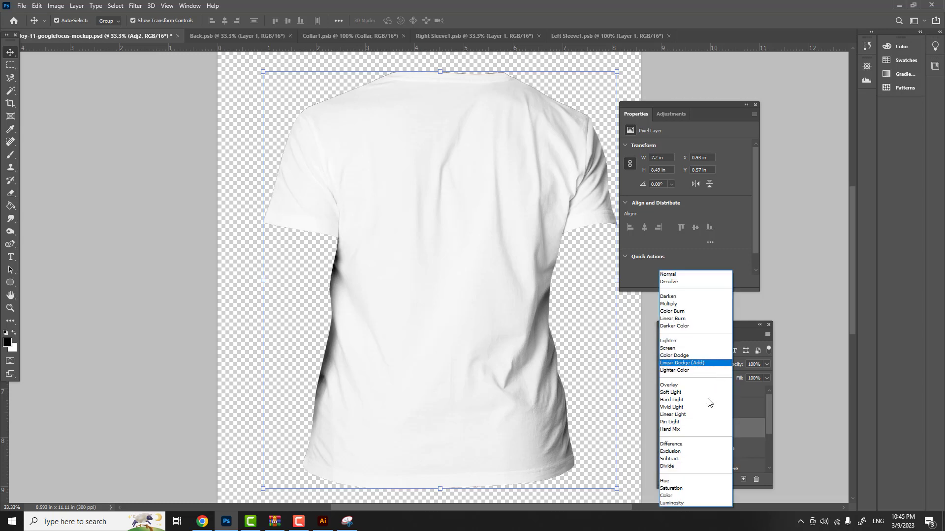
{"action": "left_click", "coordinate": [687, 349]}
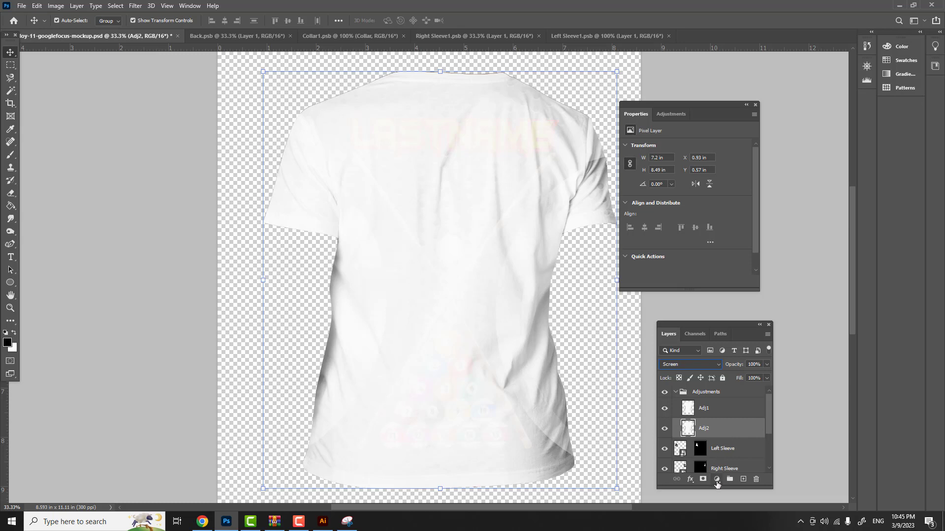
{"action": "left_click", "coordinate": [717, 480]}
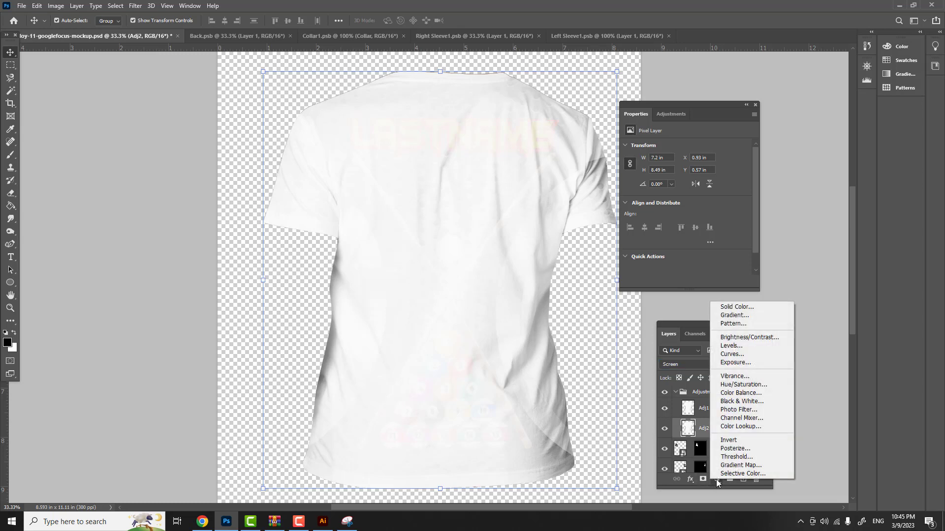
Add Levels 1 with input black 100 and output black 119, clipped to the Adj2 layer.
{"action": "left_click", "coordinate": [732, 346]}
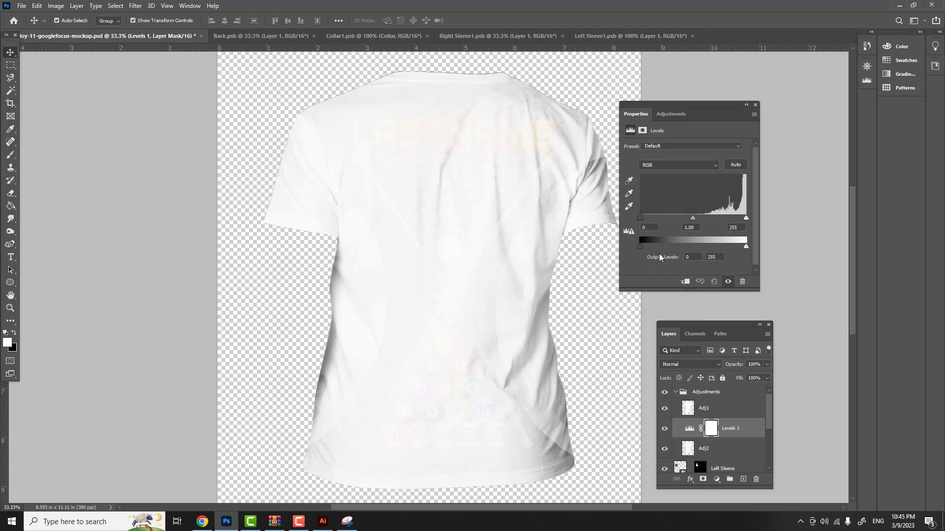
{"action": "left_click_drag", "start_coordinate": [640, 246], "coordinate": [657, 243]}
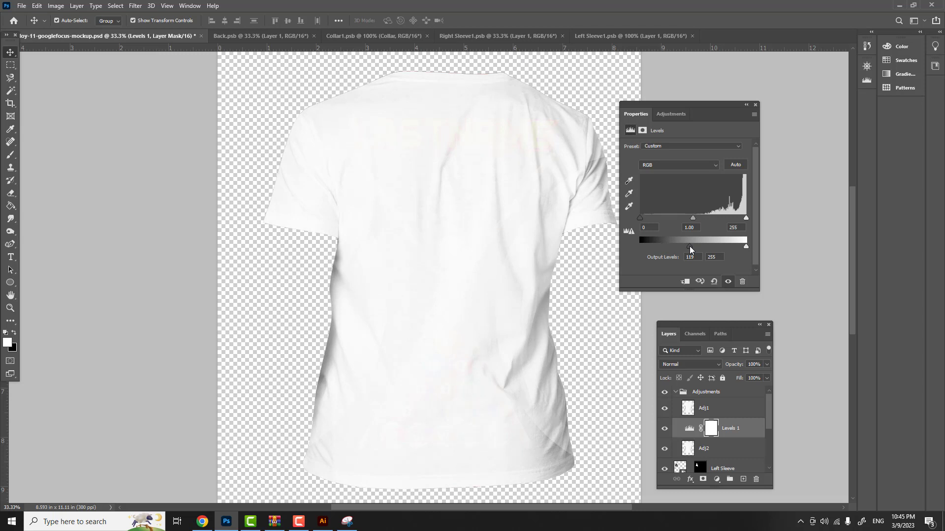
{"action": "left_click_drag", "start_coordinate": [640, 219], "coordinate": [683, 216]}
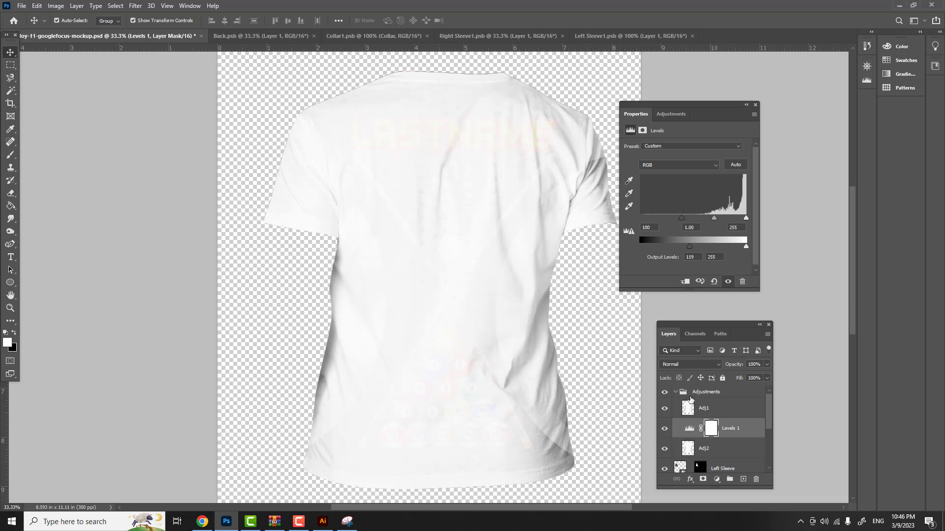
{"action": "left_click", "coordinate": [665, 408]}
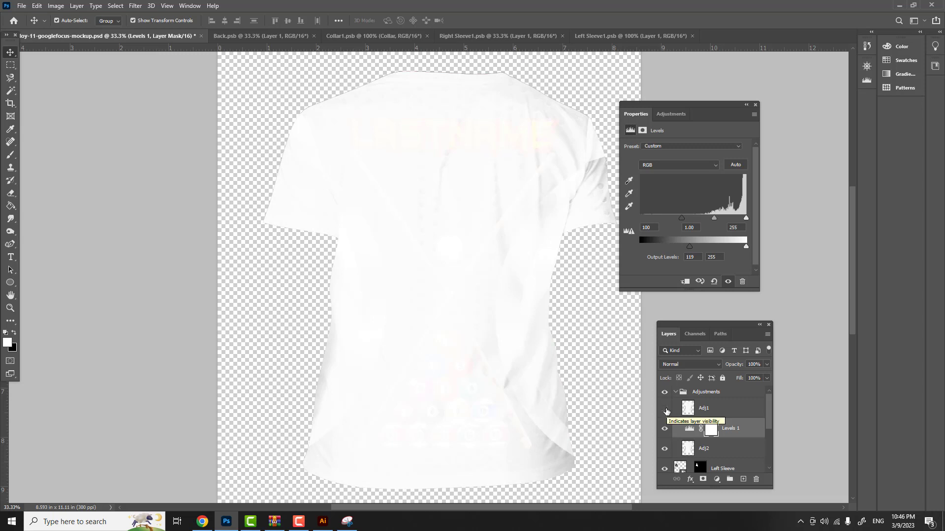
{"action": "left_click", "coordinate": [665, 408]}
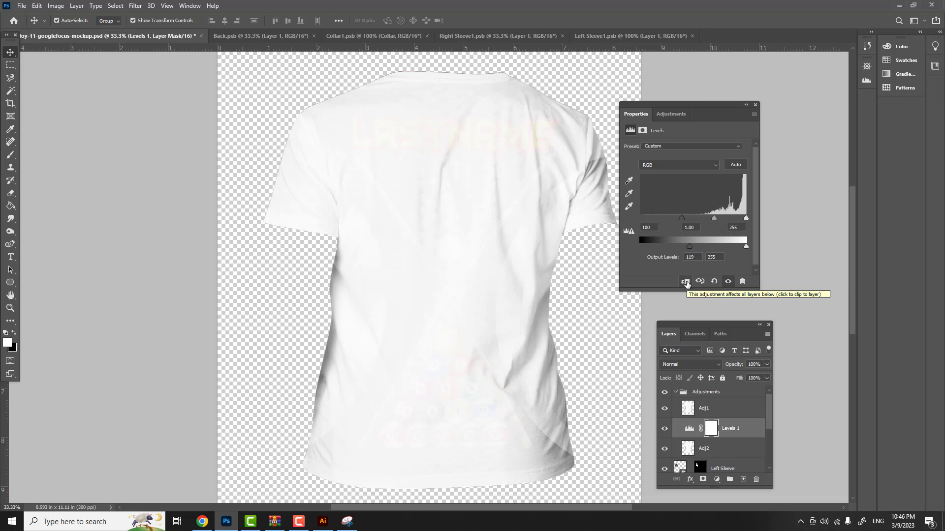
{"action": "left_click", "coordinate": [719, 449]}
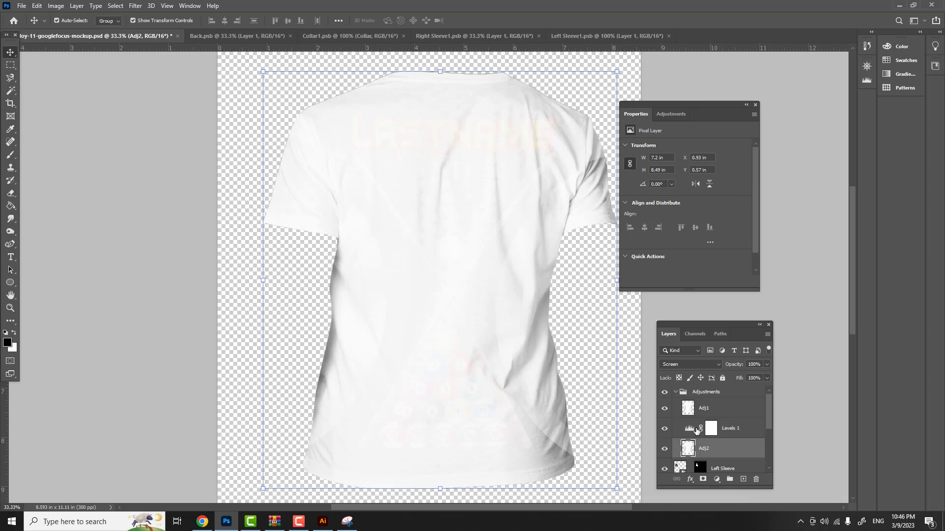
{"action": "left_click", "coordinate": [689, 430]}
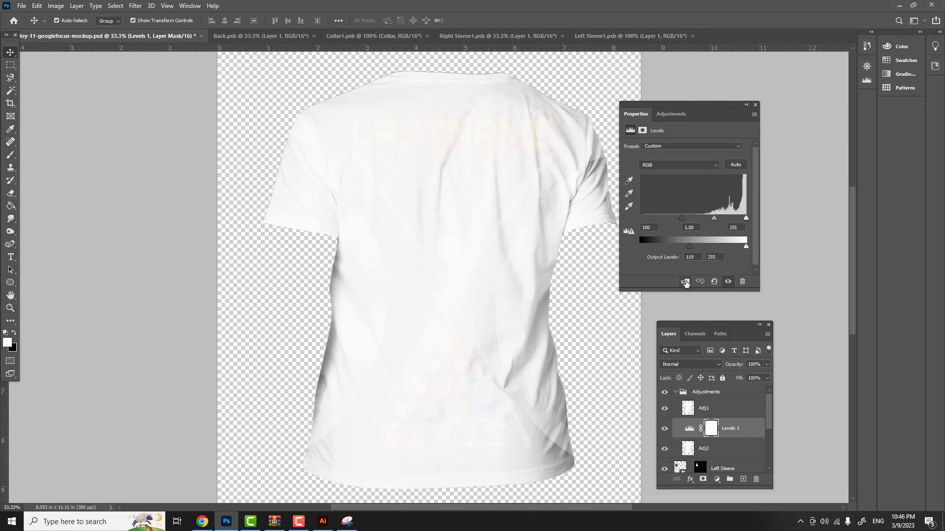
{"action": "left_click", "coordinate": [685, 282]}
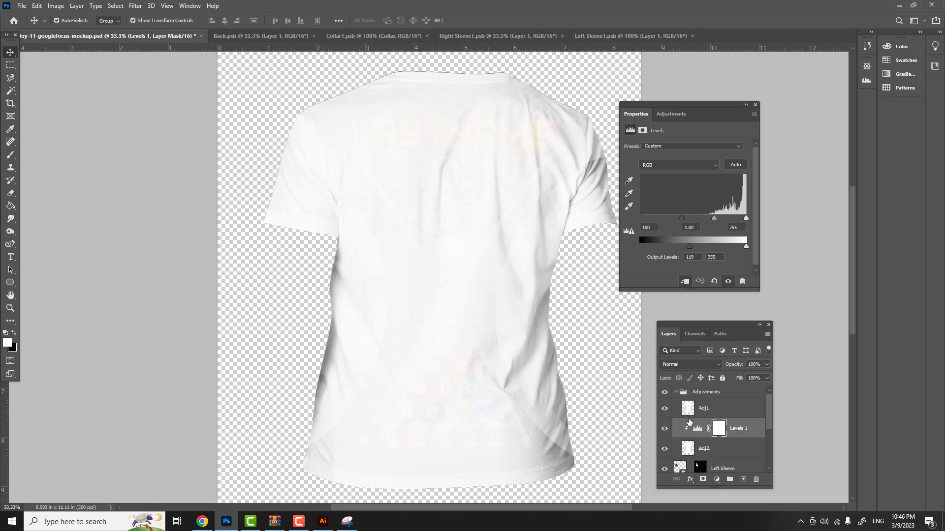
{"action": "left_click", "coordinate": [721, 410]}
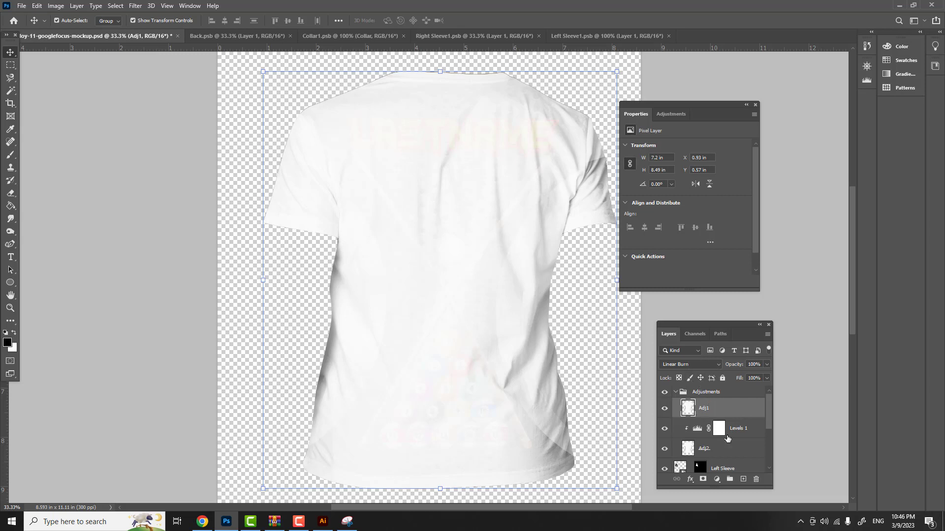
{"action": "left_click", "coordinate": [717, 477]}
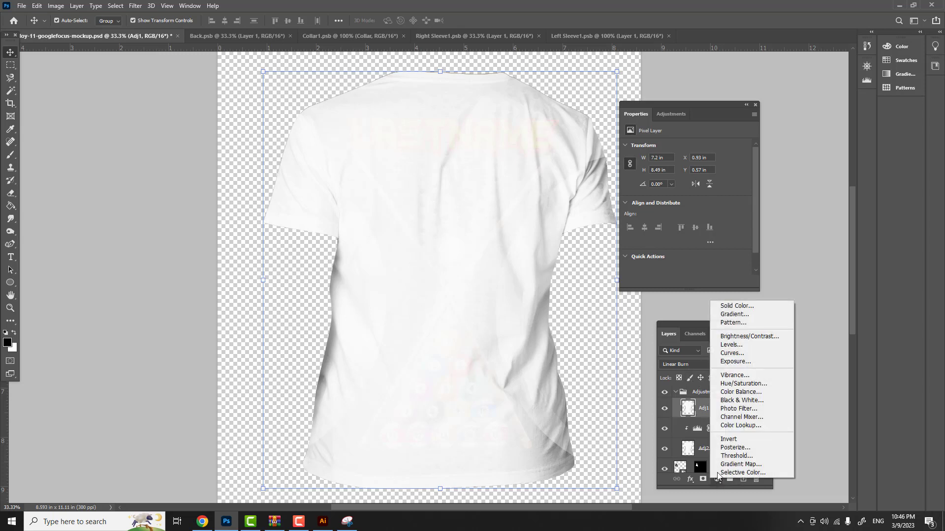
Add a Levels 2 layer clipped to Adj1 with input white 196, gamma 1.06 and output white 98.
{"action": "left_click", "coordinate": [731, 345]}
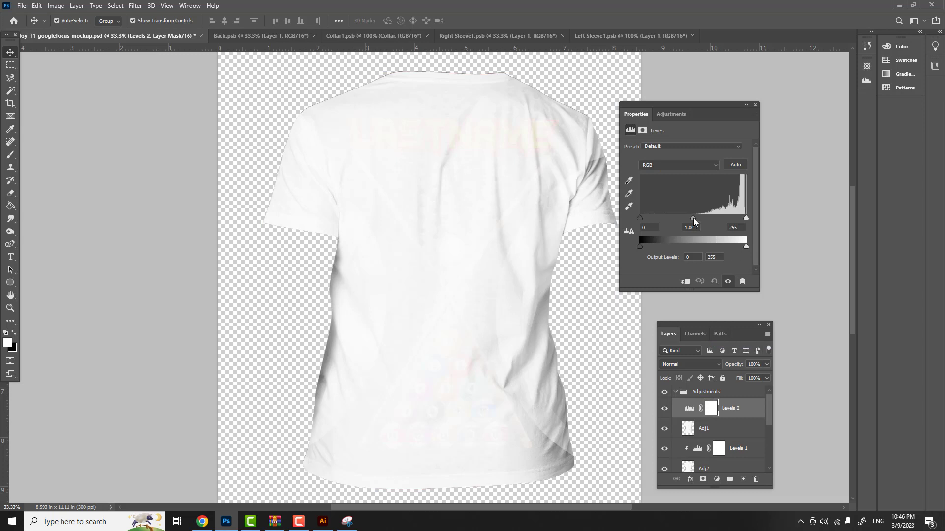
{"action": "left_click_drag", "start_coordinate": [693, 217], "coordinate": [678, 217]}
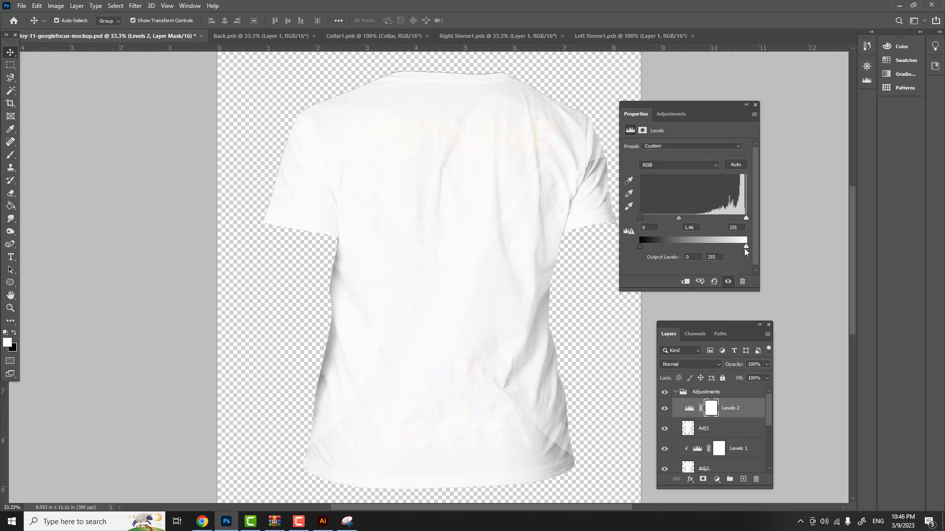
{"action": "left_click_drag", "start_coordinate": [742, 246], "coordinate": [704, 246]}
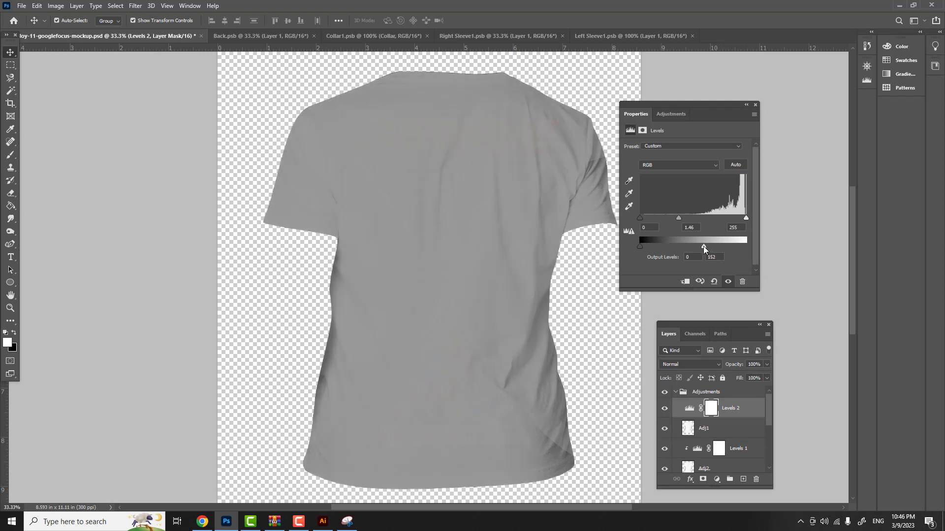
{"action": "mouse_move", "coordinate": [746, 218]}
{"action": "left_mouse_down"}
{"action": "mouse_move", "coordinate": [711, 219]}
{"action": "mouse_move", "coordinate": [734, 217]}
{"action": "left_mouse_up"}
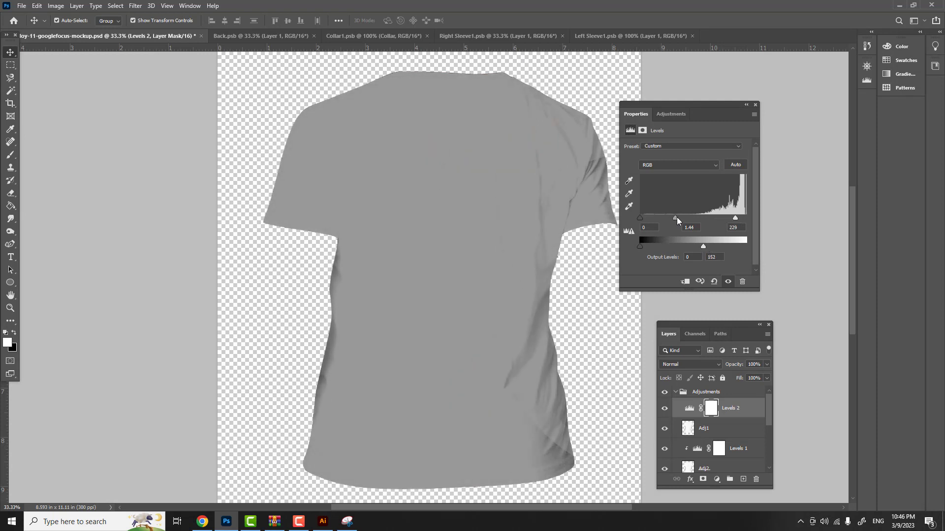
{"action": "mouse_move", "coordinate": [677, 217]}
{"action": "left_mouse_down"}
{"action": "mouse_move", "coordinate": [707, 215]}
{"action": "mouse_move", "coordinate": [685, 218]}
{"action": "left_mouse_up"}
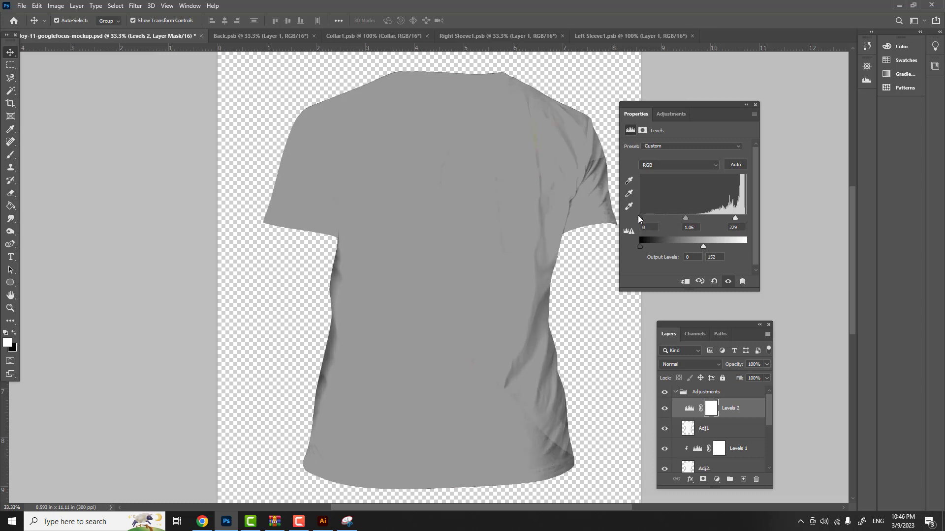
{"action": "mouse_move", "coordinate": [641, 247]}
{"action": "left_mouse_down"}
{"action": "mouse_move", "coordinate": [655, 247]}
{"action": "mouse_move", "coordinate": [640, 247]}
{"action": "left_mouse_up"}
{"action": "mouse_move", "coordinate": [704, 247]}
{"action": "left_mouse_down"}
{"action": "mouse_move", "coordinate": [675, 246]}
{"action": "mouse_move", "coordinate": [695, 248]}
{"action": "left_mouse_up"}
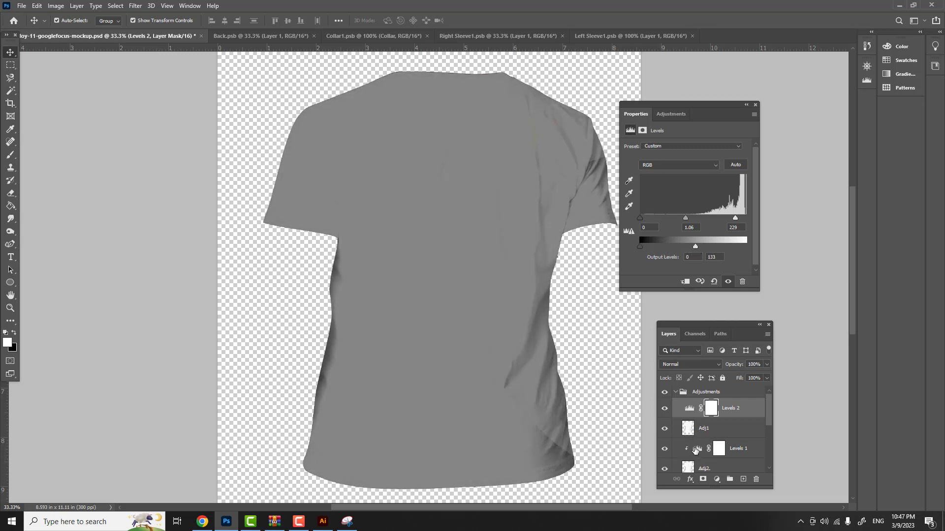
{"action": "left_click", "coordinate": [685, 282]}
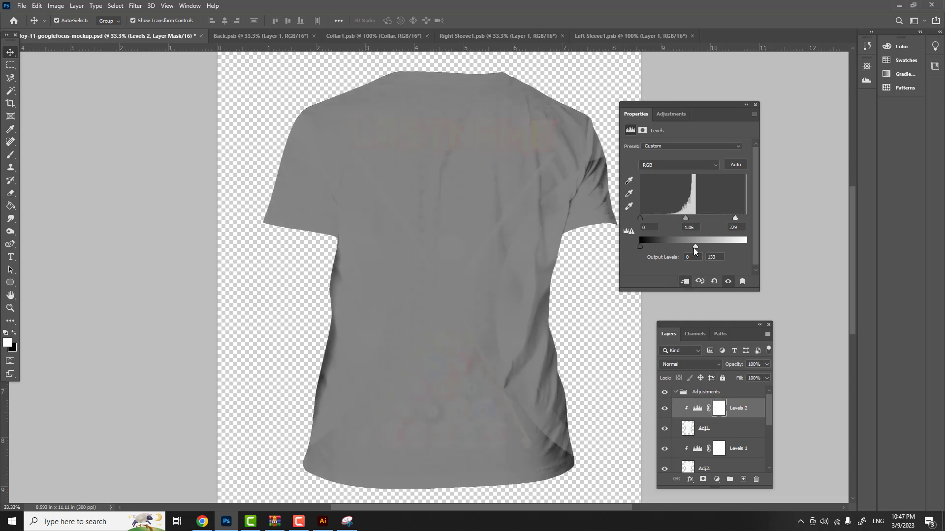
{"action": "left_click_drag", "start_coordinate": [735, 217], "coordinate": [683, 246]}
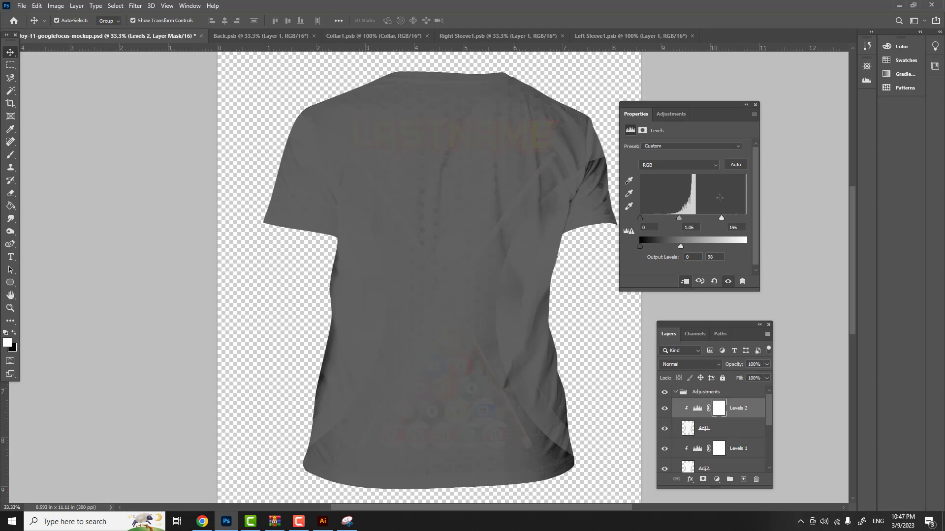
Enter Levels 2 input values 51, 1.19, 236 and output levels 53 to 255.
{"action": "left_click", "coordinate": [649, 228]}
{"action": "type", "text": "51"}
{"action": "double_click", "coordinate": [690, 227]}
{"action": "type", "text": "1.19"}
{"action": "key", "text": "Tab"}
{"action": "type", "text": "236"}
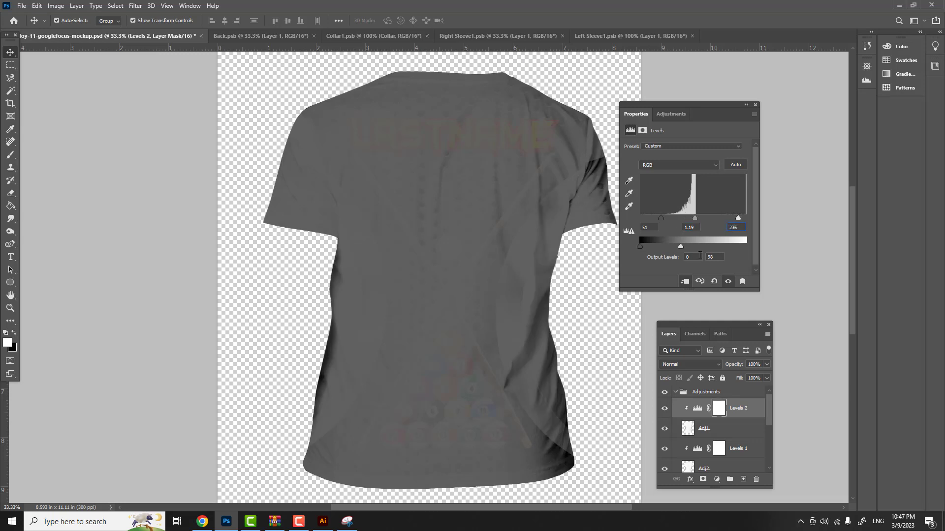
{"action": "type", "text": "53"}
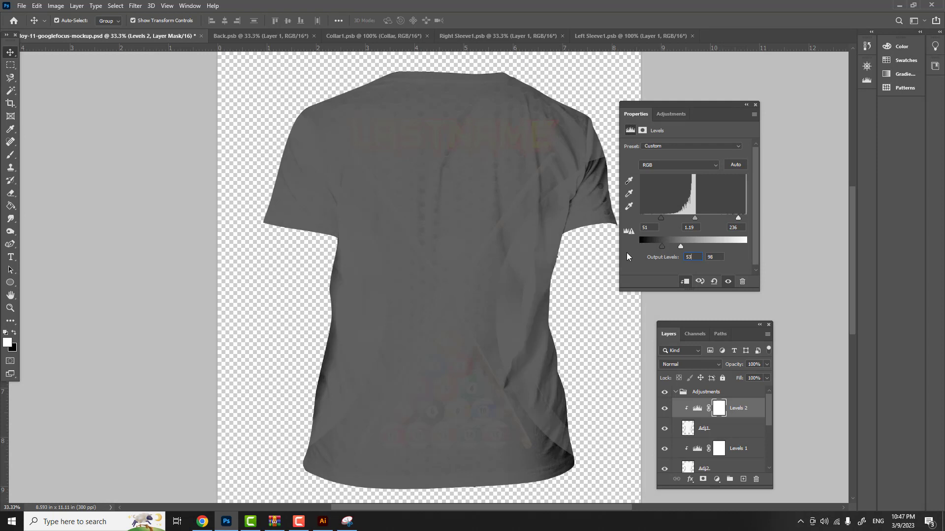
{"action": "key", "text": "Tab"}
{"action": "type", "text": "255"}
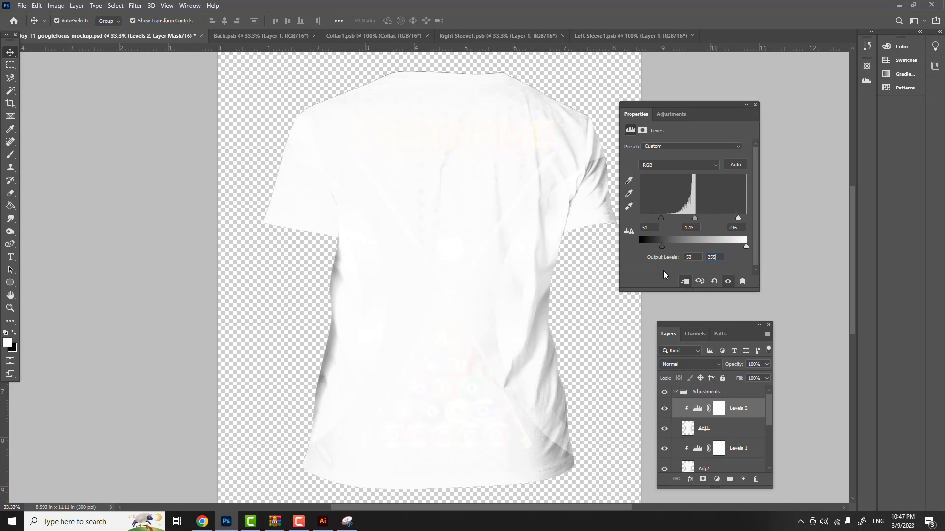
{"action": "key", "text": "Return"}
Select Levels 1, set input black to 129 and dismiss the out-of-range midtone warning.
{"action": "left_click", "coordinate": [696, 450]}
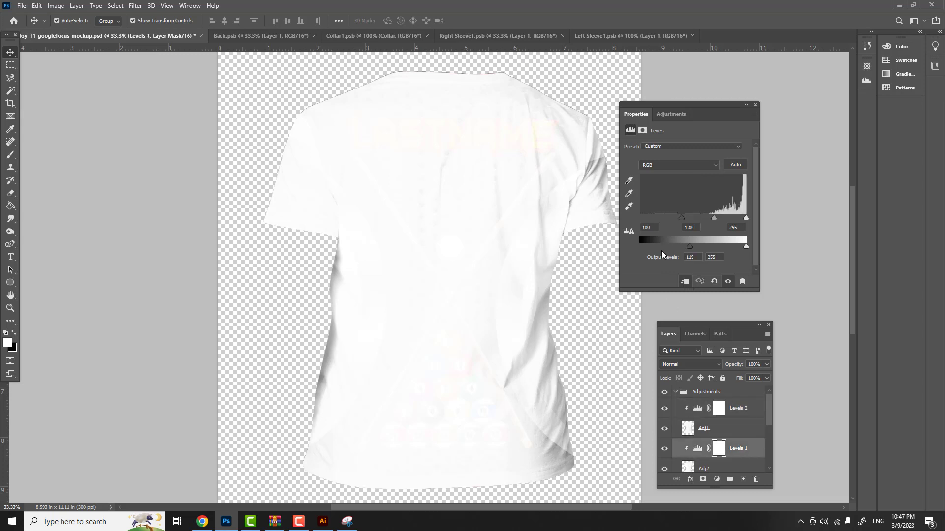
{"action": "left_click", "coordinate": [652, 227]}
{"action": "type", "text": "129"}
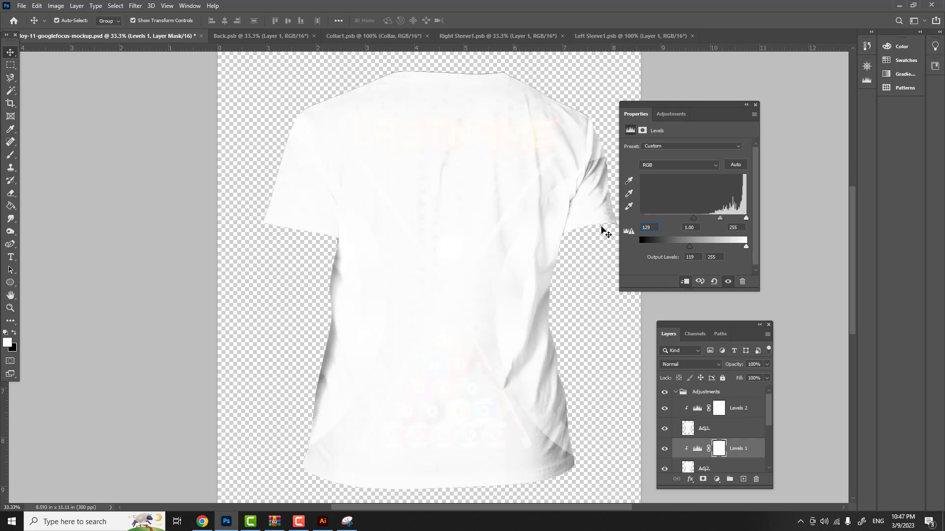
{"action": "left_click", "coordinate": [696, 228]}
{"action": "type", "text": "036"}
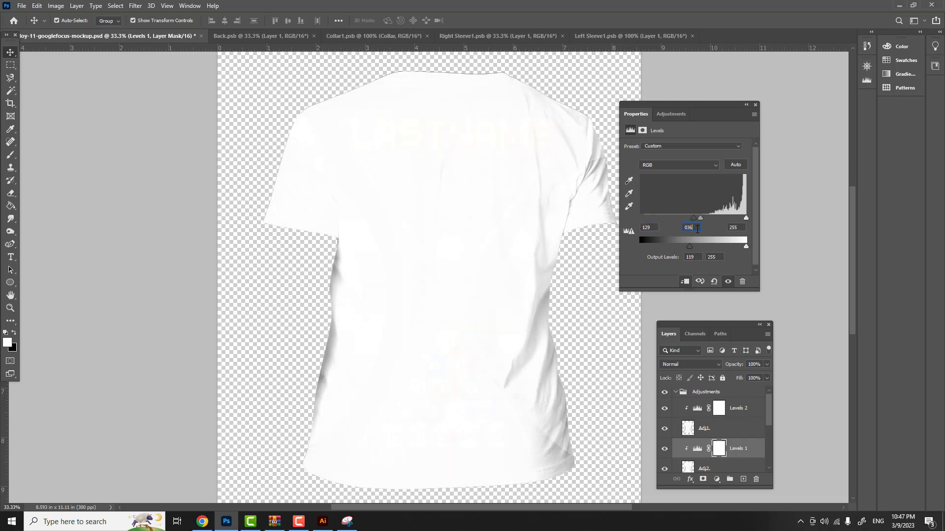
{"action": "key", "text": "Return"}
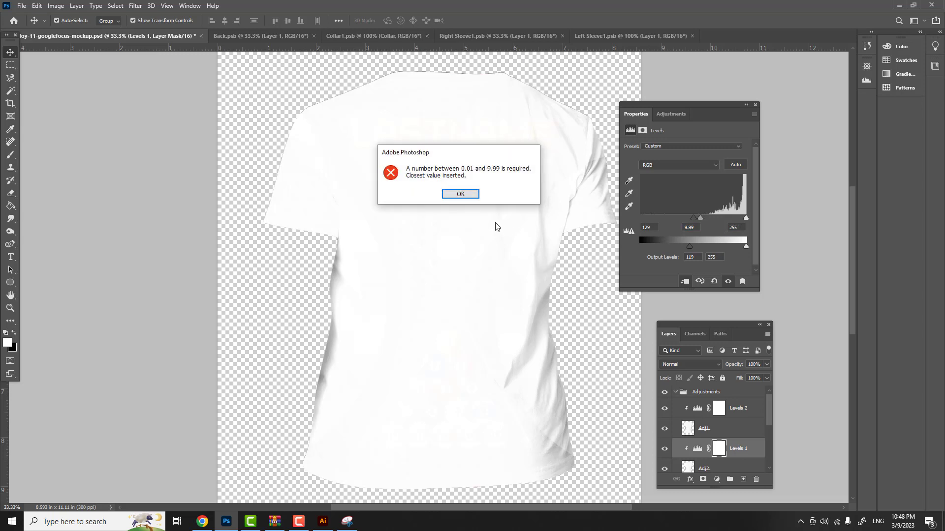
{"action": "left_click", "coordinate": [460, 194]}
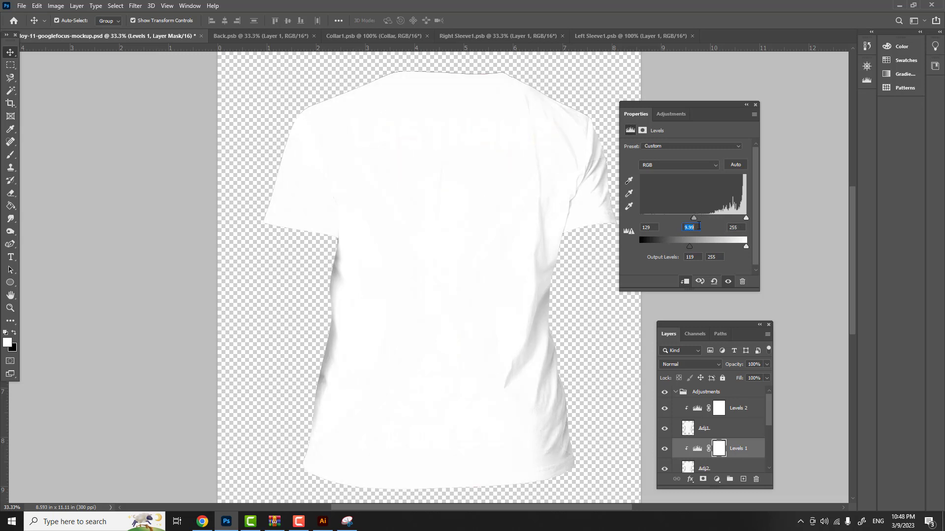
Set the Levels 1 midtone to 0.36 and output levels to 74–188.
{"action": "type", "text": "0.36"}
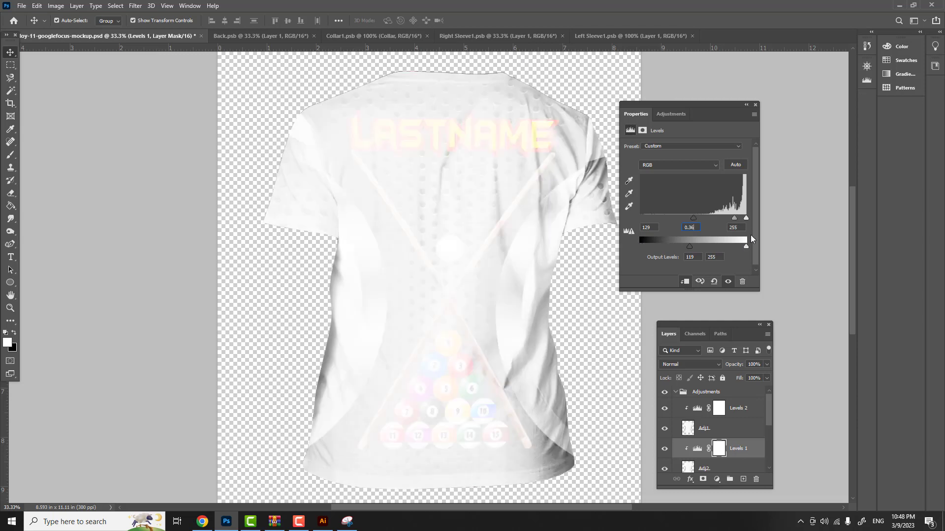
{"action": "key", "text": "Tab"}
{"action": "key", "text": "Tab"}
{"action": "type", "text": "74"}
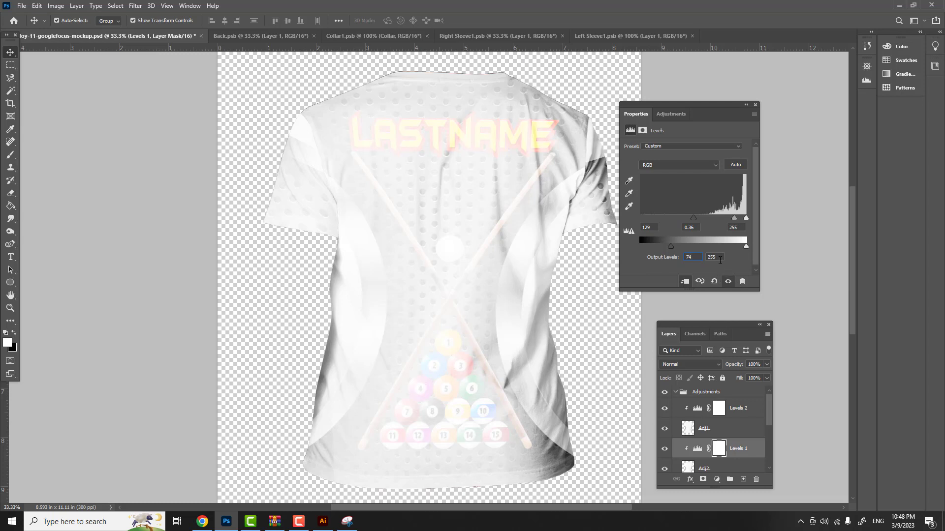
{"action": "key", "text": "Tab"}
{"action": "type", "text": "188"}
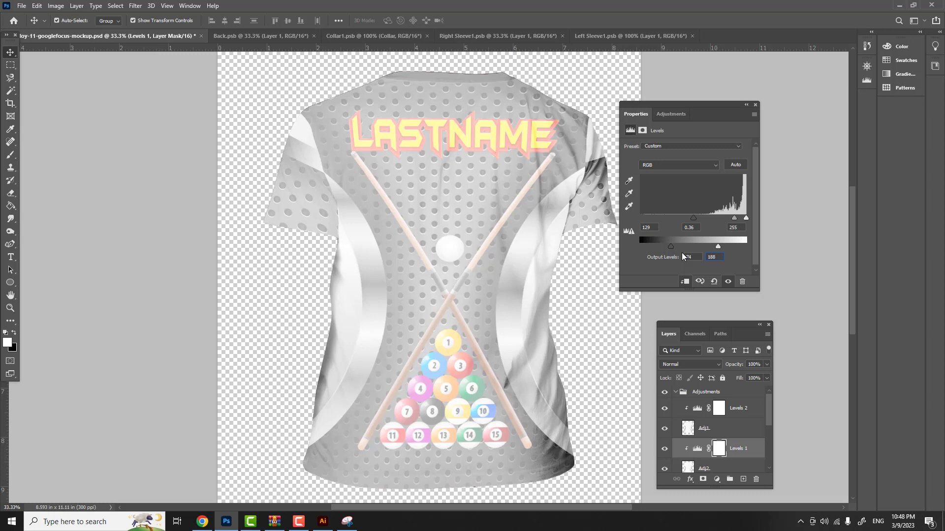
{"action": "key", "text": "BackSpace"}
{"action": "key", "text": "BackSpace"}
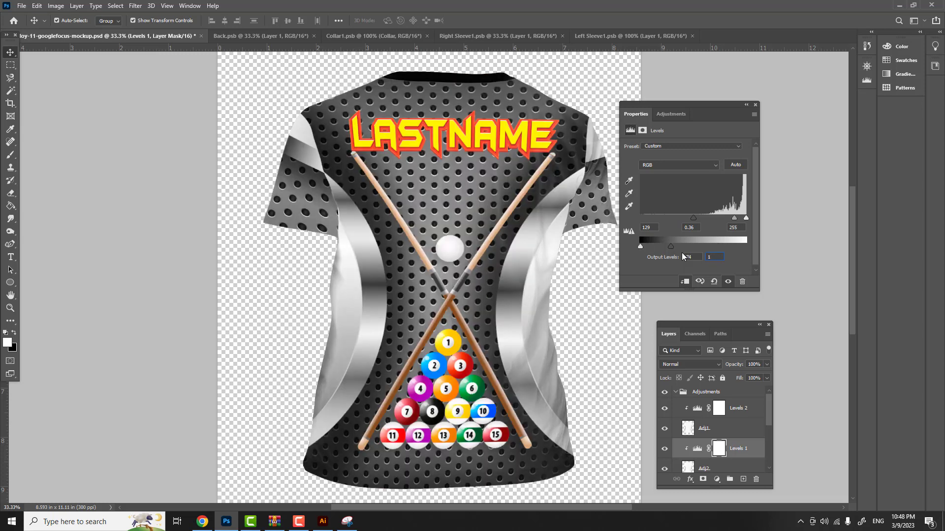
{"action": "type", "text": "88"}
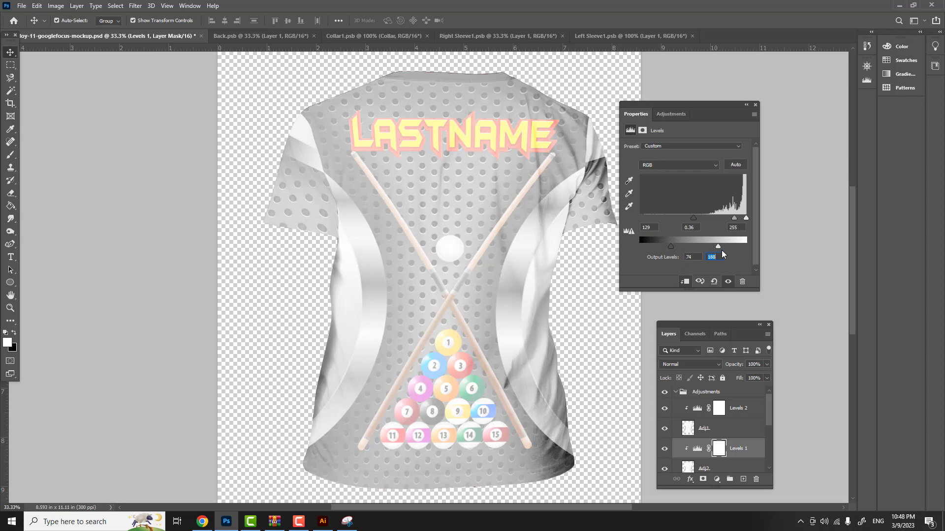
Drag the Levels 1 sliders to input 97, 0.62, 205 and output 46–109.
{"action": "left_click_drag", "start_coordinate": [719, 247], "coordinate": [689, 244]}
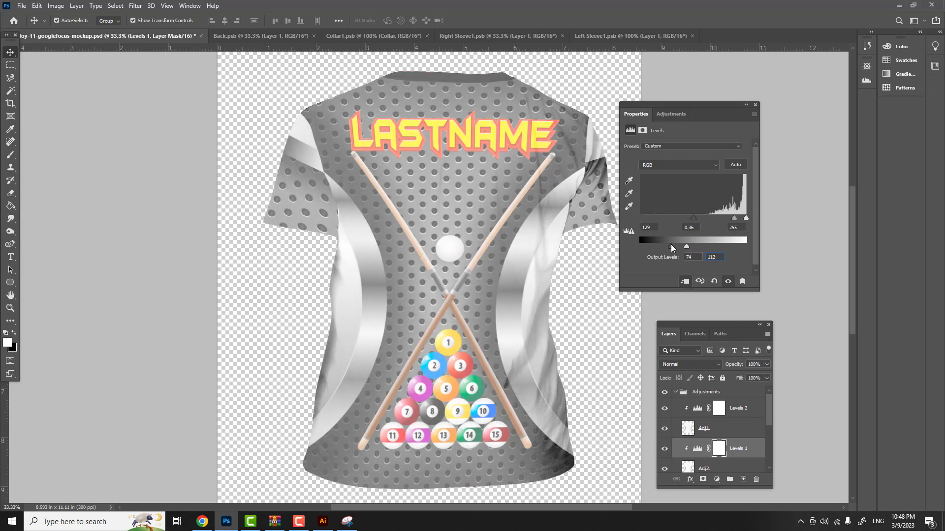
{"action": "left_click_drag", "start_coordinate": [673, 249], "coordinate": [642, 243]}
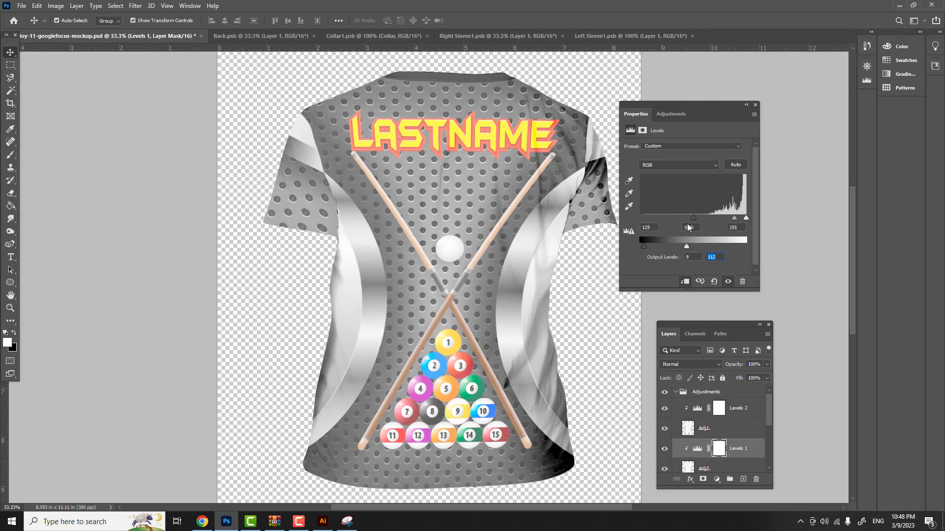
{"action": "left_click_drag", "start_coordinate": [693, 218], "coordinate": [659, 217]}
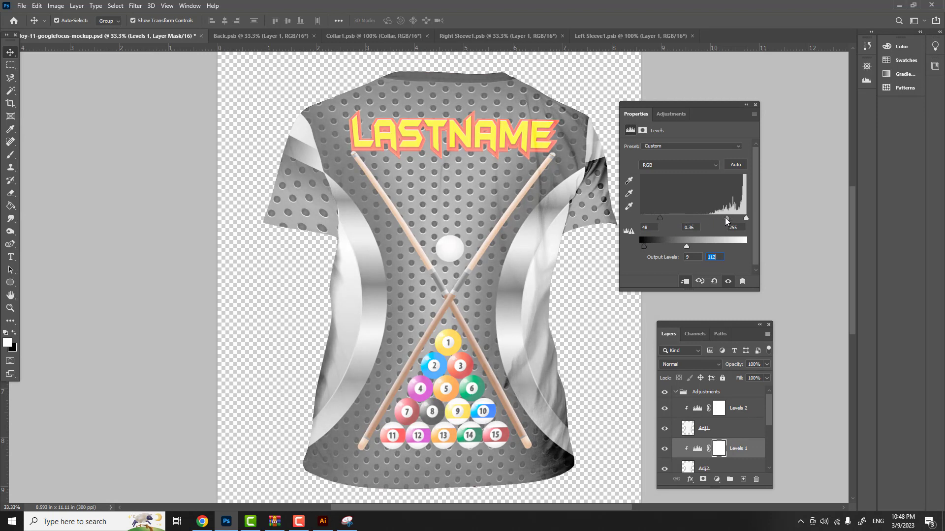
{"action": "mouse_move", "coordinate": [725, 217]}
{"action": "left_mouse_down"}
{"action": "mouse_move", "coordinate": [695, 223]}
{"action": "mouse_move", "coordinate": [724, 218]}
{"action": "left_mouse_up"}
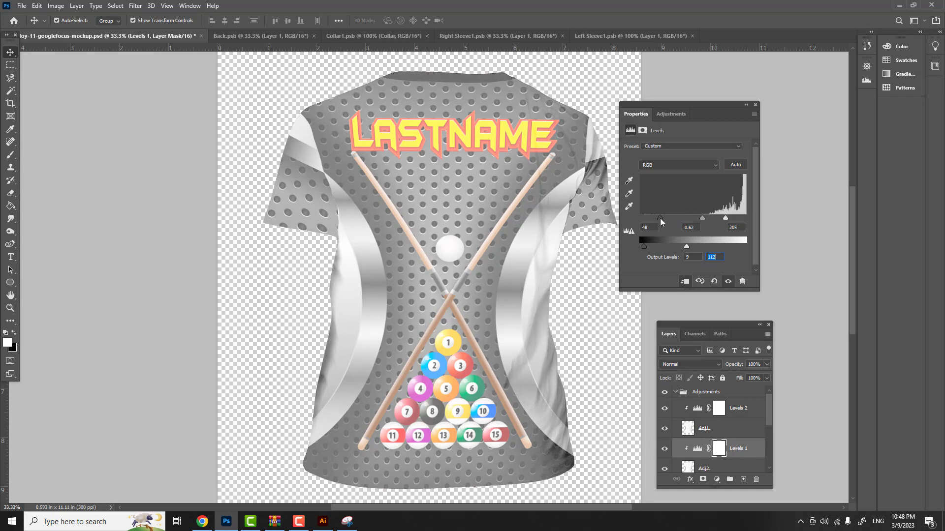
{"action": "left_click_drag", "start_coordinate": [660, 217], "coordinate": [679, 247]}
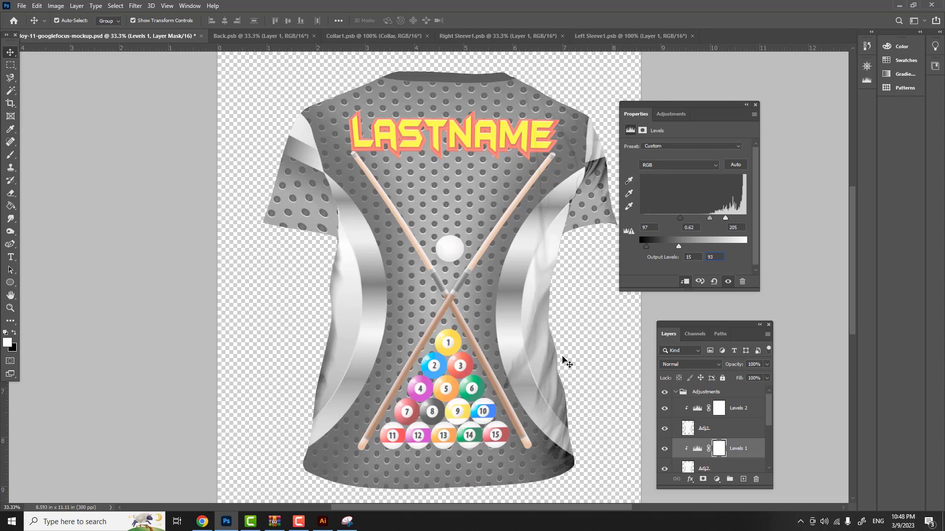
{"action": "left_click_drag", "start_coordinate": [678, 246], "coordinate": [658, 248]}
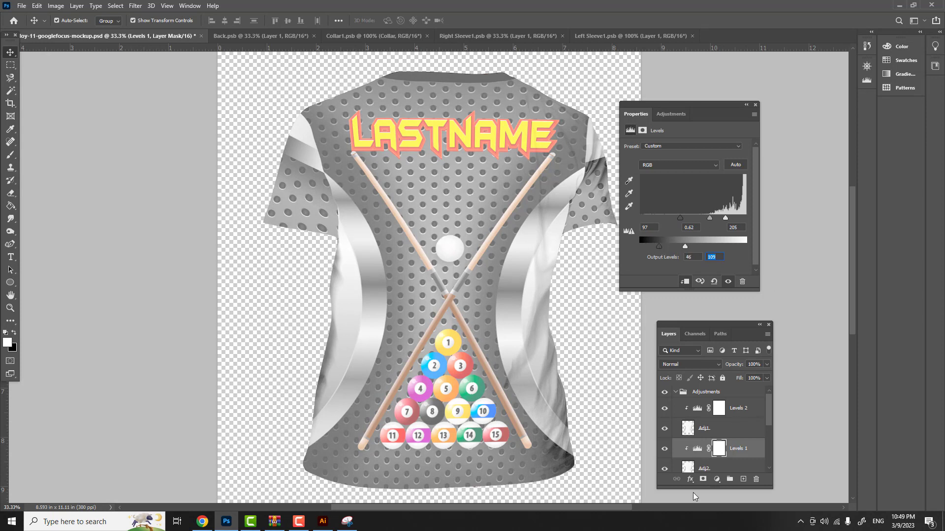
{"action": "left_click", "coordinate": [696, 410]}
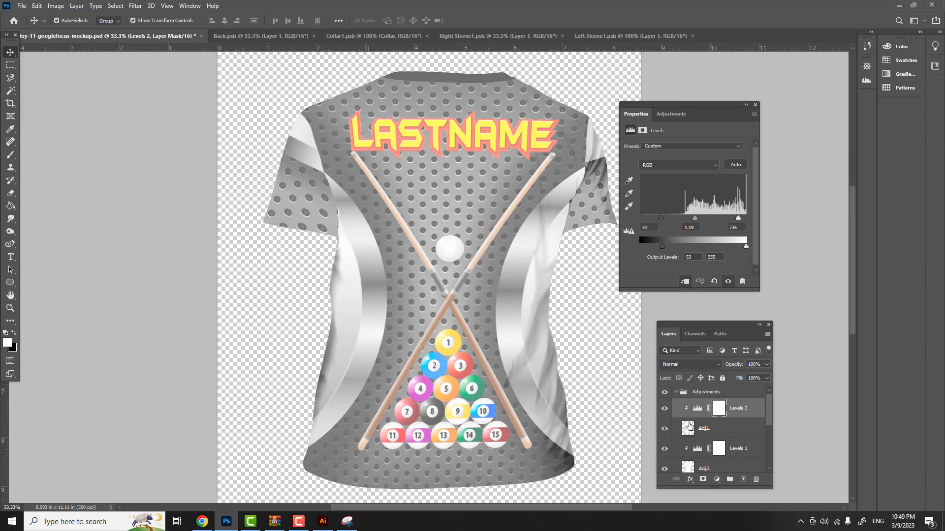
Rebalance Levels 2 by raising output black and lowering output white and input white.
{"action": "mouse_move", "coordinate": [662, 246]}
{"action": "left_mouse_down"}
{"action": "mouse_move", "coordinate": [682, 246]}
{"action": "mouse_move", "coordinate": [648, 244]}
{"action": "mouse_move", "coordinate": [664, 246]}
{"action": "left_mouse_up"}
{"action": "left_click_drag", "start_coordinate": [746, 246], "coordinate": [699, 222]}
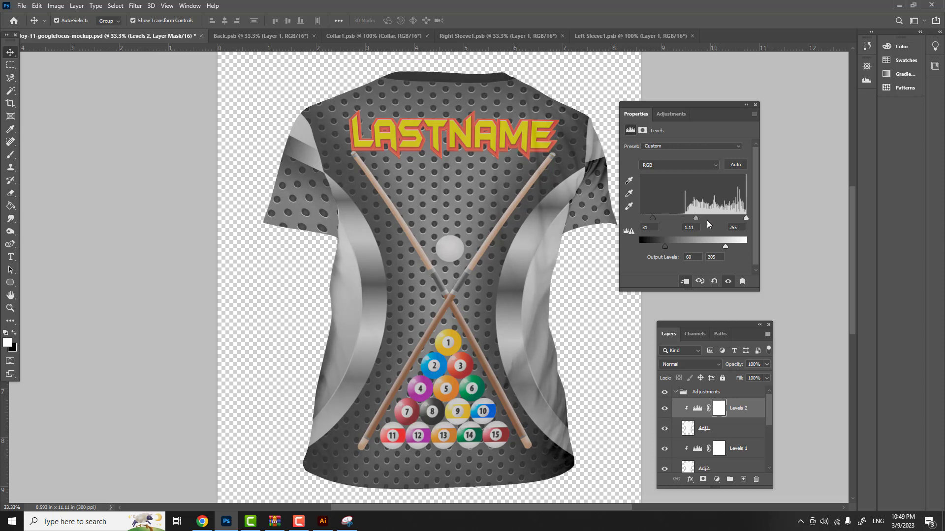
{"action": "left_click_drag", "start_coordinate": [745, 218], "coordinate": [659, 219]}
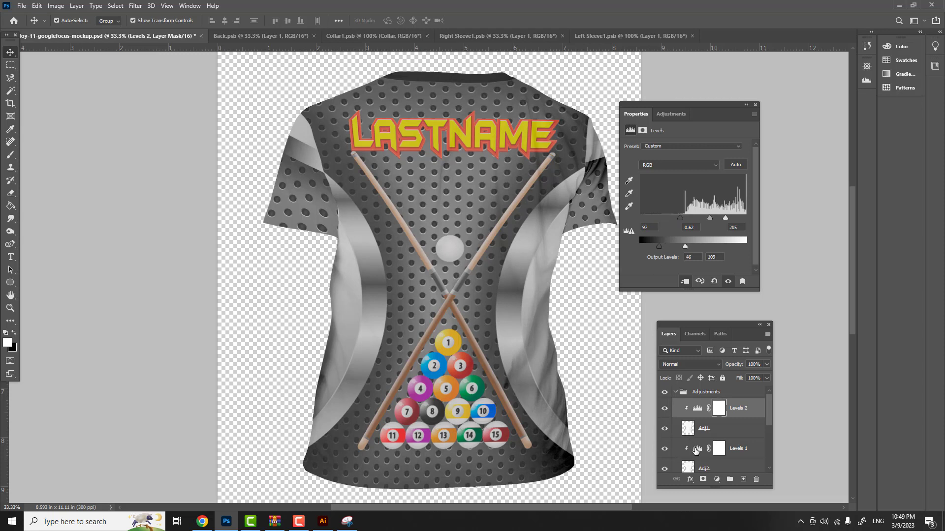
Raise Levels 1 output black to 53, giving input 90, 1.54, 161 and output 53–103.
{"action": "left_click", "coordinate": [694, 450]}
{"action": "left_click_drag", "start_coordinate": [657, 250], "coordinate": [708, 220]}
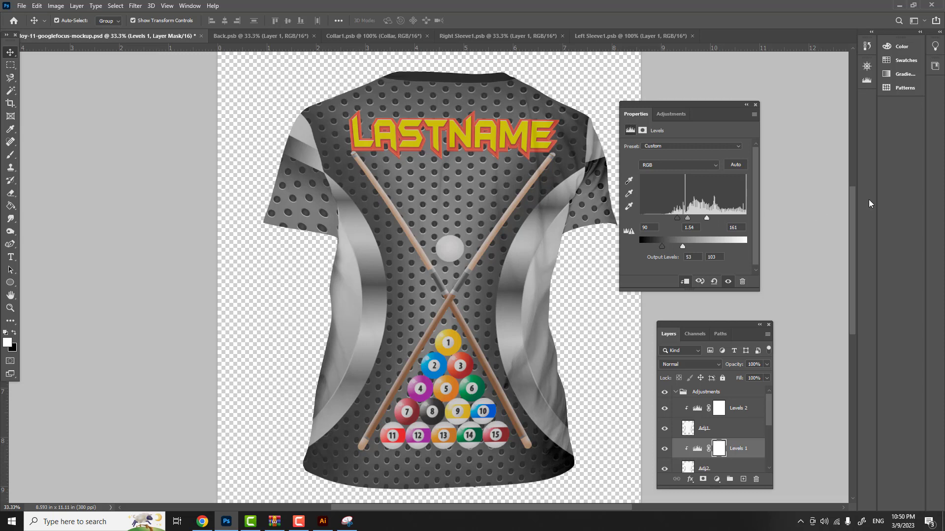
{"action": "key", "text": "ctrl"}
{"action": "key", "text": "ctrl+minus"}
{"action": "key", "text": "ctrl+minus"}
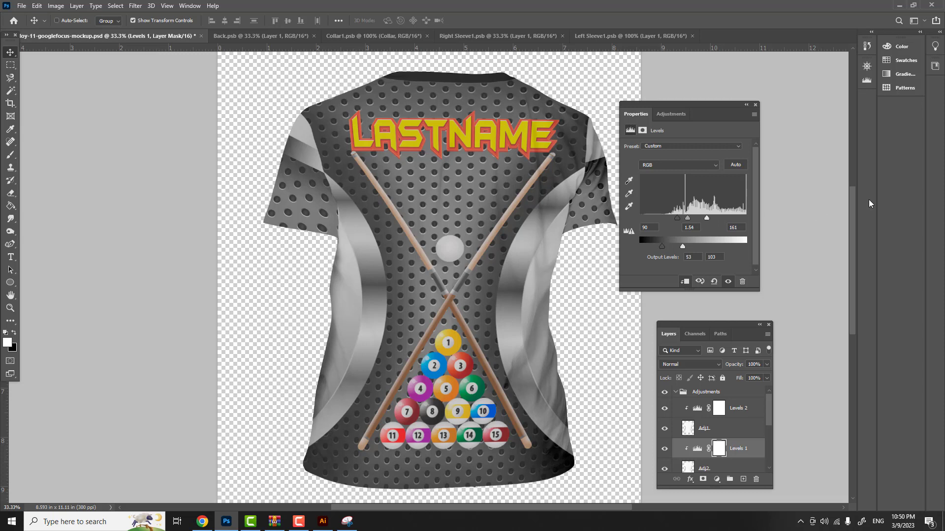